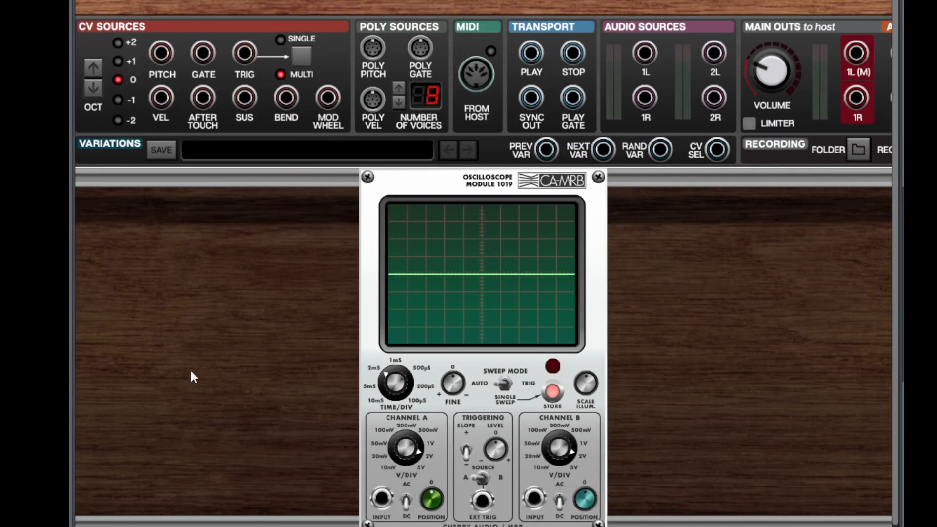
Add a Byte Oscillator module beside the oscilloscope and patch its output to main out 1L (M) and the scope's Channel A input.
right_click(147, 277)
mouse_move(195, 152)
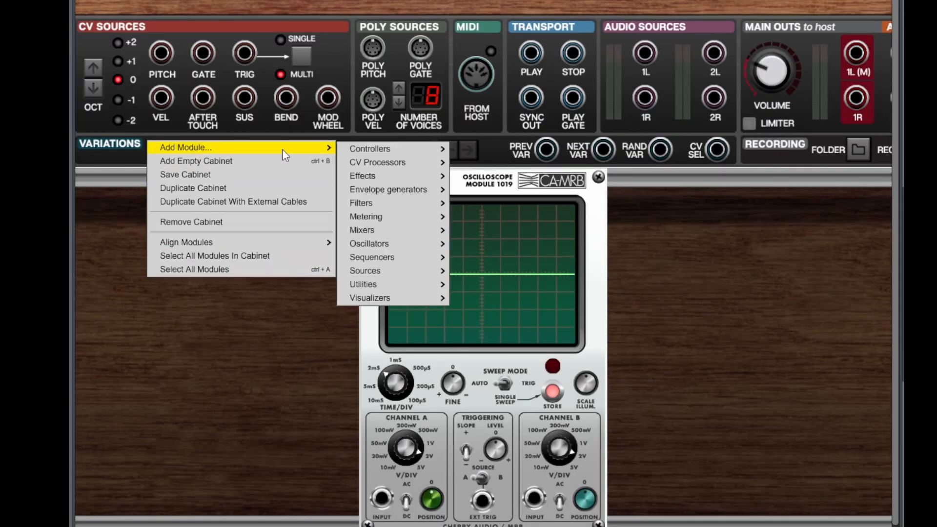
mouse_move(371, 244)
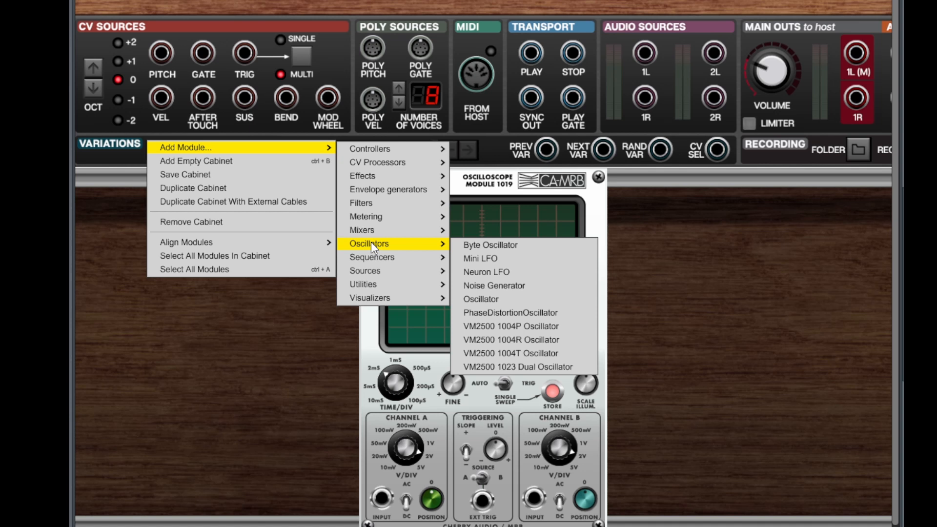
click(466, 245)
drag(288, 182, 318, 171)
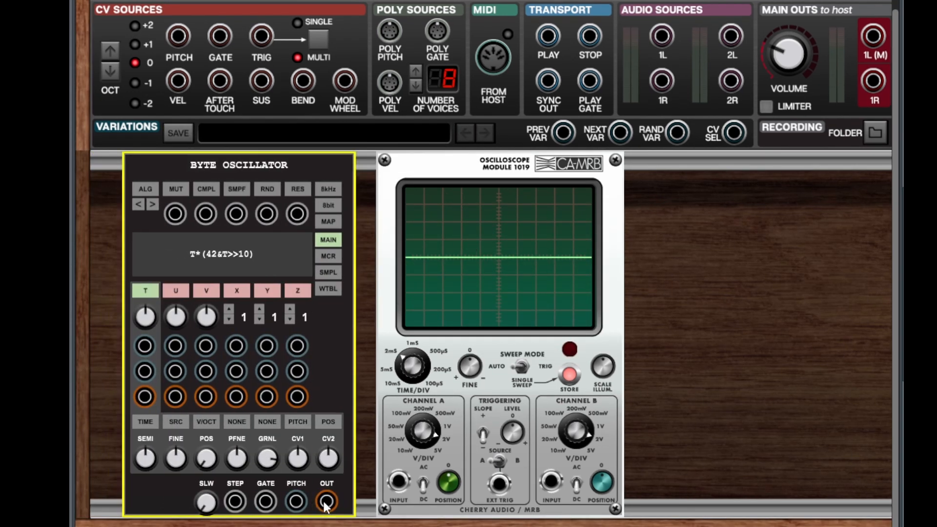
drag(326, 503, 874, 37)
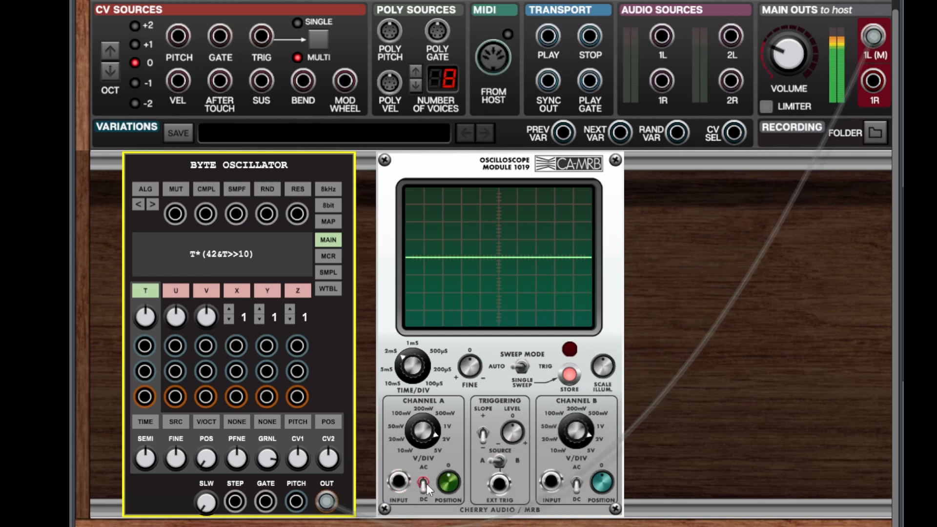
drag(400, 481, 330, 496)
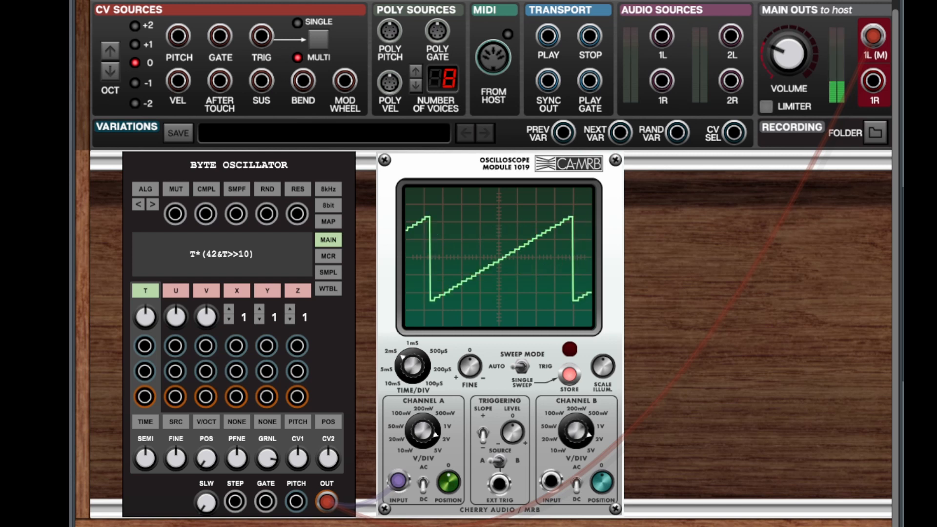
Load the bytebeat algorithm T*U<<X in the Byte Oscillator, and replace it with T|T%255|T%257.
click(148, 188)
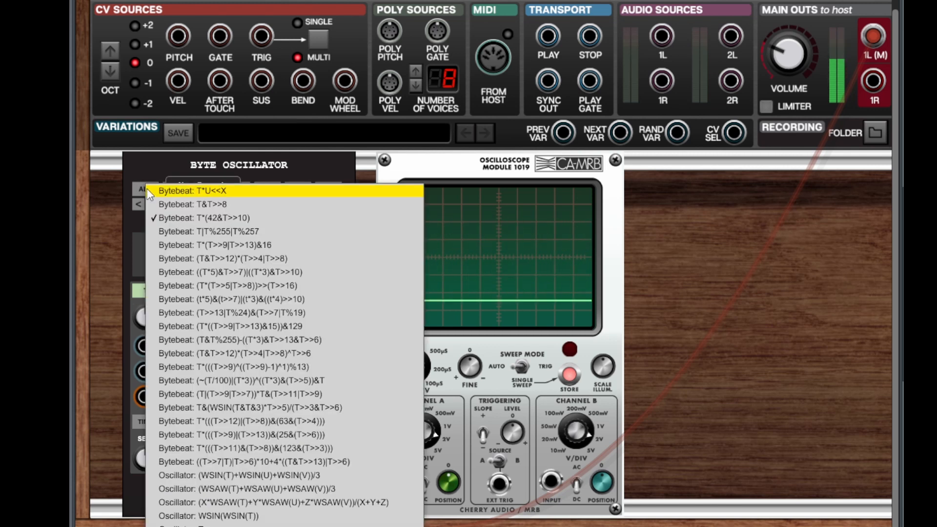
click(176, 191)
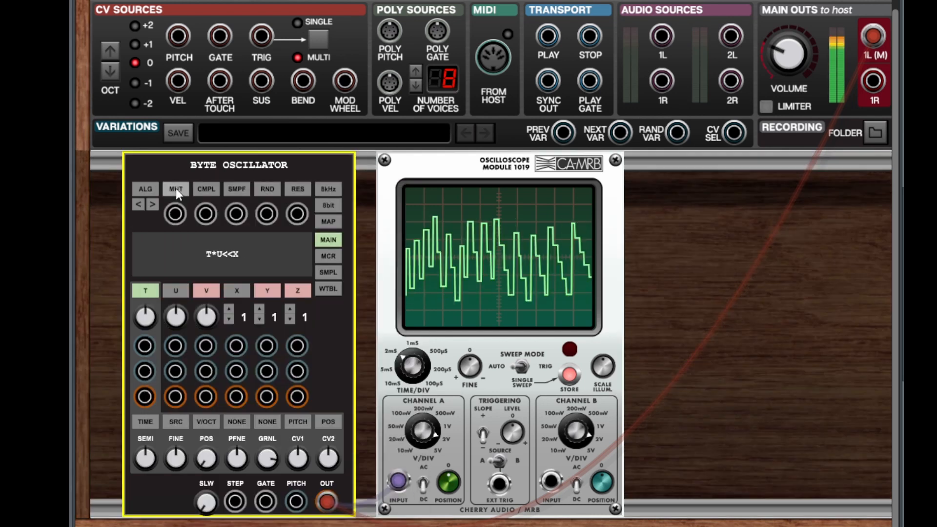
click(146, 187)
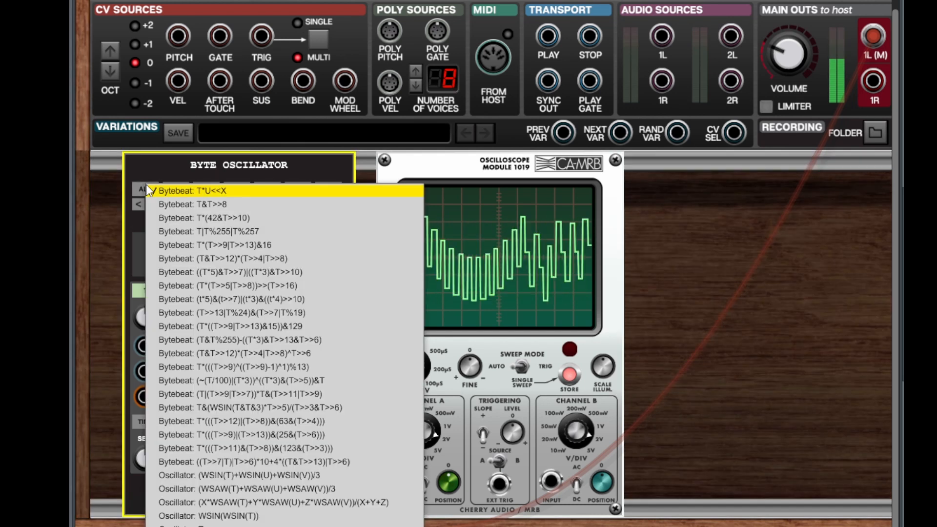
click(178, 232)
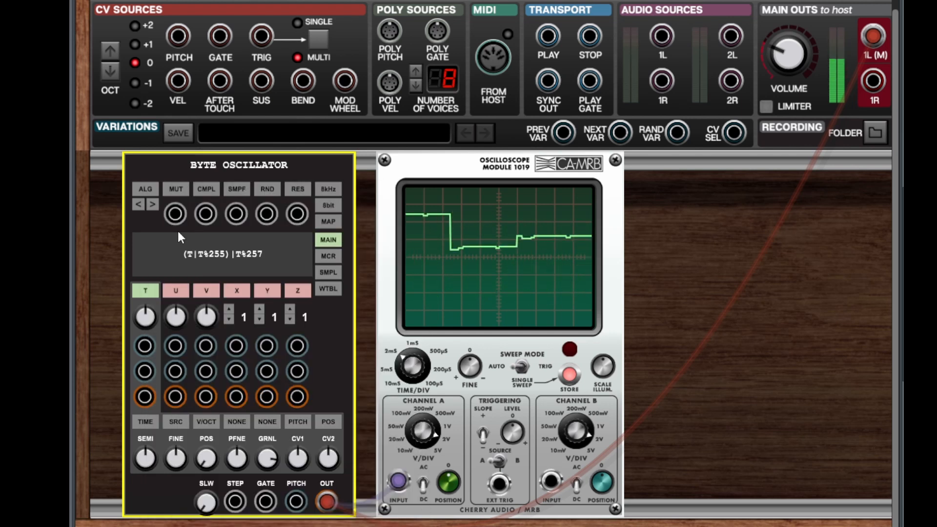
Try the bytebeat algorithms (T*(T>>5|T>>8))>>(T>>16) and T*(((T>>9)^((T>>9)-1)^1)%13) in the Byte Oscillator.
click(150, 189)
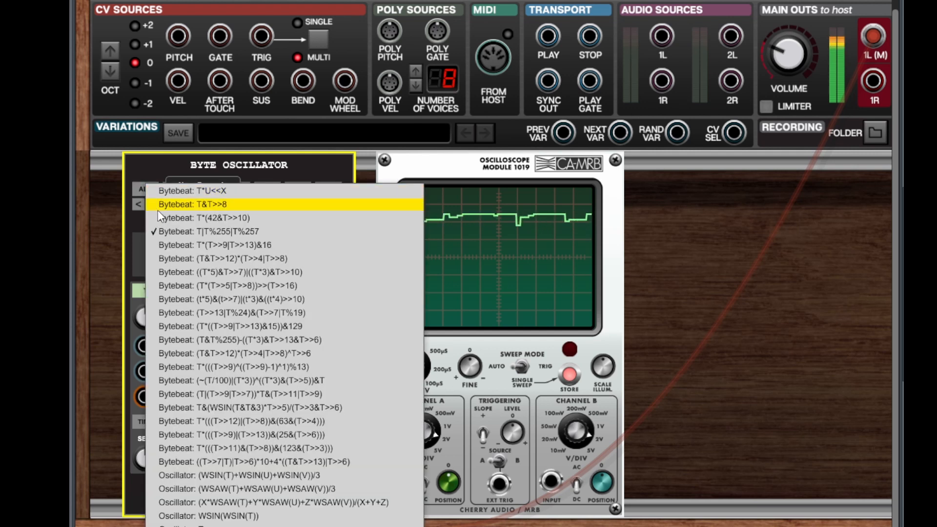
click(184, 285)
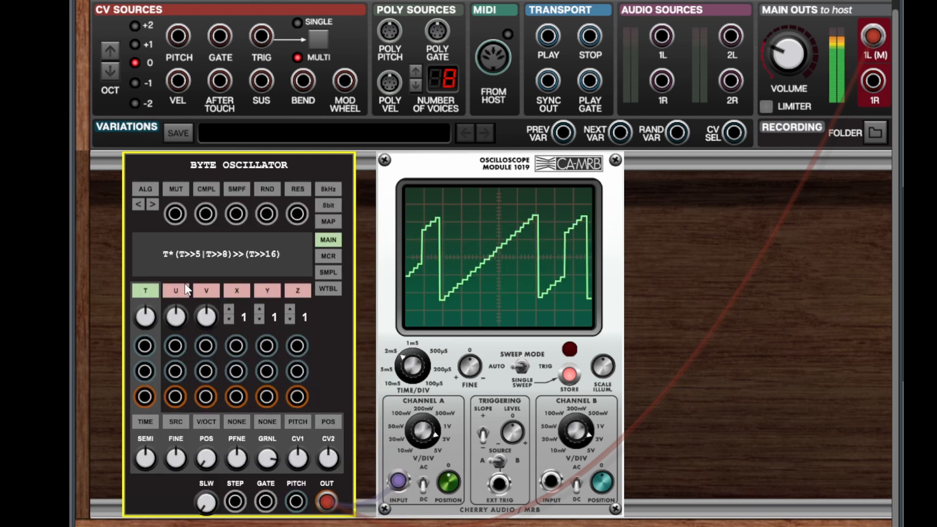
click(143, 189)
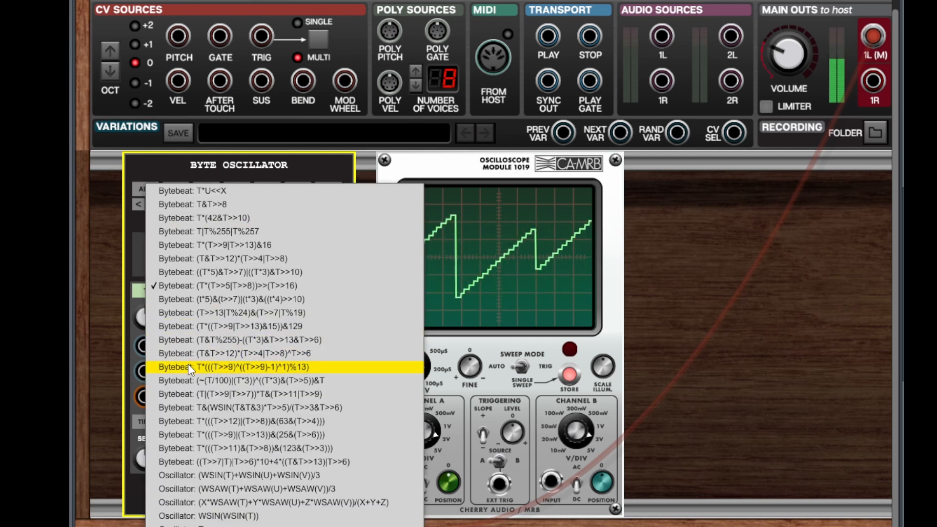
click(188, 364)
Load the oscillator algorithm (WSIN(T)+WSIN(U)+WSIN(V))/3, raise the T pitch to 6.00 and reset it to its default.
click(142, 188)
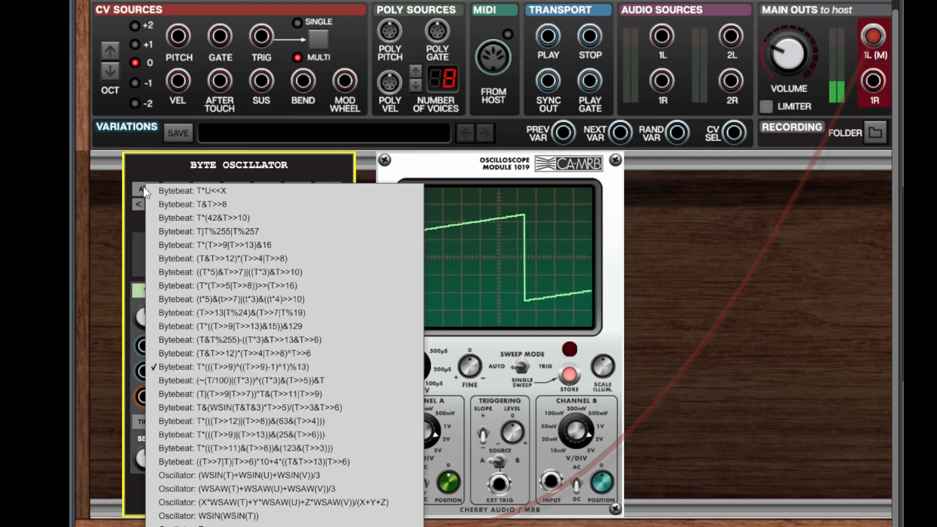
click(181, 473)
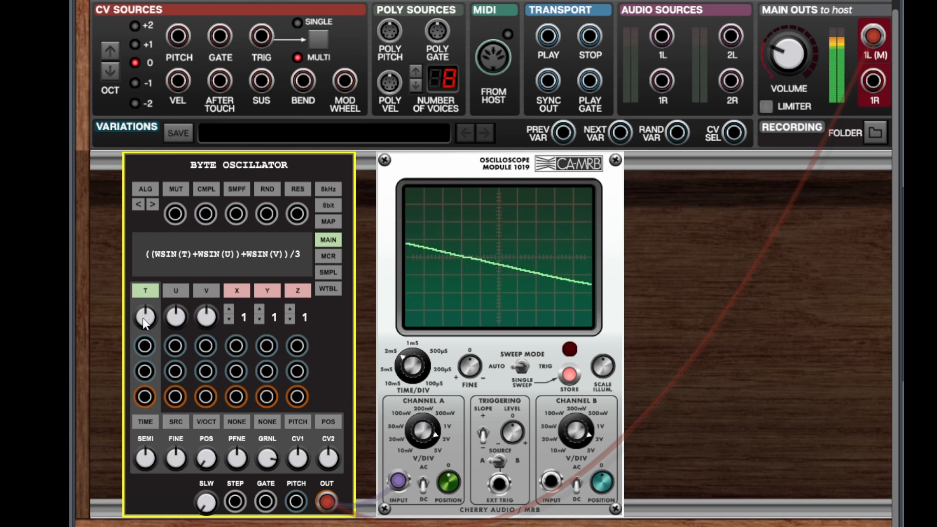
drag(143, 318, 141, 255)
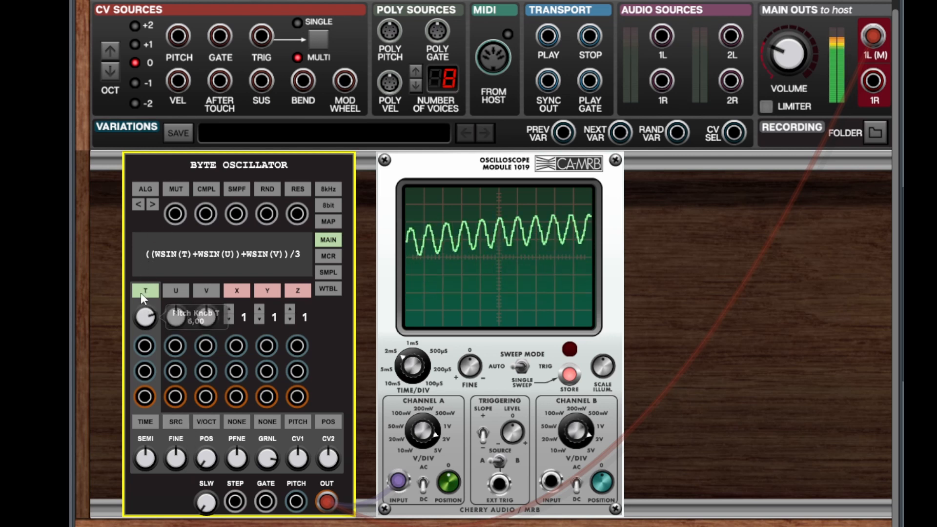
double_click(142, 317)
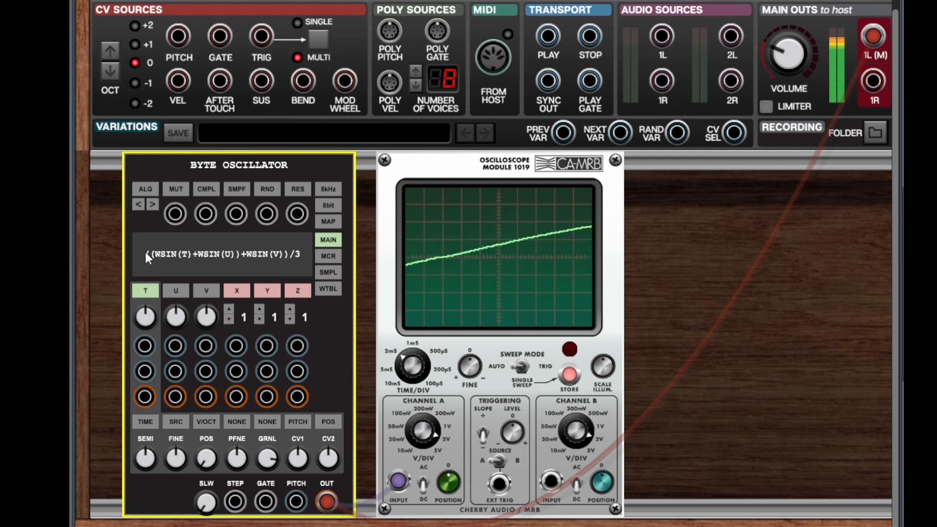
Load the oscillator algorithm T, raise the T pitch to 3.00 and reset it to its default.
click(144, 189)
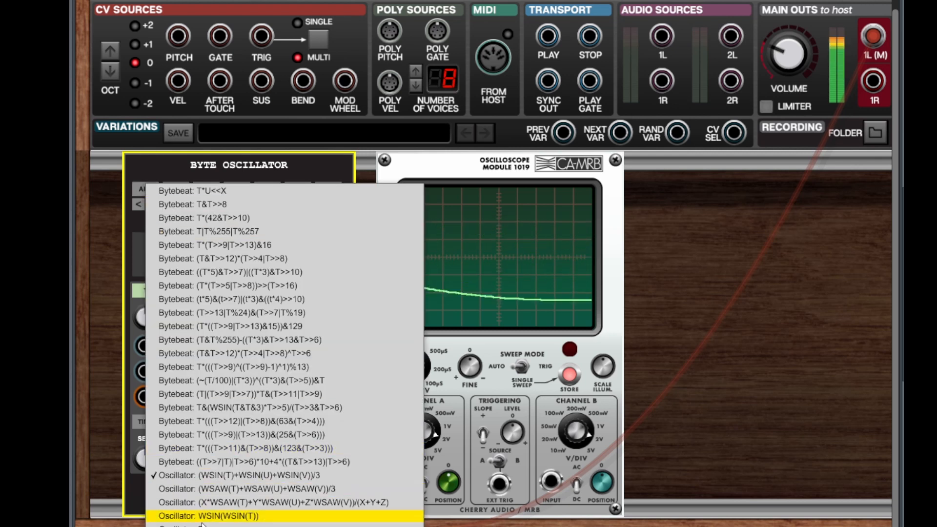
click(180, 526)
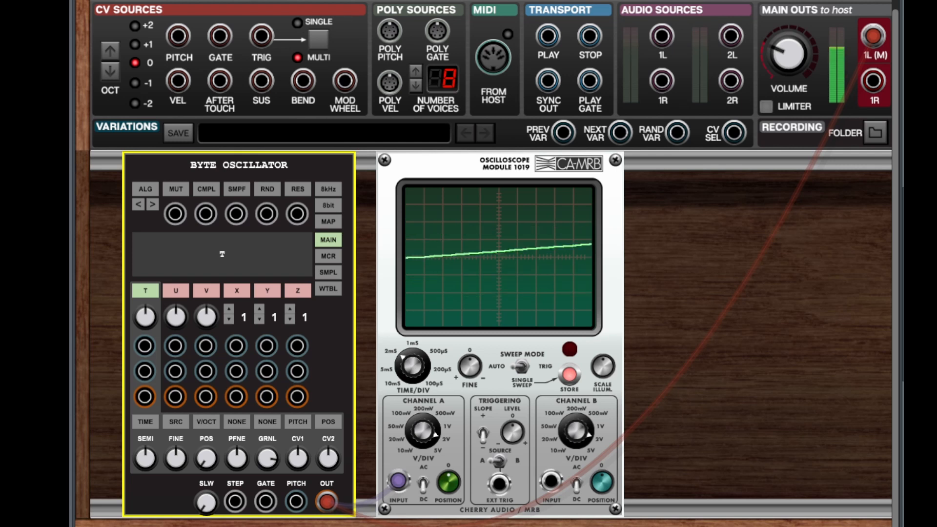
drag(142, 321, 144, 286)
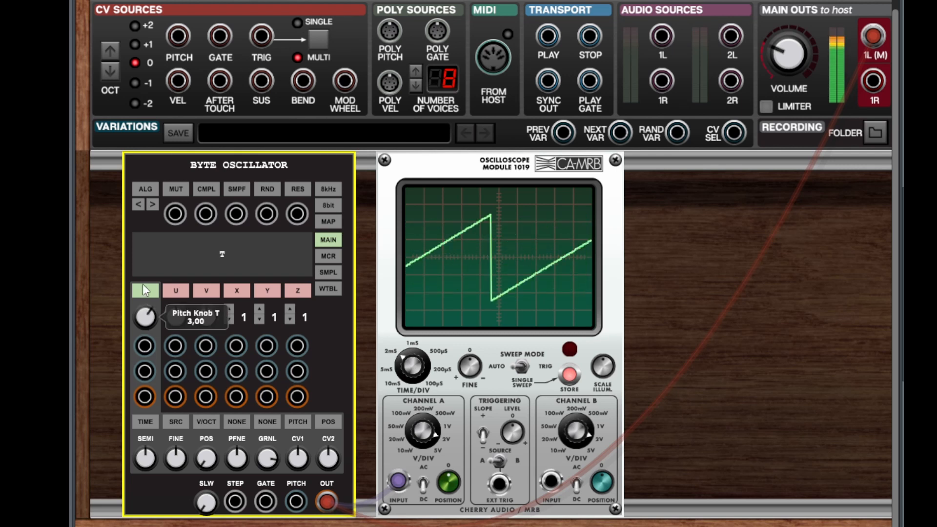
double_click(148, 320)
Load the WSIN(WSIN(T)) oscillator algorithm and set the oscilloscope's time per division to 10 ms.
click(145, 186)
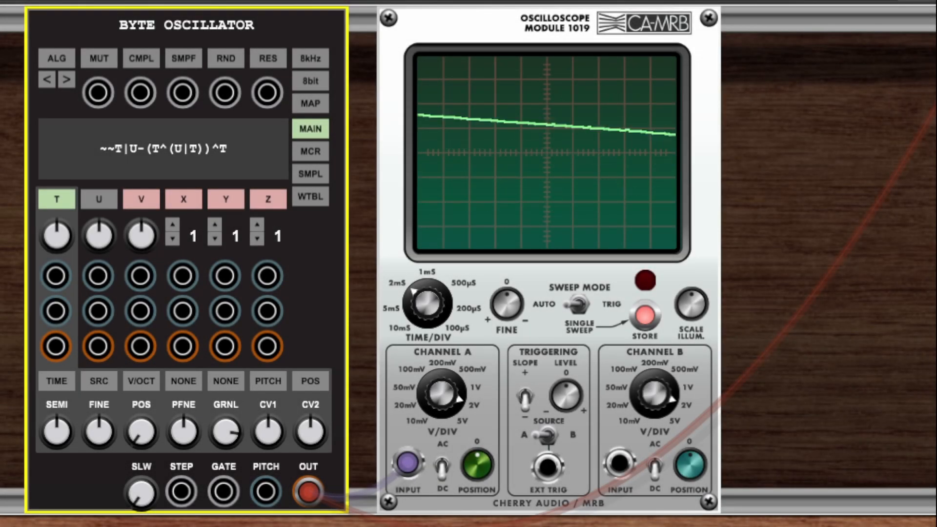
click(60, 57)
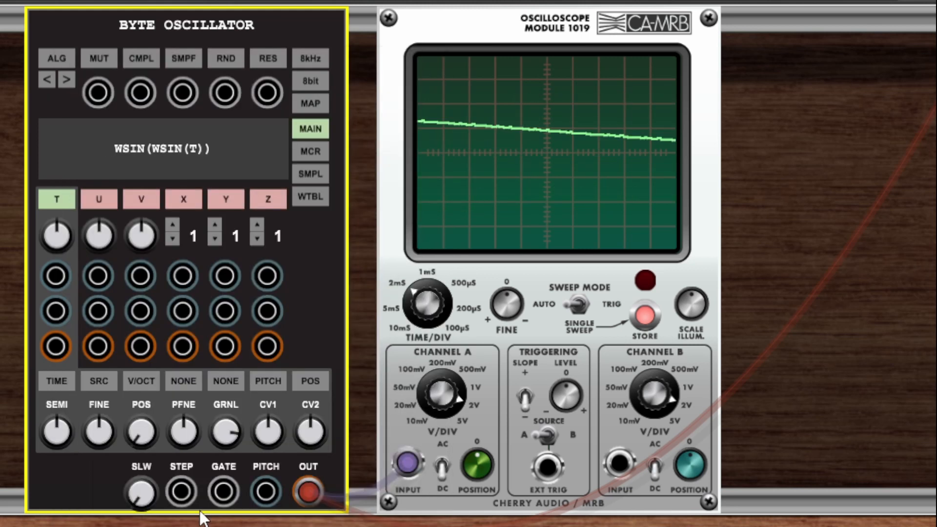
click(203, 513)
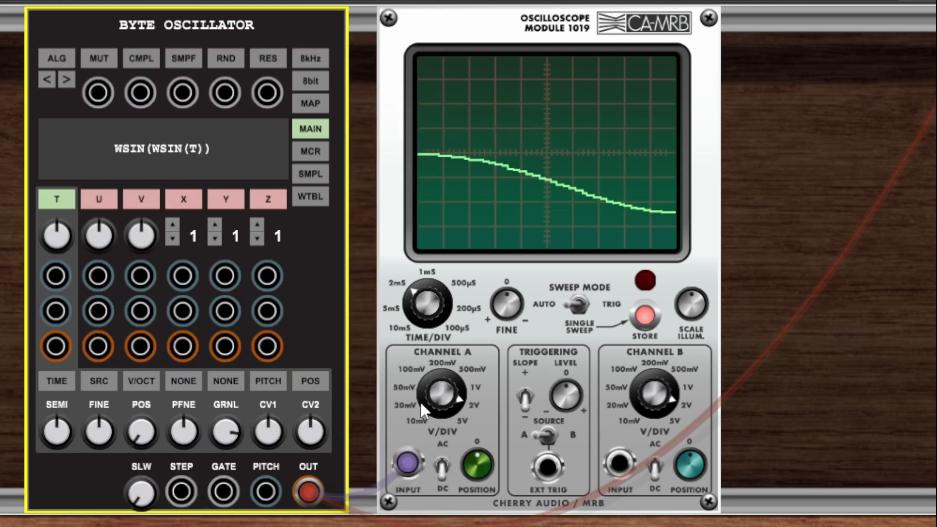
mouse_move(440, 397)
mouse_down()
mouse_move(434, 435)
mouse_move(435, 405)
mouse_up()
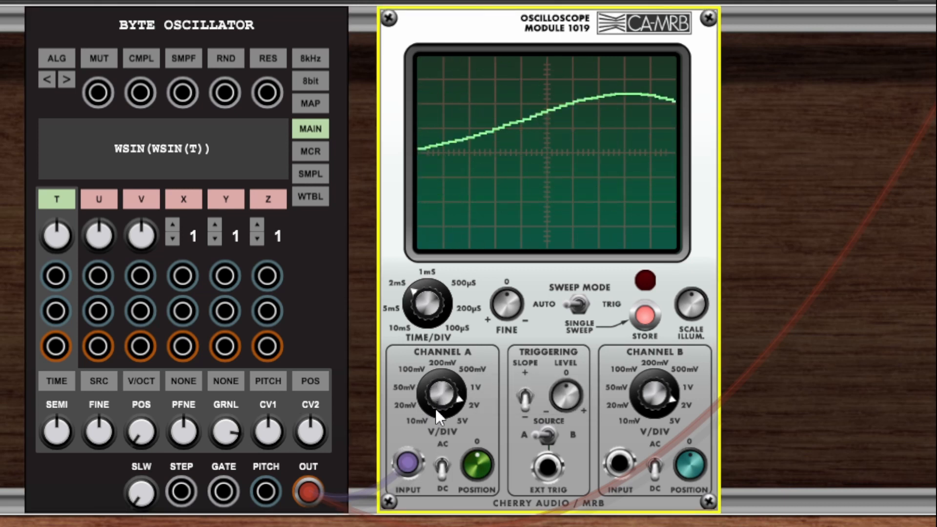
drag(423, 294, 426, 347)
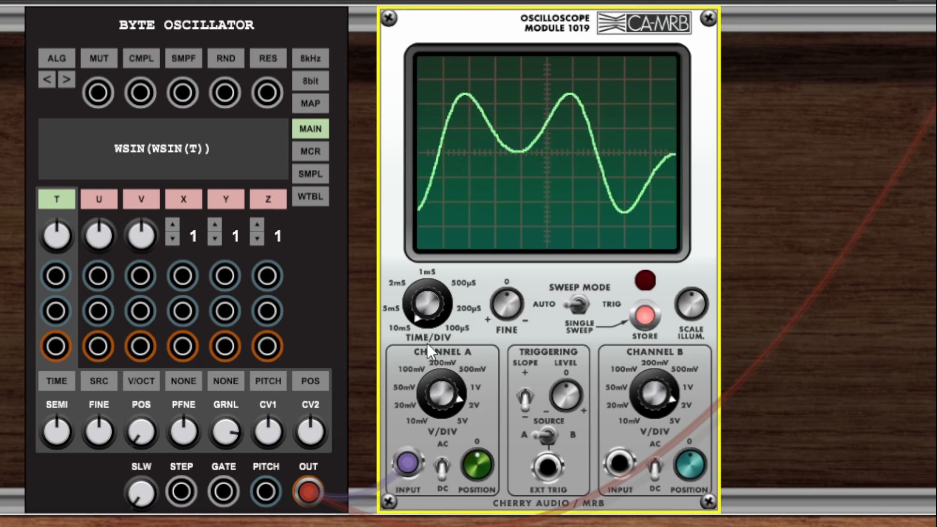
Raise the Byte Oscillator's T pitch and sweep its SEMI and FINE tuning to vary the WSIN(WSIN(T)) tone.
drag(55, 241, 63, 209)
mouse_move(54, 245)
mouse_down()
mouse_move(67, 163)
mouse_move(61, 259)
mouse_up()
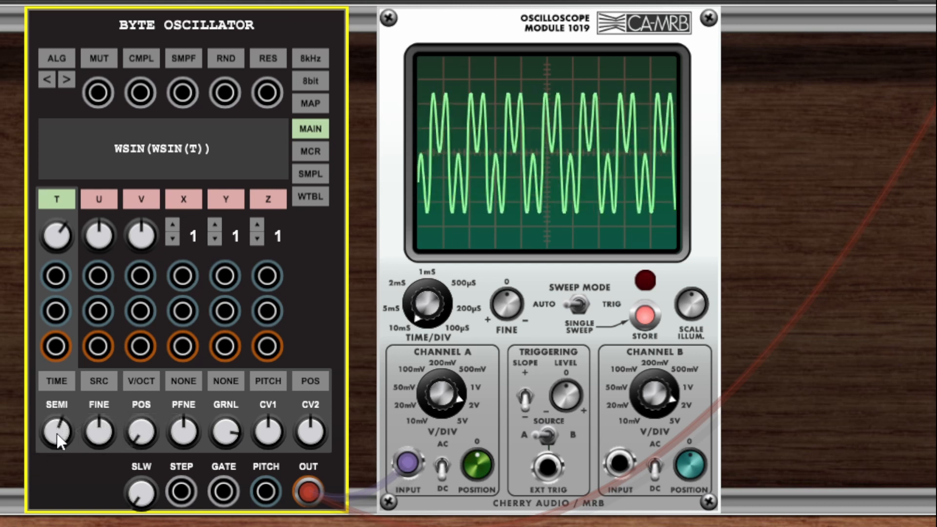
drag(57, 414, 103, 525)
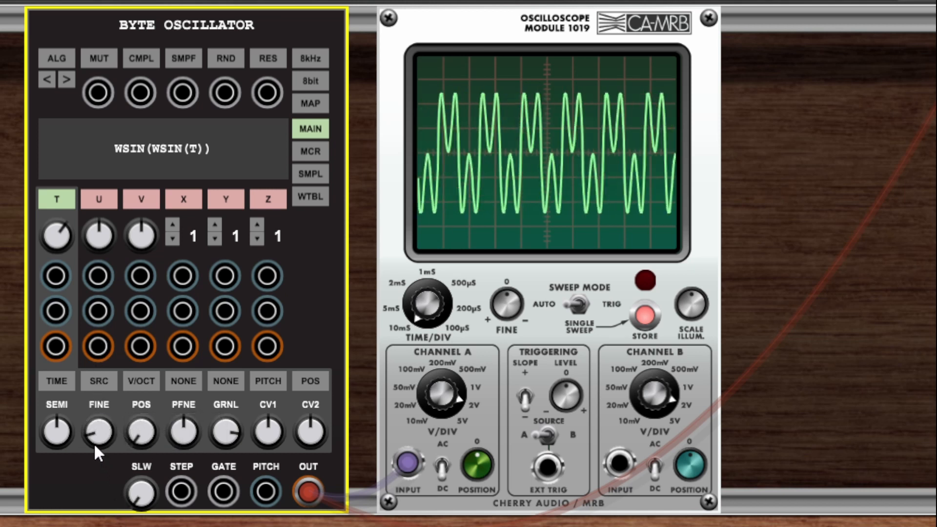
drag(100, 453, 97, 298)
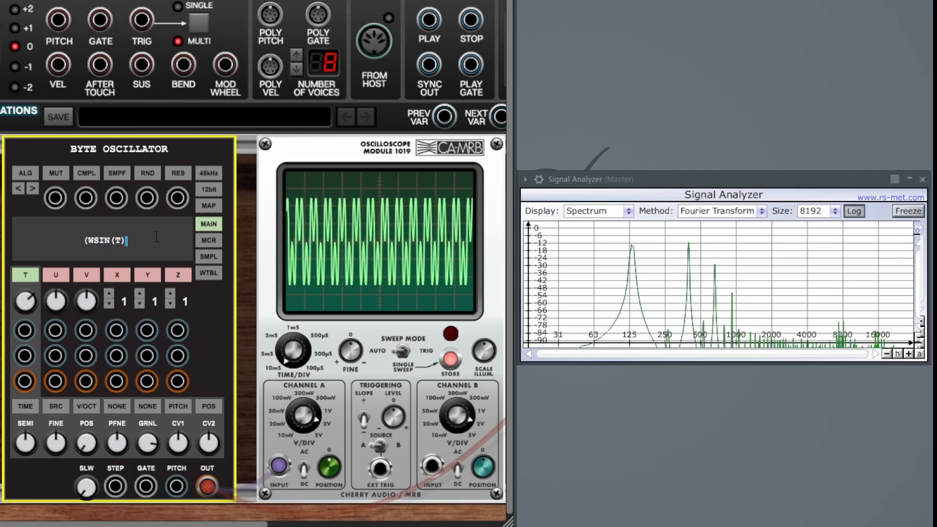
Correct the Byte Oscillator's formula to WSIN(T) by removing the extra opening parenthesis, and apply it.
key(Return)
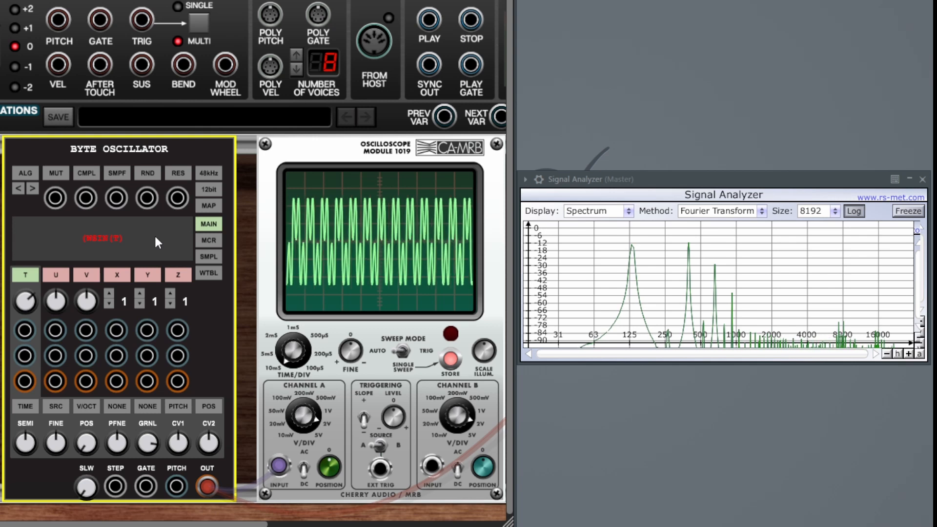
click(90, 237)
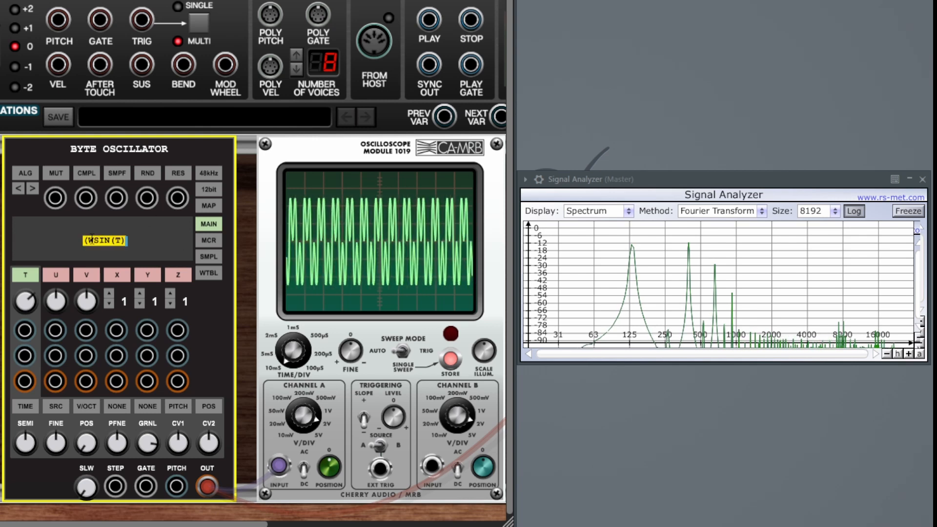
click(88, 240)
key(BackSpace)
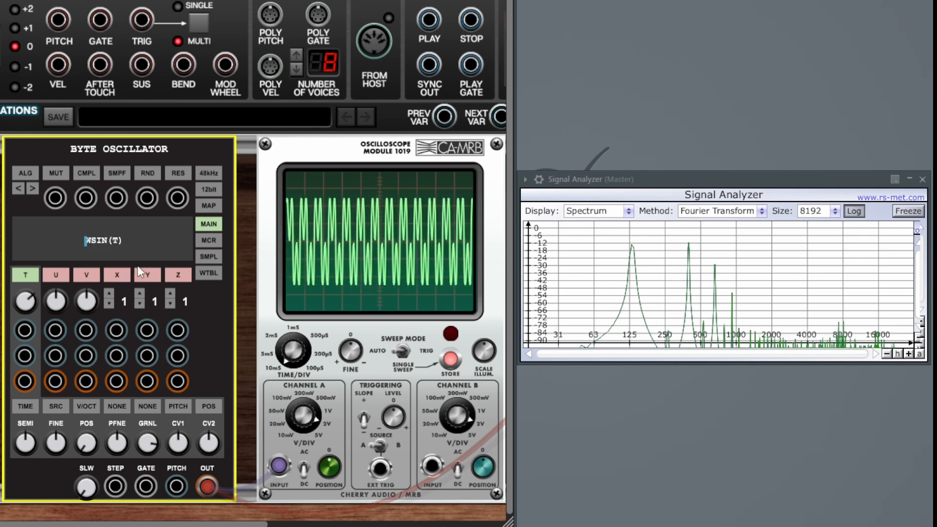
click(135, 241)
key(Return)
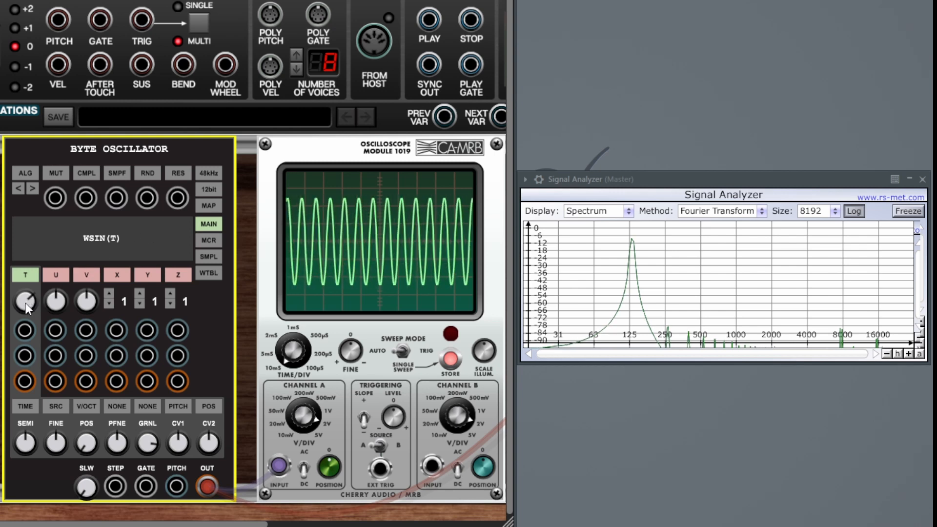
Sweep the T pitch of the WSIN(T) tone down and up through its range, ending at 12.00.
mouse_move(26, 303)
mouse_down()
mouse_move(26, 289)
mouse_move(27, 310)
mouse_move(30, 304)
mouse_up()
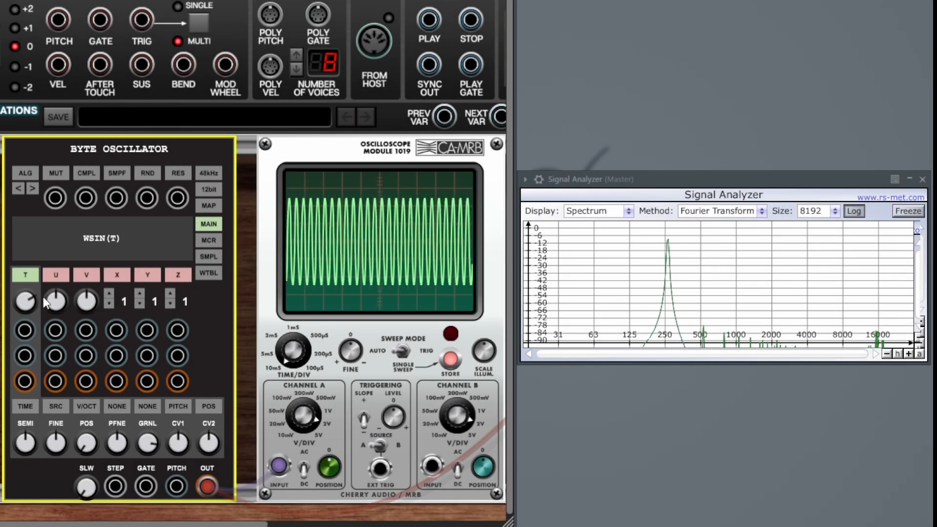
drag(25, 303, 34, 463)
drag(26, 309, 40, 212)
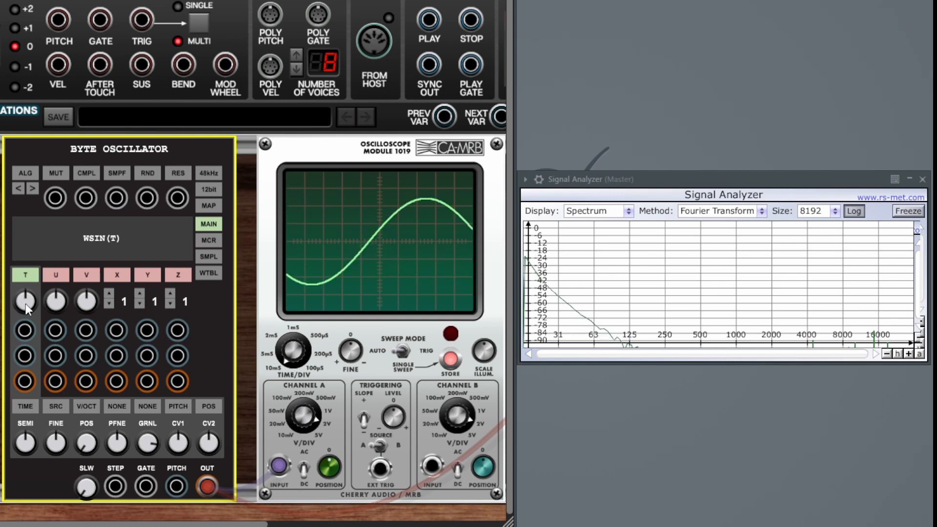
drag(25, 304, 33, 239)
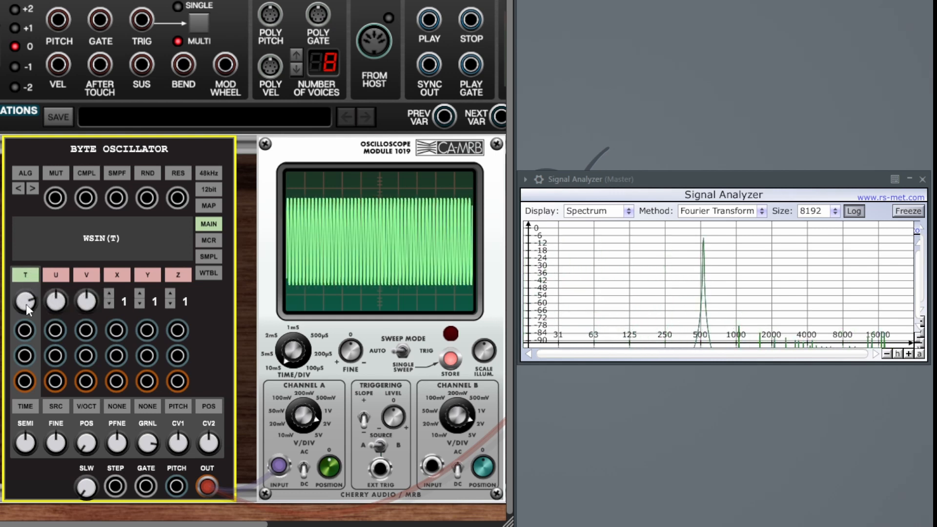
drag(26, 304, 29, 277)
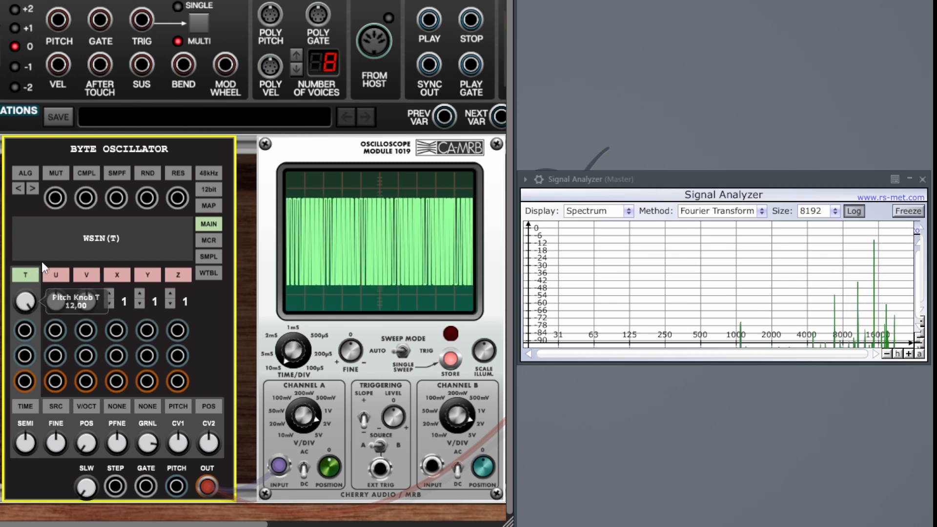
Lower the Byte Oscillator's T pitch to its minimum, reset it to 0.00, and raise it to 5.00.
drag(26, 302, 29, 480)
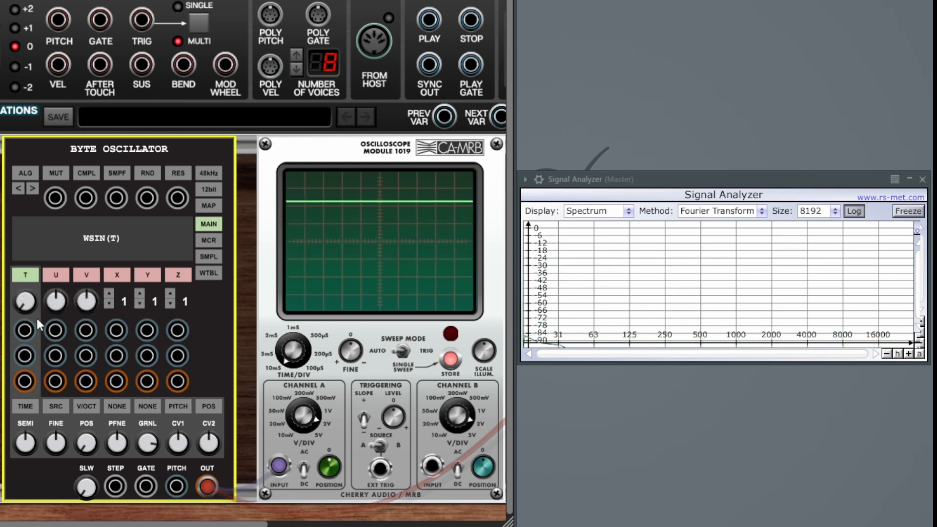
double_click(20, 308)
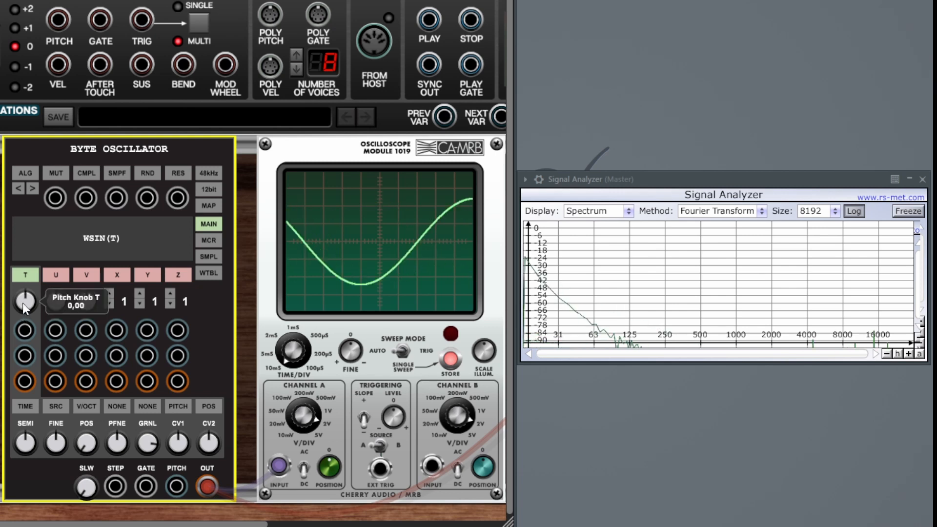
drag(23, 303, 37, 254)
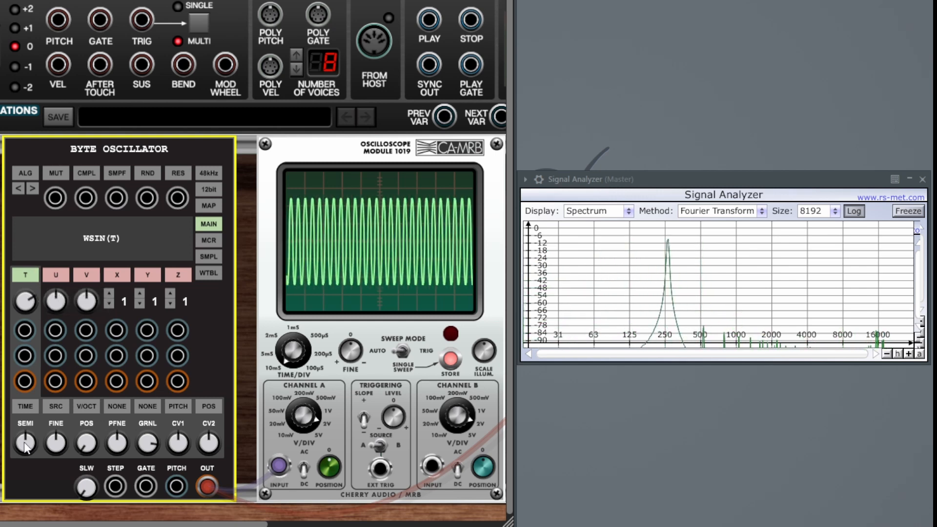
Sweep the SEMI tuning of source T down and up through its range, and return it to zero.
drag(21, 444, 37, 354)
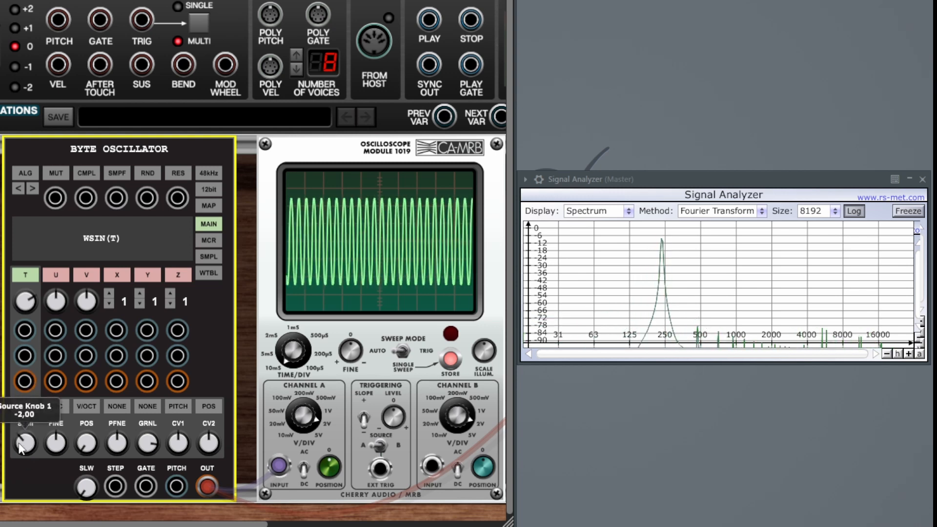
drag(22, 444, 33, 402)
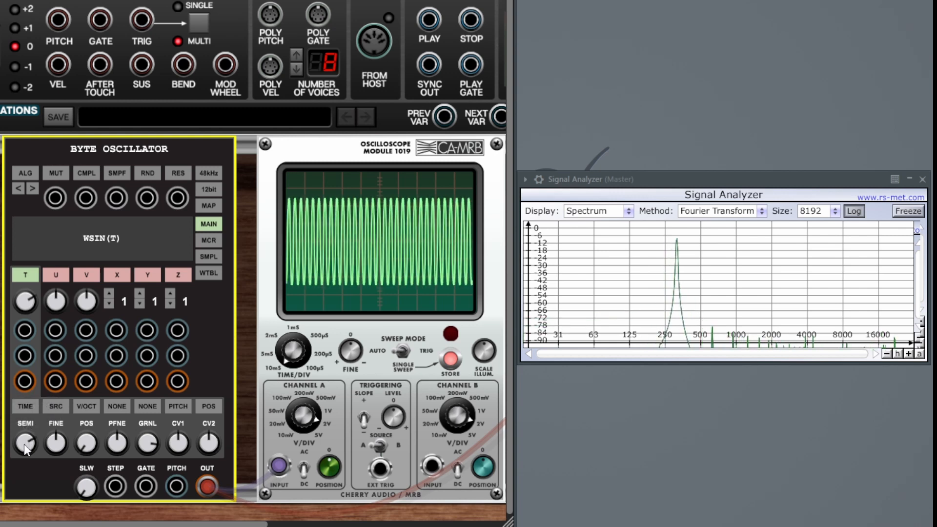
drag(24, 444, 32, 409)
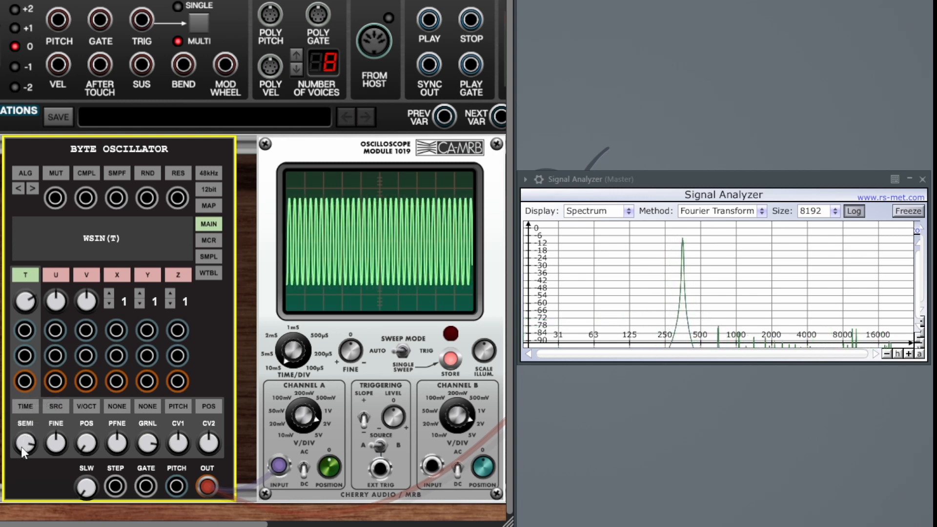
drag(21, 447, 43, 383)
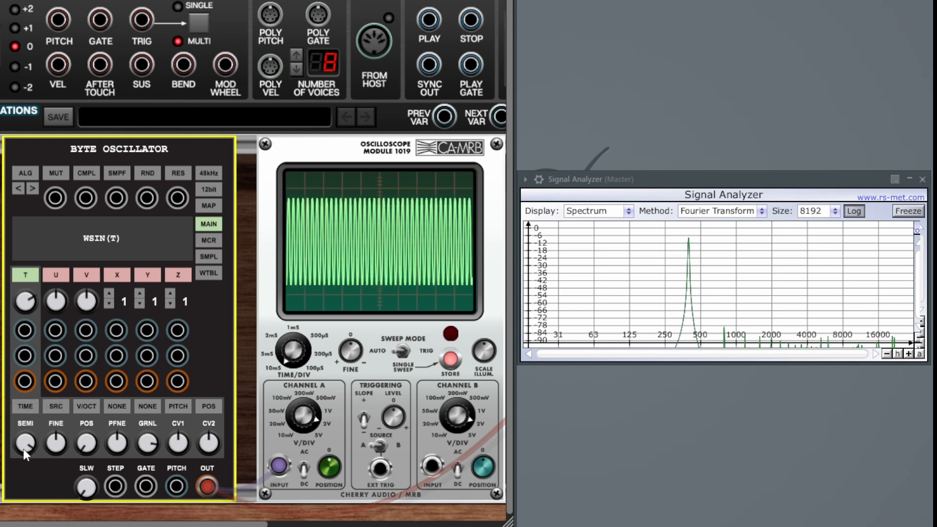
drag(25, 454, 25, 456)
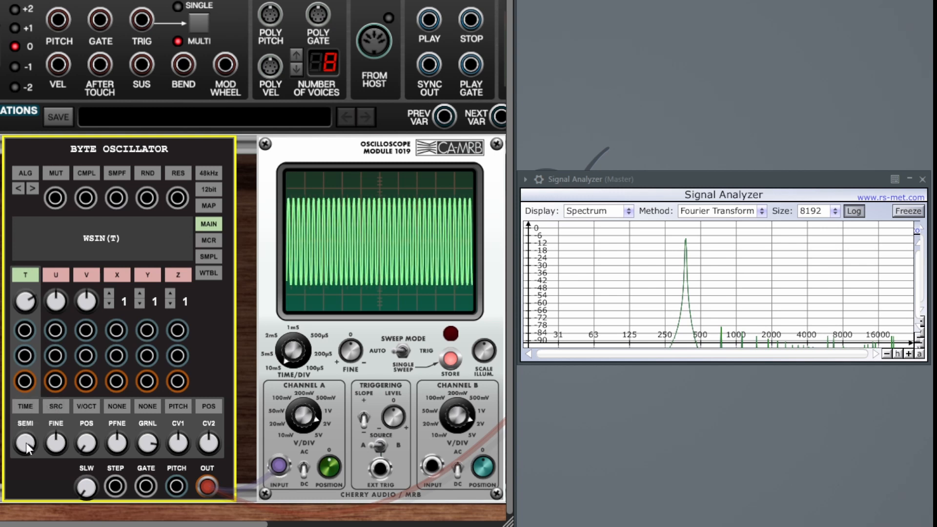
drag(27, 447, 27, 452)
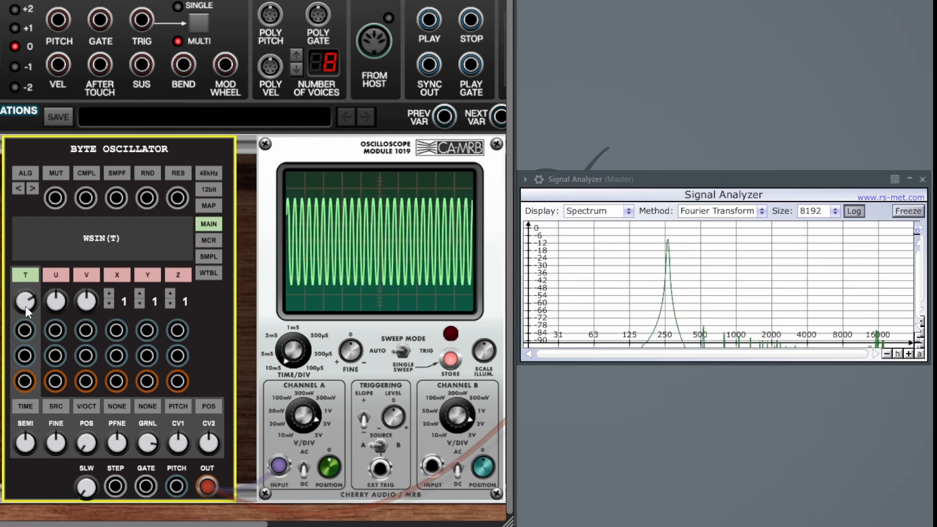
Shift the T pitch briefly and return it to 5.00, sweep SEMI up and down to -6.00, and reset it.
drag(27, 312, 28, 303)
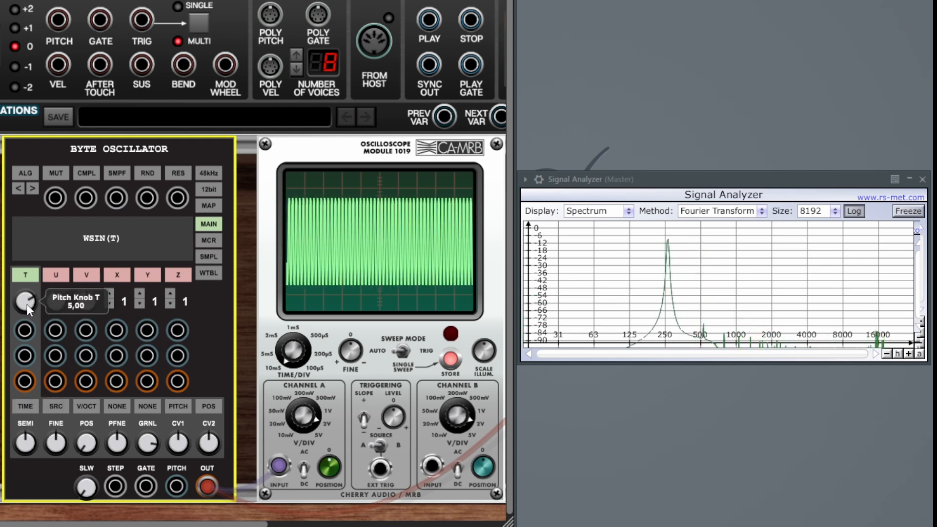
drag(31, 413, 42, 338)
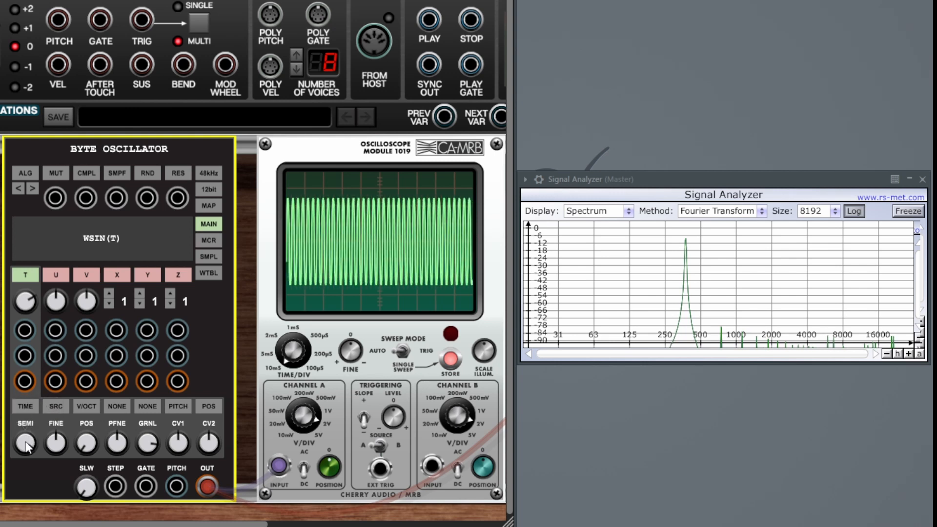
drag(27, 447, 26, 449)
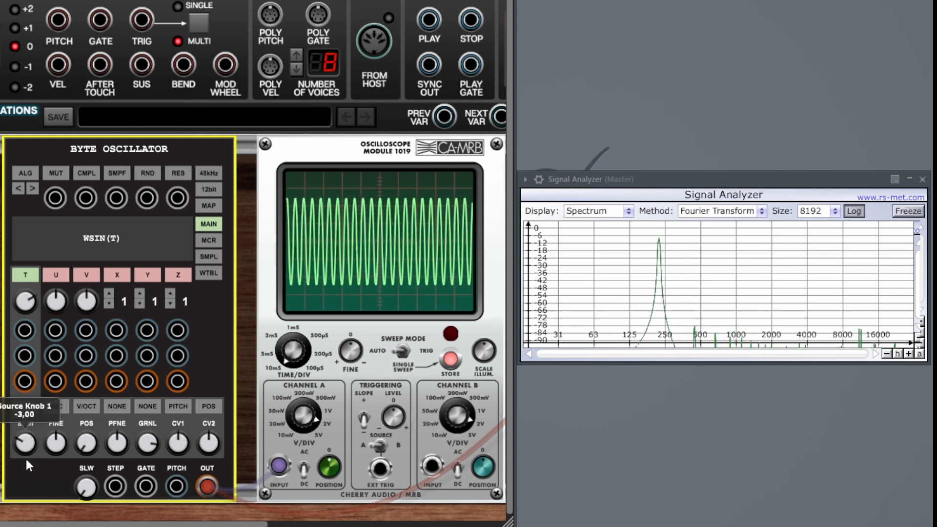
drag(27, 476, 27, 523)
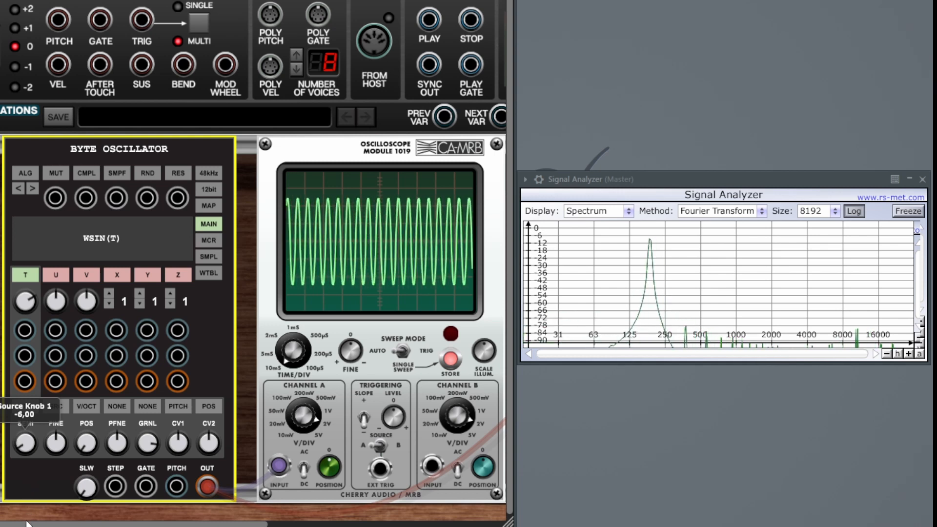
double_click(22, 450)
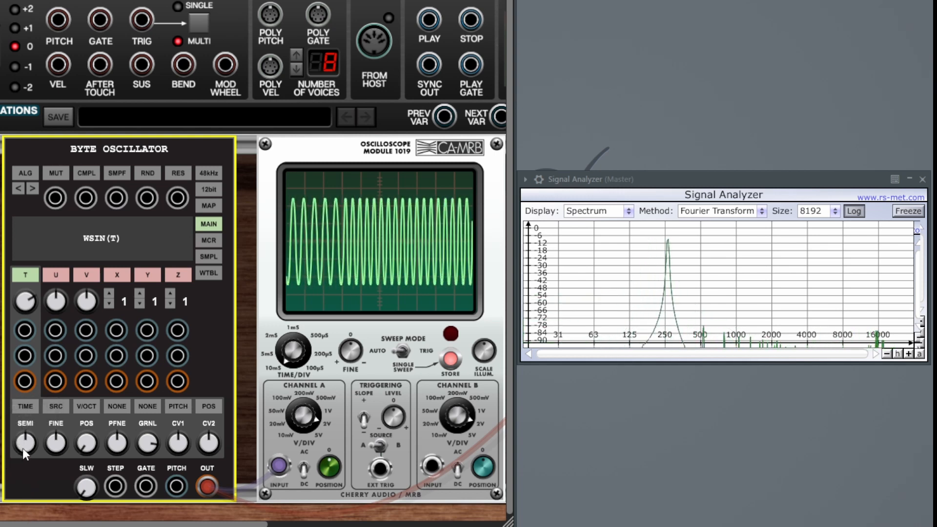
Raise FINE to its maximum and reset it, and compare by raising SEMI one step.
drag(54, 444, 85, 299)
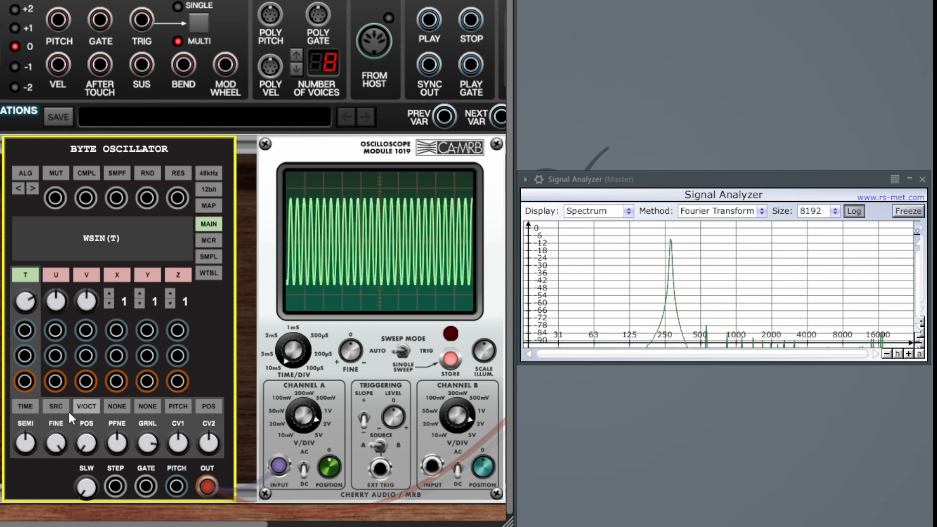
double_click(56, 445)
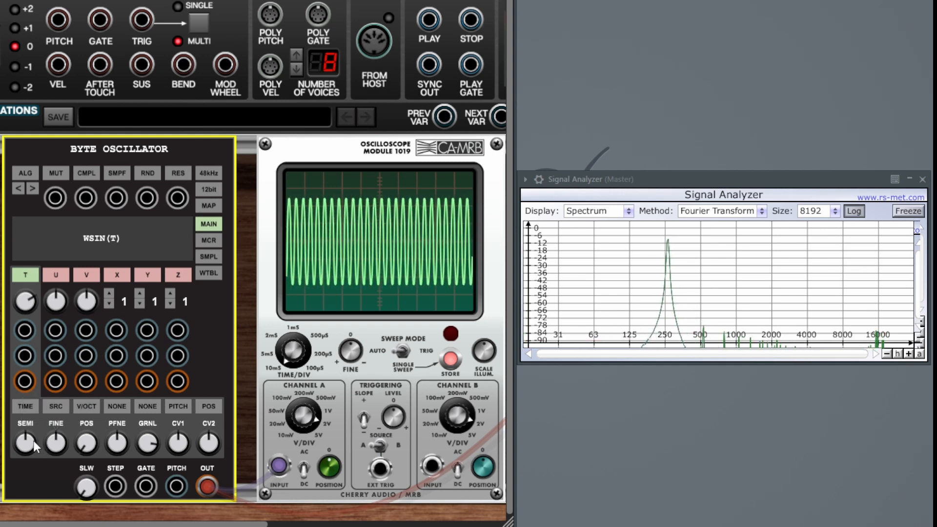
drag(27, 439, 32, 432)
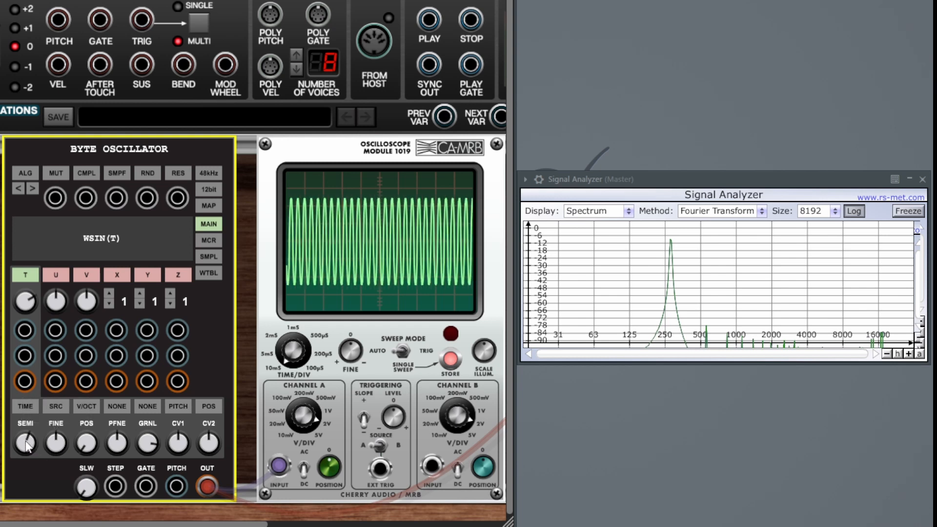
Lower SEMI one step and reset it, and compare by lowering FINE to its minimum and resetting it.
drag(56, 445, 56, 476)
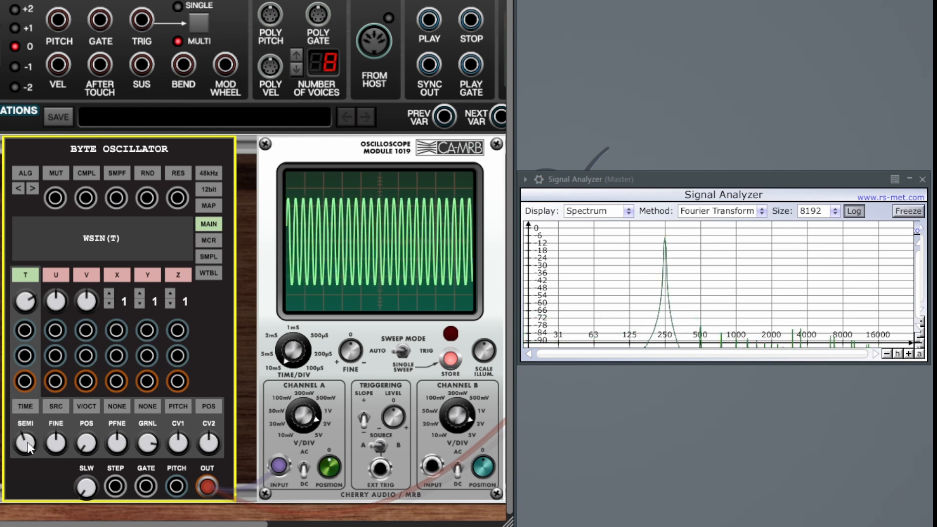
mouse_move(27, 448)
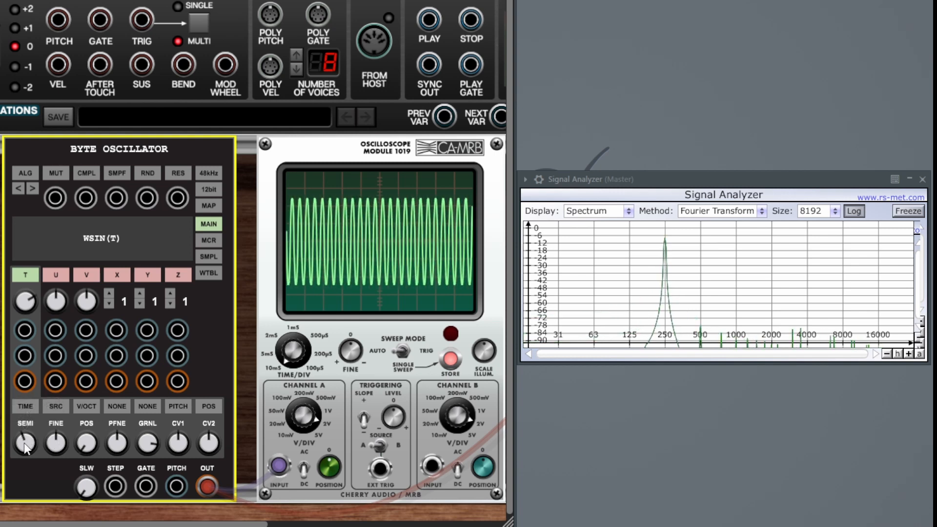
double_click(26, 445)
drag(56, 442, 49, 526)
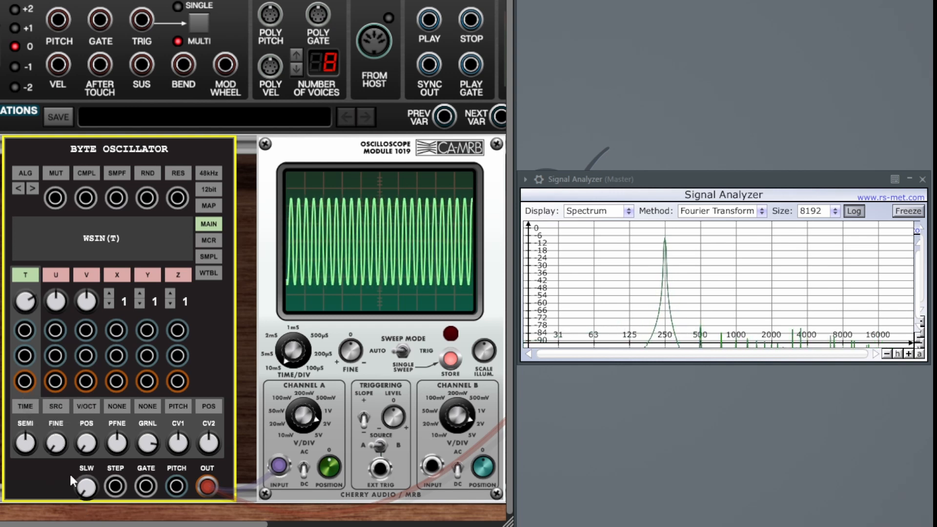
double_click(55, 445)
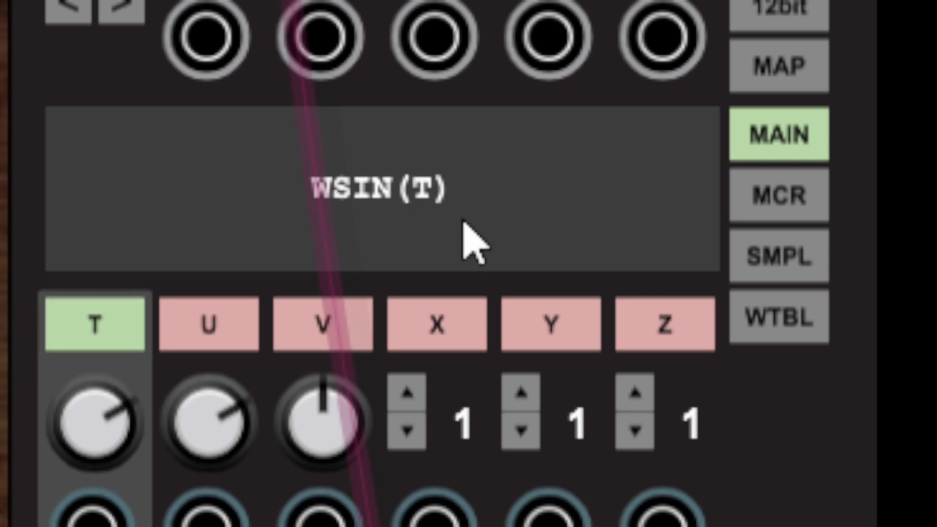
Change the Byte Oscillator's formula from WSIN(T) to WSIN(U) and apply it.
click(429, 195)
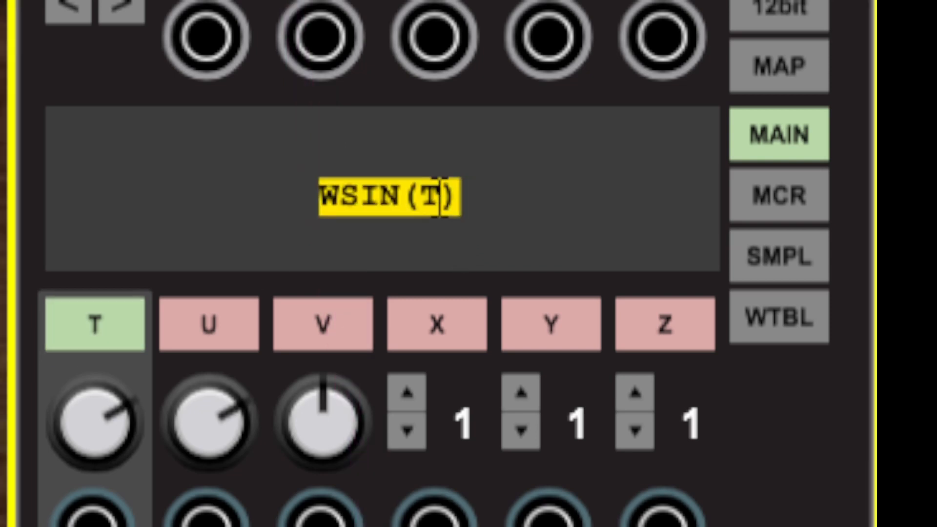
click(439, 195)
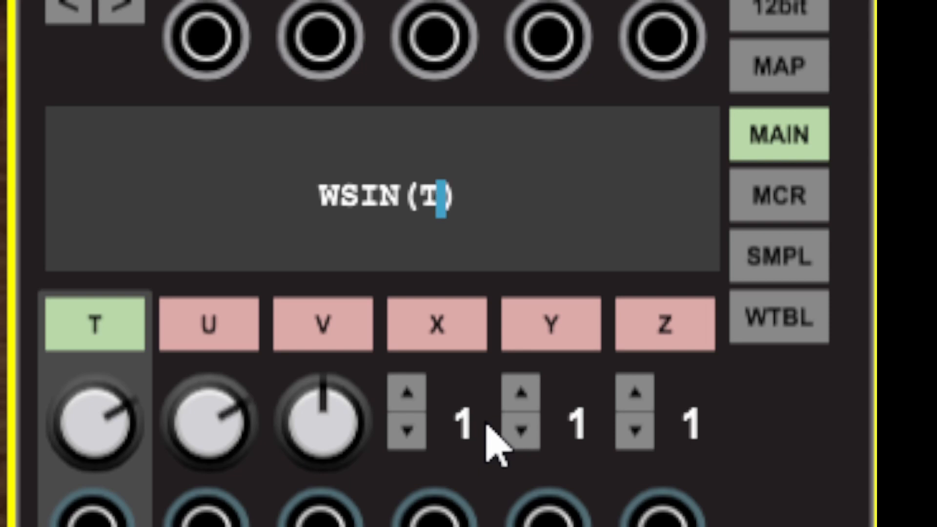
key(BackSpace)
text(U)
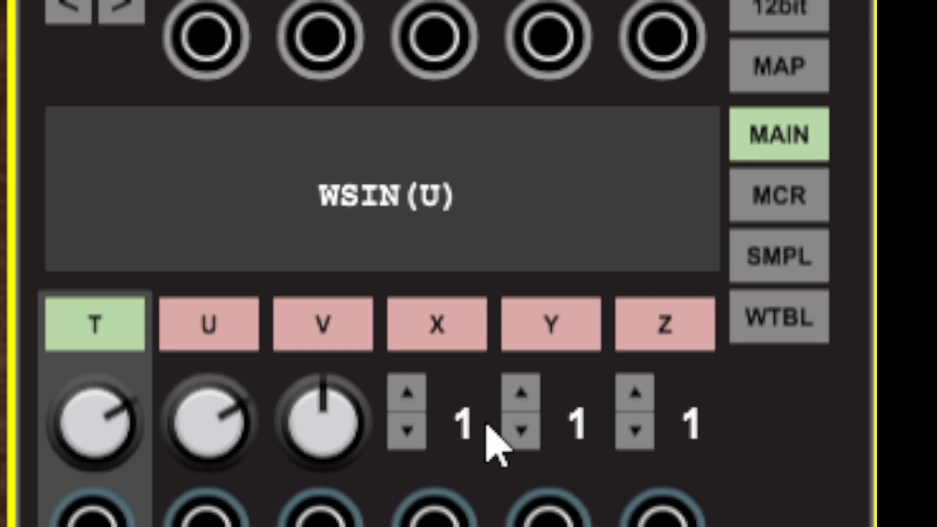
click(580, 220)
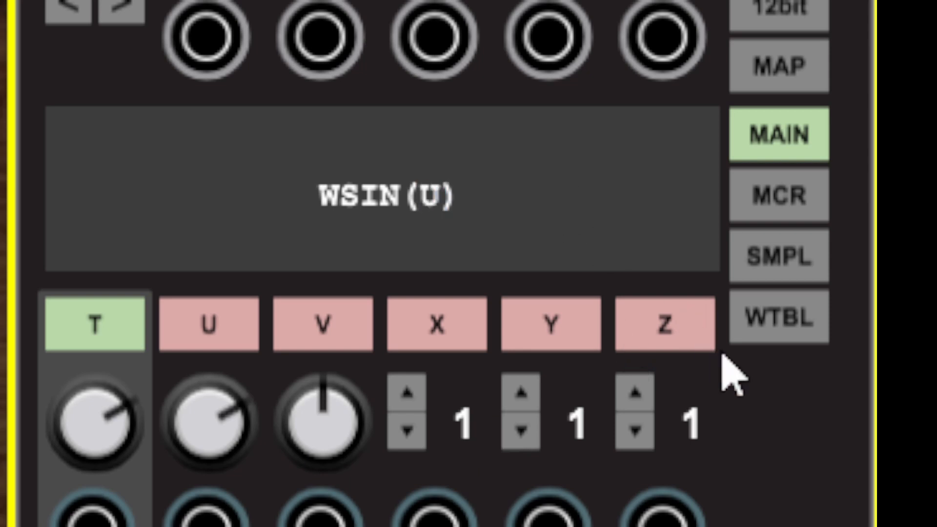
key(Return)
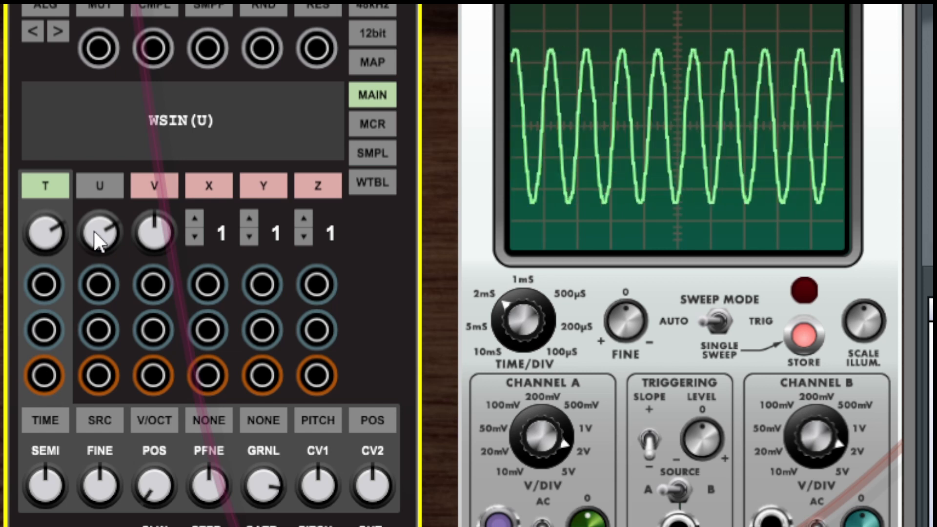
Select source U and give it its own settings: raise FINE, POS, GRNL and CV1, and lower SEMI, PFNE and CV2.
click(104, 186)
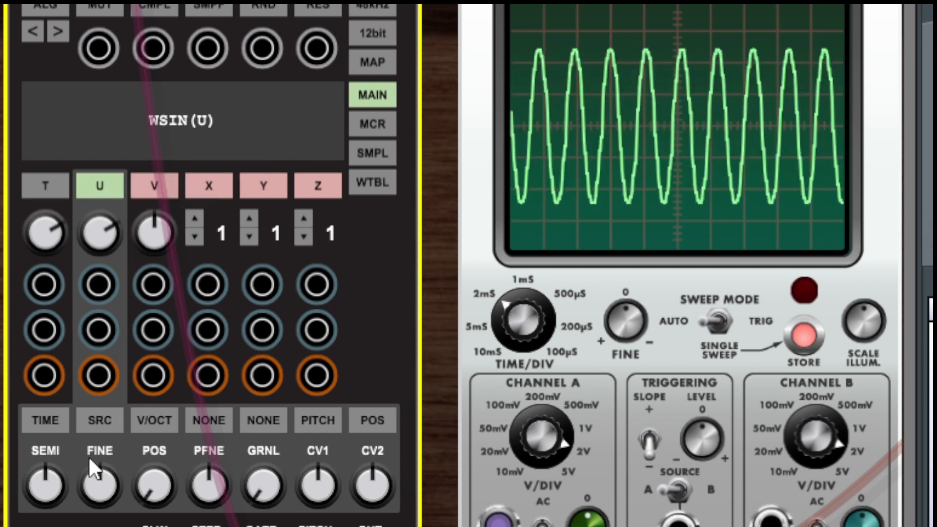
drag(100, 482, 101, 463)
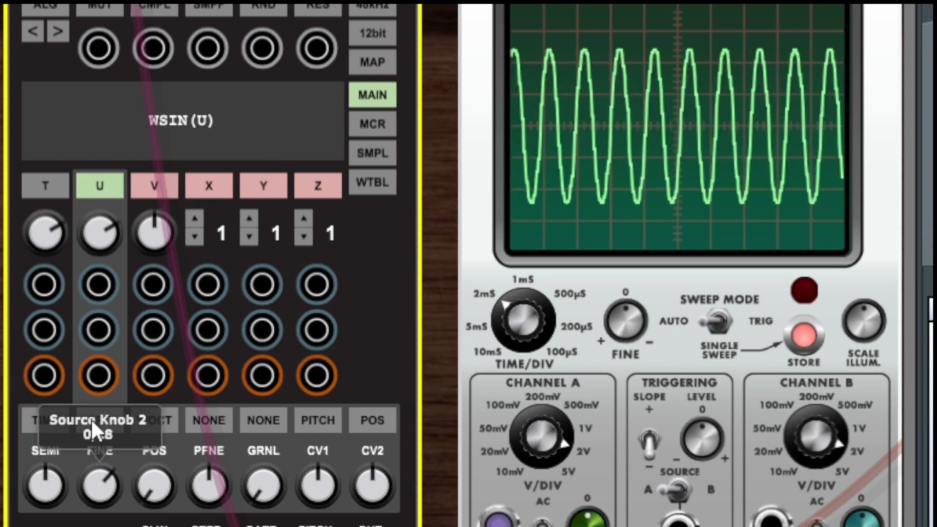
drag(45, 487, 45, 507)
drag(164, 503, 258, 429)
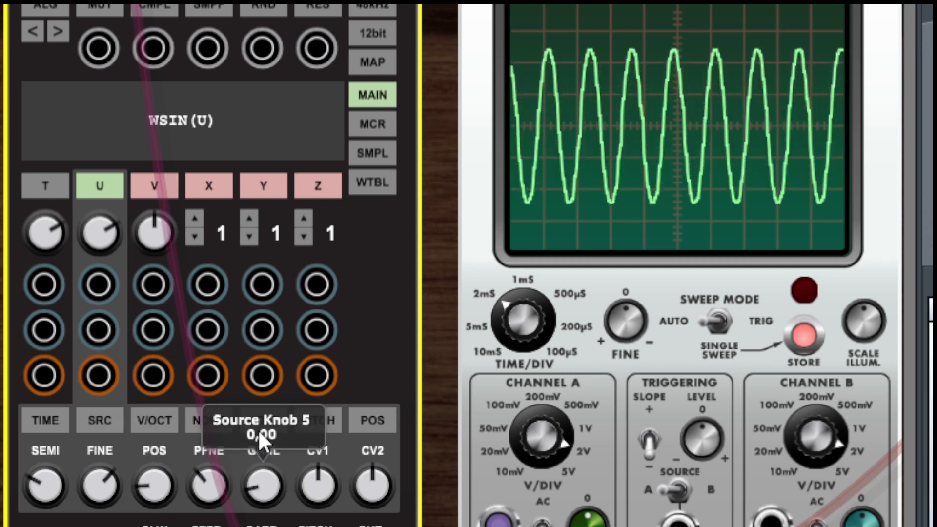
drag(313, 486, 316, 425)
drag(367, 476, 367, 491)
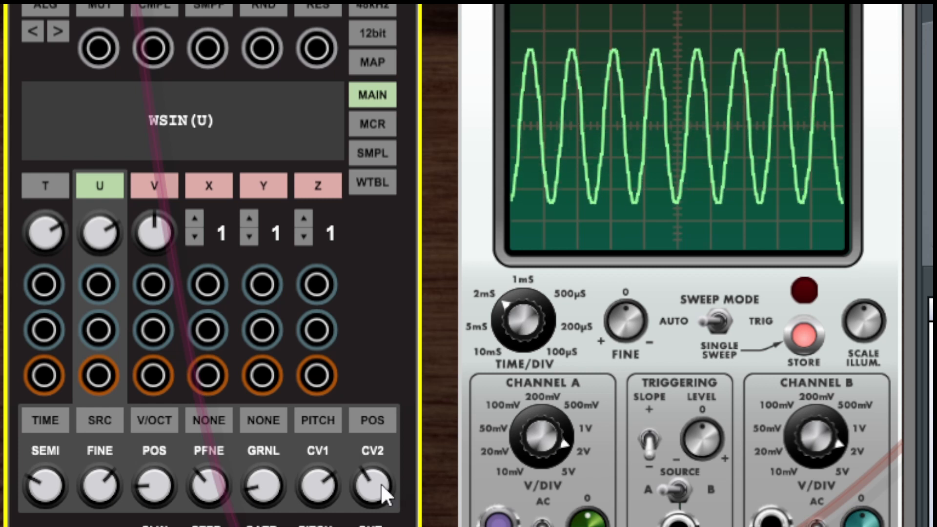
For source T, lower CV1, raise CV2, and set POS to maximum and FINE to minimum, returning to source U to compare.
click(47, 183)
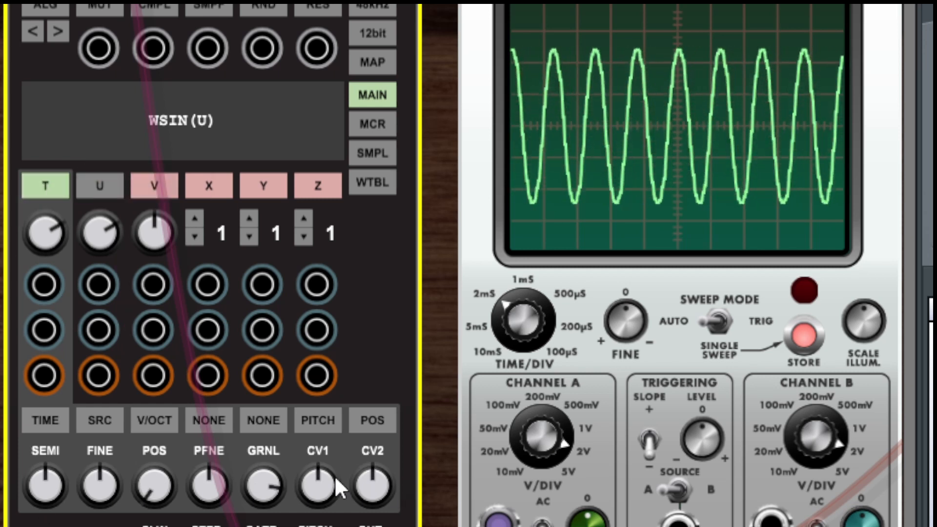
drag(335, 475, 372, 471)
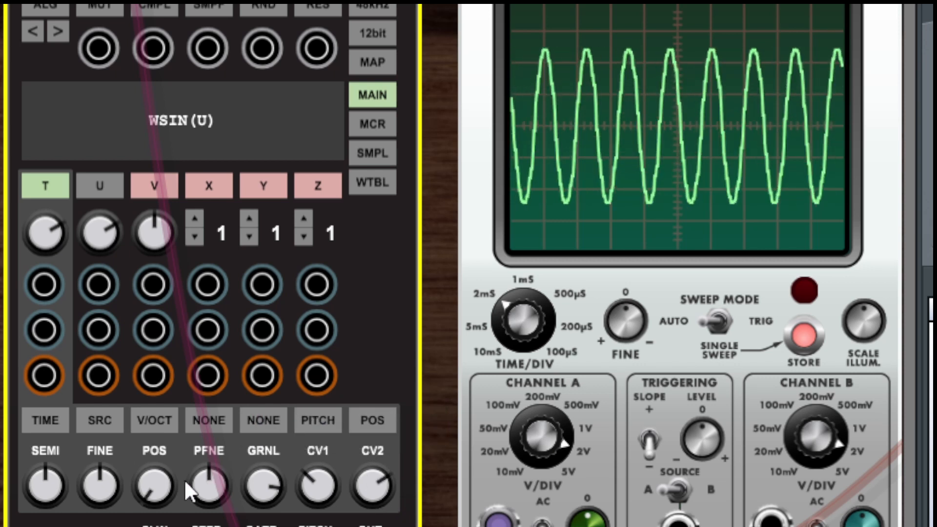
drag(154, 486, 227, 20)
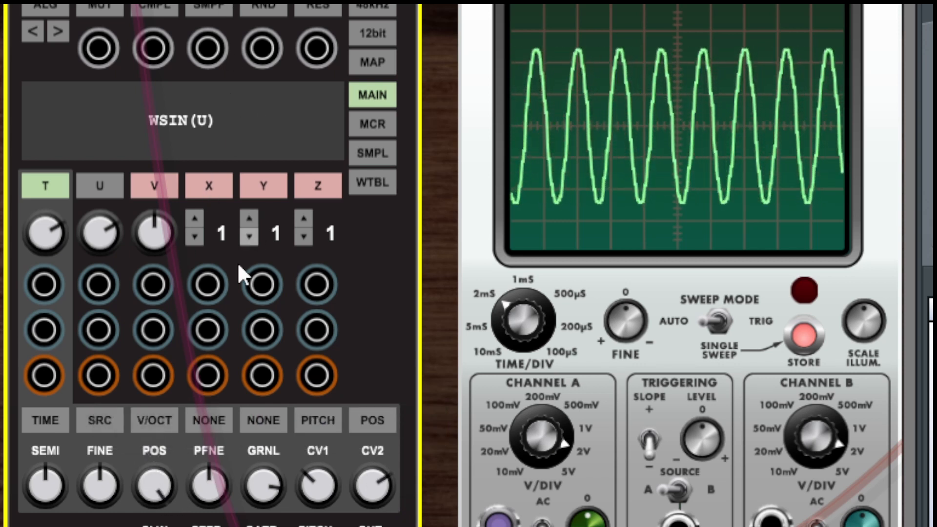
drag(93, 492, 81, 522)
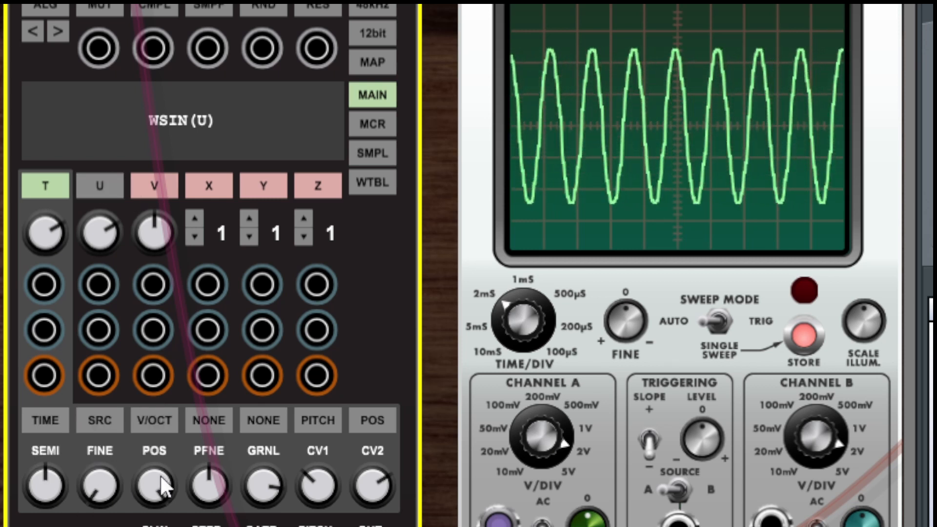
click(106, 185)
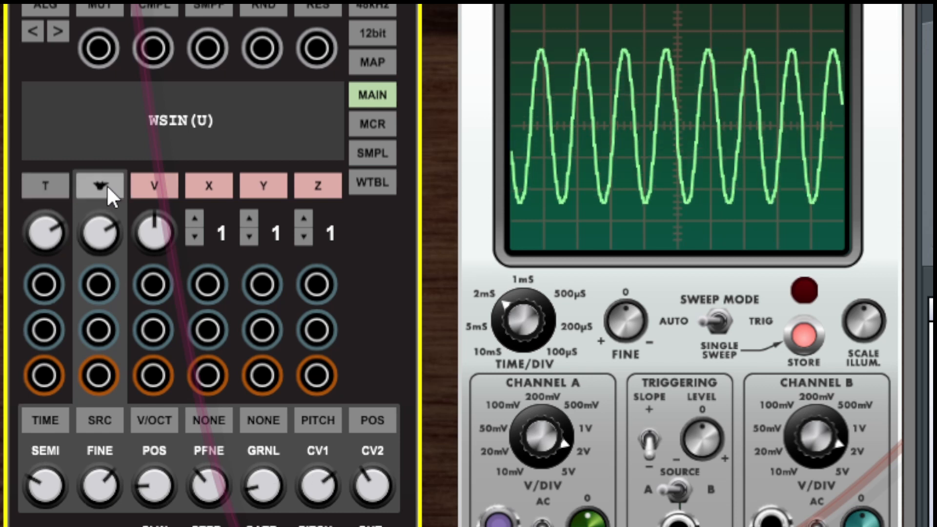
Switch between sources T and U to compare their separate knob settings.
click(48, 183)
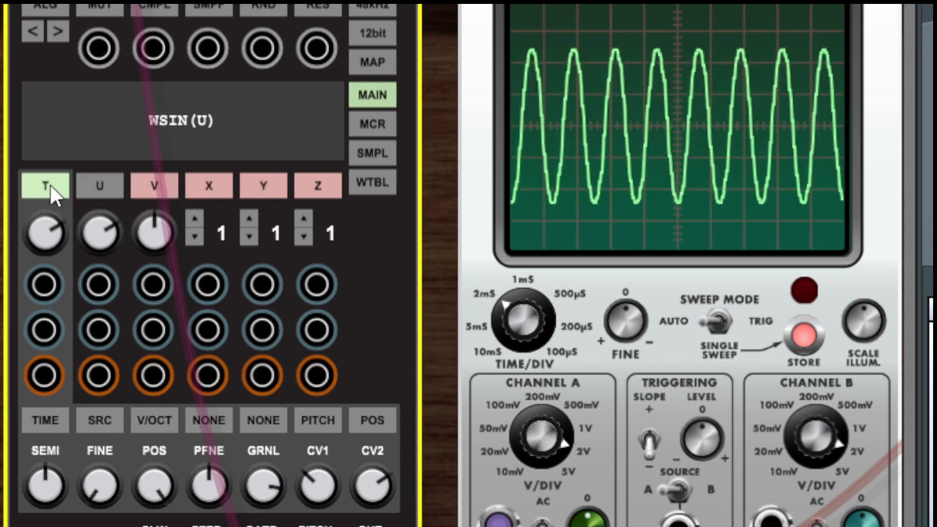
click(97, 185)
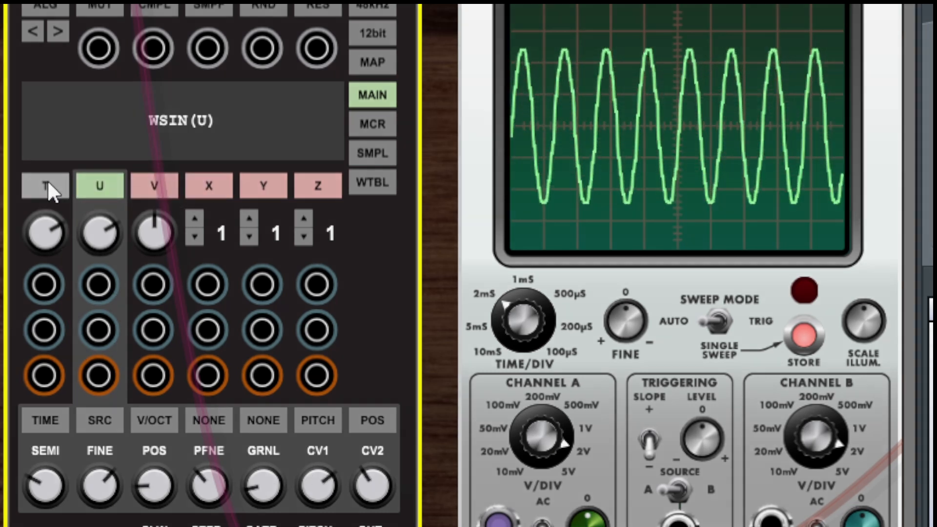
click(47, 182)
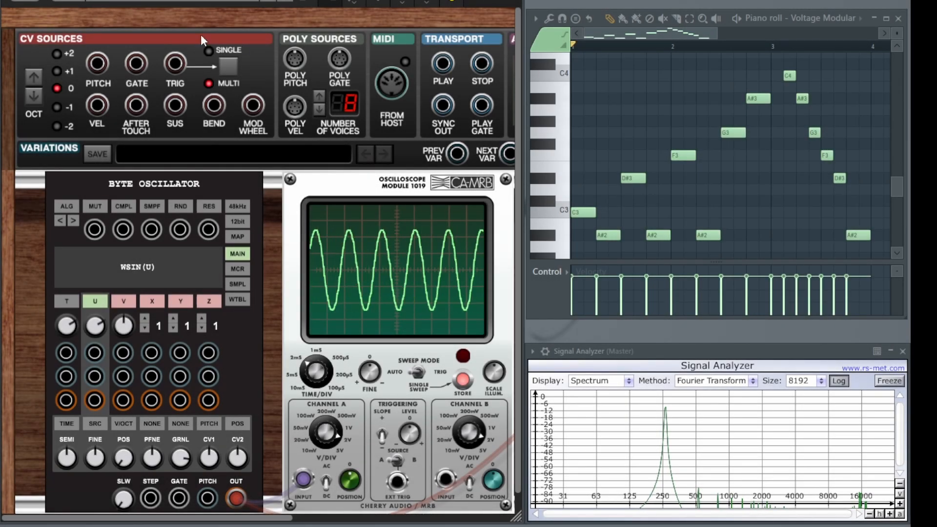
Patch the CV Sources PITCH output into the Byte Oscillator's PITCH input and start playback of the piano roll melody.
drag(100, 65, 120, 120)
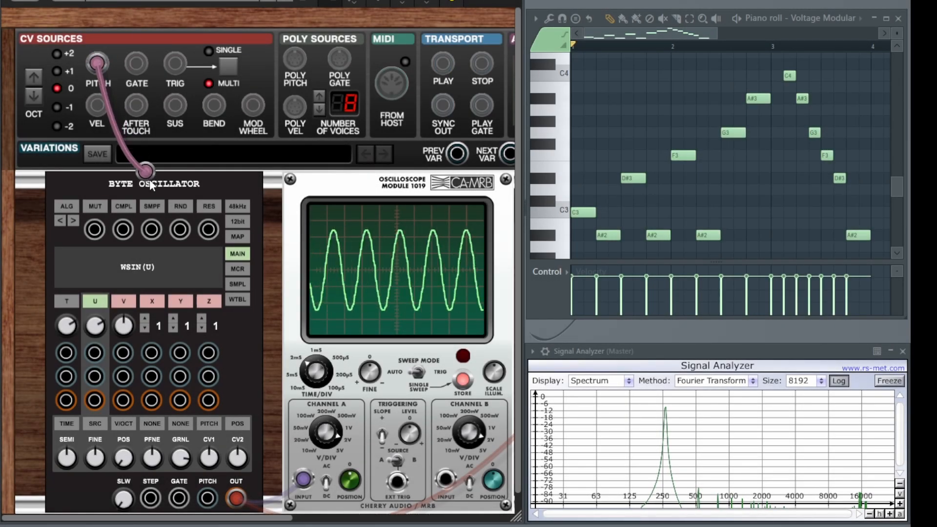
drag(149, 179, 208, 498)
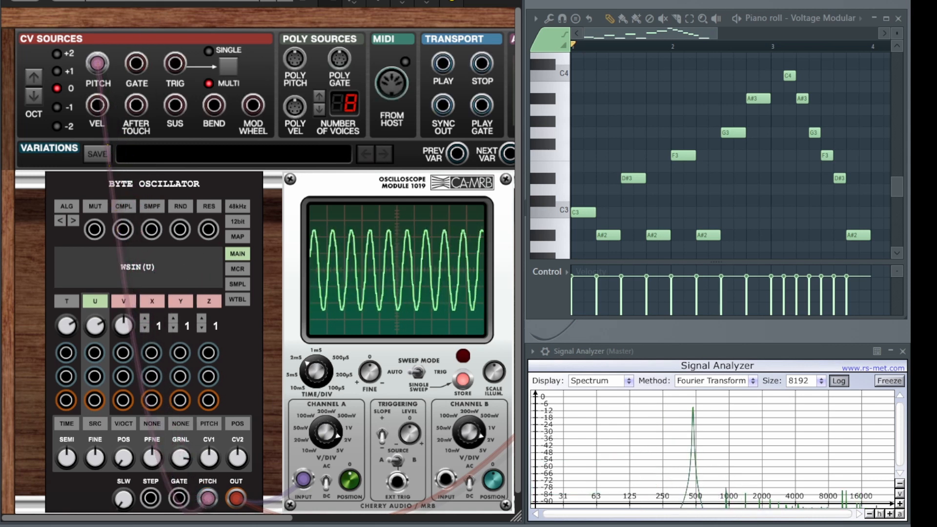
key(space)
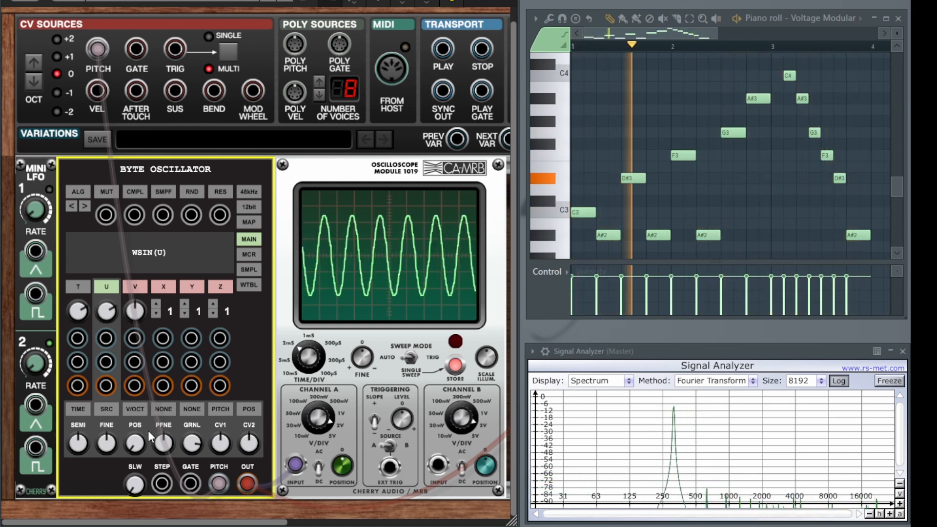
Compare source U's tuning modes during playback by switching twice from V/OCT to FREE and back.
click(139, 406)
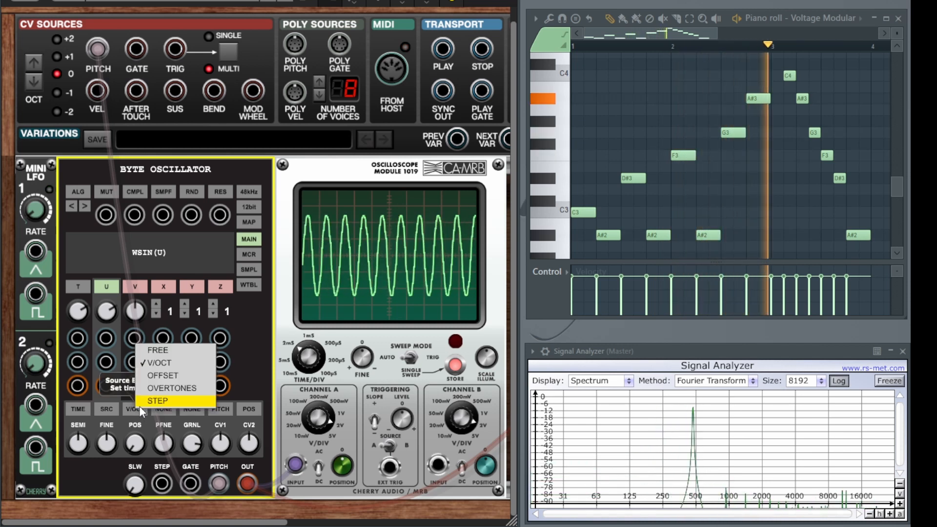
click(160, 350)
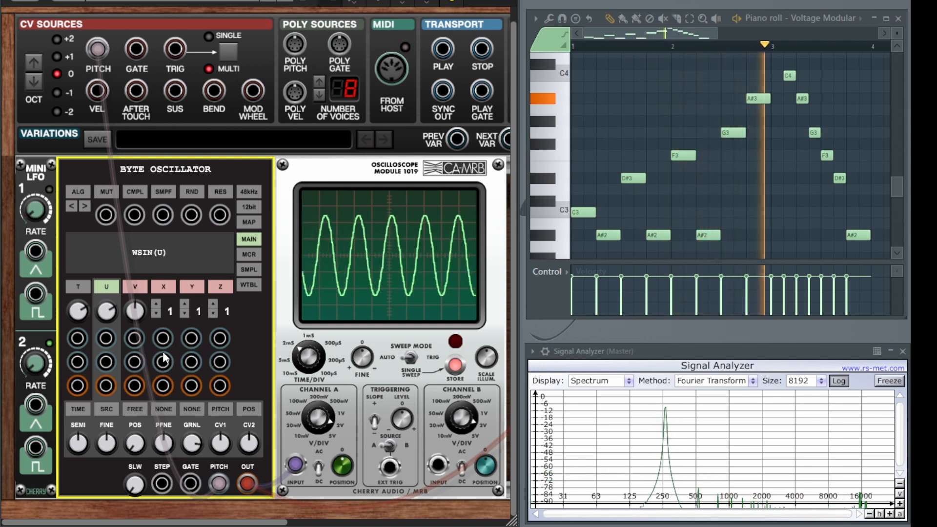
click(137, 409)
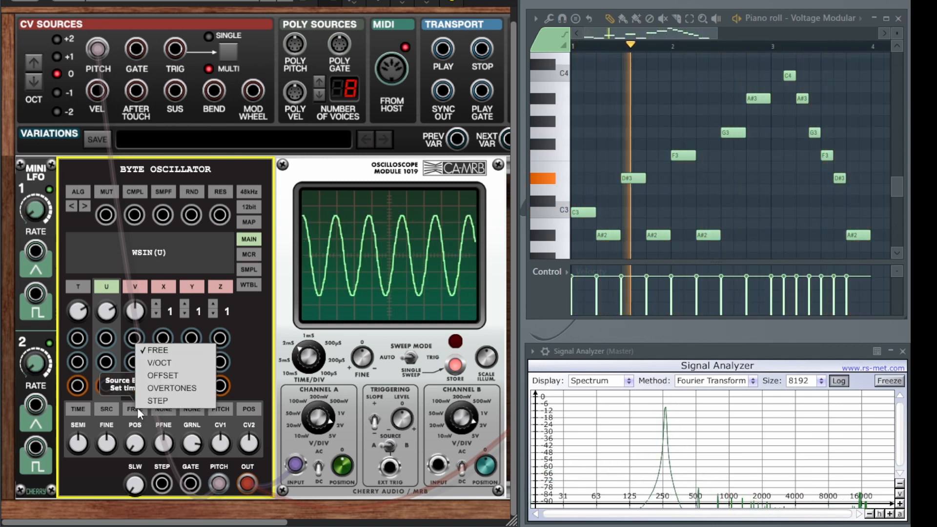
click(158, 364)
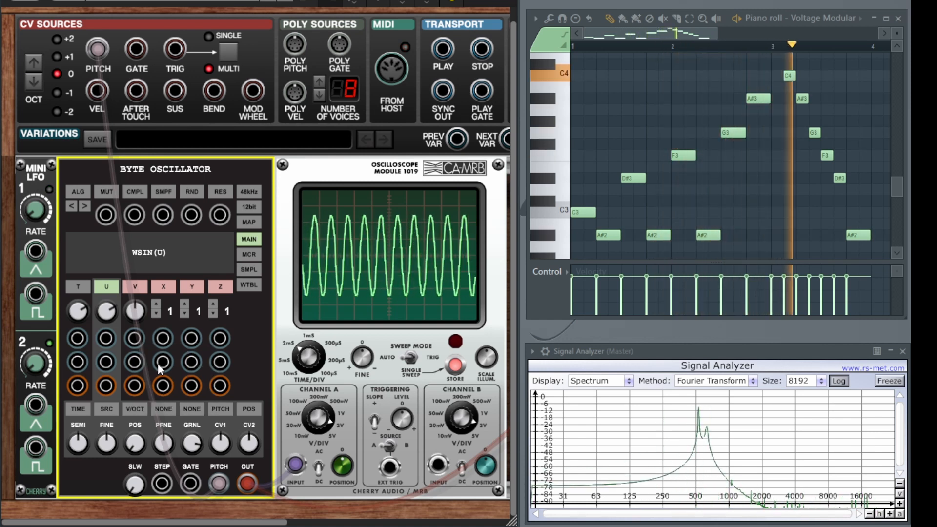
click(138, 409)
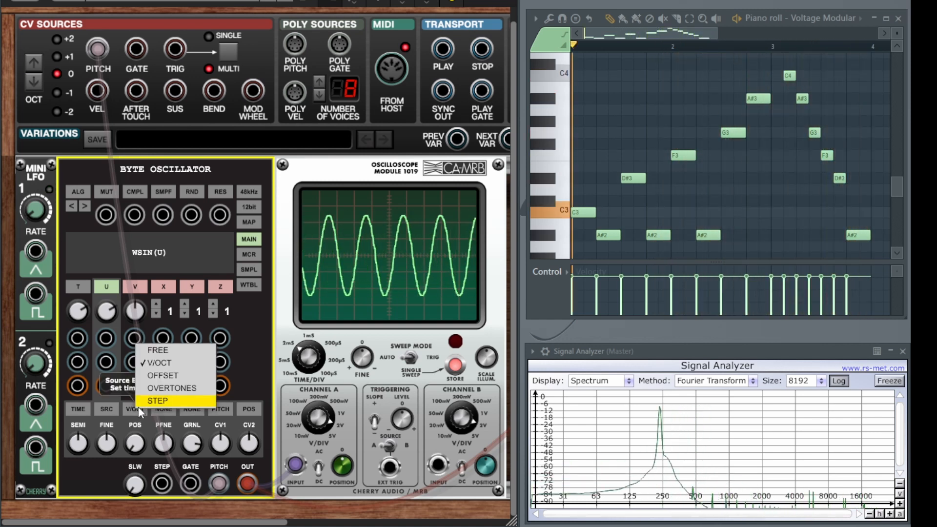
click(158, 351)
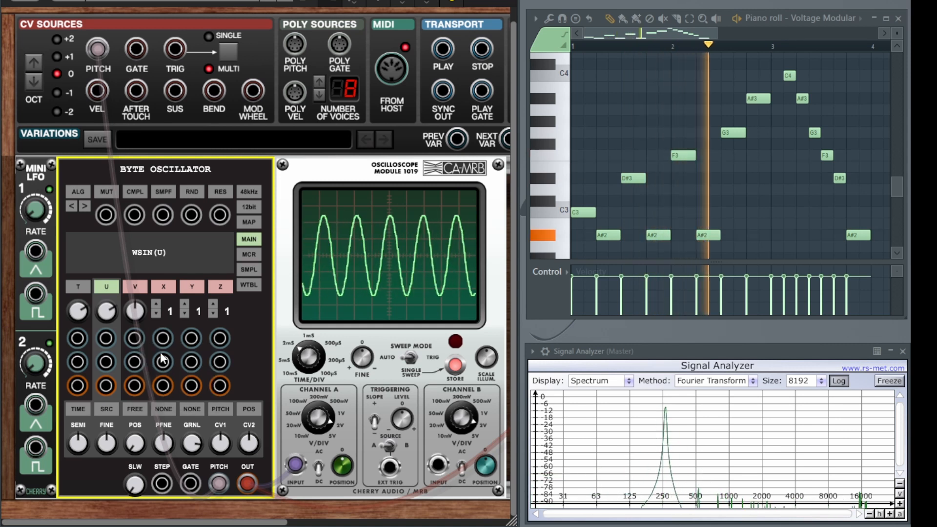
click(137, 408)
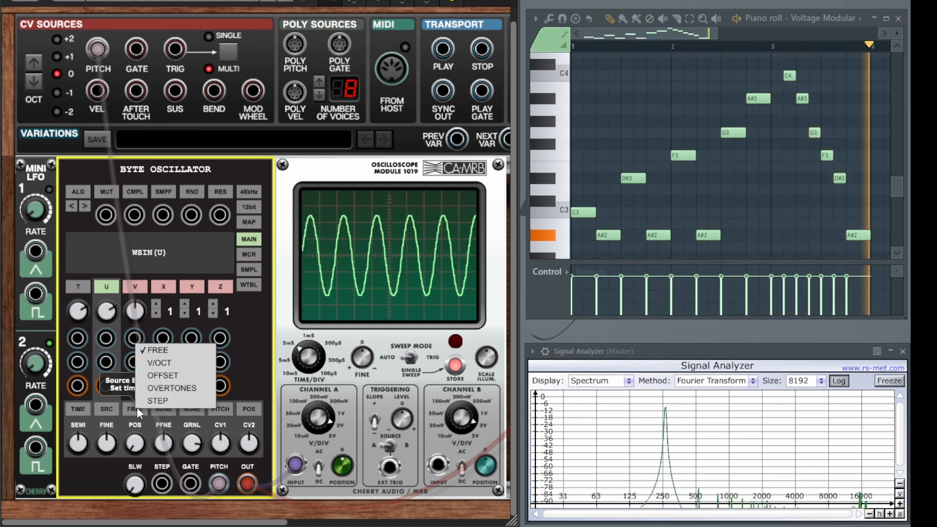
click(159, 363)
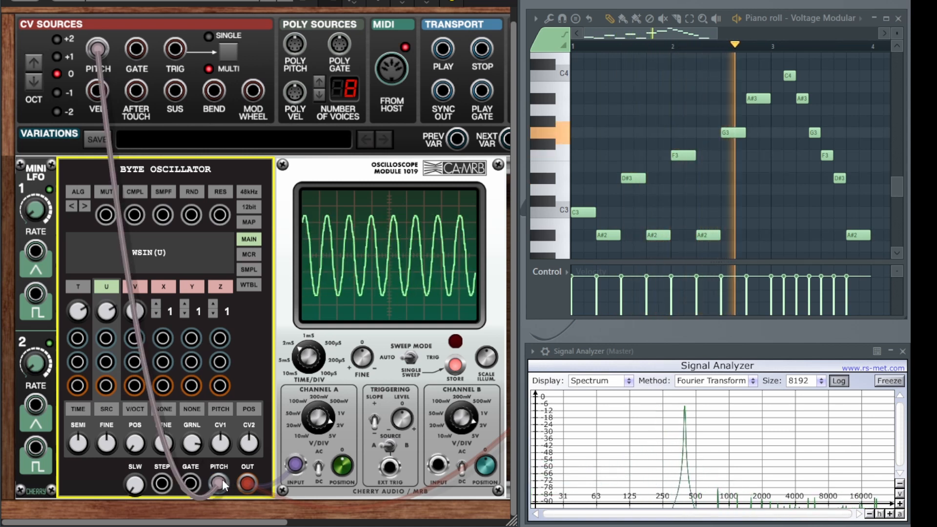
Replace the pitch cable with one from Mini LFO 1's triangle output, and compare source U's FREE and V/OCT modes under this modulation.
drag(221, 481, 205, 395)
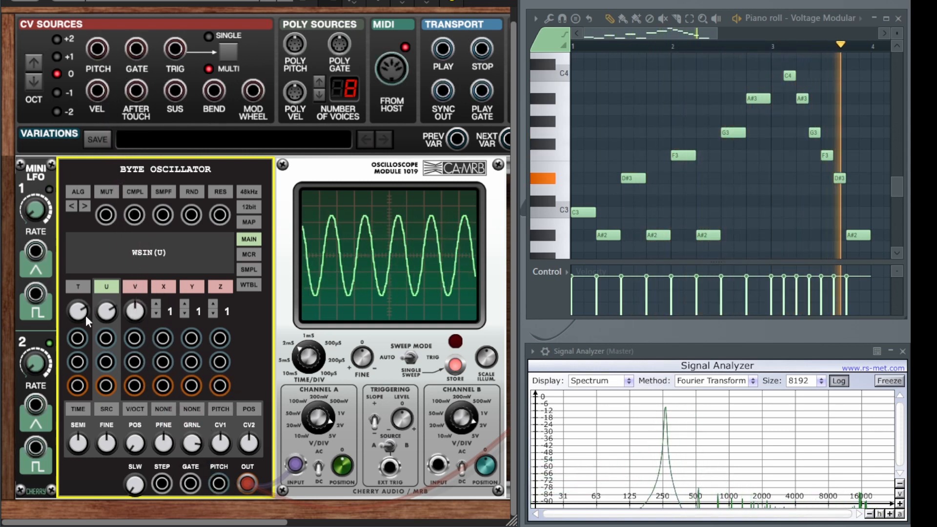
drag(36, 251, 217, 487)
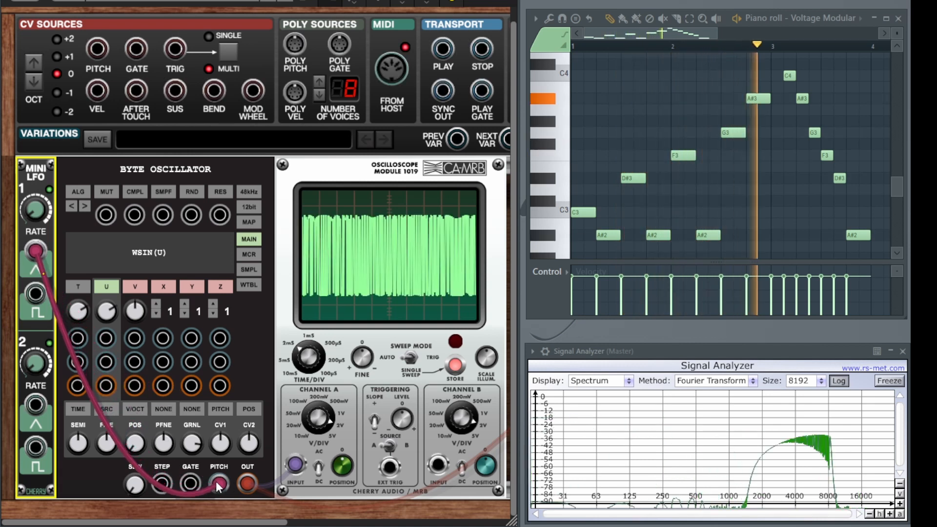
click(137, 408)
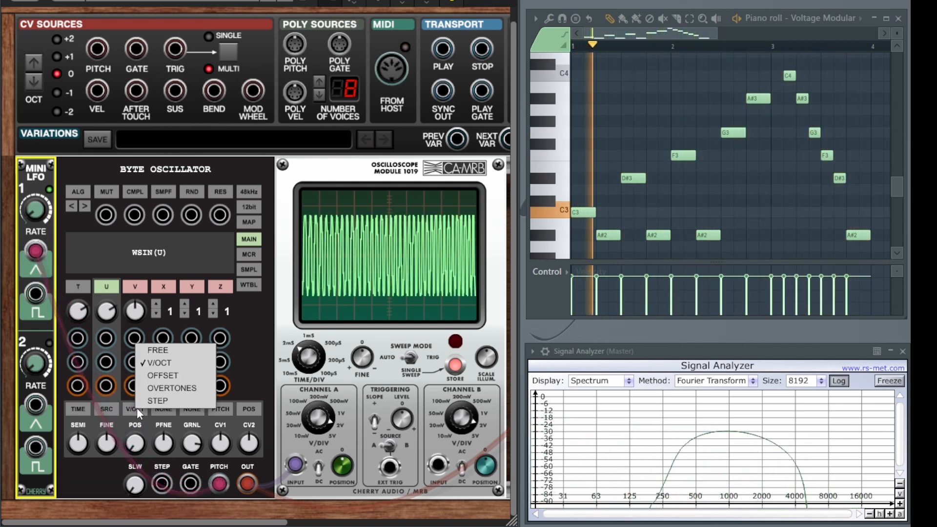
click(163, 348)
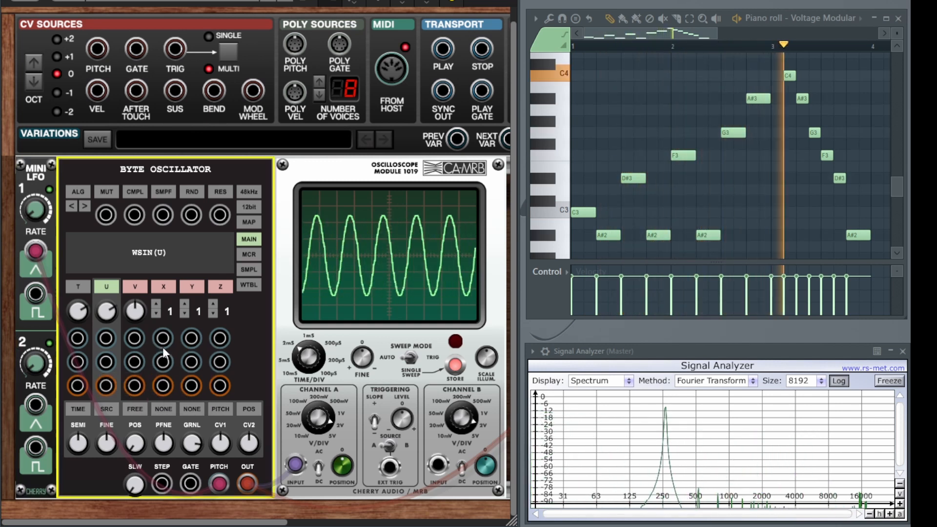
click(136, 407)
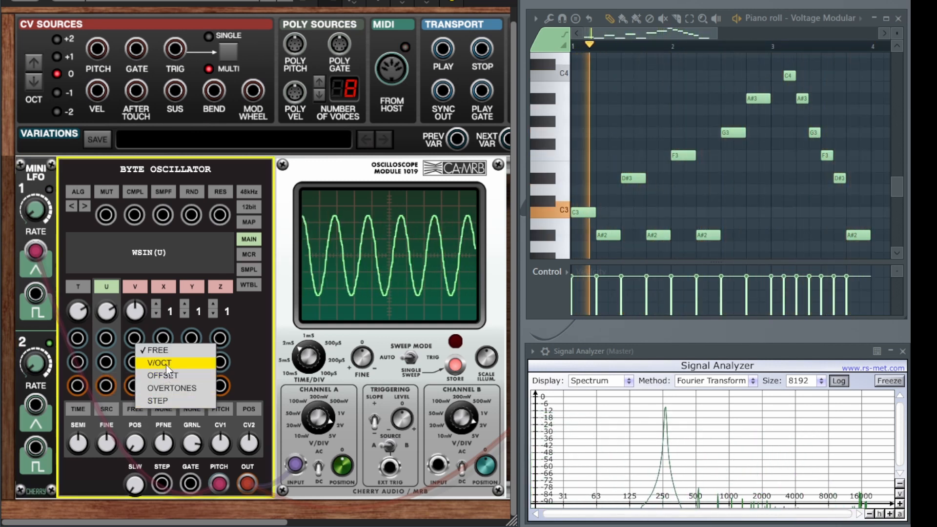
click(166, 362)
click(139, 408)
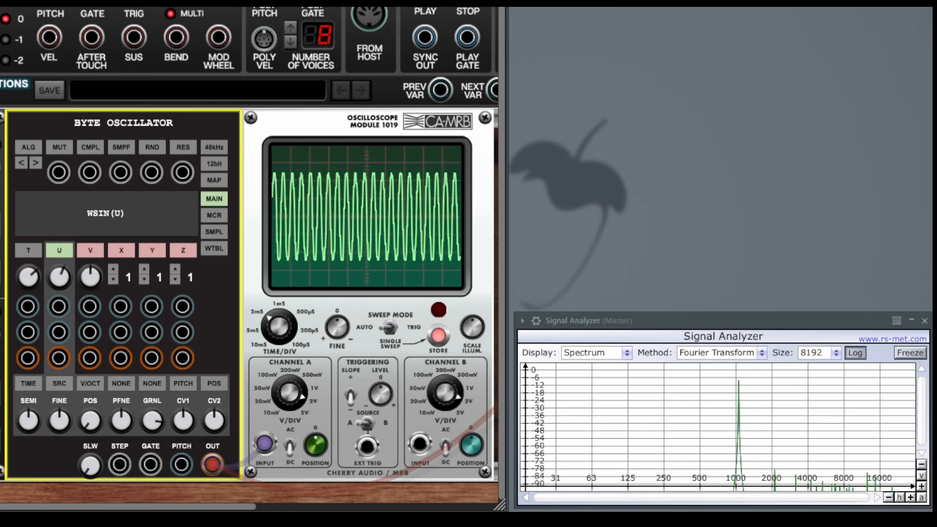
Adjust source U's pitch knob in V/OCT mode, and change its tuning mode to OFFSET.
drag(63, 280, 66, 256)
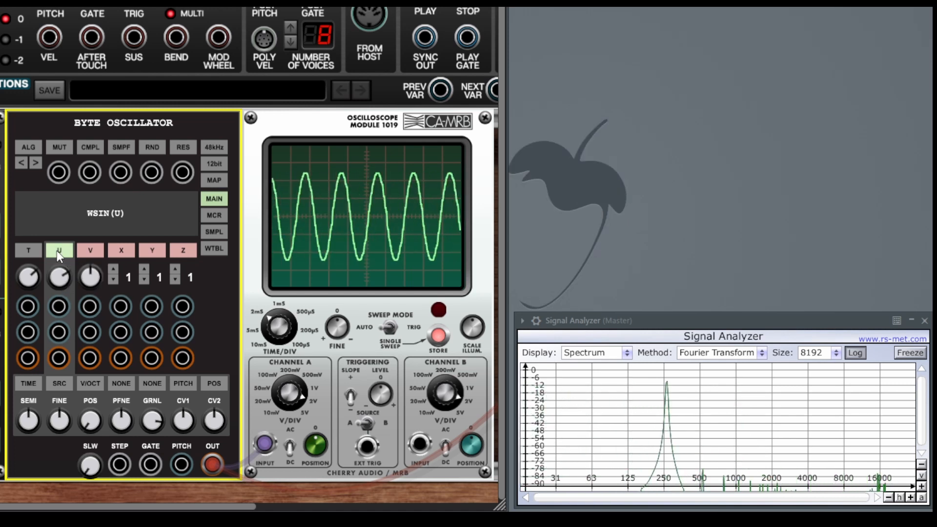
click(92, 383)
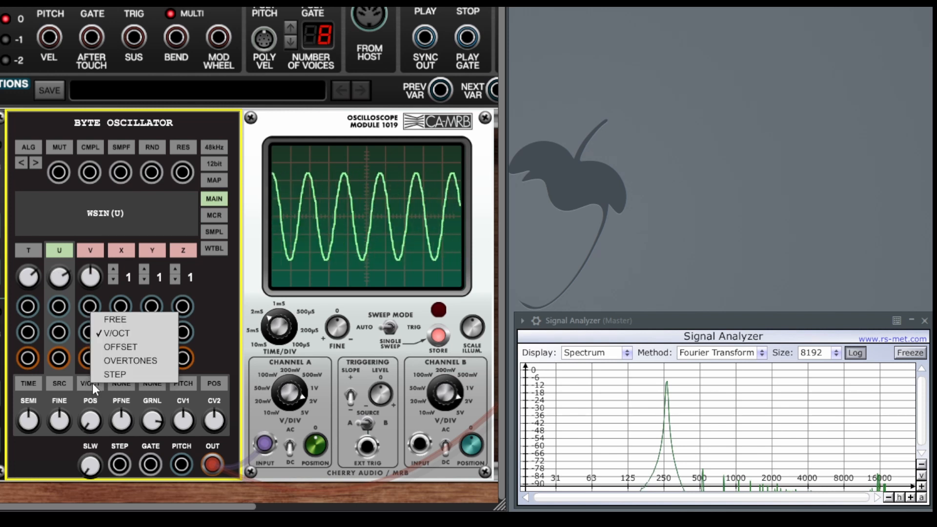
click(119, 348)
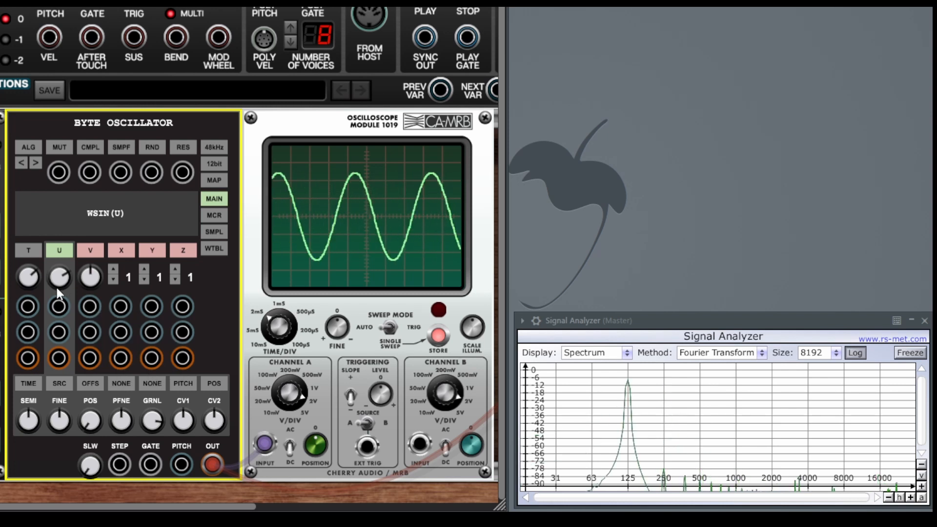
Test OFFSET mode by varying the T and U pitch knobs, setting U to 1.00 and 2.00 and lowering T again.
drag(31, 279, 33, 239)
drag(62, 278, 63, 322)
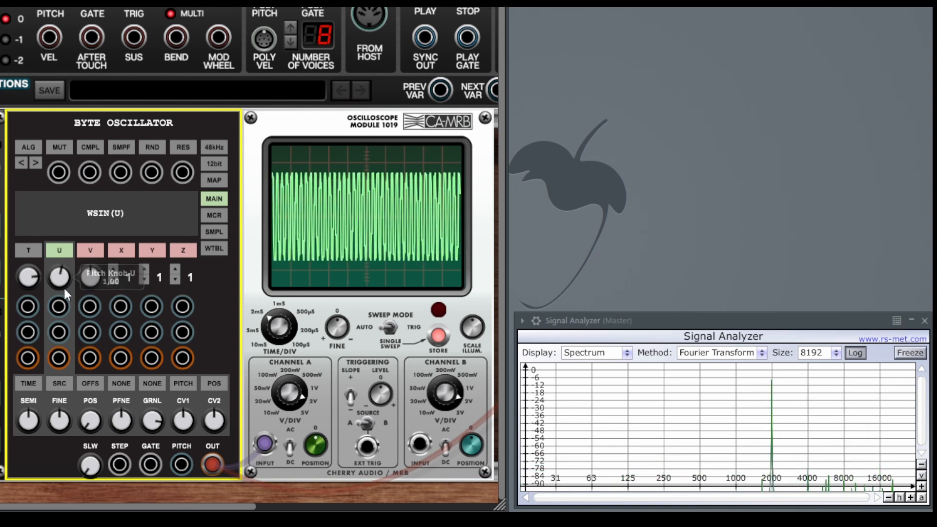
drag(60, 276, 58, 330)
drag(31, 276, 61, 220)
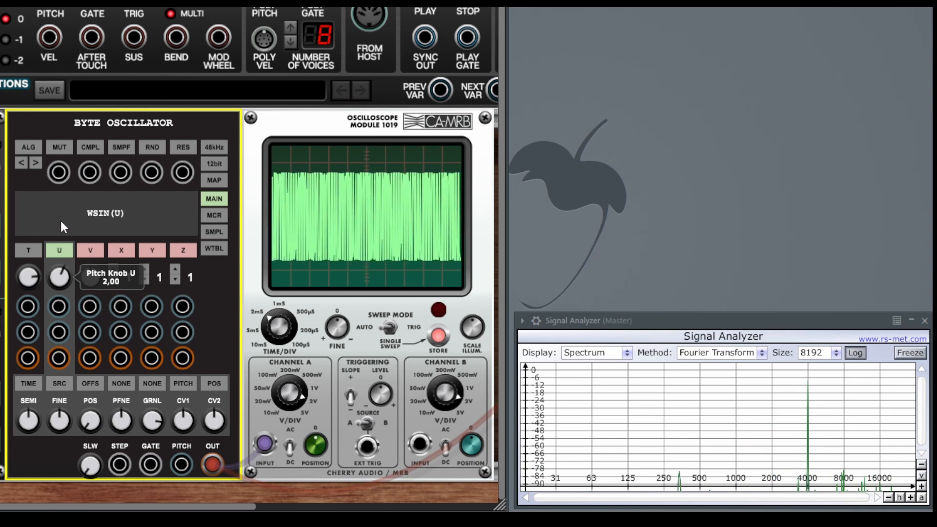
drag(28, 279, 27, 310)
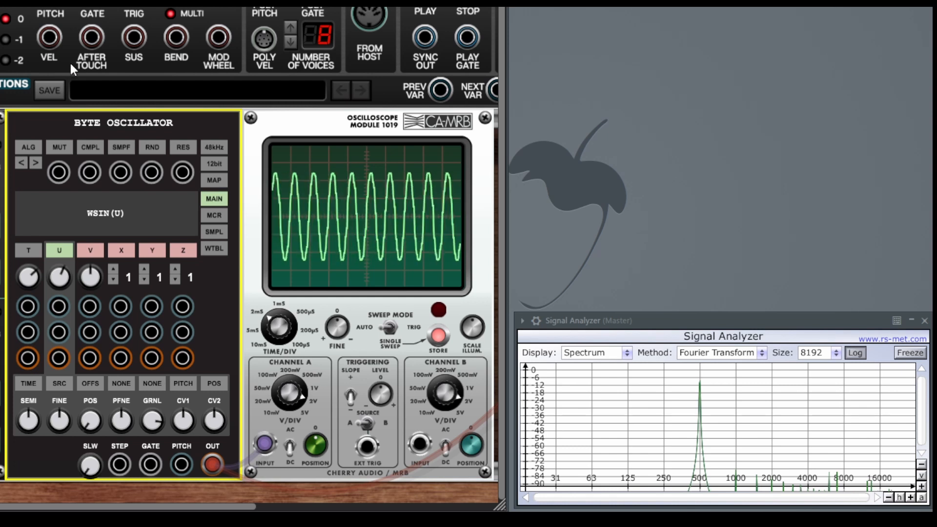
Patch the CV Sources PITCH output into the oscillator's PITCH input, and vary the pitch knobs, taking T through 3.00 and lowering U.
drag(49, 37, 182, 465)
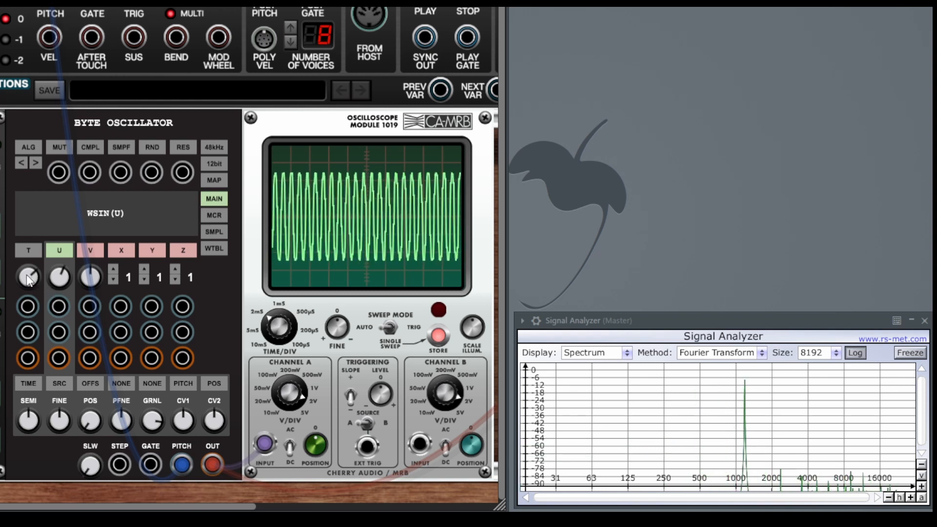
drag(29, 279, 57, 272)
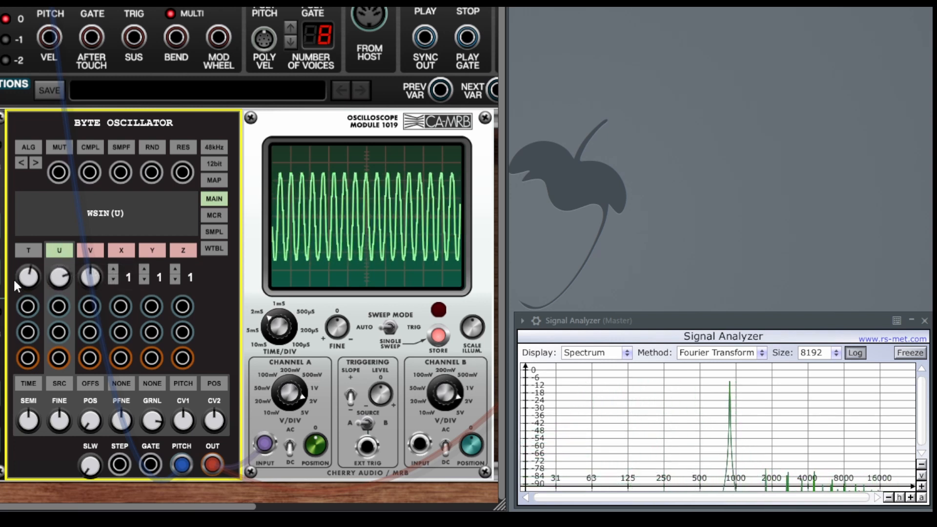
drag(27, 285, 27, 216)
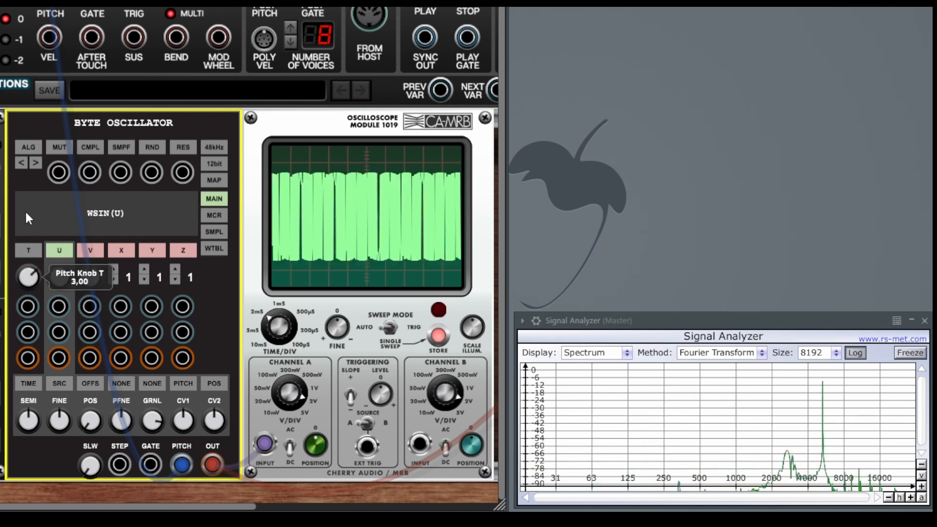
drag(60, 280, 62, 336)
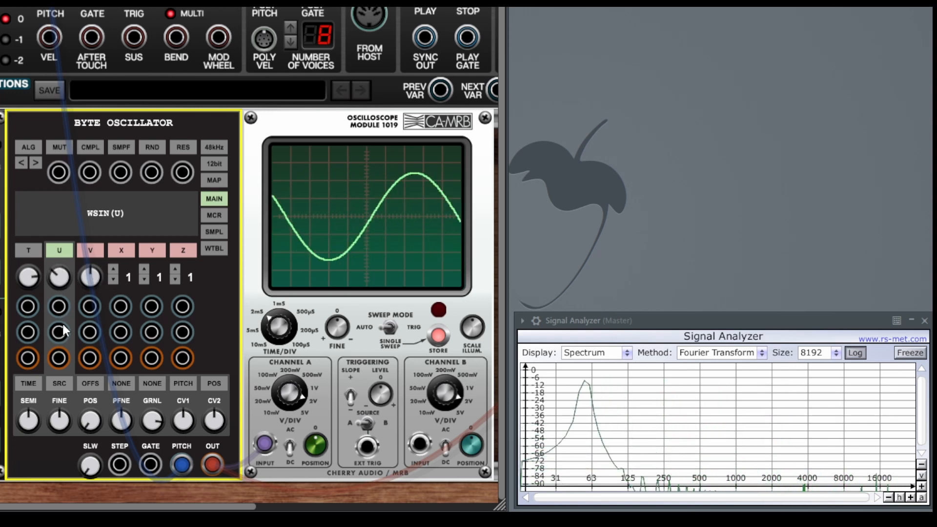
drag(59, 279, 58, 269)
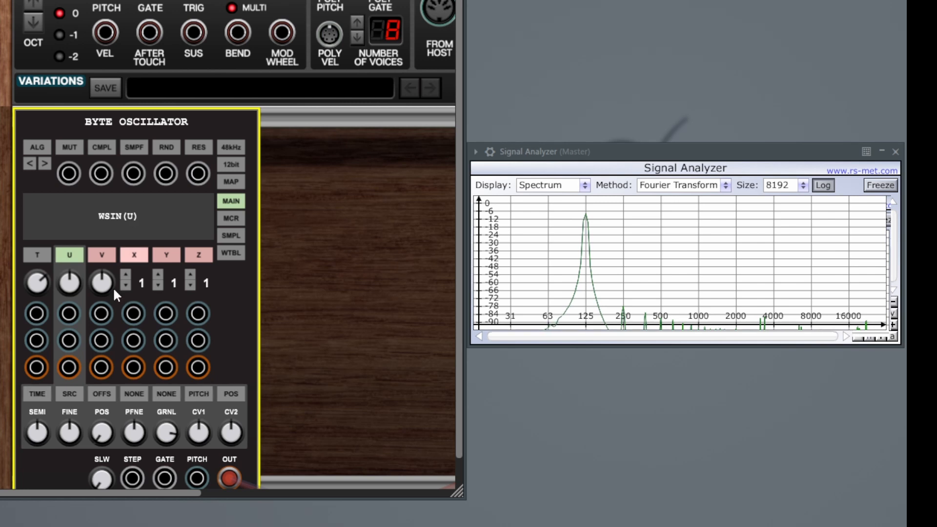
Change source U's tuning mode to OVERTONES and check its pitch knob at 0.00.
click(106, 394)
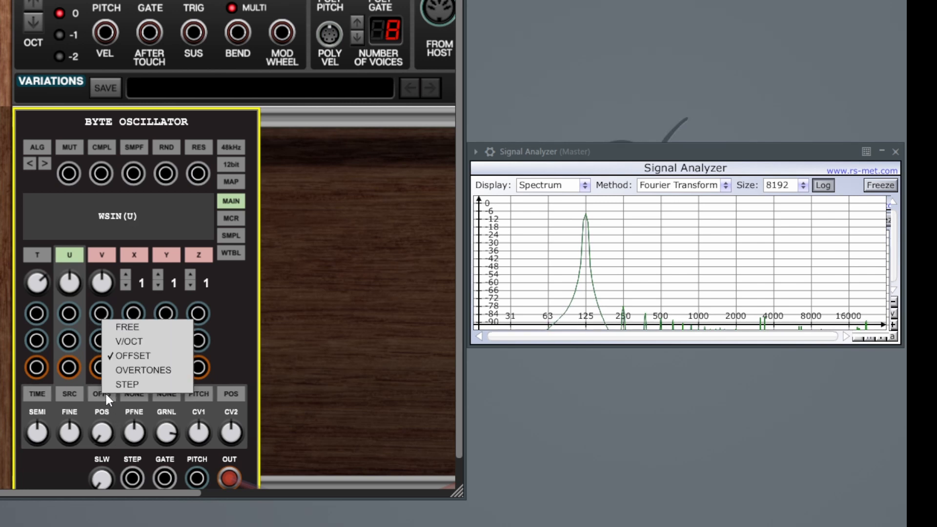
click(120, 370)
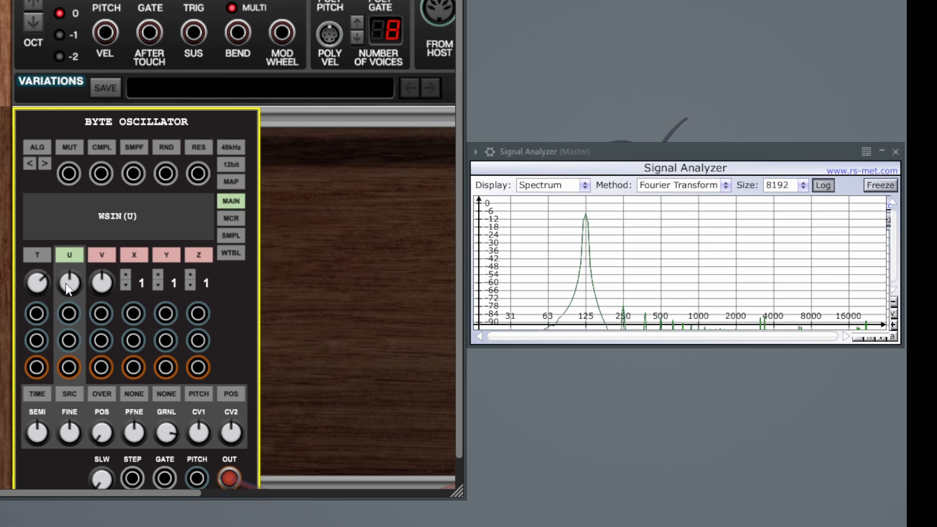
mouse_move(66, 283)
mouse_down()
mouse_move(68, 247)
mouse_move(55, 291)
mouse_move(55, 280)
mouse_up()
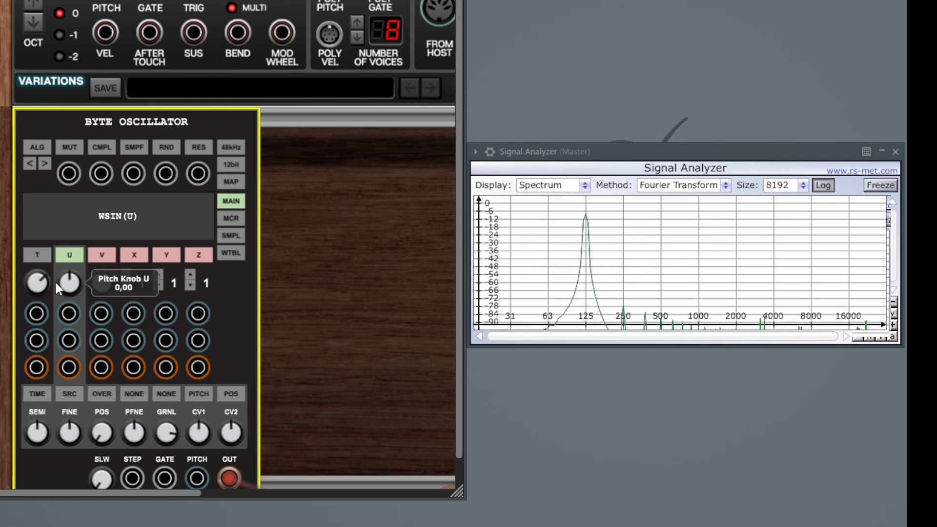
Change the oscillator formula to WSIN(T) and show source T's settings for comparison.
double_click(131, 218)
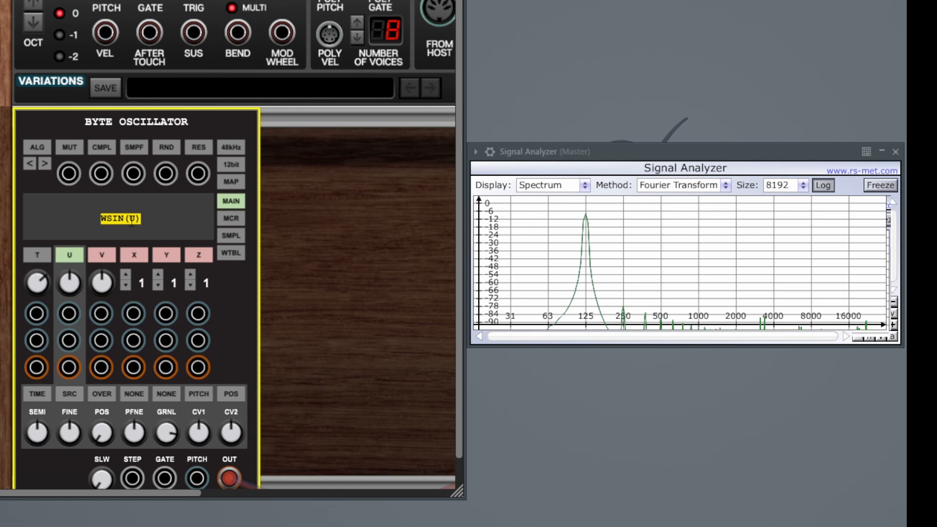
click(132, 220)
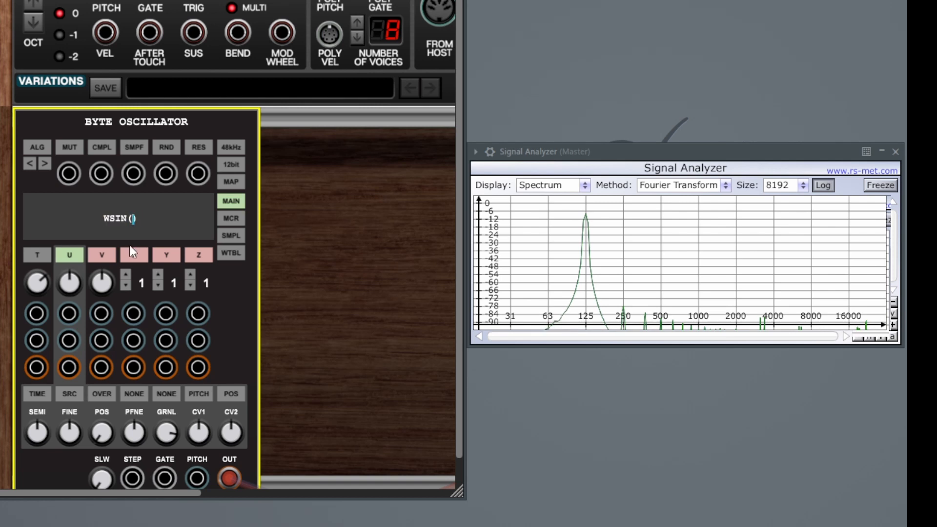
text(t)
key(Return)
click(38, 255)
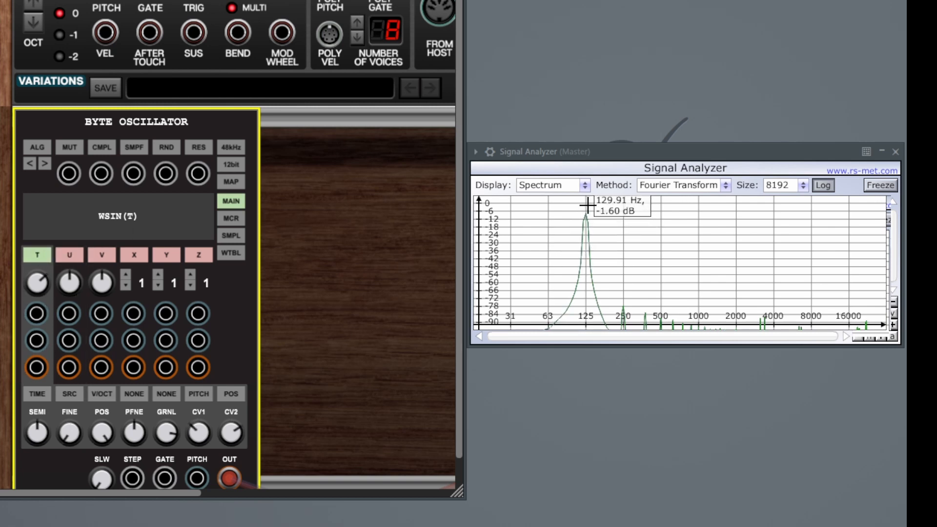
Change the formula back to WSIN(U) and show source U's settings.
click(130, 219)
click(134, 223)
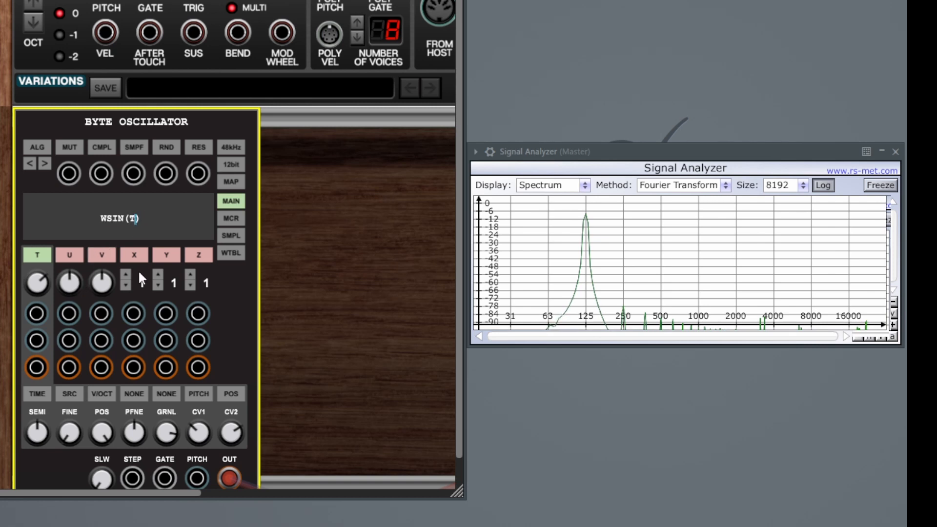
key(BackSpace)
text(U)
key(Return)
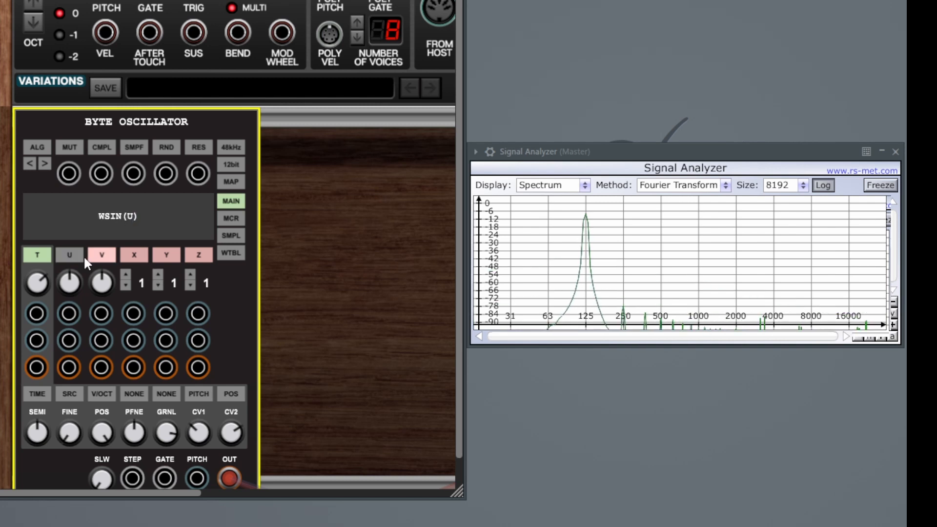
click(70, 254)
Raise source U's pitch knob in stages through the overtones, and lower T's pitch knob to 2.00.
drag(65, 285, 69, 274)
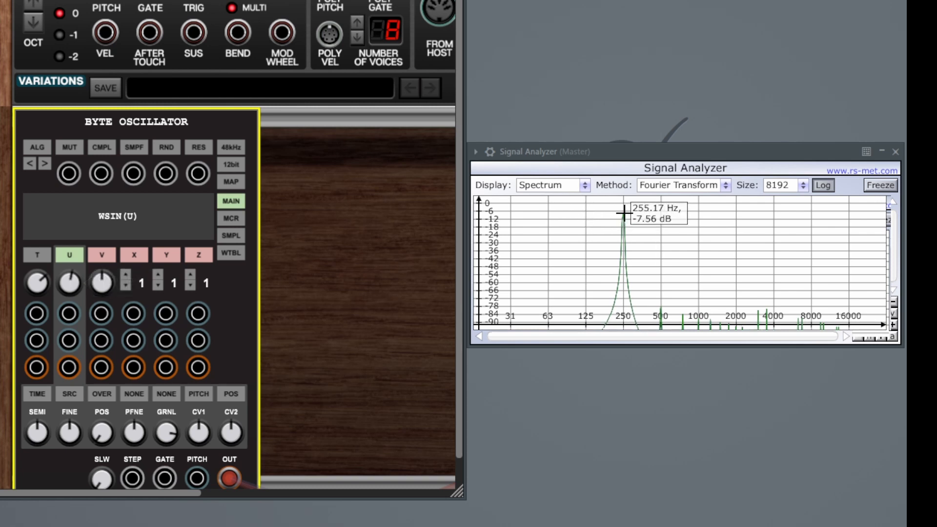
drag(71, 281, 72, 274)
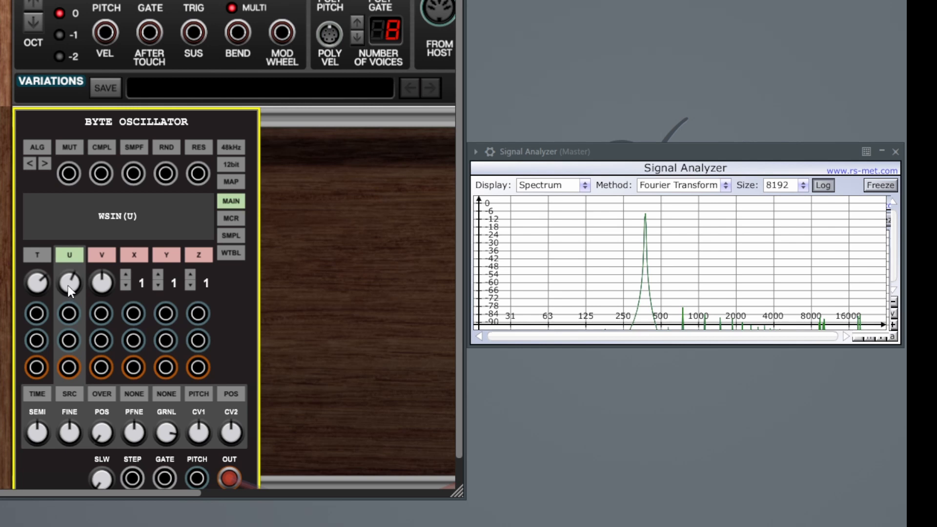
drag(70, 291, 70, 280)
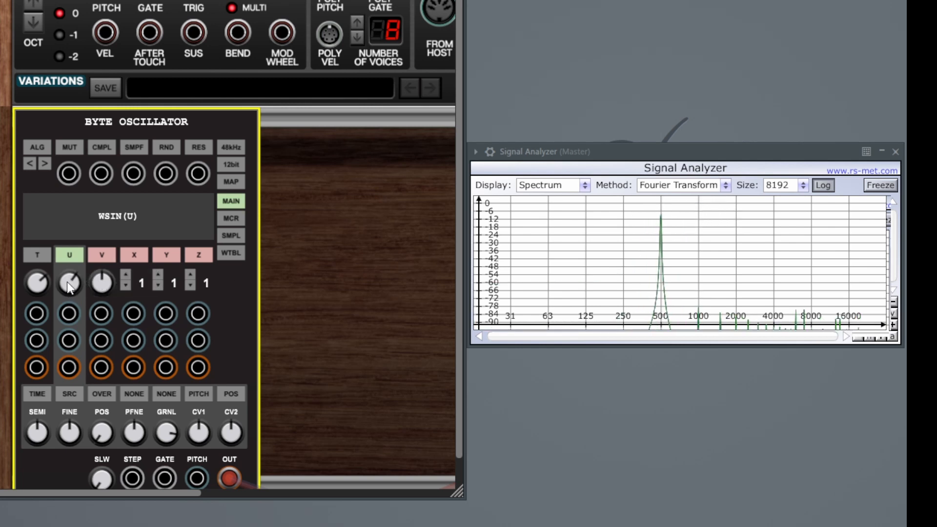
mouse_move(70, 288)
mouse_down()
mouse_move(73, 266)
mouse_move(74, 278)
mouse_up()
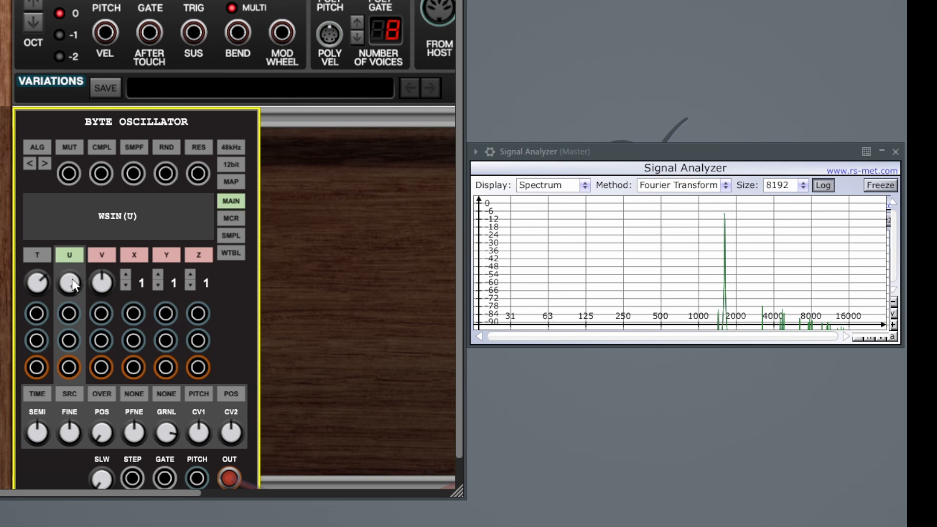
mouse_move(32, 283)
mouse_down()
mouse_move(36, 315)
mouse_move(40, 299)
mouse_up()
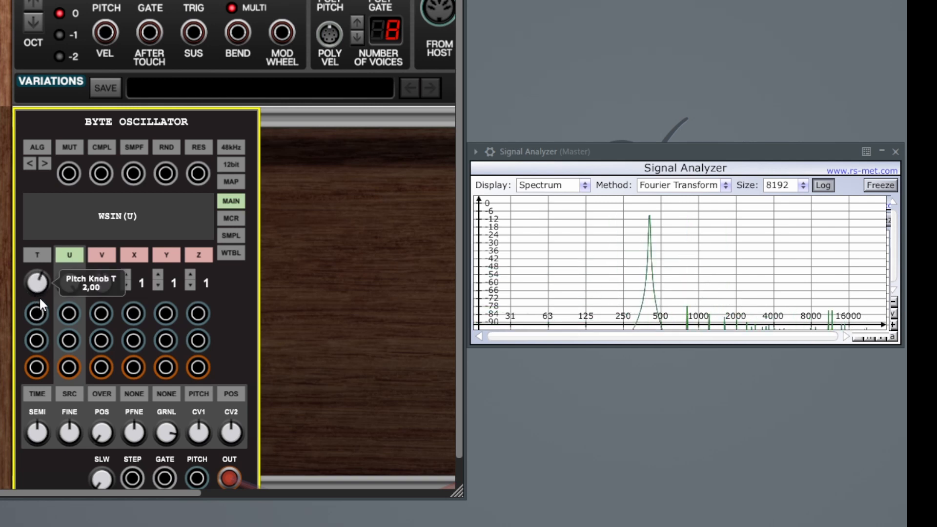
Change the formula to WSIN(T) and raise source T's pitch knob again.
click(132, 219)
click(136, 222)
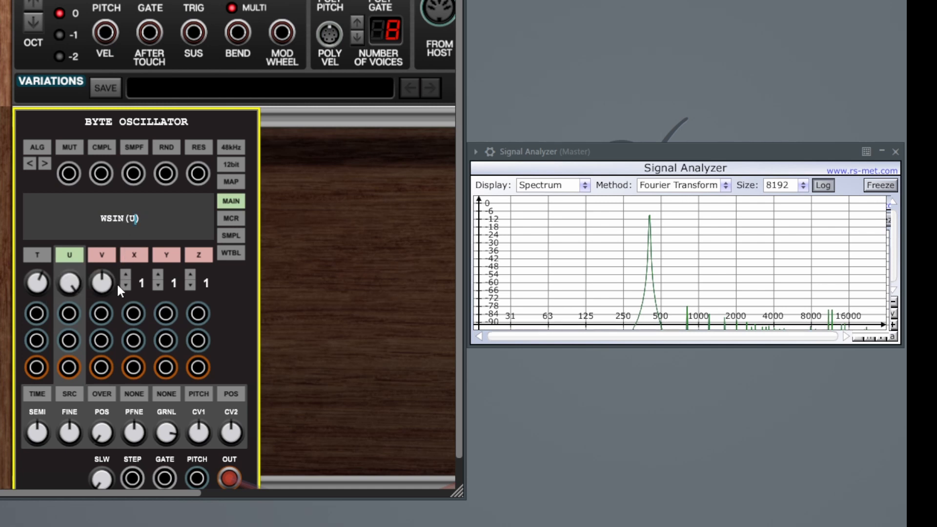
key(BackSpace)
text(T)
key(Return)
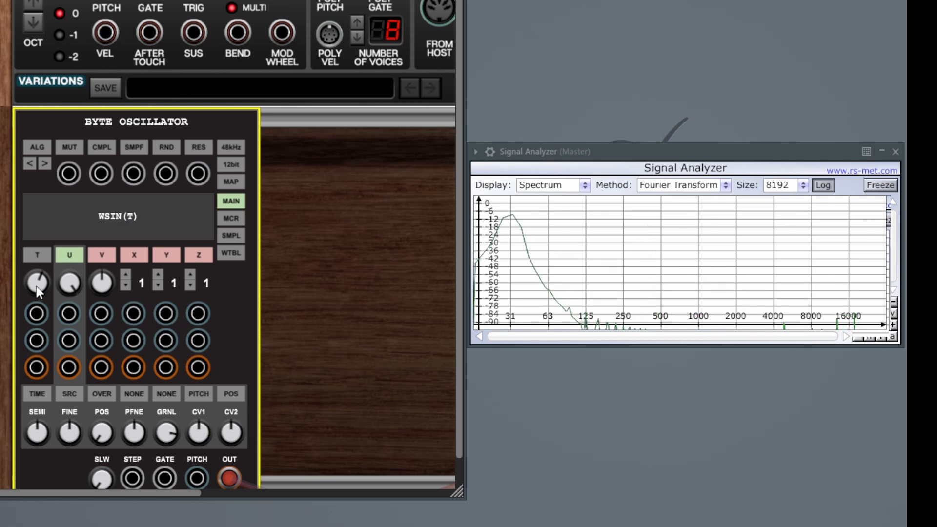
drag(36, 286, 40, 263)
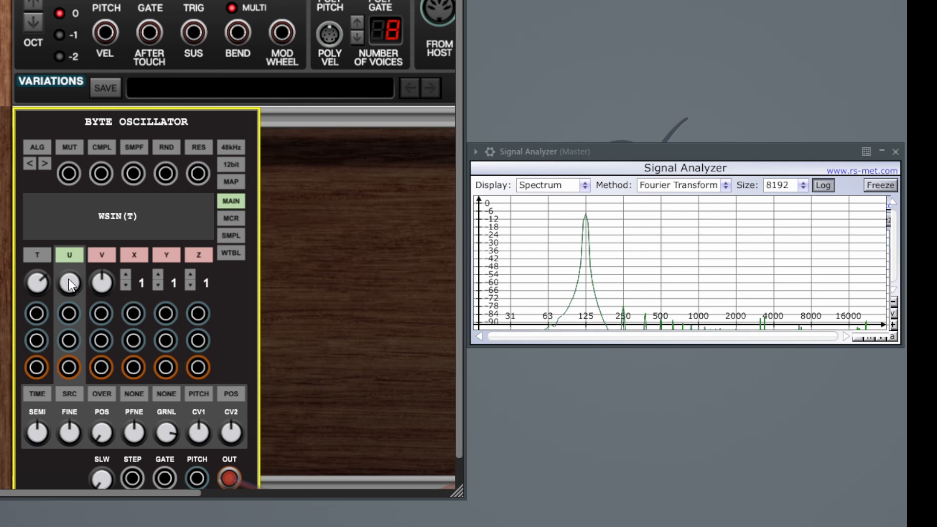
Check source U's pitch knob at 12.00, and change the formula back to WSIN(U).
mouse_move(71, 284)
mouse_down()
mouse_move(68, 317)
mouse_move(72, 277)
mouse_up()
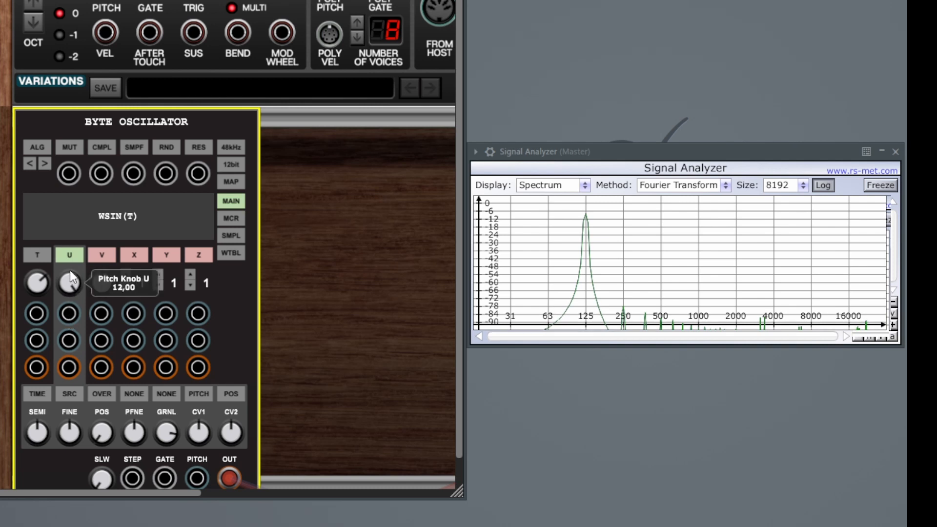
click(131, 218)
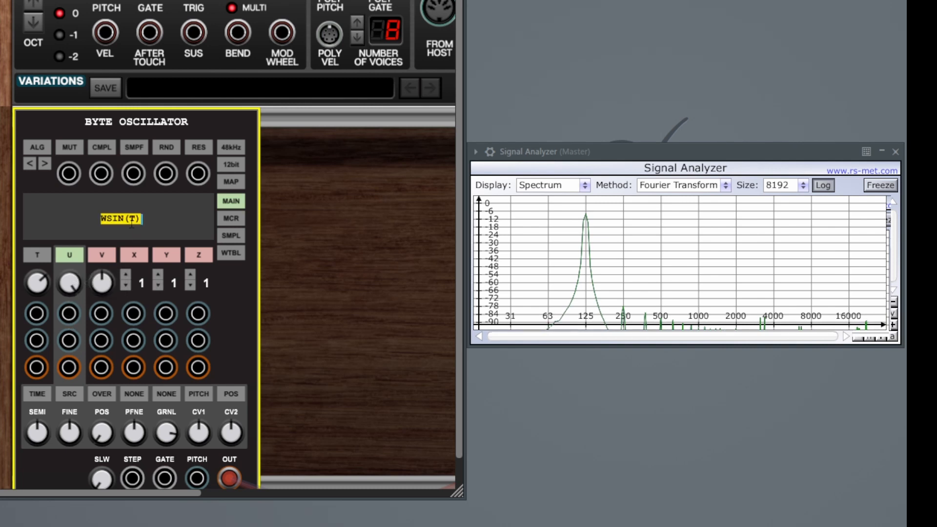
click(133, 220)
key(BackSpace)
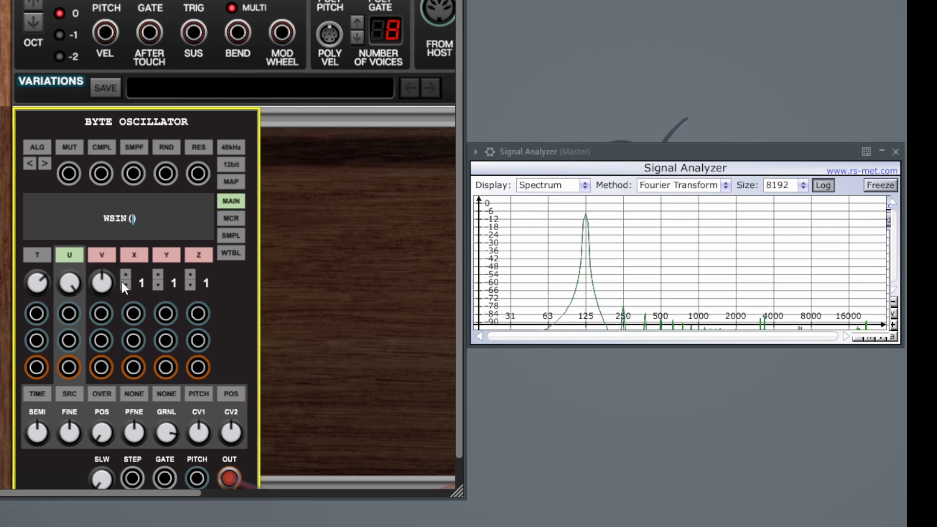
text(U)
key(Return)
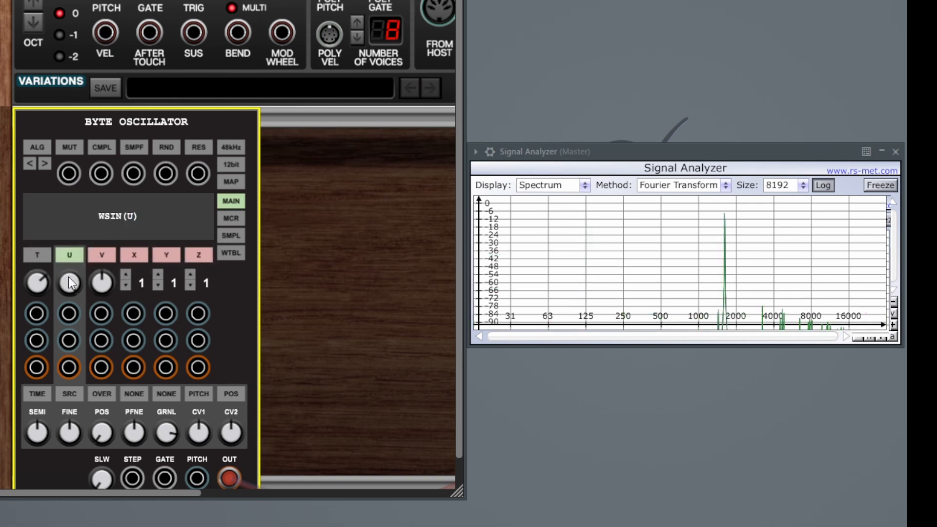
Return source U's pitch knob to its center, raise T's, and take U's below zero in stages.
drag(70, 282, 74, 412)
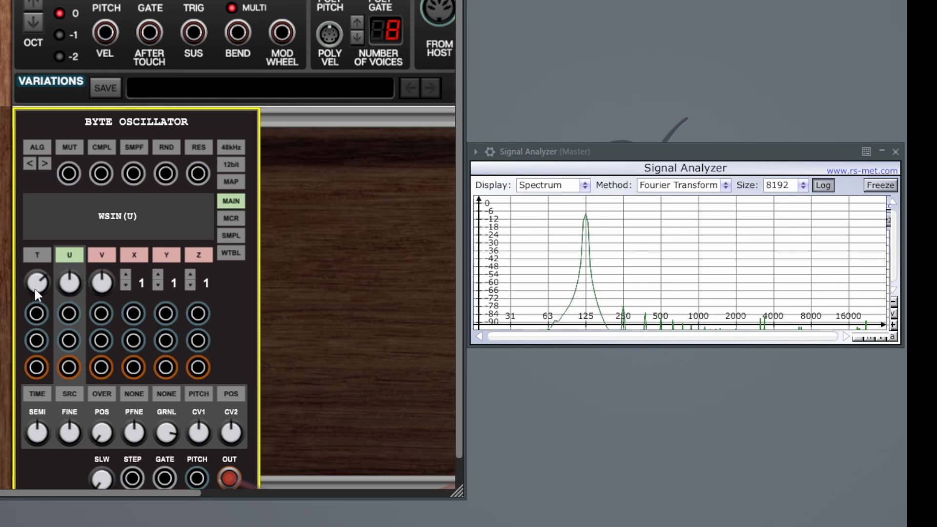
drag(34, 289, 42, 262)
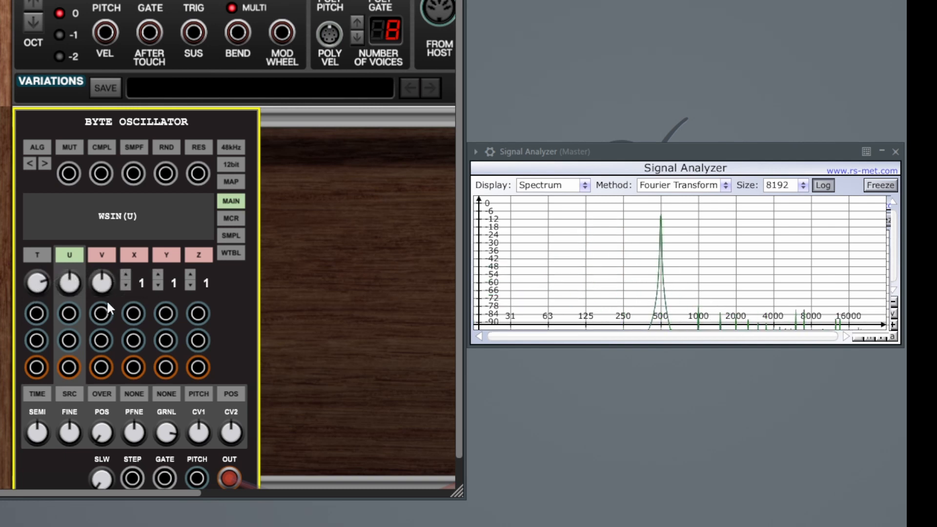
drag(69, 290, 69, 296)
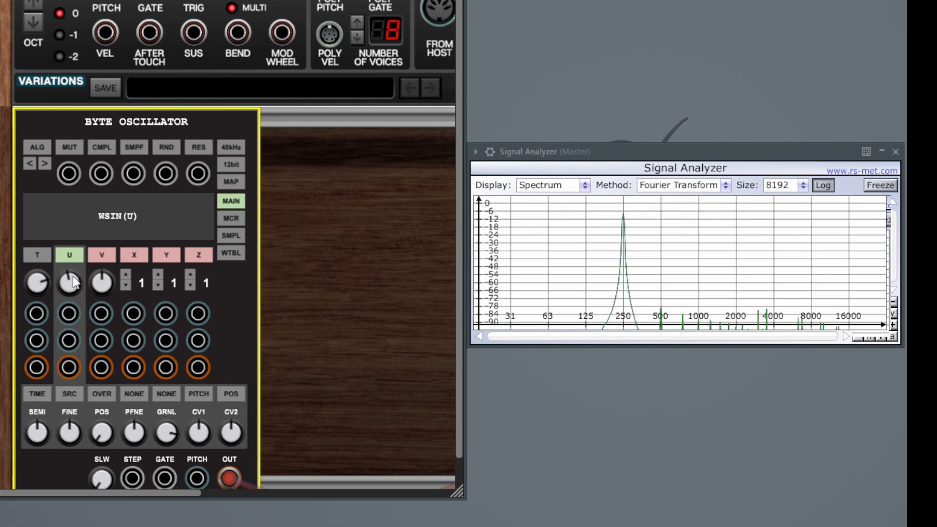
drag(72, 283, 72, 289)
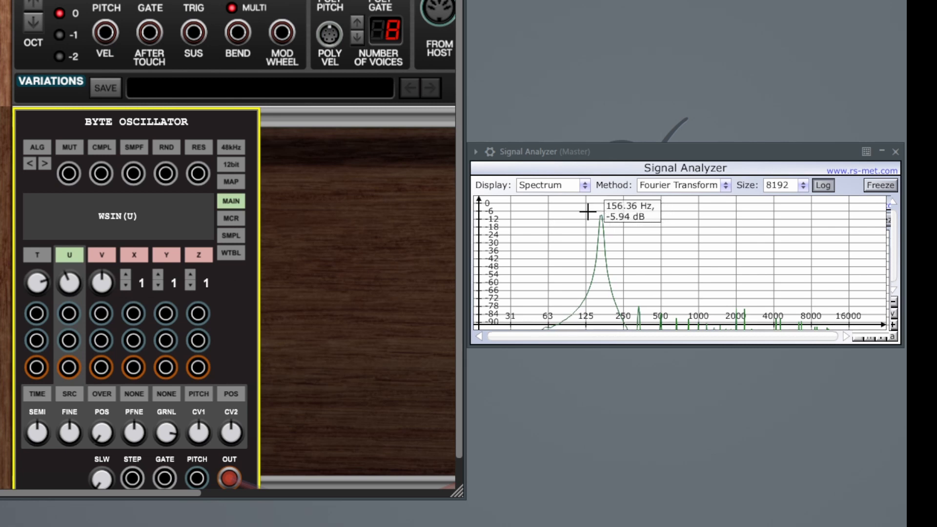
drag(66, 282, 59, 346)
Reset source U's pitch knob to its center position, and adjust T's pitch knob.
ctrl+click(67, 281)
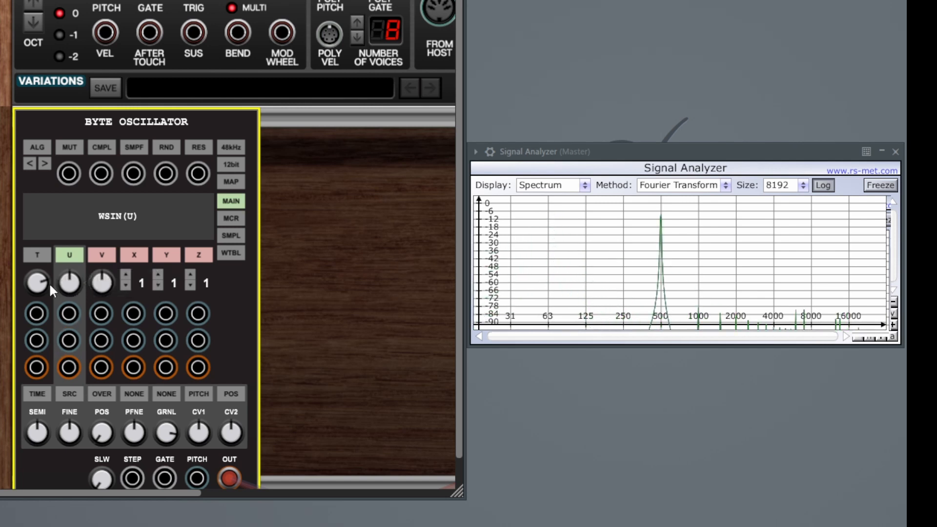
ctrl+click(35, 281)
drag(35, 281, 52, 215)
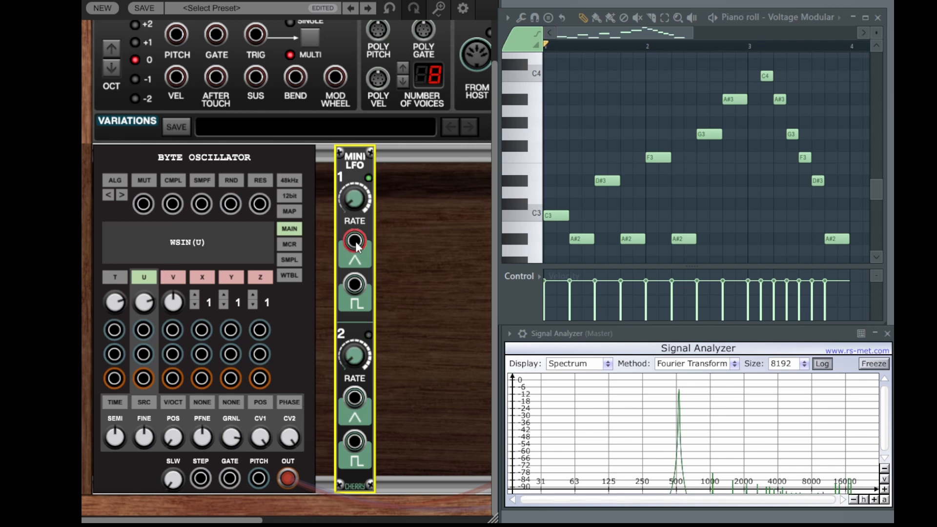
Patch Mini LFO 1's triangle output into source U's first CV input, and set both CV destinations to PITCH.
drag(356, 242, 147, 329)
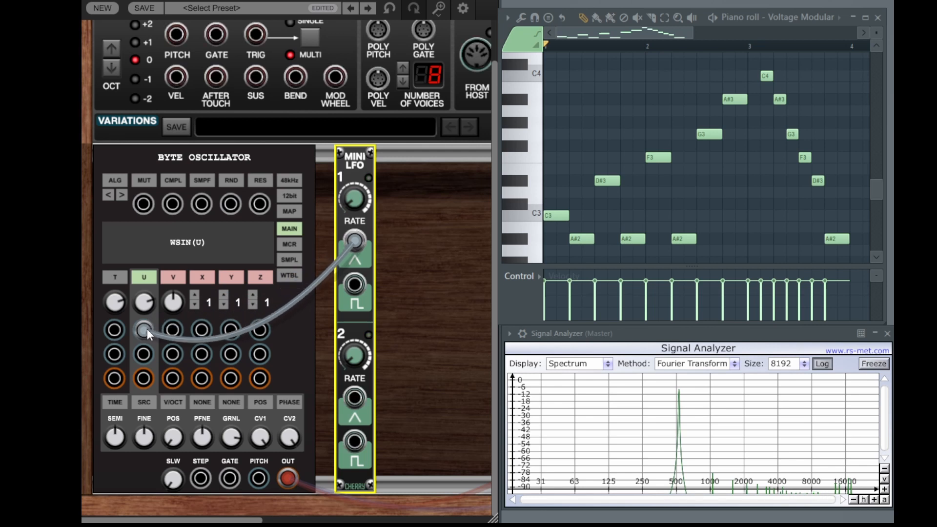
click(292, 402)
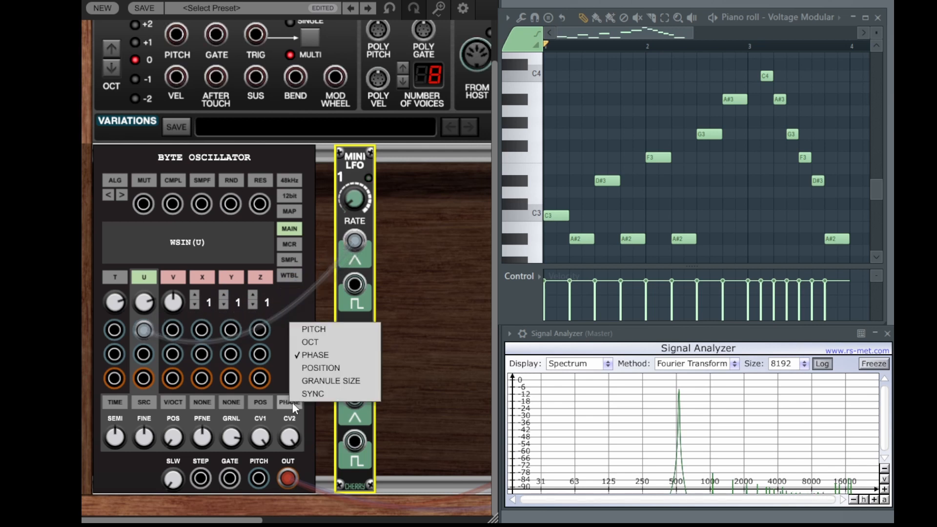
click(313, 330)
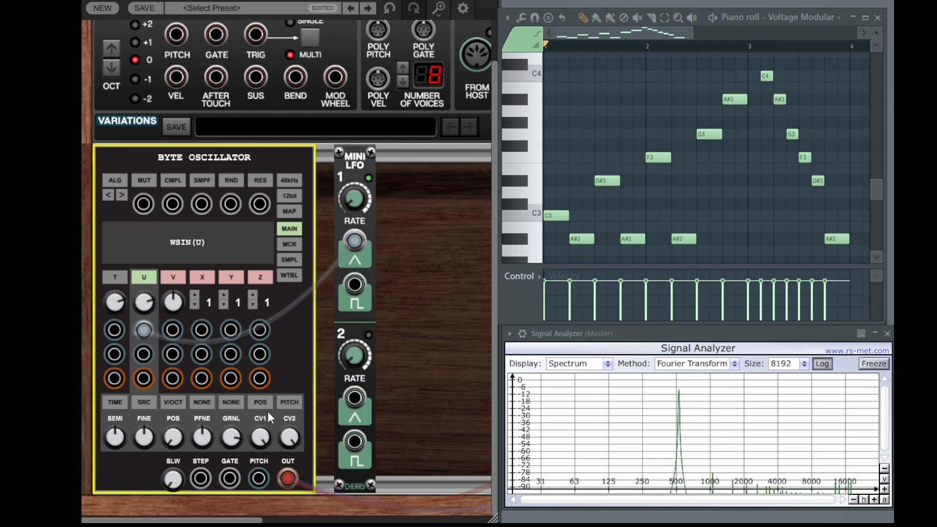
click(254, 400)
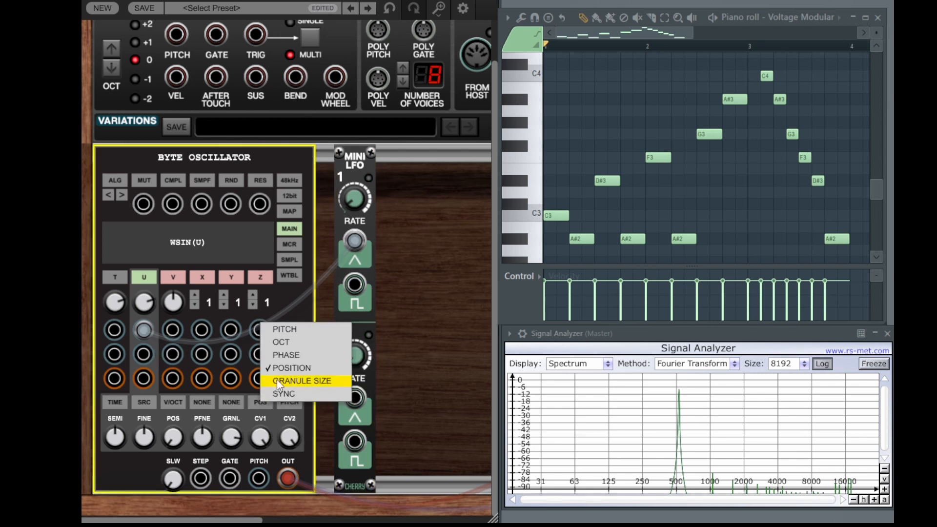
click(283, 331)
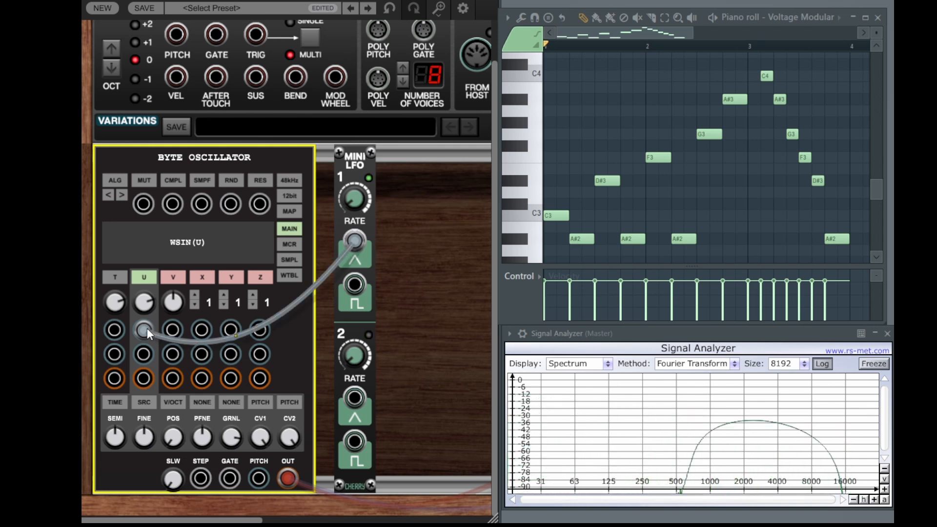
Try the LFO cable in source U's second CV input while varying the CV knobs, and move it back to the first input.
drag(147, 328, 146, 356)
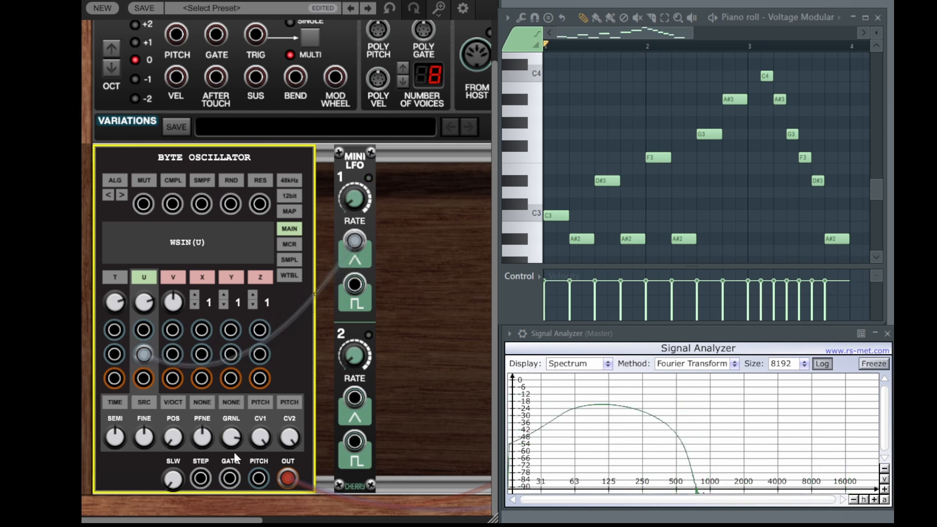
drag(264, 438, 259, 403)
mouse_move(290, 437)
mouse_down()
mouse_move(286, 518)
mouse_move(284, 423)
mouse_up()
drag(144, 355, 146, 326)
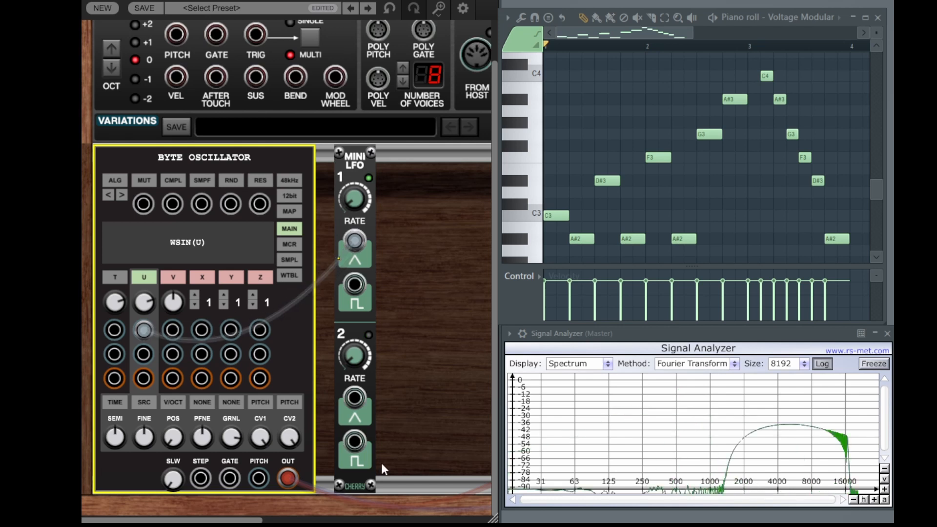
Patch Mini LFO 2's square output into source U's second CV input, and lower the CV2 amount to about 0.39.
drag(355, 442, 147, 356)
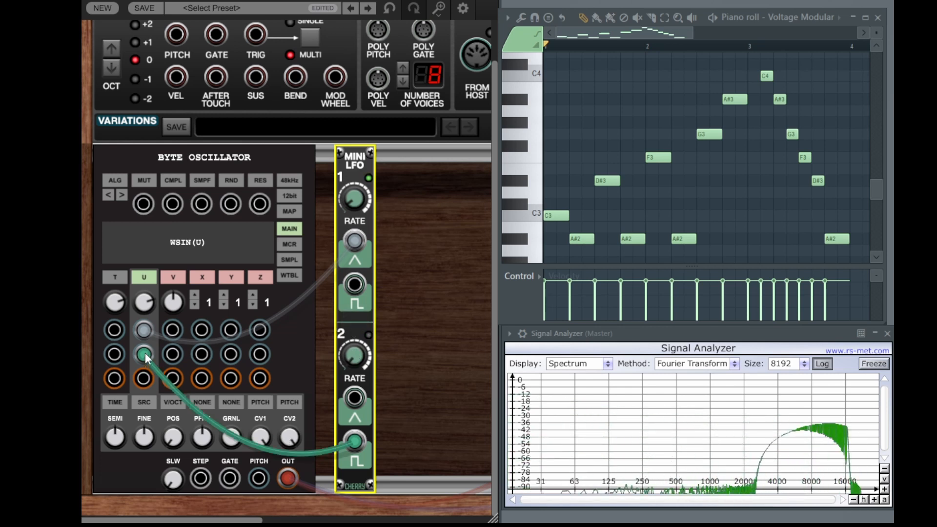
click(291, 439)
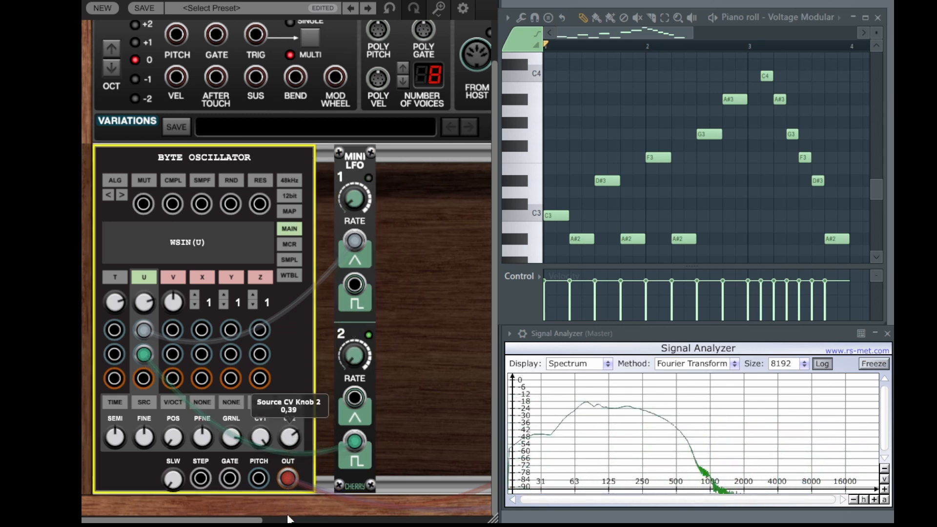
drag(288, 524, 288, 499)
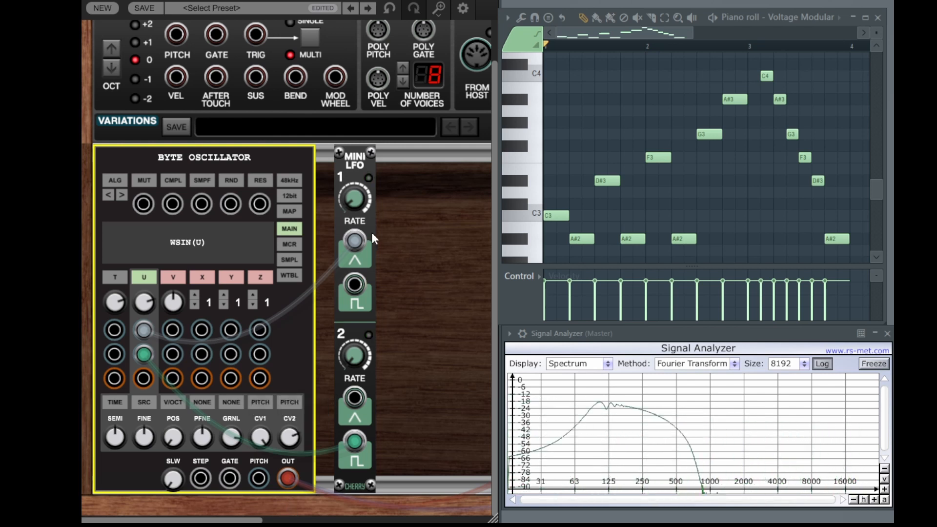
Raise Mini LFO 1's rate and readjust source U's CV2 amount.
click(351, 204)
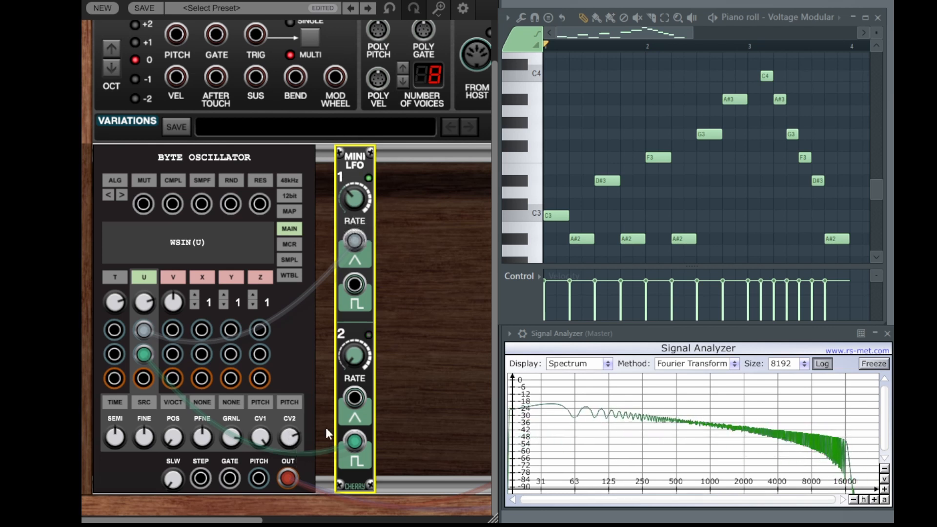
click(292, 436)
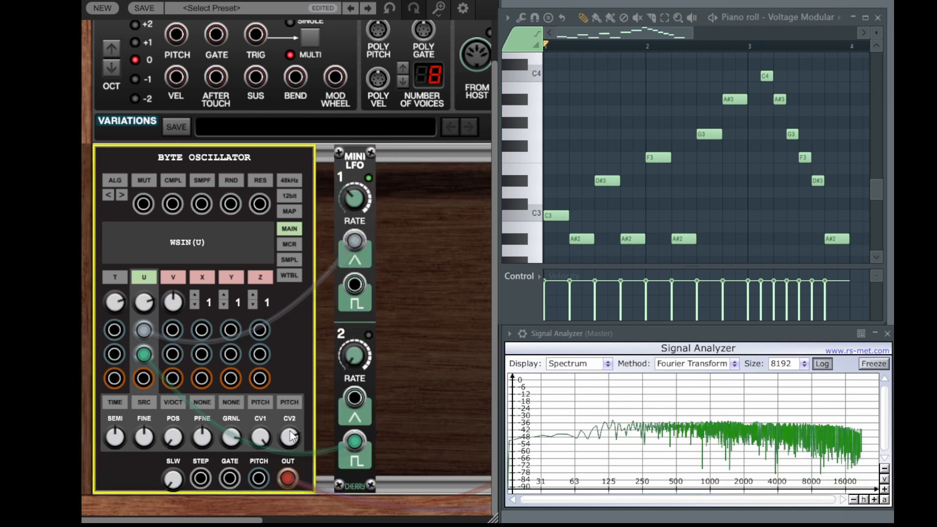
Replace the Mini LFO 2 cable in source U's second CV input with the keyboard PITCH output, and adjust the CV2 amount.
click(352, 348)
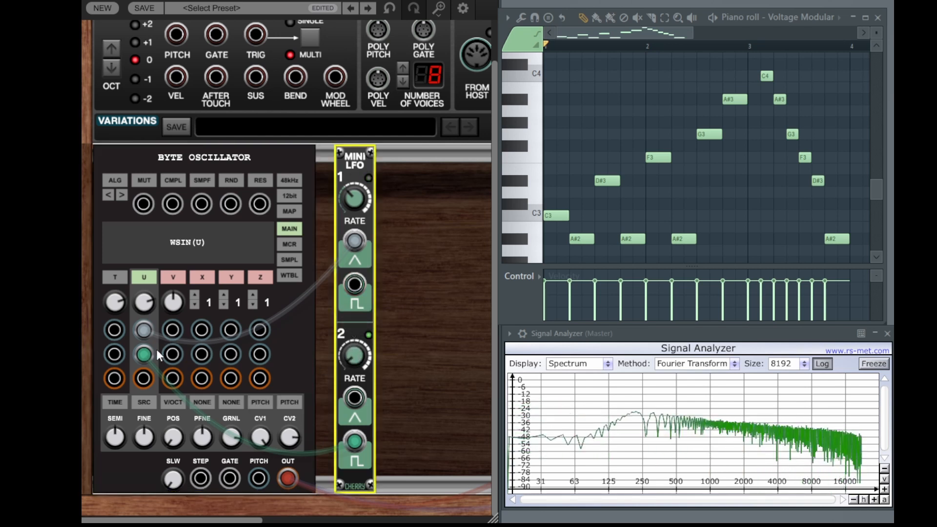
drag(145, 353, 323, 348)
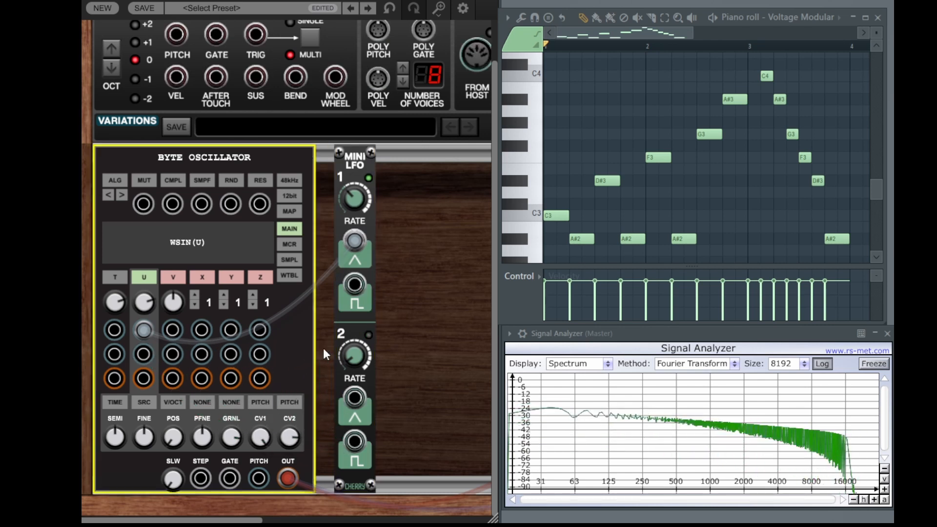
drag(172, 34, 171, 75)
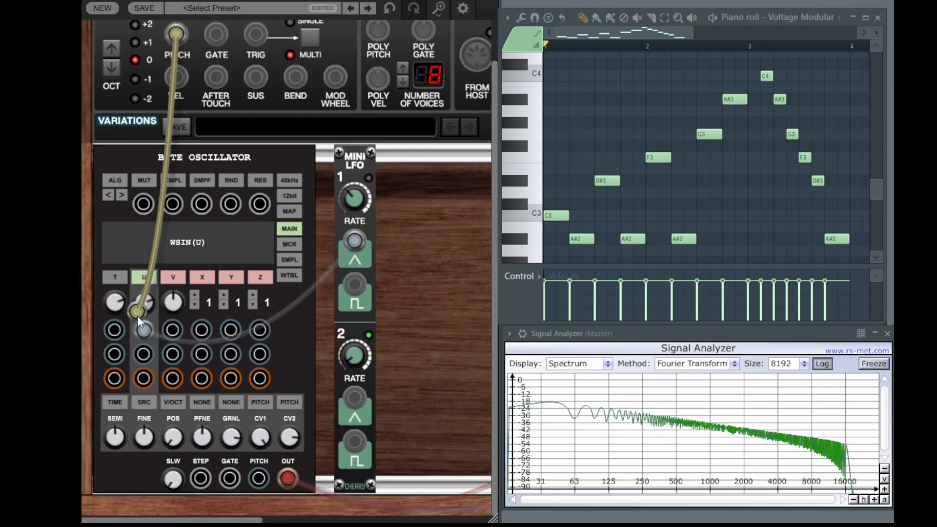
drag(142, 355, 142, 355)
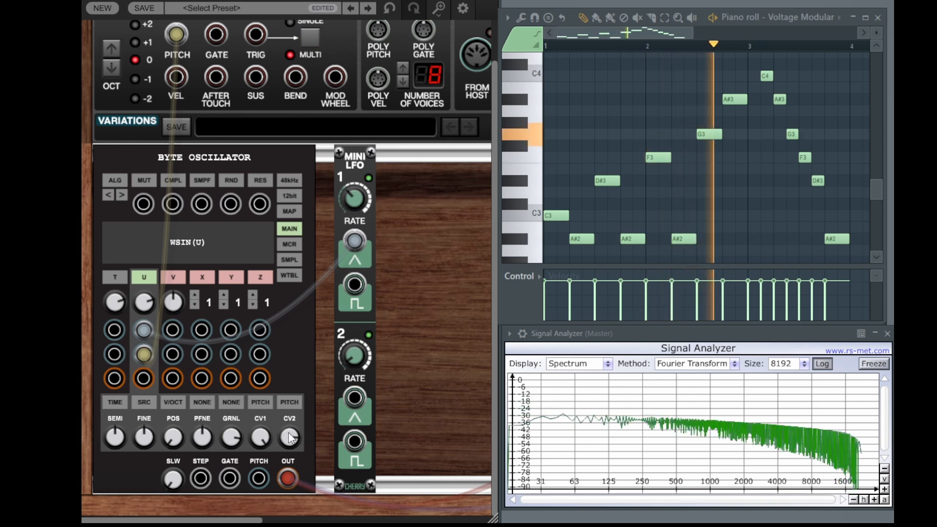
drag(289, 438, 288, 467)
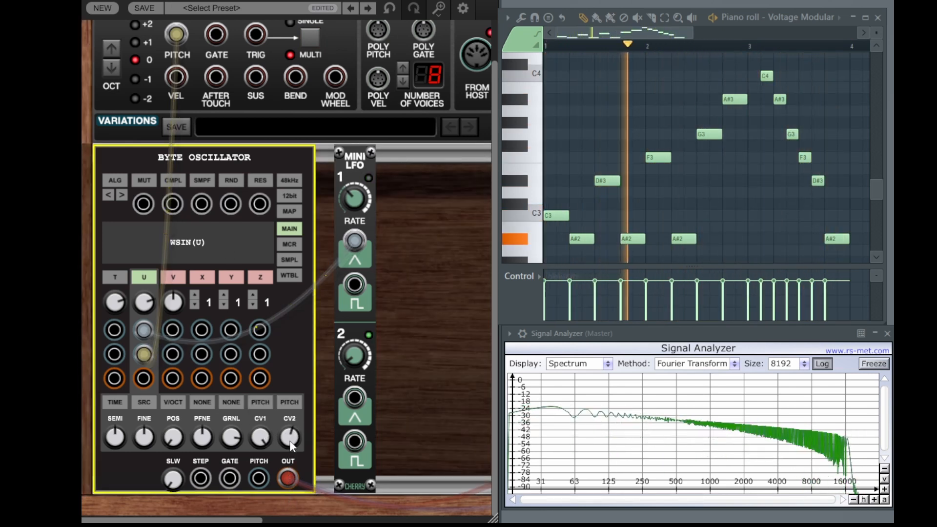
Lower source U's CV1 amount to 0.00 and raise it slightly while the keyboard pitch drives the second CV input.
drag(257, 441, 261, 467)
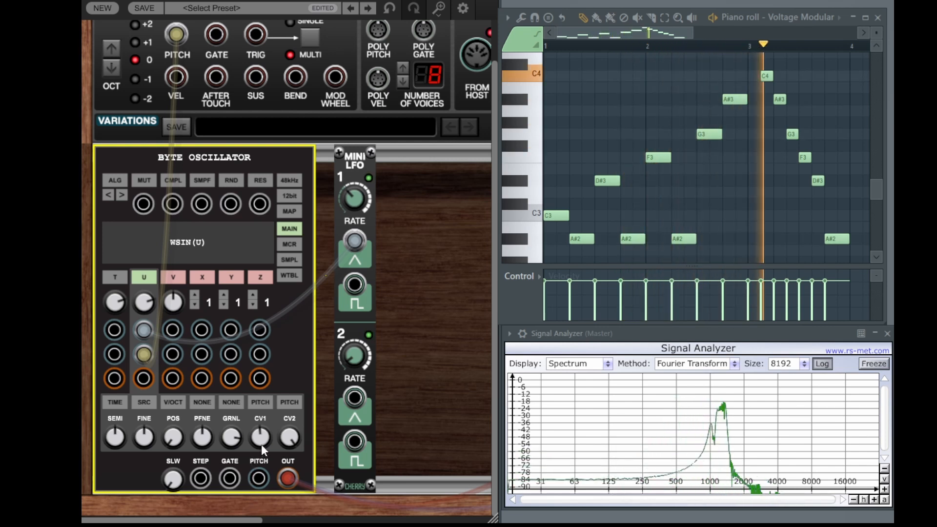
mouse_move(263, 436)
mouse_down()
mouse_move(259, 443)
mouse_move(259, 428)
mouse_move(260, 437)
mouse_up()
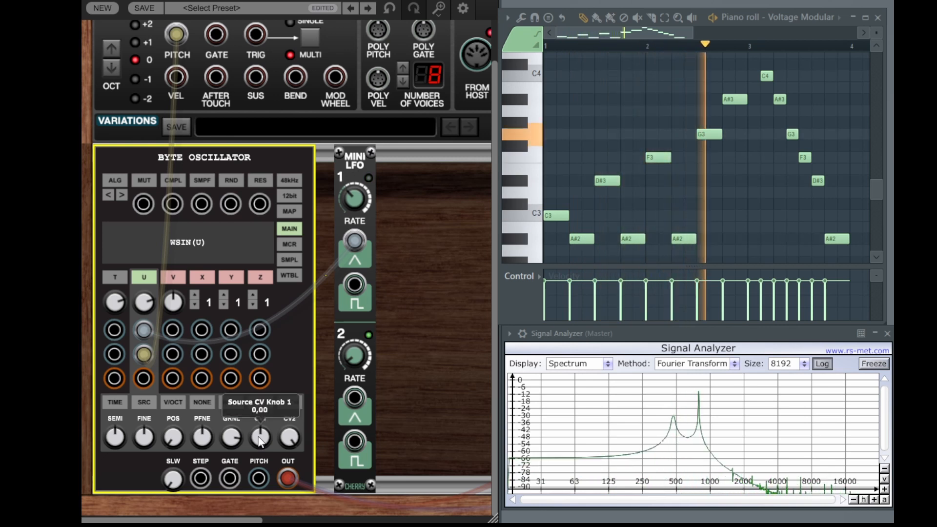
drag(260, 441, 261, 434)
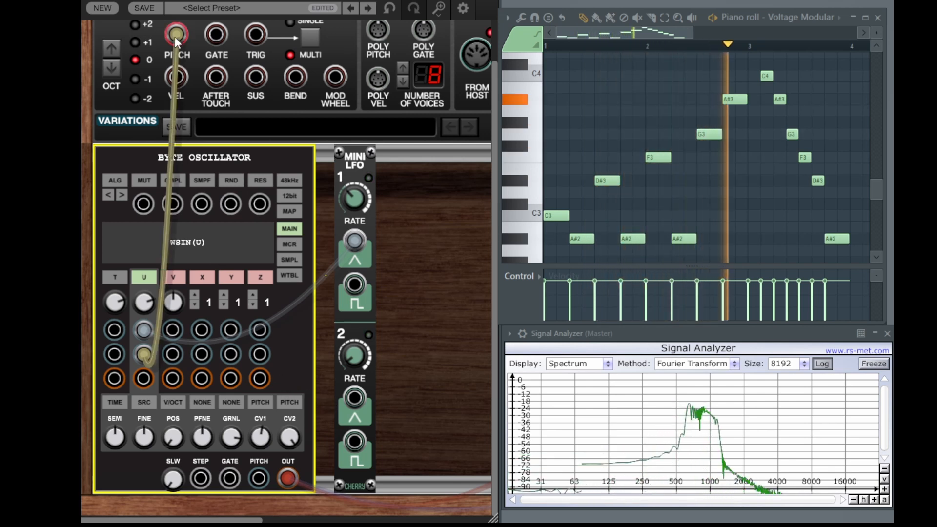
Move the keyboard PITCH cable to the oscillator's main PITCH input, and clear source U's modulation by zeroing both CV amounts and unplugging Mini LFO 1.
drag(144, 354, 254, 479)
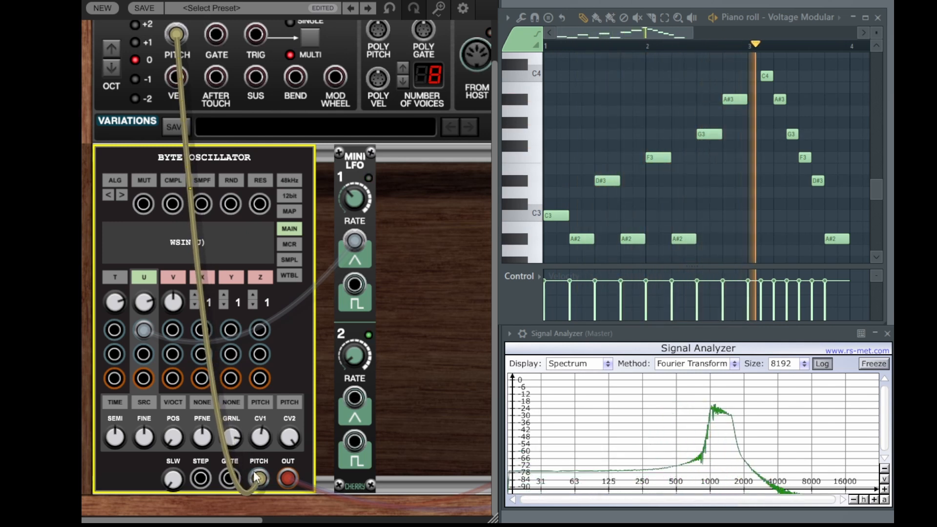
double_click(290, 434)
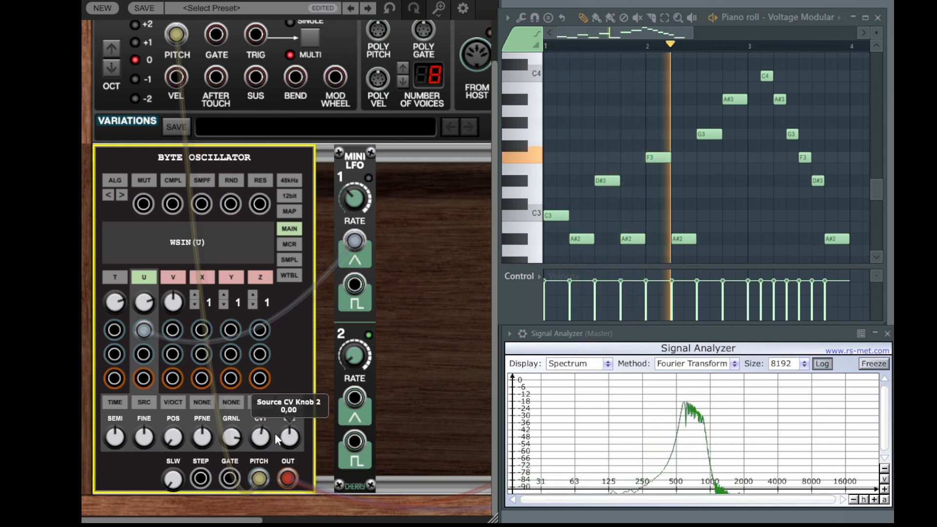
double_click(260, 439)
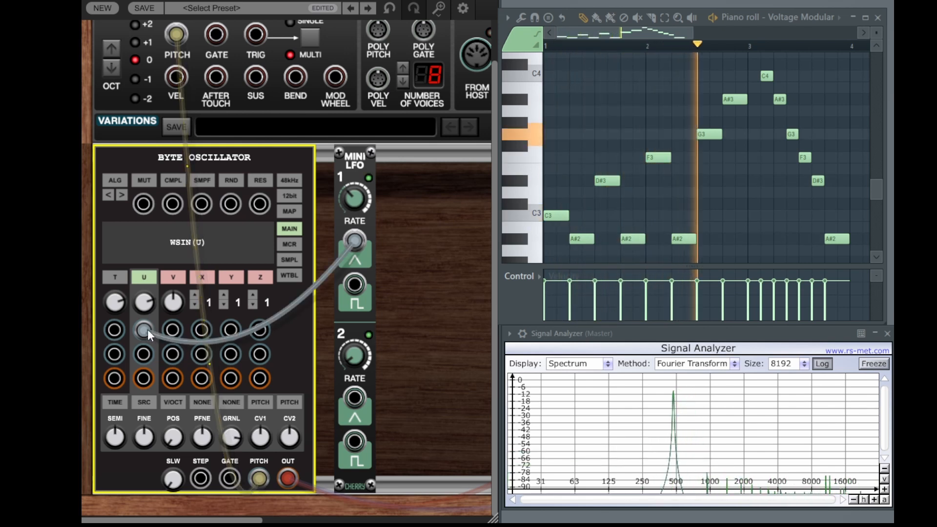
drag(147, 329, 331, 328)
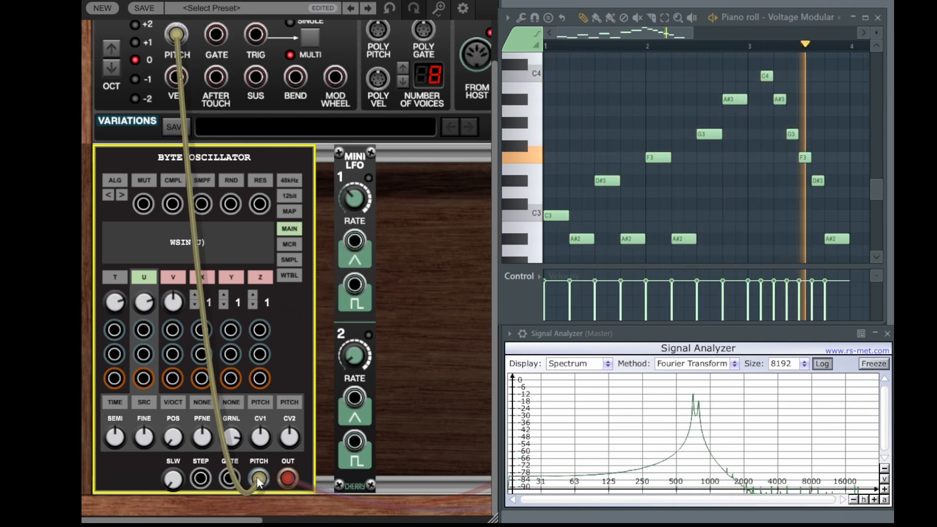
Move the keyboard PITCH cable to source U's first CV input, and vary the CV1 amount from zero up to its maximum.
drag(260, 479, 142, 332)
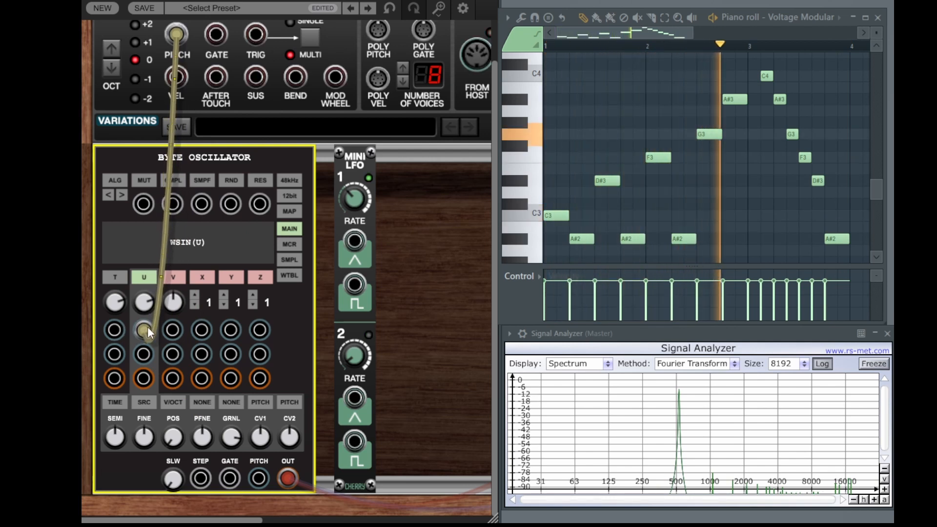
drag(259, 440, 256, 406)
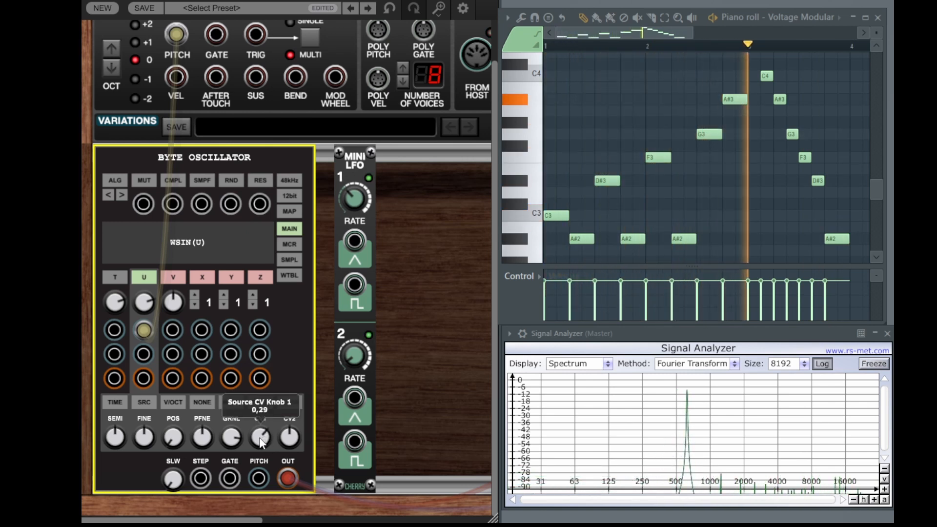
drag(261, 439, 259, 429)
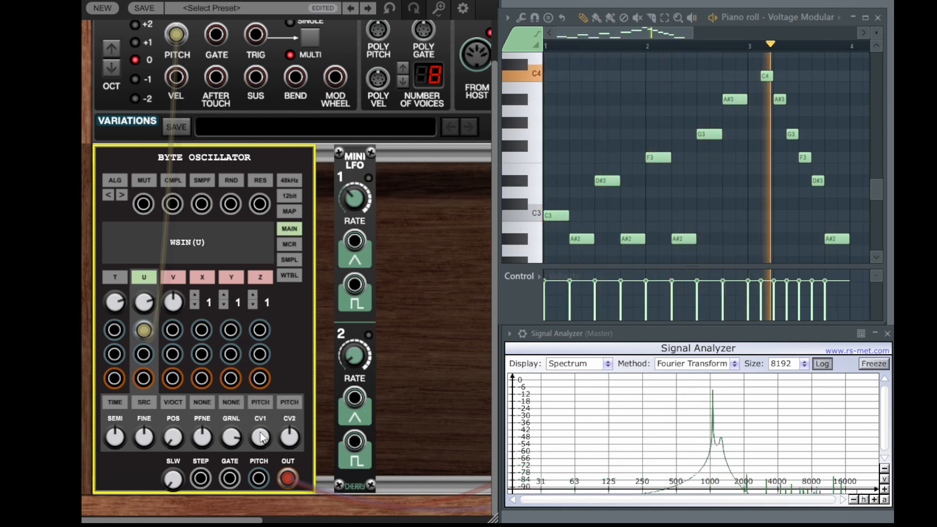
drag(262, 436, 251, 299)
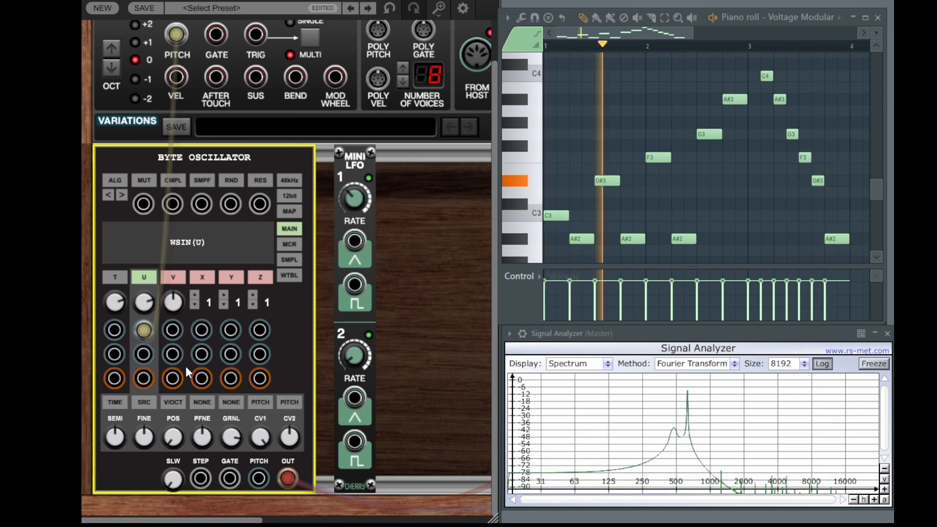
Try the keyboard cable in the main PITCH input, return it to source U's first CV input, and lower the CV1 amount to its minimum.
drag(145, 326, 253, 477)
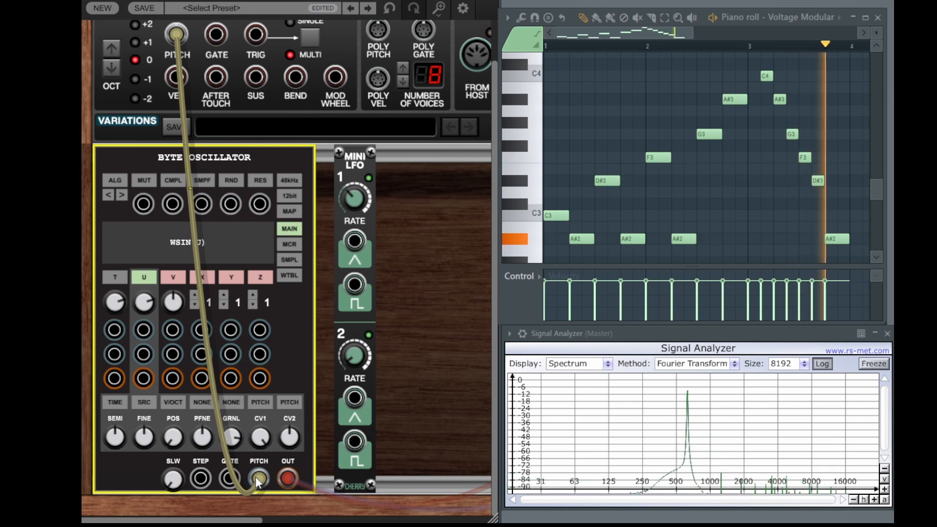
drag(256, 476, 142, 330)
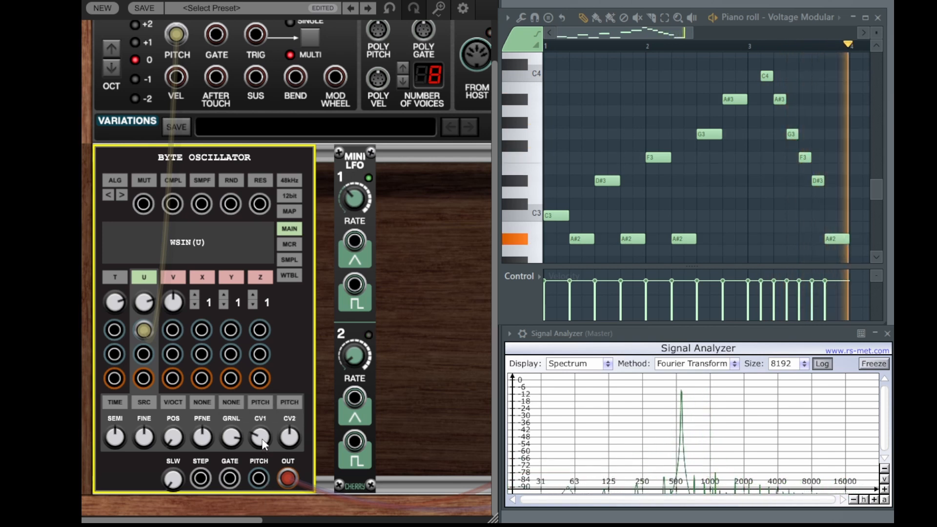
drag(260, 438, 260, 459)
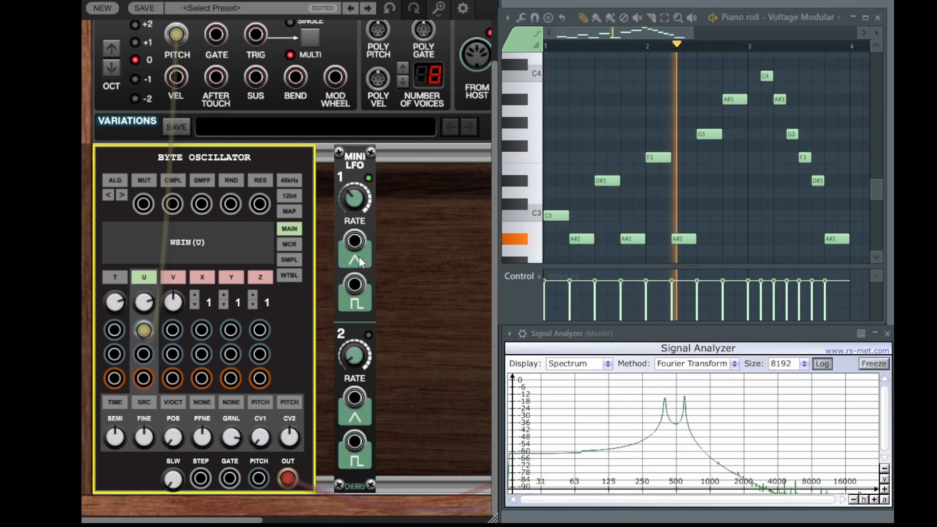
Patch Mini LFO 1's triangle output into source U's second CV input, and set the CV2 amount to 0.06.
drag(354, 240, 143, 354)
click(291, 434)
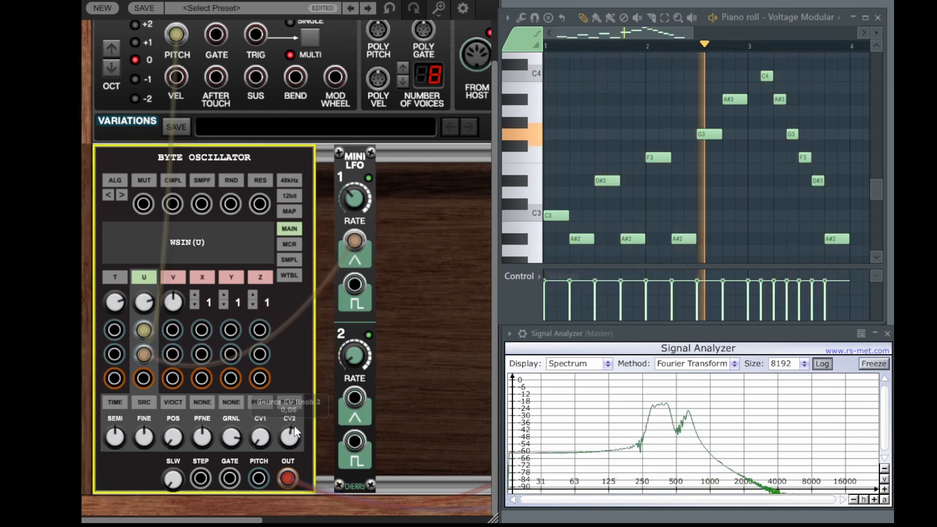
mouse_move(295, 426)
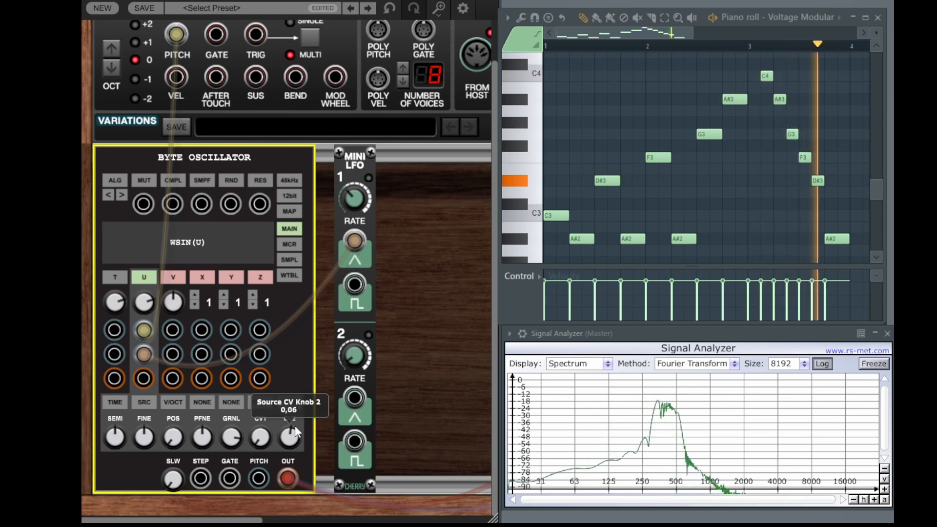
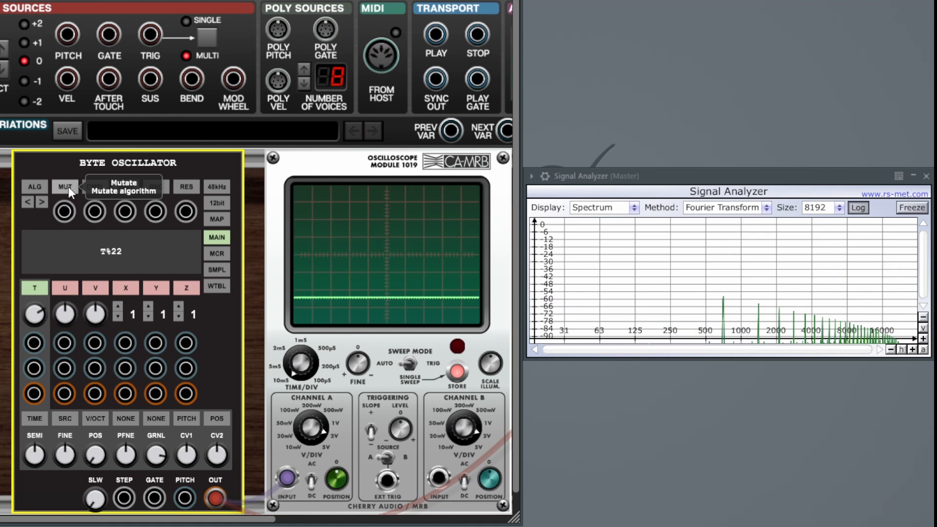
Mutate the oscillator's algorithm repeatedly, and reset it to the latest manual edit.
click(68, 187)
click(68, 187)
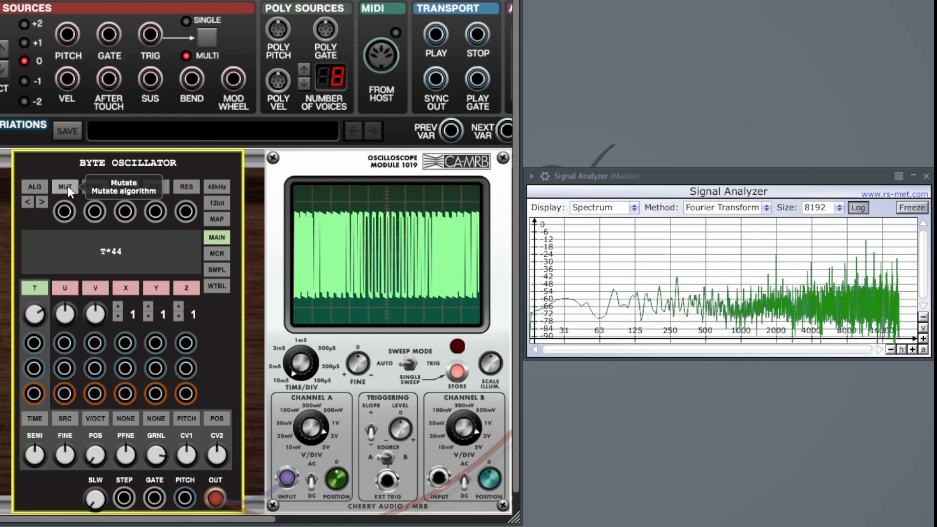
click(67, 187)
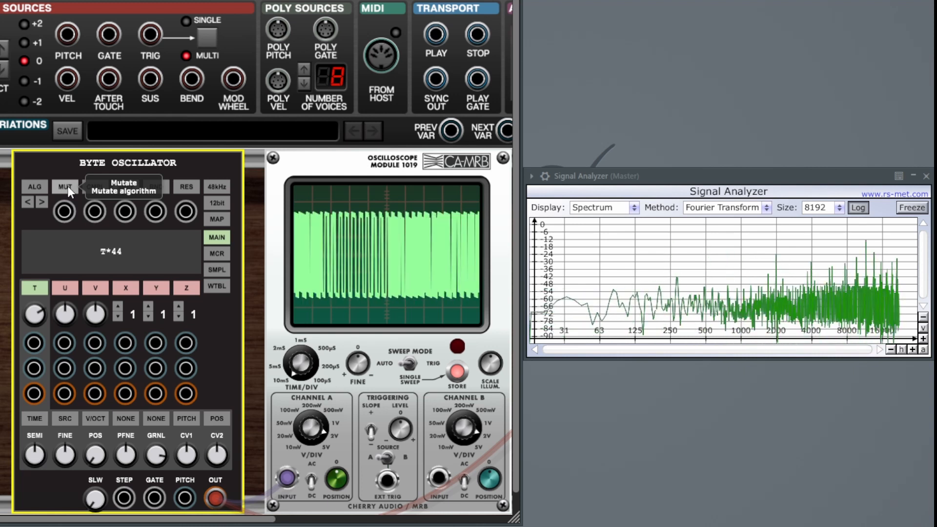
click(68, 186)
click(67, 186)
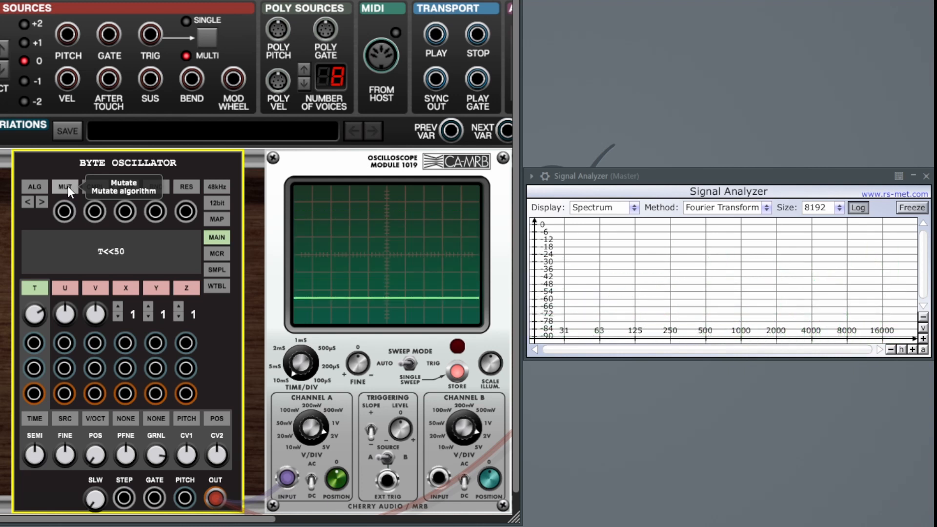
click(68, 186)
click(68, 186)
click(68, 186)
click(67, 186)
click(68, 186)
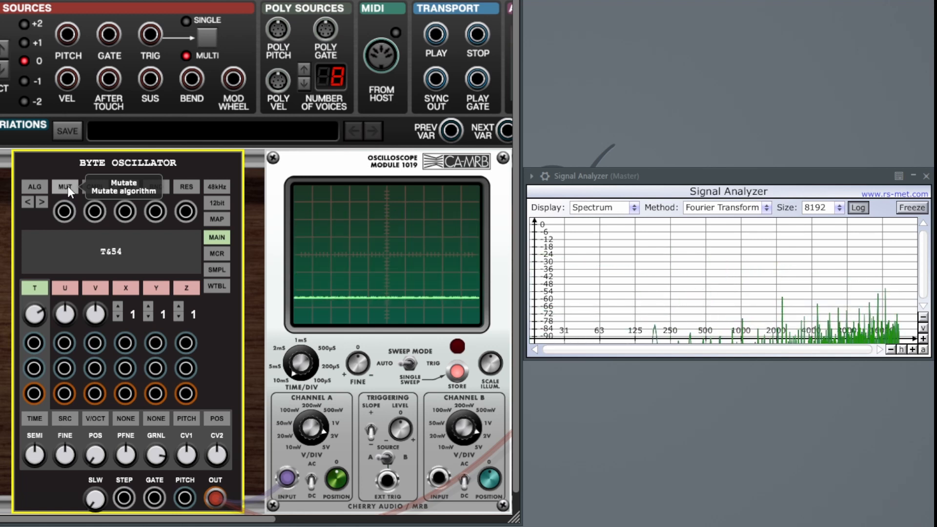
click(68, 186)
click(68, 186)
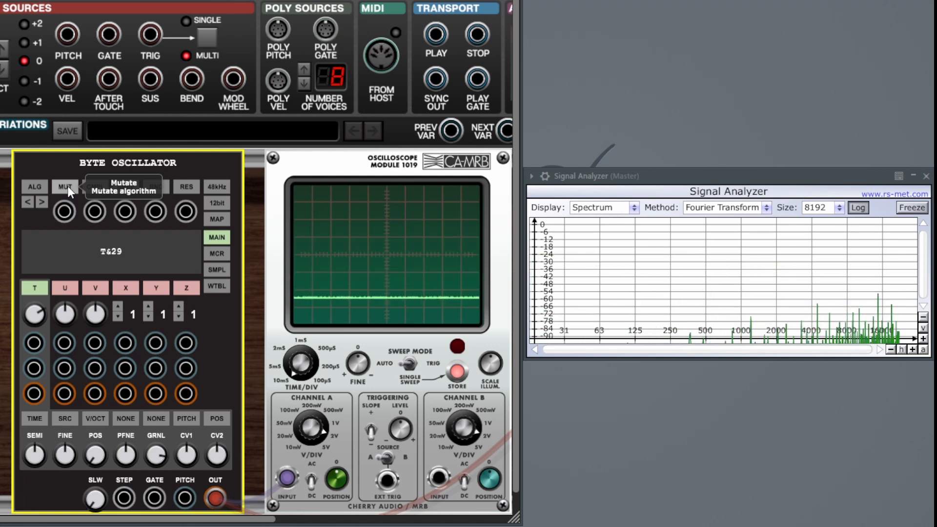
click(67, 186)
click(68, 186)
click(68, 186)
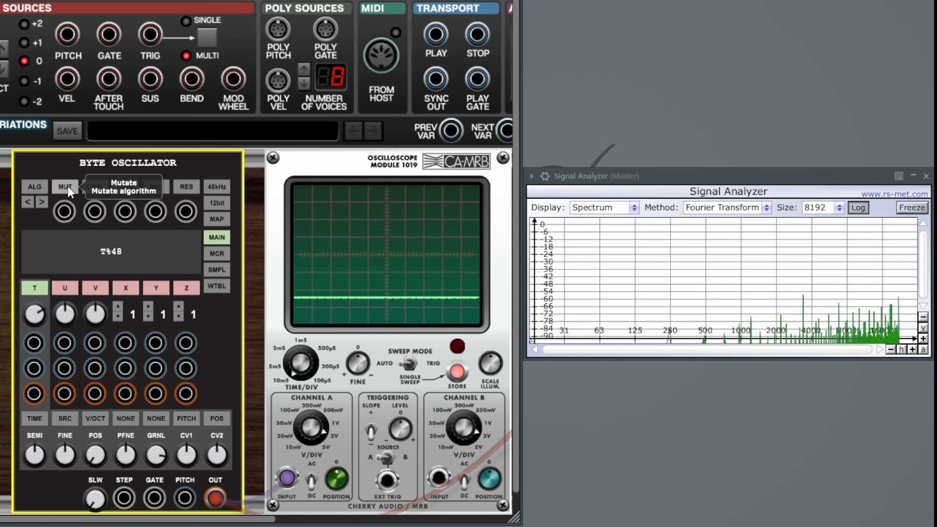
click(68, 187)
click(67, 186)
click(68, 186)
click(67, 187)
click(68, 186)
click(68, 186)
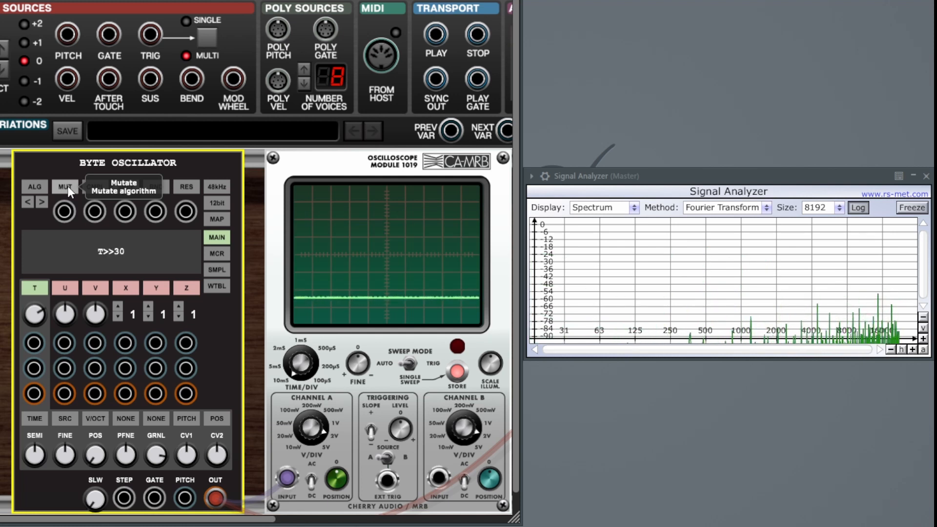
click(68, 186)
click(68, 187)
click(67, 186)
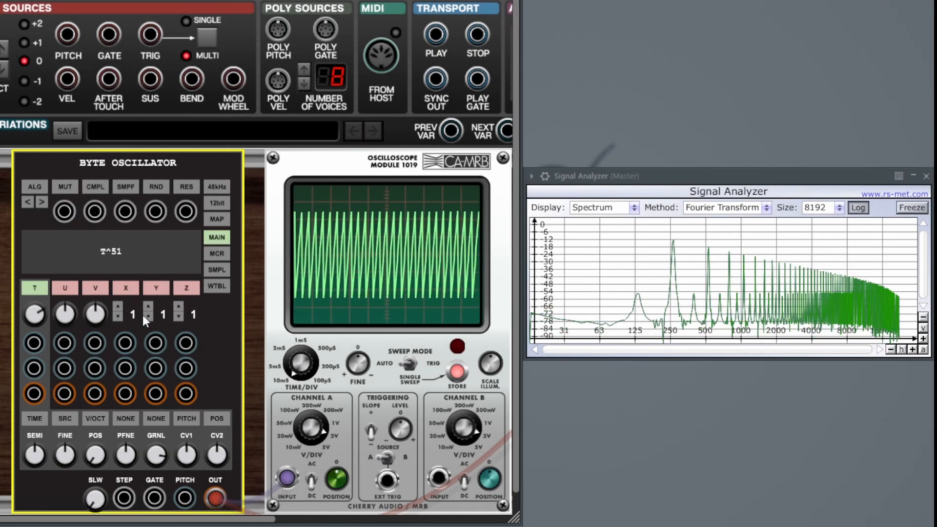
click(190, 185)
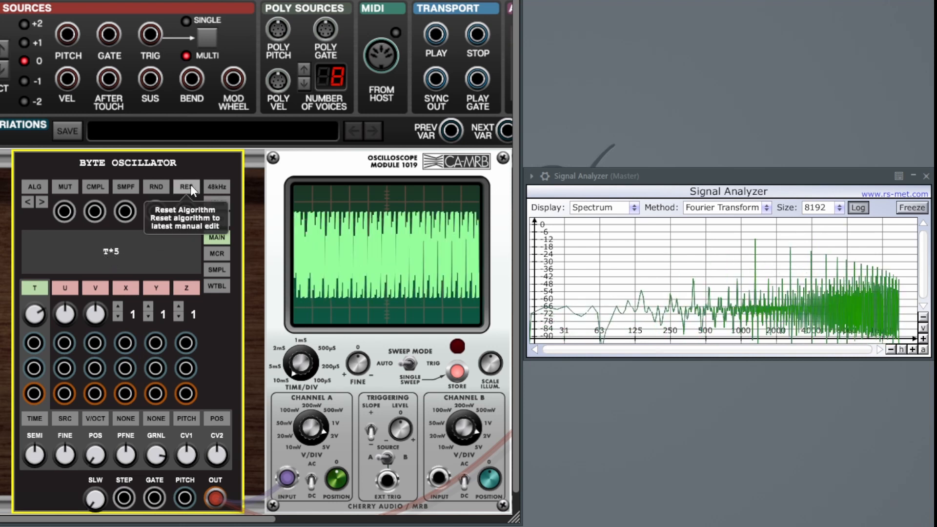
Change the oscillator's formula to T/10, and mutate the new algorithm.
double_click(117, 253)
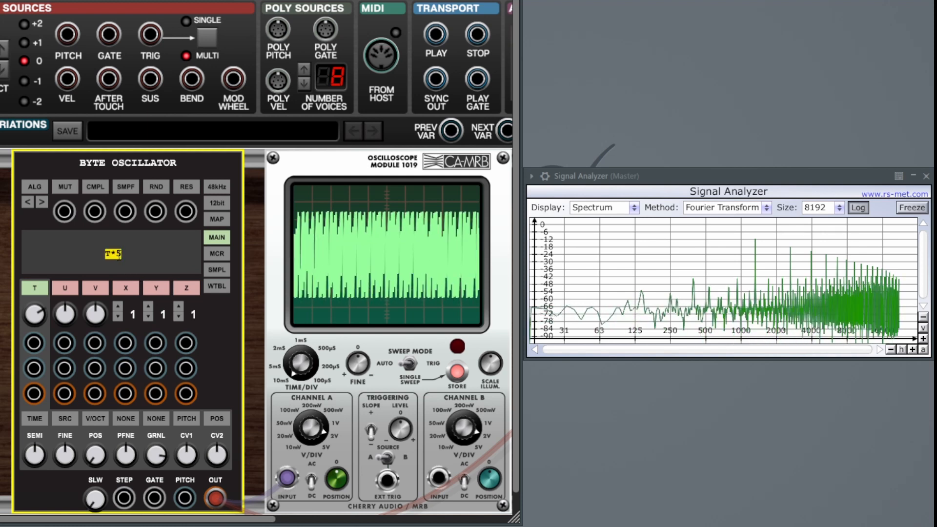
click(117, 254)
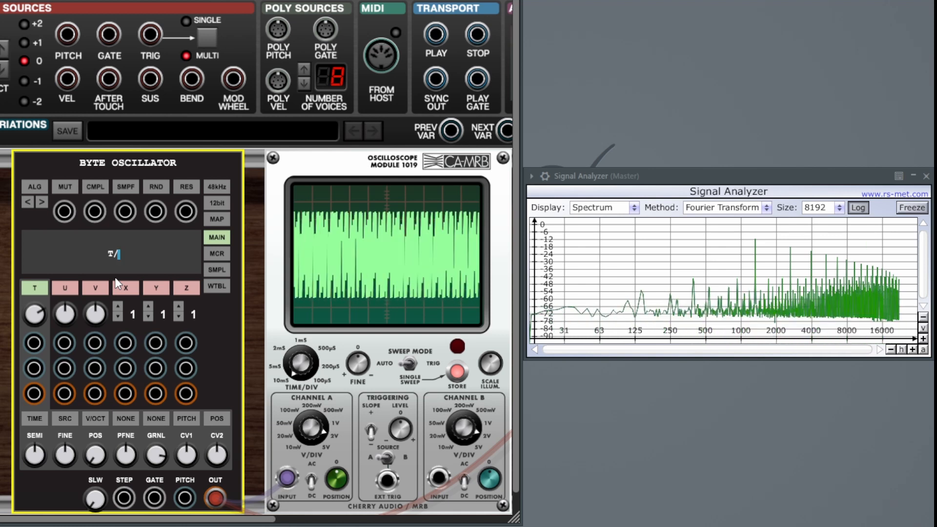
key(Return)
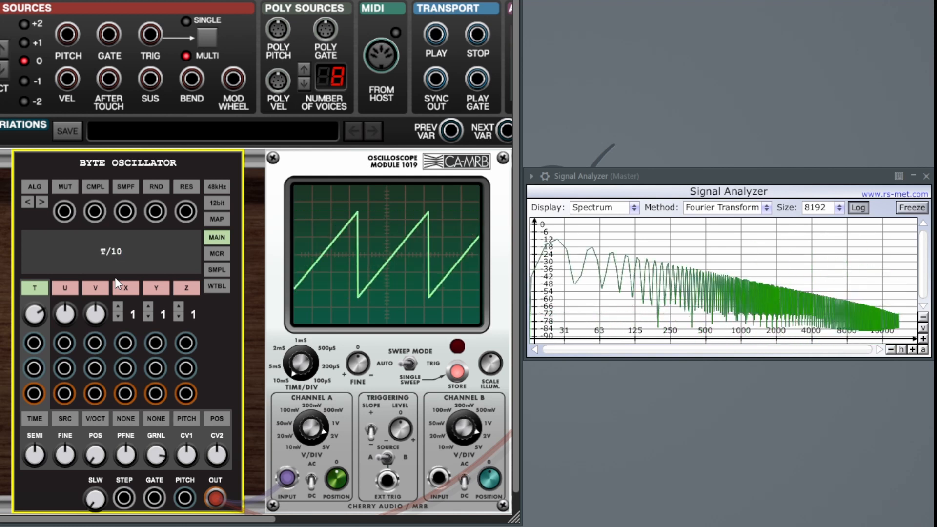
click(65, 187)
click(65, 188)
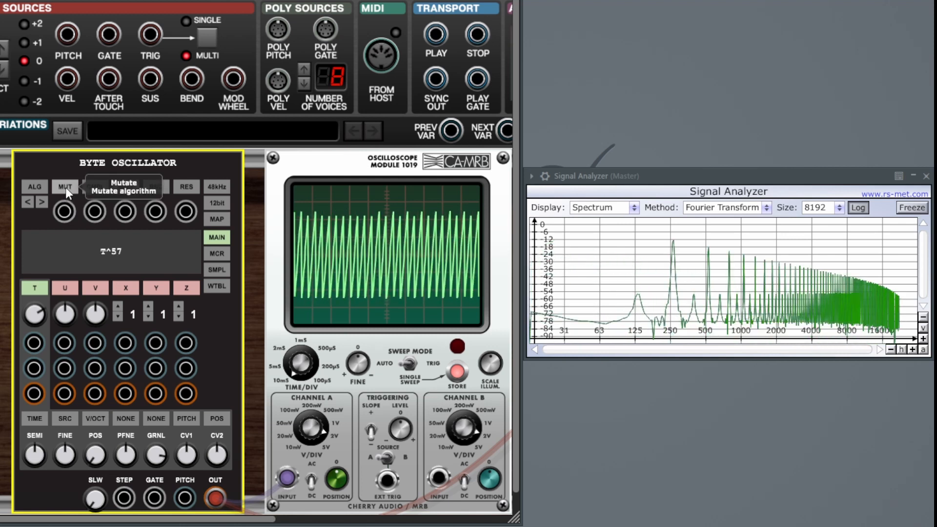
Mutate the current single-operator algorithm several more times, and apply the oscillator's reset.
click(65, 188)
click(66, 188)
click(66, 188)
click(65, 187)
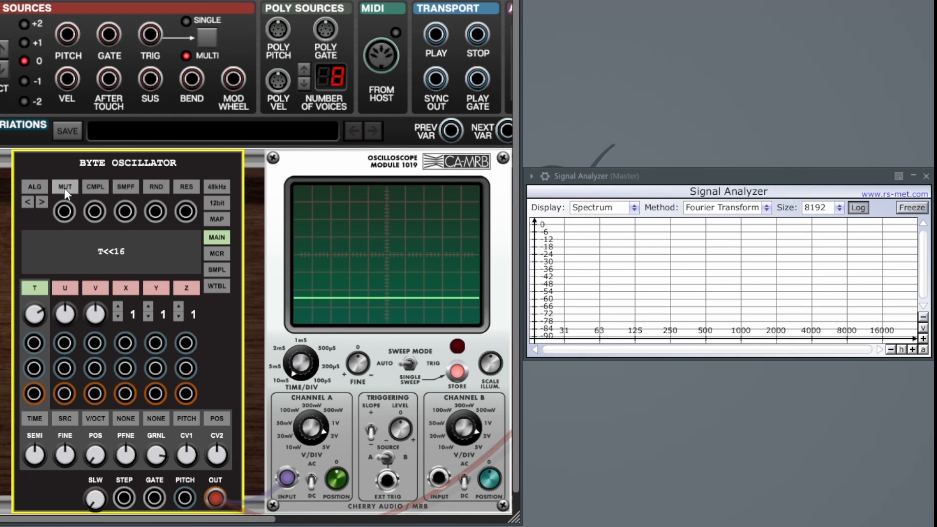
click(64, 188)
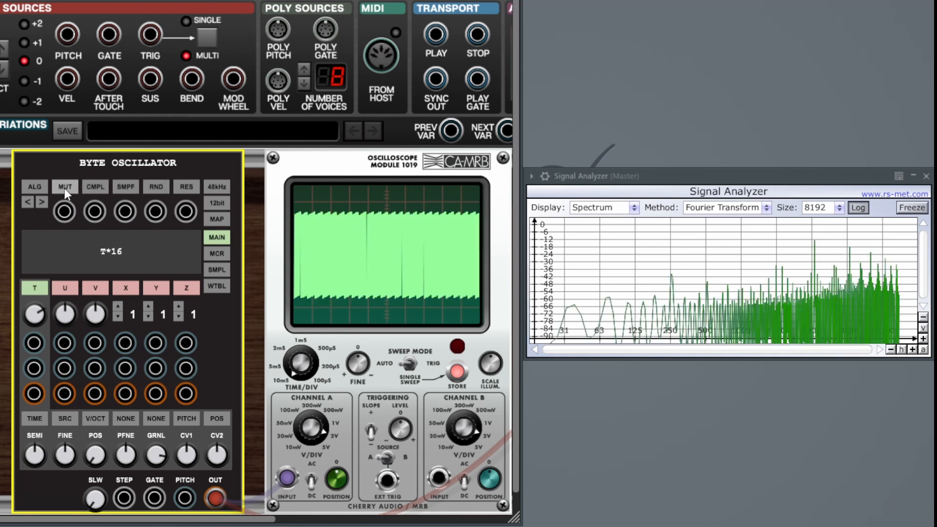
click(189, 188)
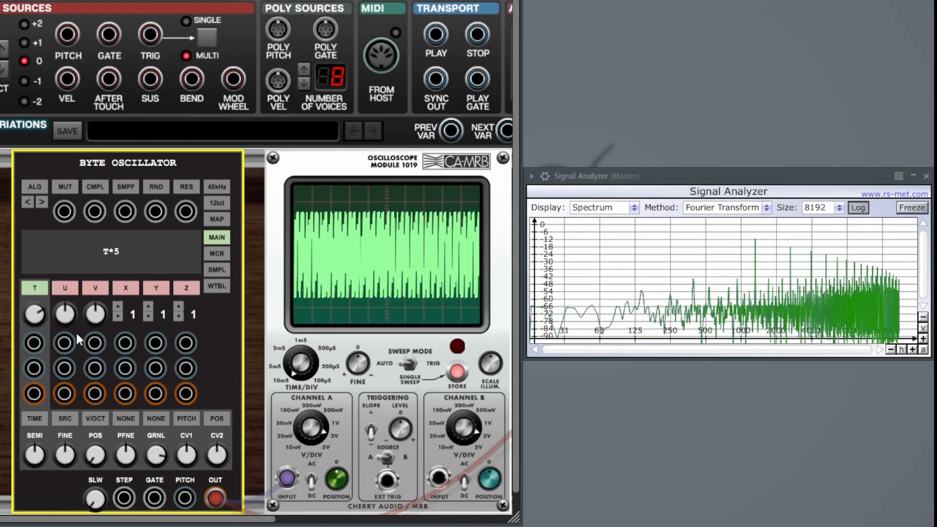
Complicate the T*5 algorithm repeatedly to extend it into a long nested formula using T, U, X, Y and Z.
click(95, 185)
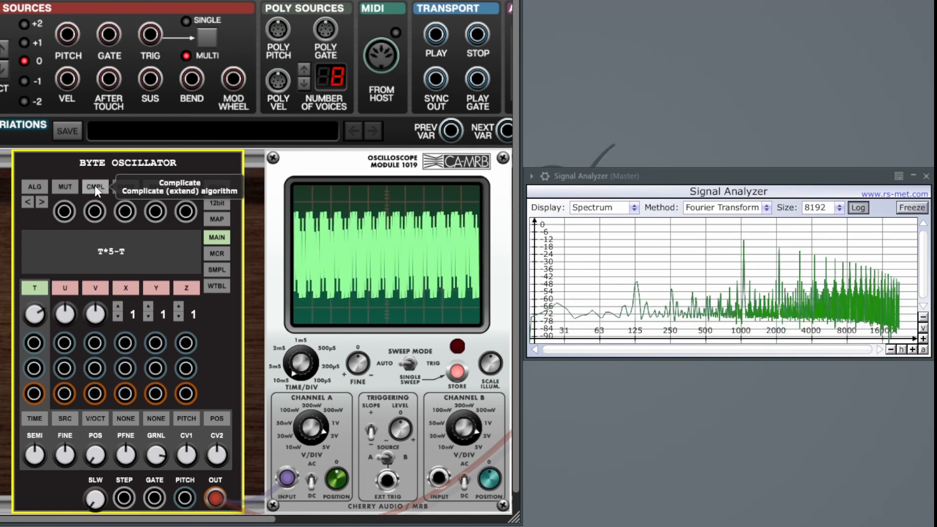
click(95, 185)
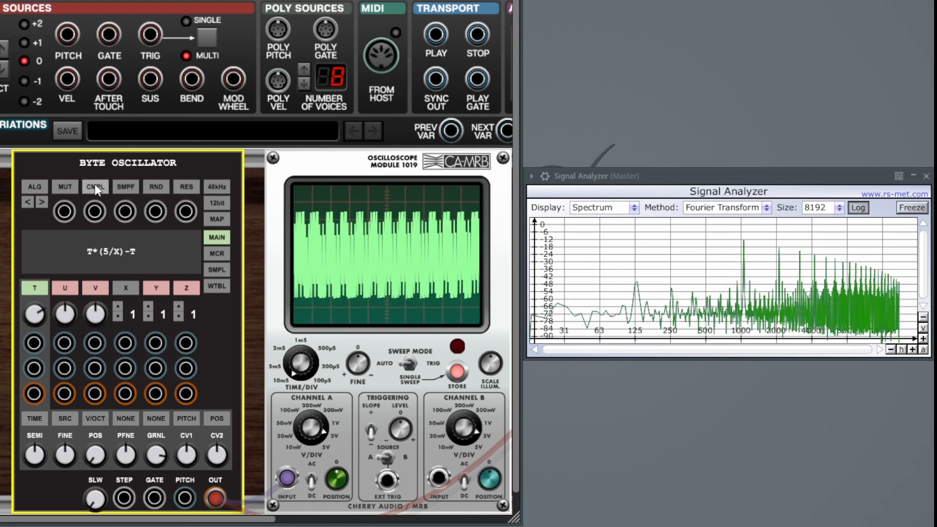
click(95, 187)
click(95, 186)
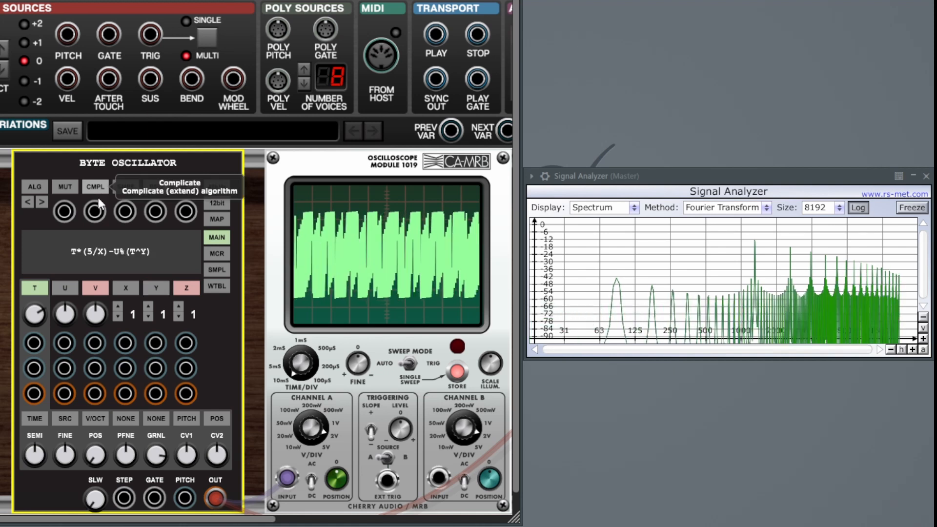
click(98, 186)
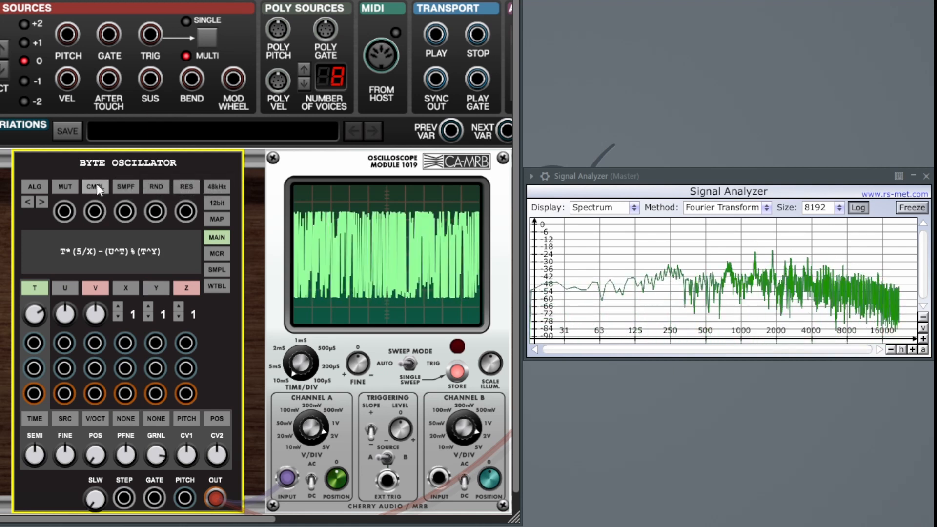
click(97, 184)
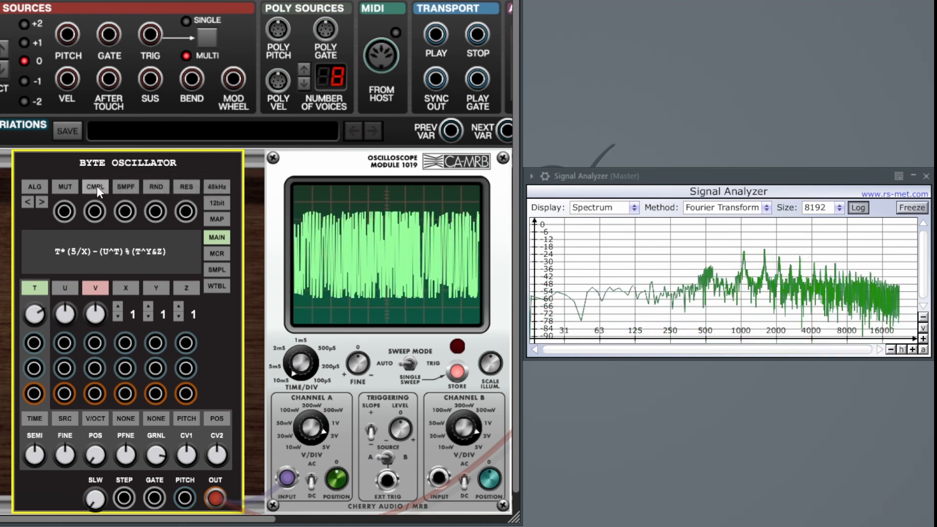
click(97, 186)
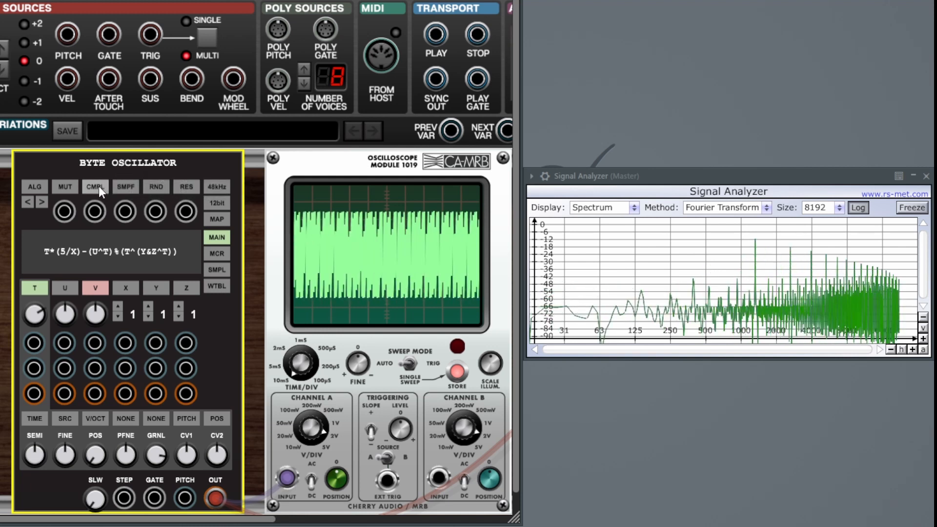
click(99, 186)
click(100, 187)
click(99, 186)
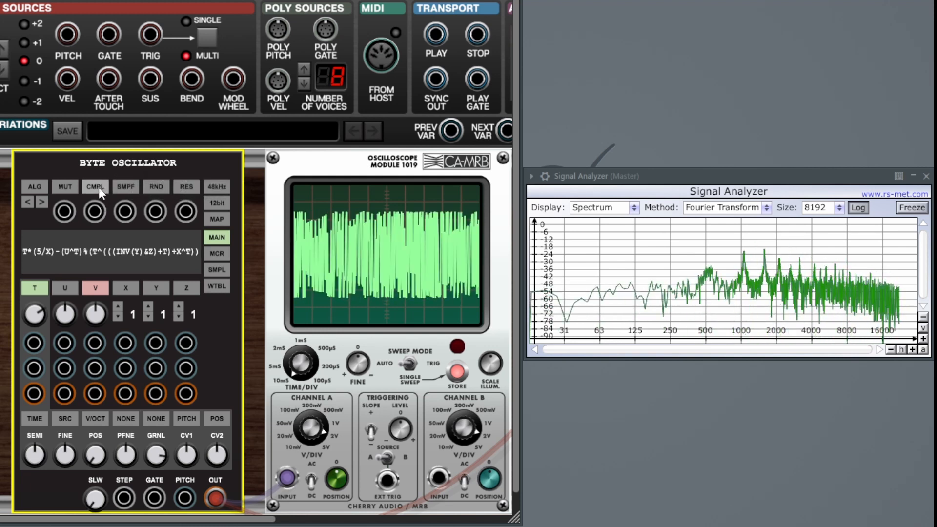
click(99, 187)
click(97, 185)
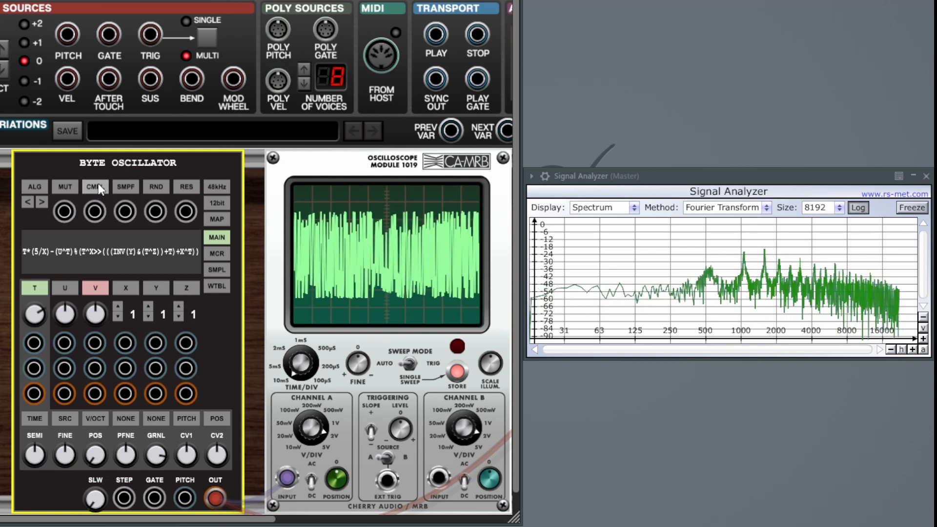
click(98, 184)
click(99, 185)
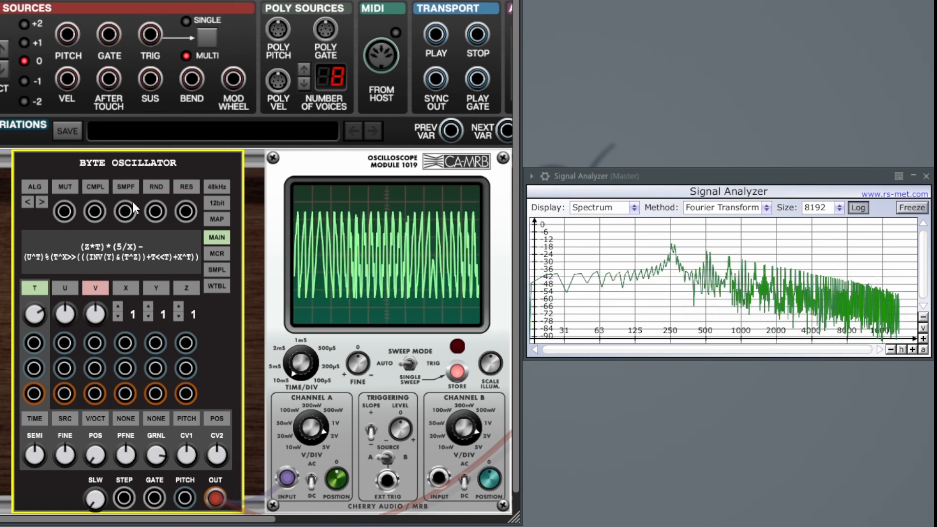
Simplify the long algorithm repeatedly until the formula is reduced to T.
click(127, 188)
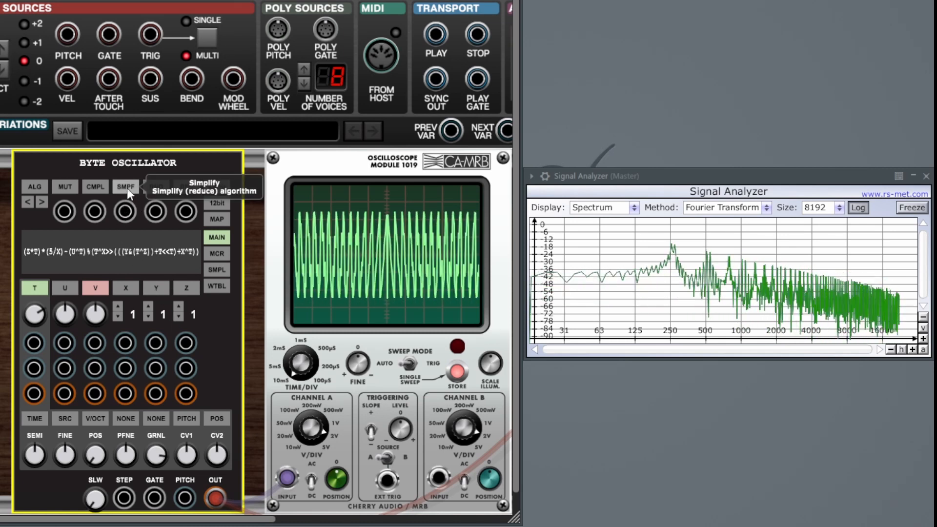
click(127, 188)
click(127, 187)
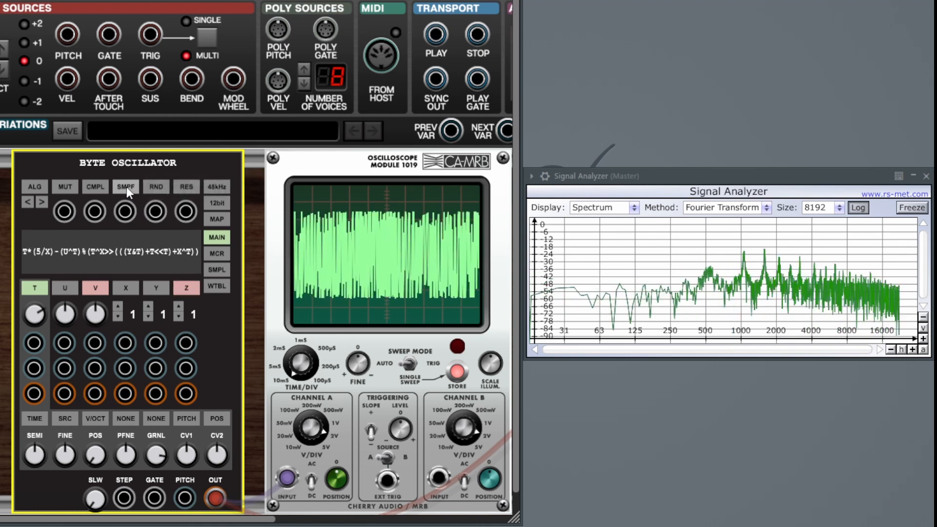
click(127, 186)
click(126, 186)
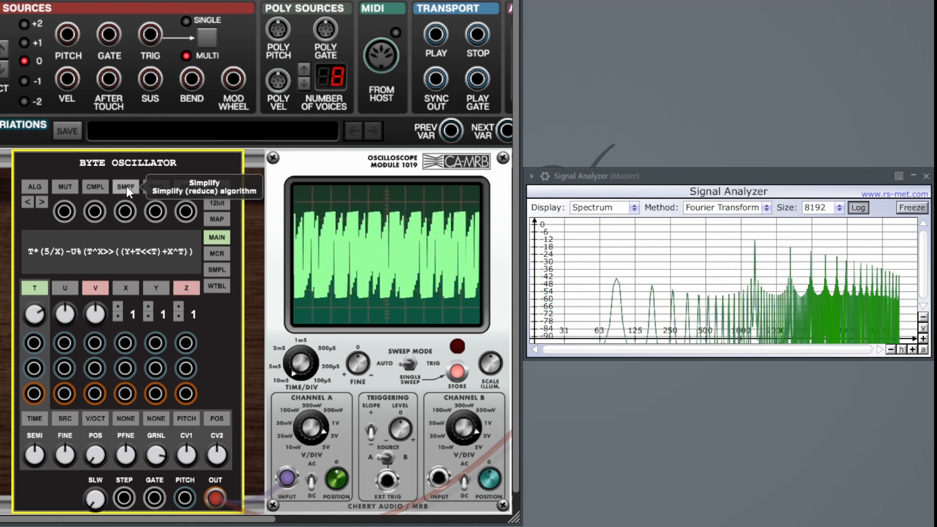
click(127, 186)
click(127, 185)
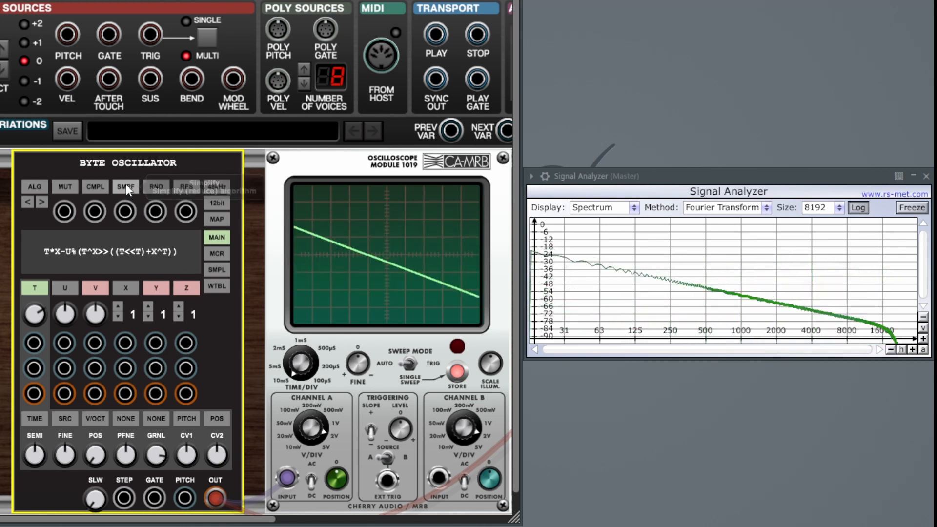
click(125, 184)
click(125, 184)
click(125, 184)
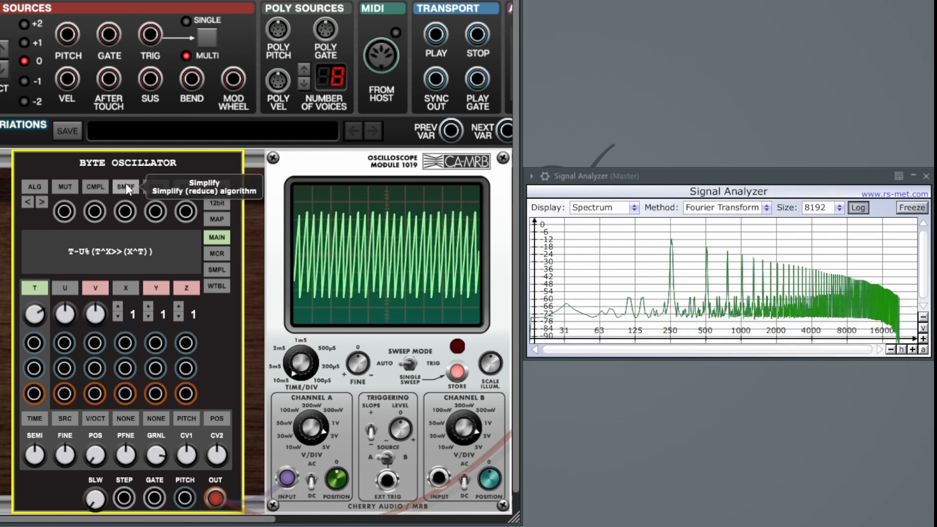
click(125, 183)
click(126, 183)
click(126, 183)
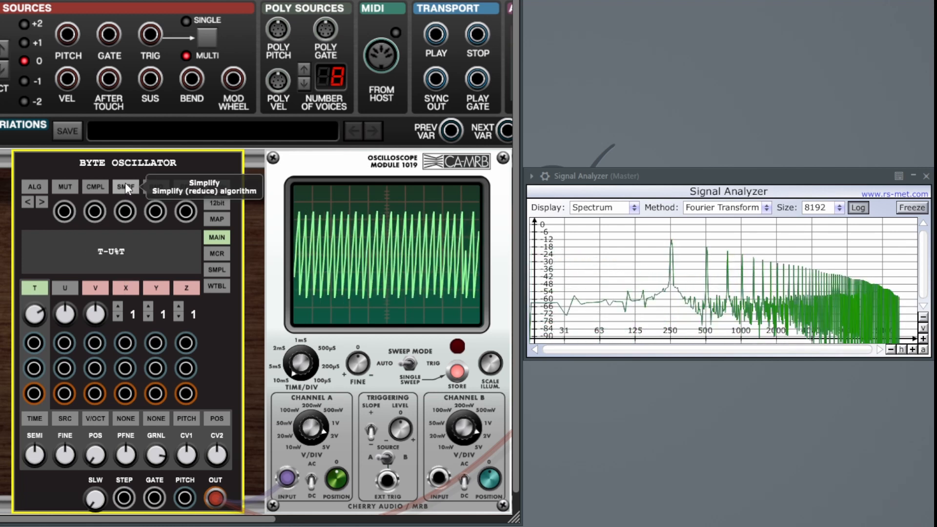
click(125, 183)
click(126, 182)
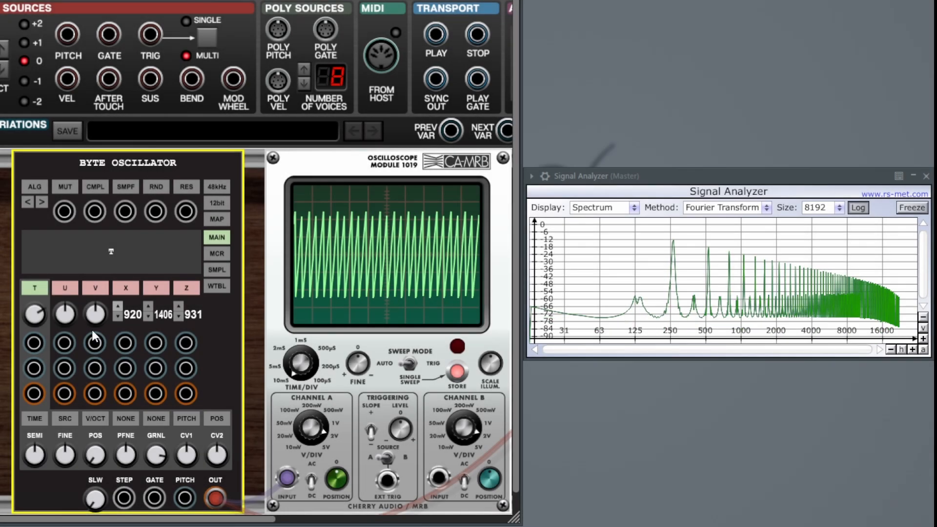
Extend the oscillator's formula to T+U+V.
double_click(116, 253)
click(130, 259)
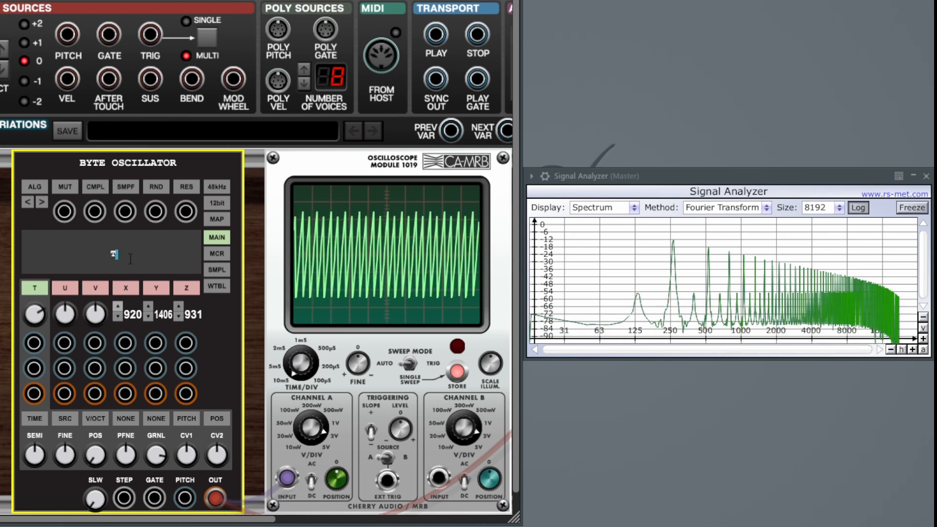
text(+)
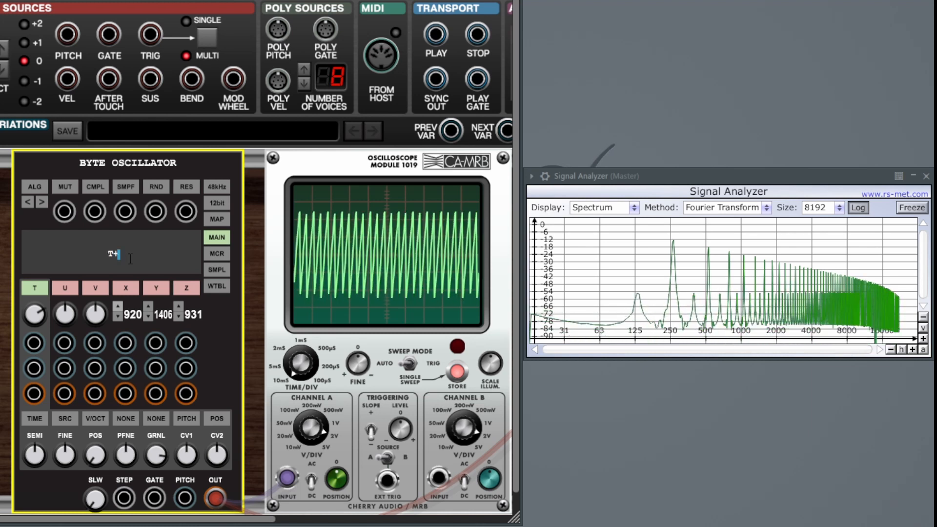
text(U+)
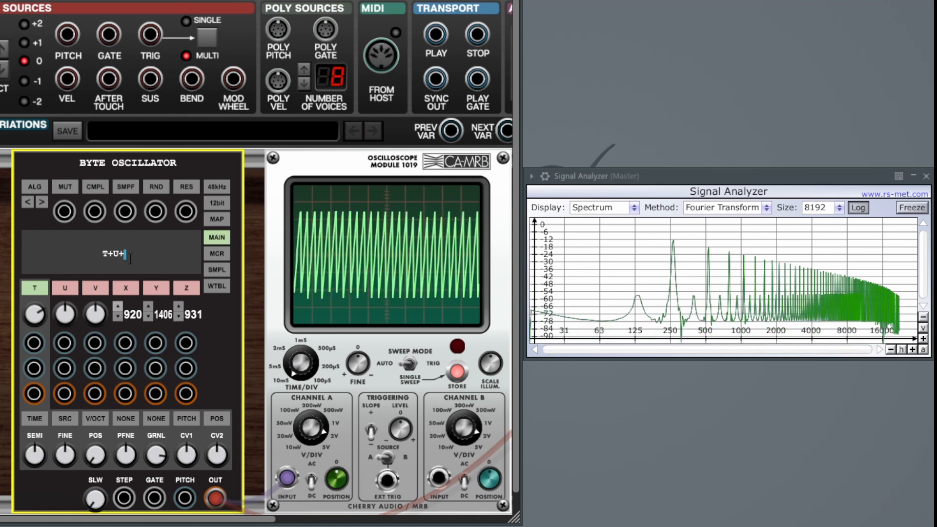
text(V)
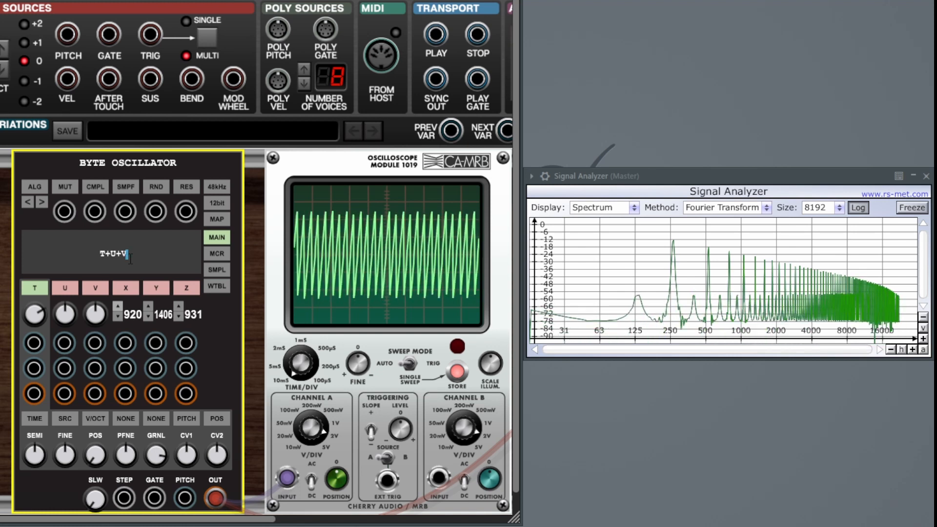
key(Return)
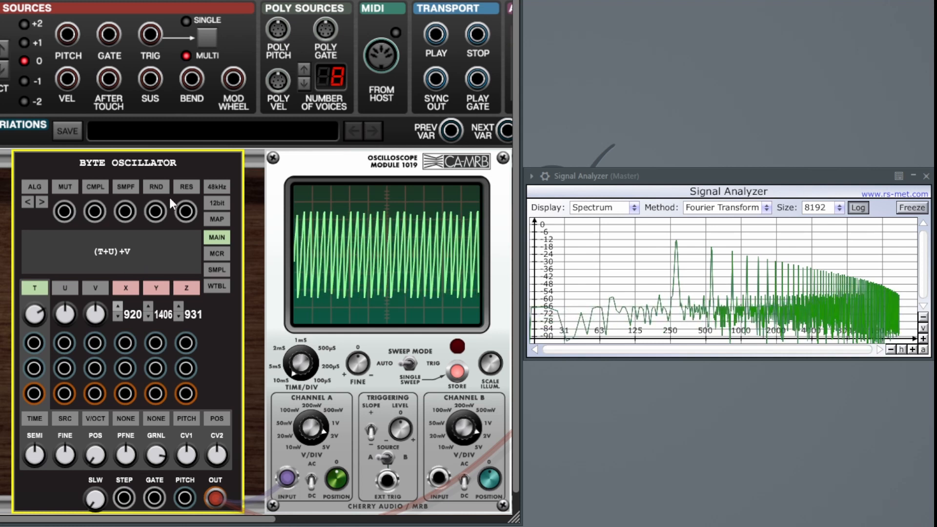
Randomize the oscillator's X, Y and Z constants repeatedly with the sum formula in place.
click(158, 187)
click(156, 185)
click(156, 184)
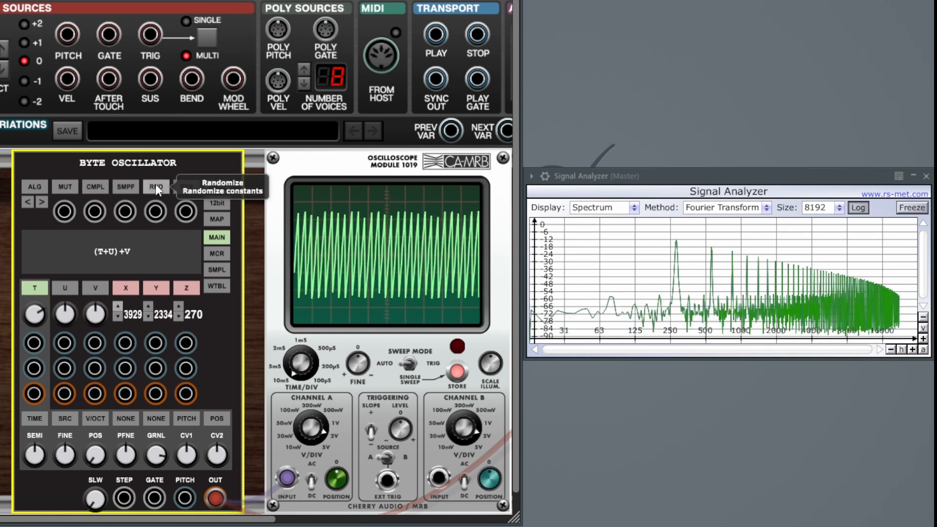
click(155, 184)
click(155, 184)
click(155, 184)
click(156, 184)
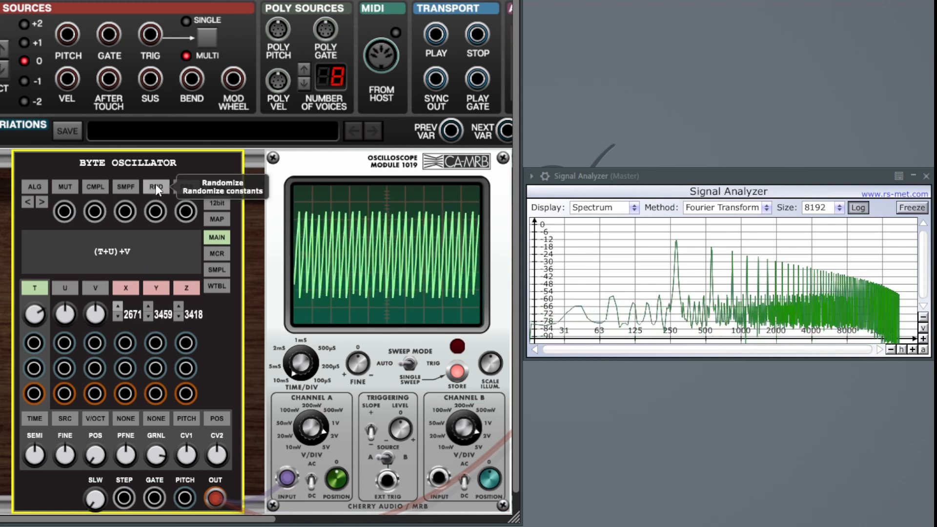
click(156, 184)
click(155, 183)
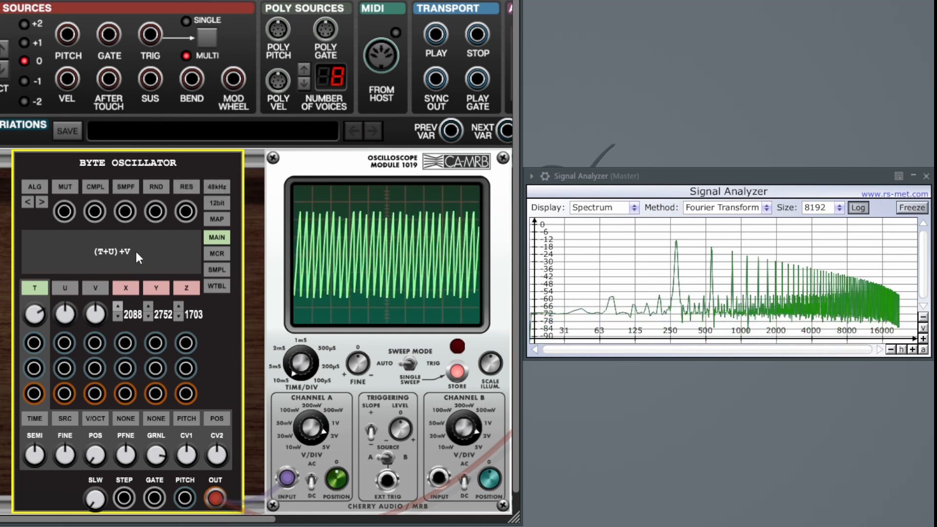
Replace the Byte Oscillator's formula with T*5.
double_click(137, 251)
key(BackSpace)
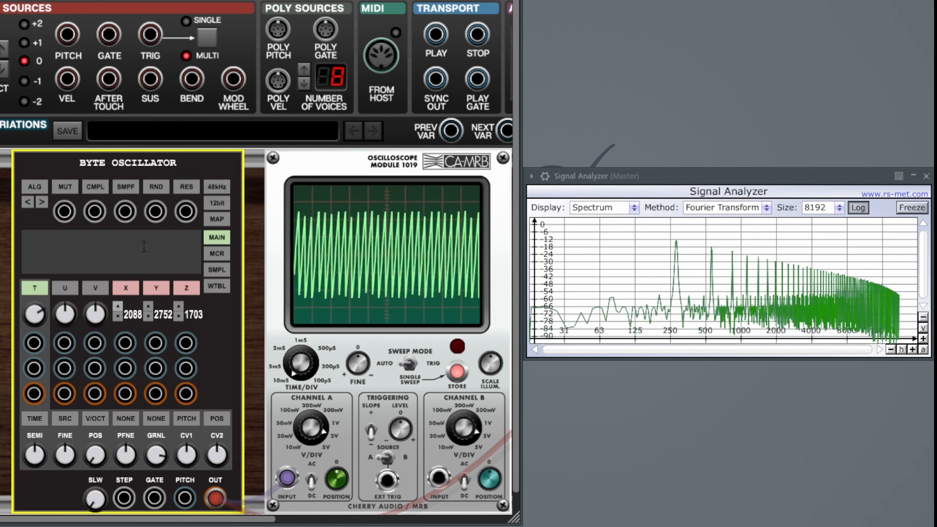
text(T*)
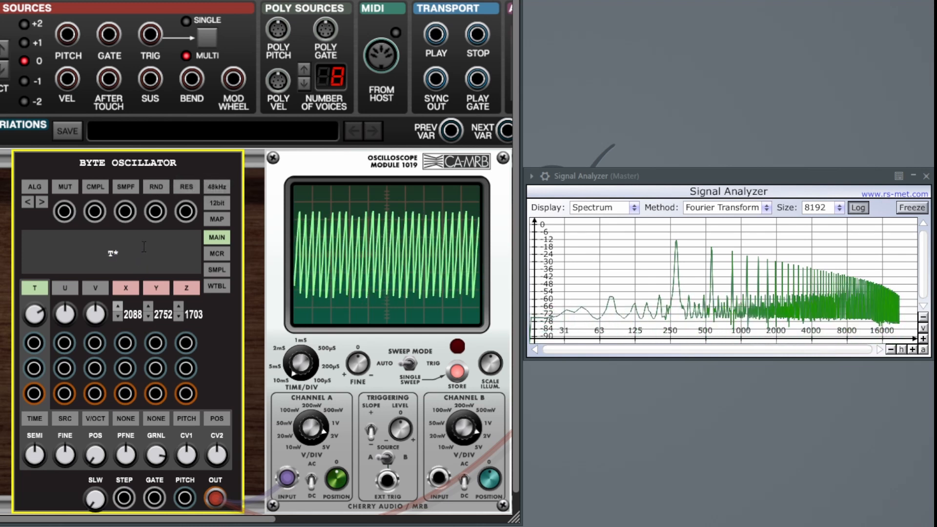
text(5)
key(Return)
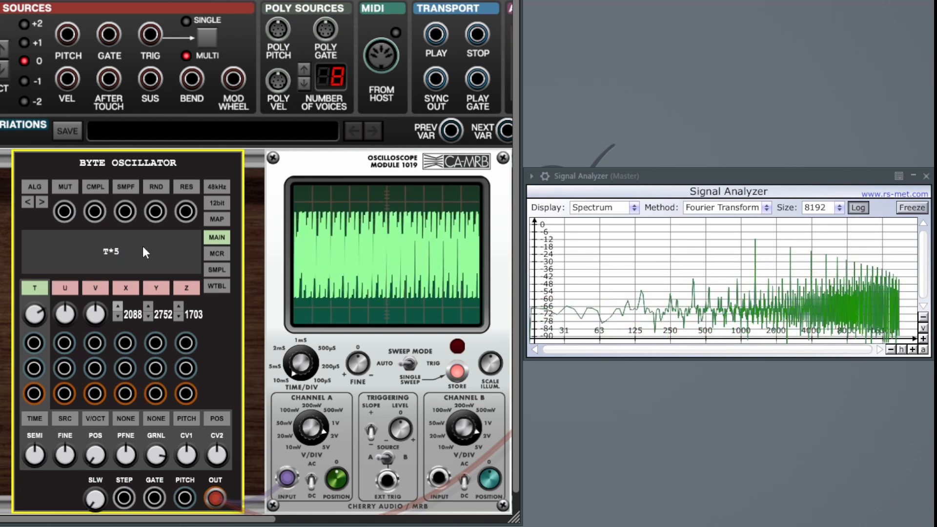
Randomize the X, Y and Z constants several times with the fixed-multiplier formula T*5 running.
click(155, 186)
click(156, 186)
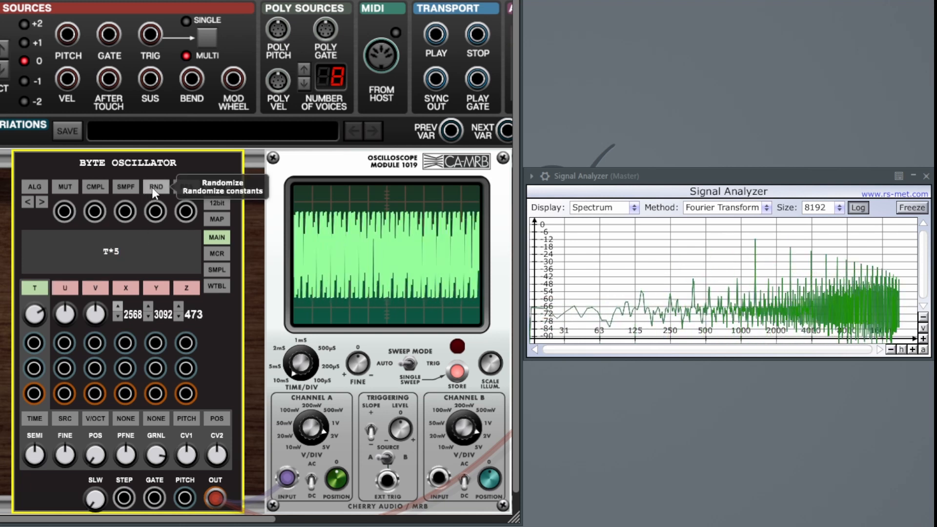
click(155, 187)
click(155, 187)
click(152, 187)
click(152, 188)
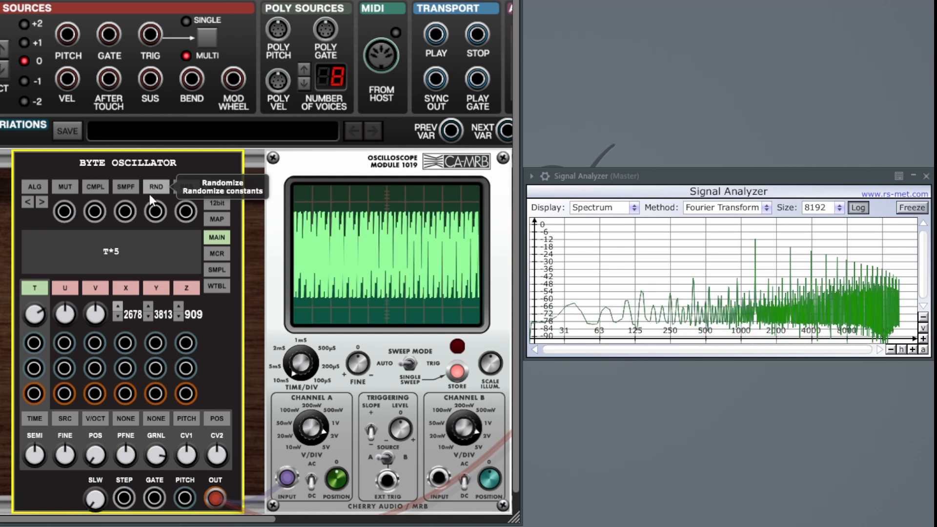
Change the formula's multiplier from a fixed number to the X constant, making it T*X.
click(139, 253)
click(138, 253)
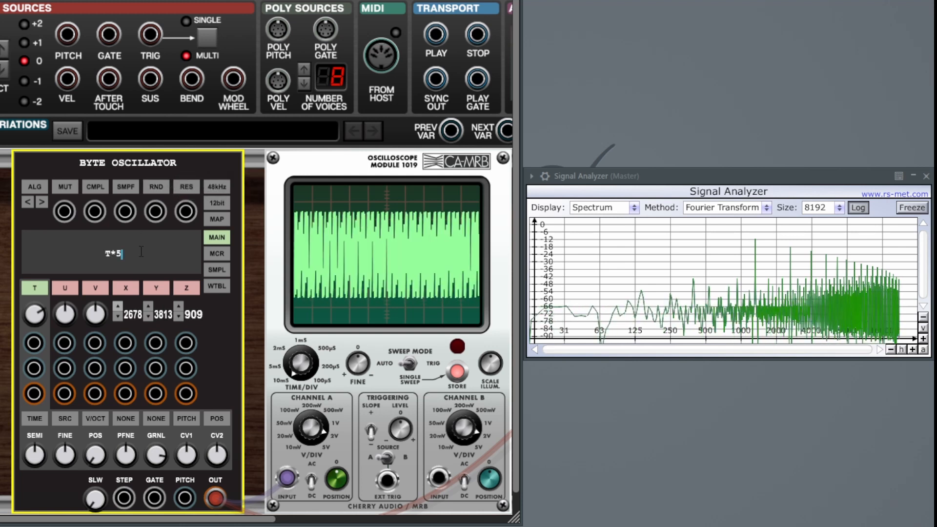
key(BackSpace)
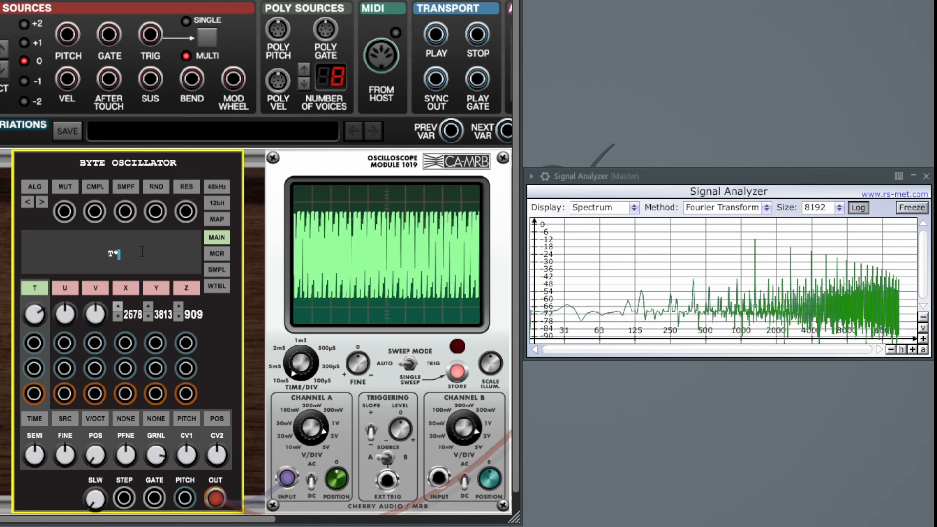
text(X)
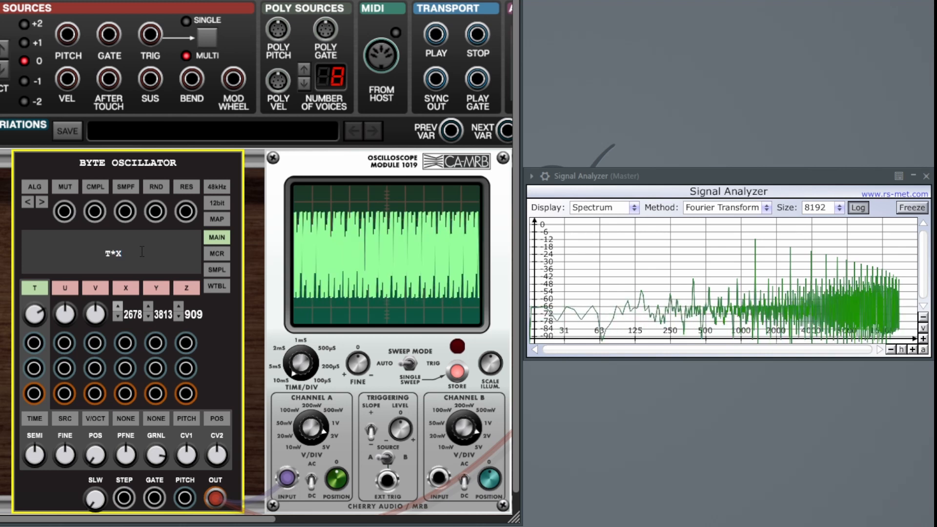
key(Return)
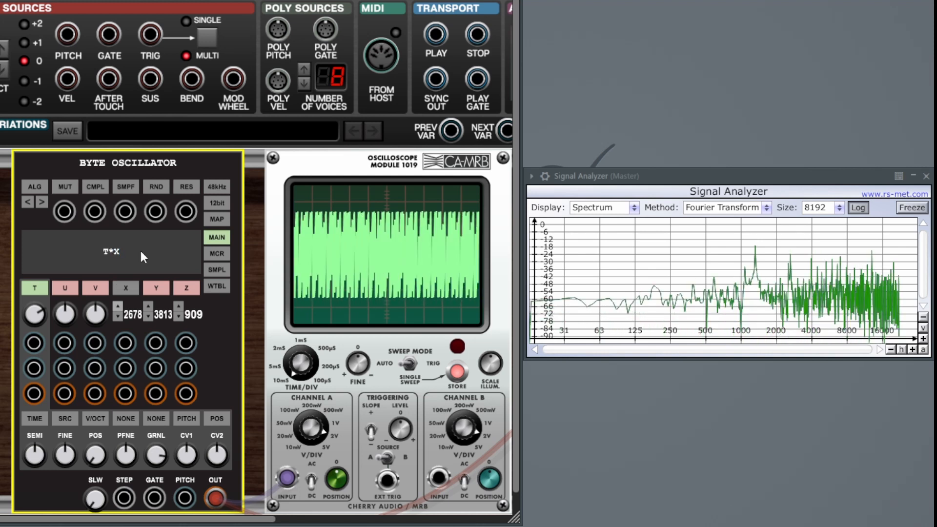
Randomize the constants repeatedly to vary the sound of the T*X formula.
click(154, 187)
click(154, 187)
click(154, 187)
click(155, 186)
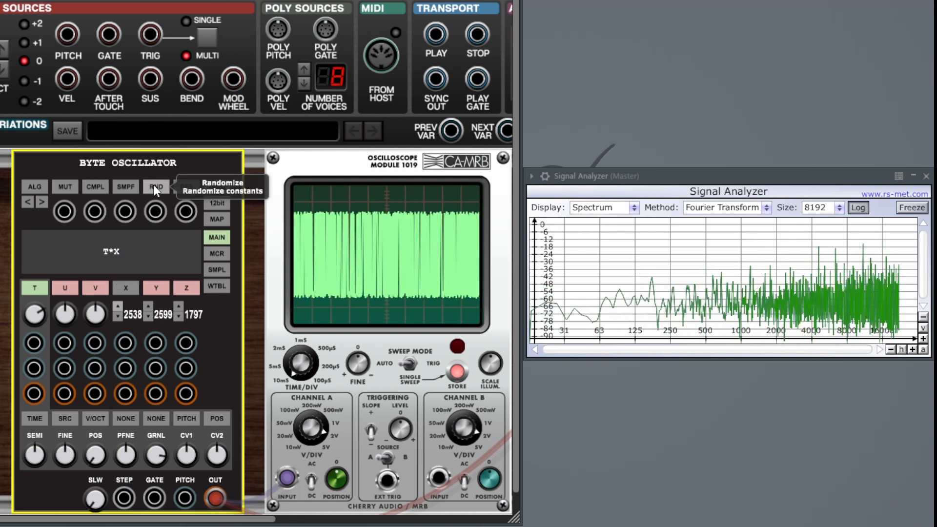
click(154, 187)
click(155, 187)
click(154, 187)
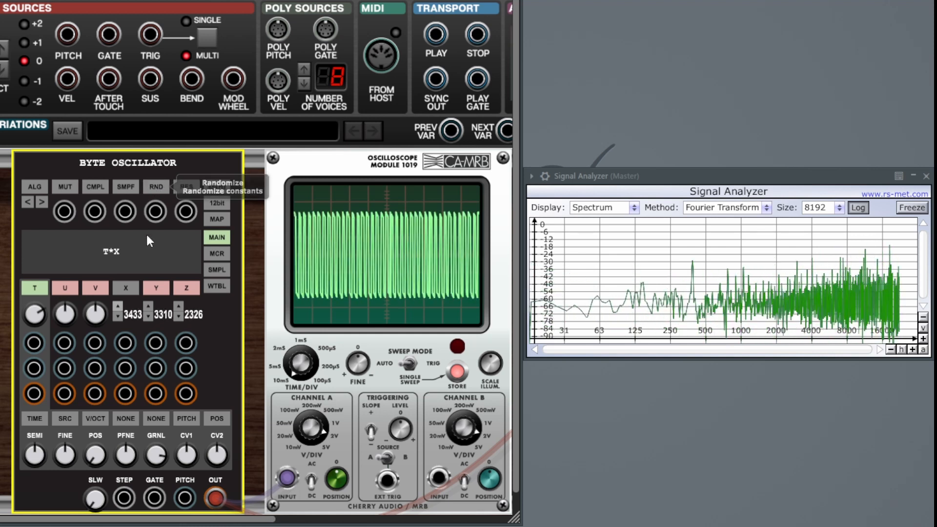
Change the formula to T*Y so the Y constant is the multiplier.
click(122, 253)
click(130, 253)
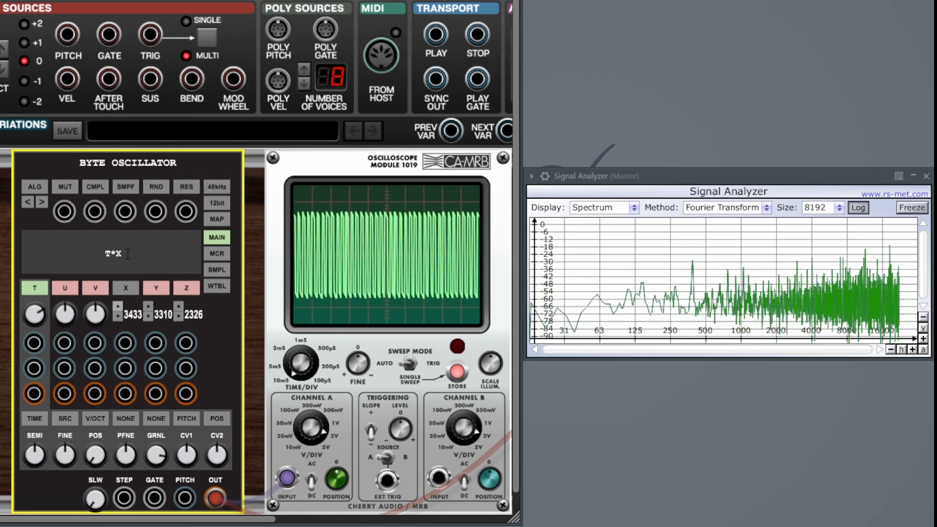
key(BackSpace)
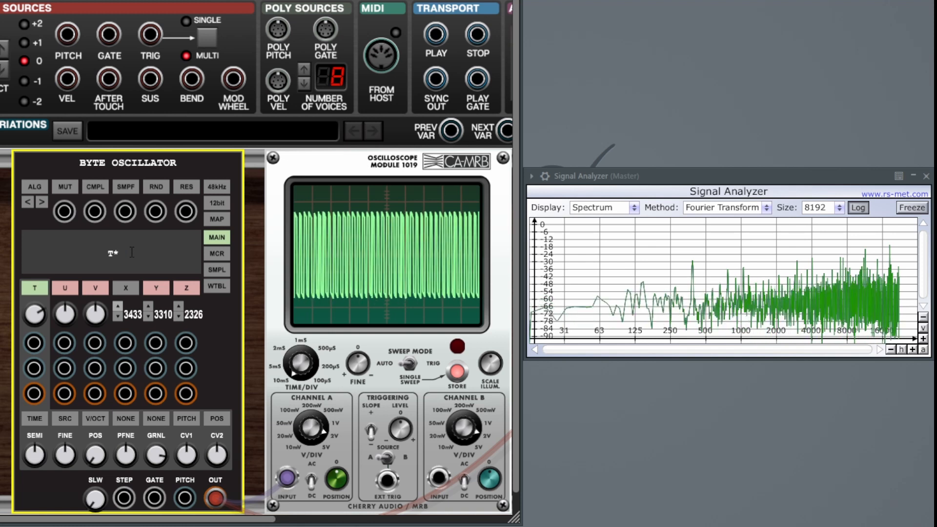
text(Y)
key(Return)
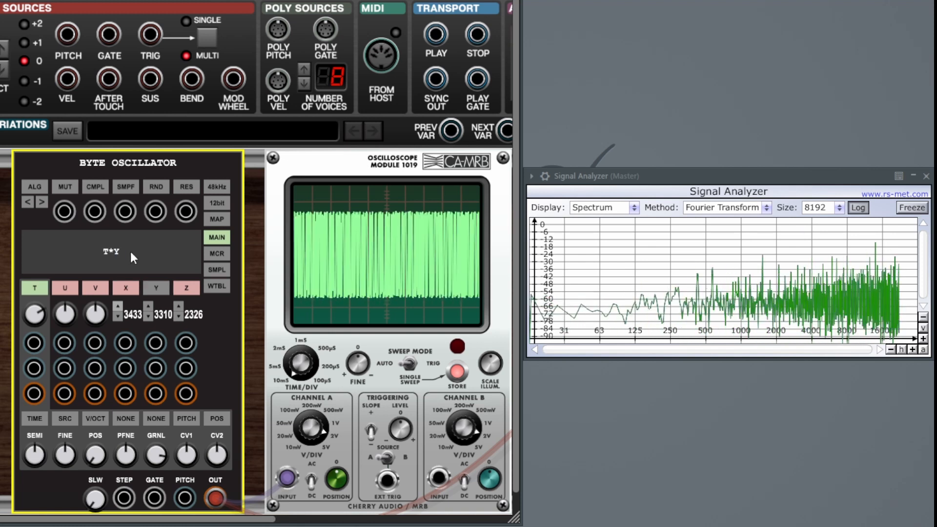
Randomize the constants repeatedly to vary the sound of the T*Y formula.
click(152, 187)
click(151, 188)
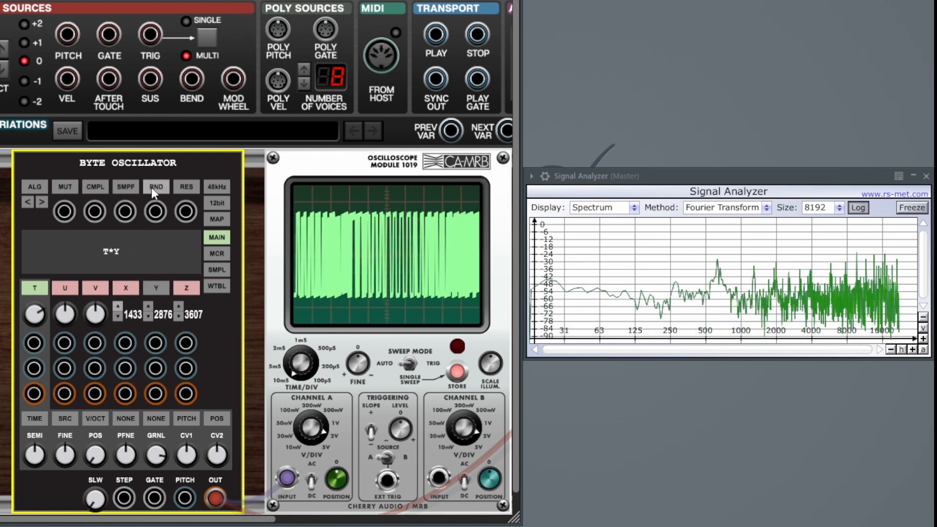
click(152, 187)
click(151, 188)
click(152, 188)
click(151, 188)
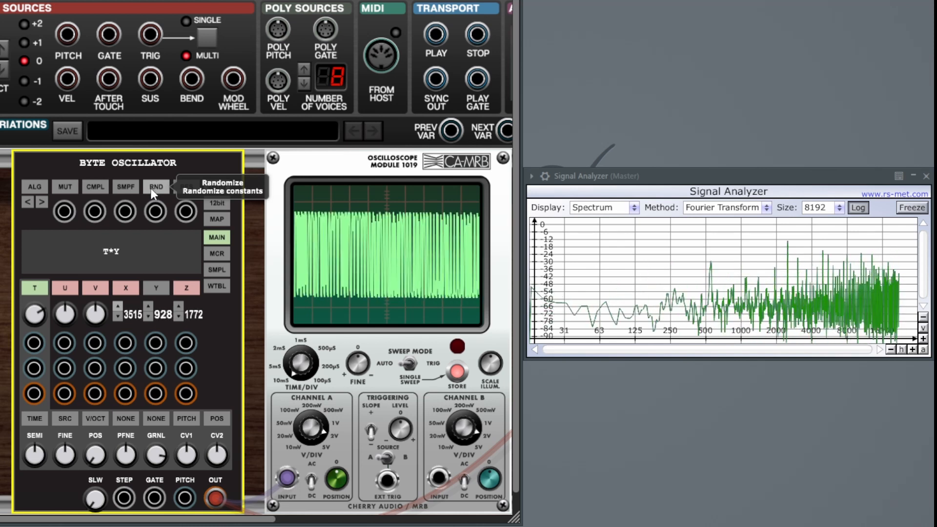
Change the formula to T*Z so the Z constant is the multiplier.
double_click(134, 254)
click(135, 257)
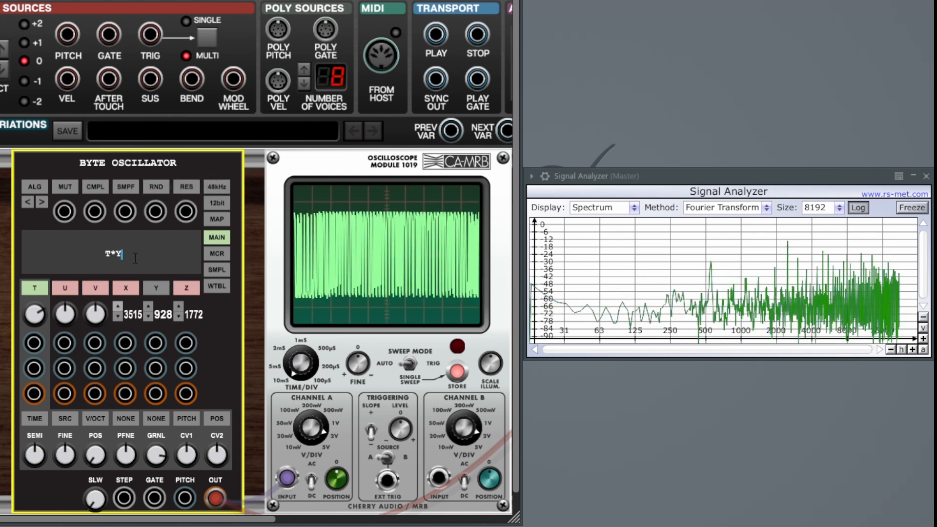
key(BackSpace)
text(Z)
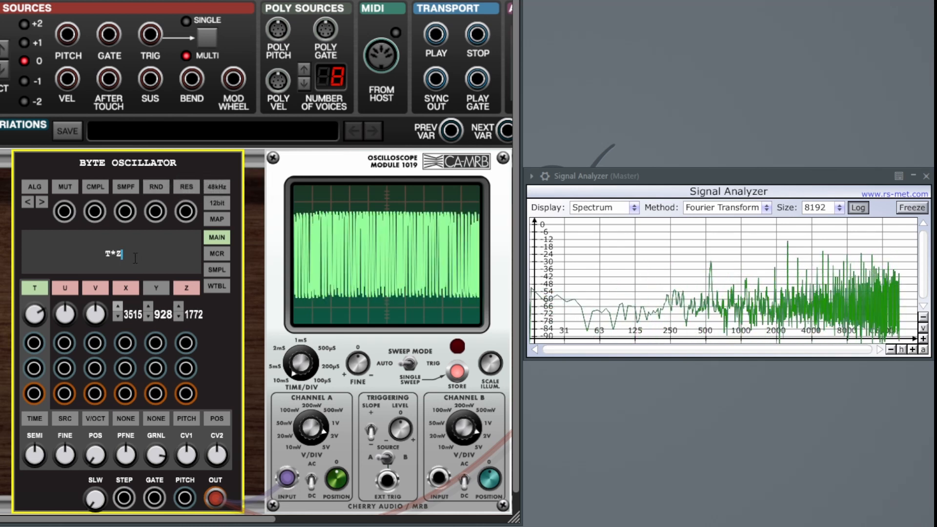
Randomize the constants repeatedly to vary the sound of the T*Z formula.
click(156, 187)
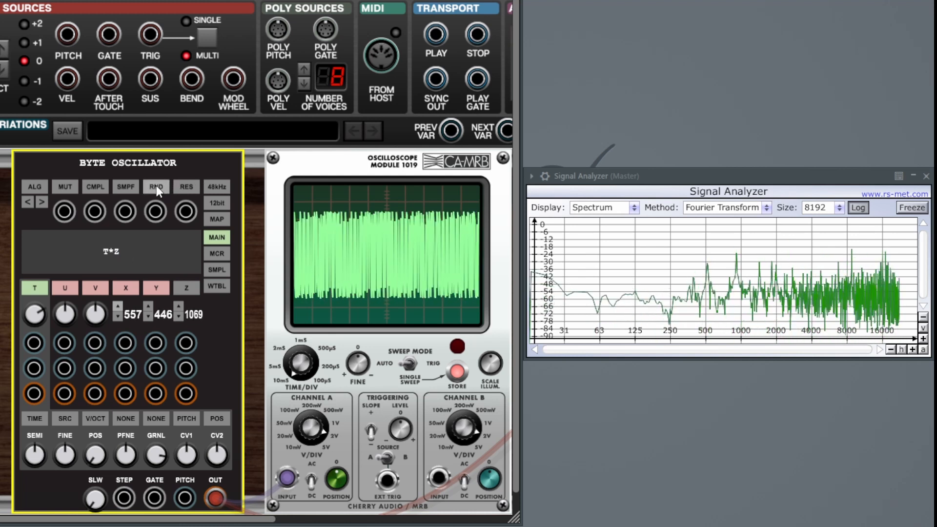
click(155, 188)
click(156, 187)
click(157, 188)
click(156, 188)
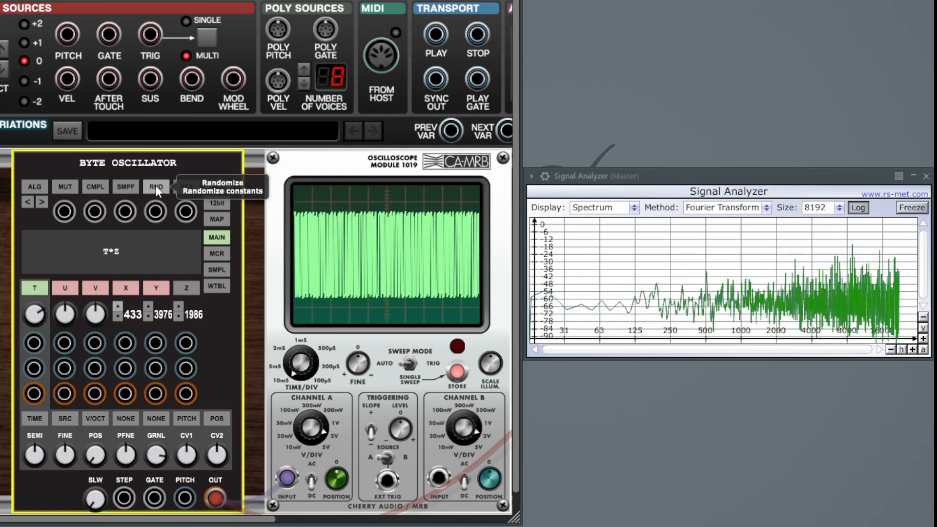
click(156, 187)
Extend the formula to (T*Z+X)+Y so that it uses all three constants.
click(127, 258)
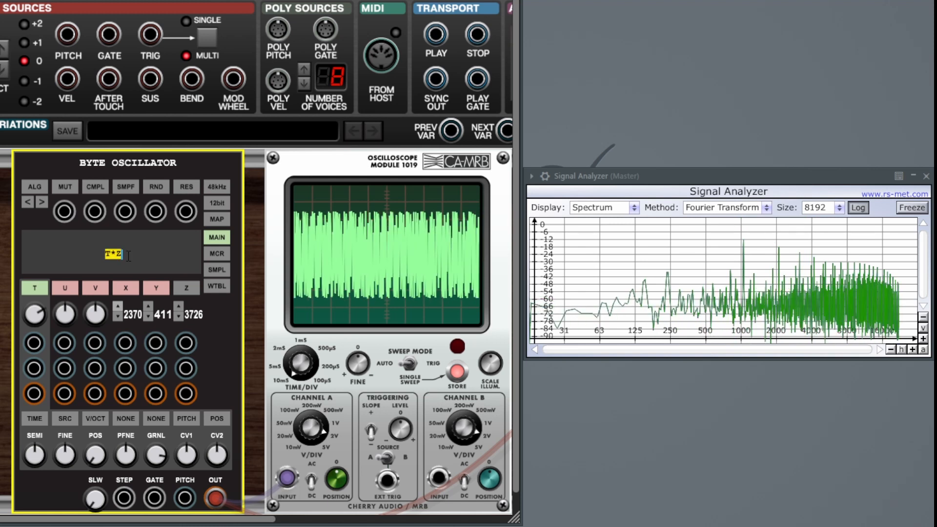
click(130, 257)
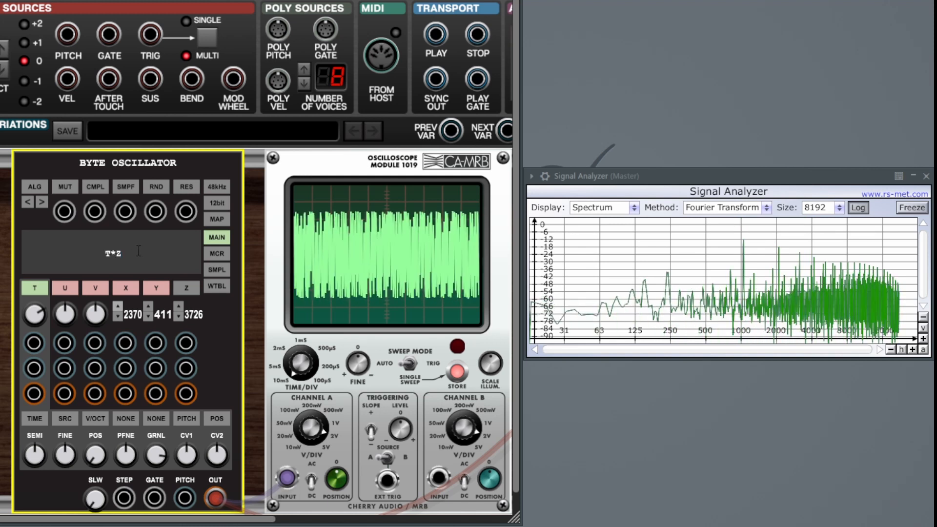
text(+X)
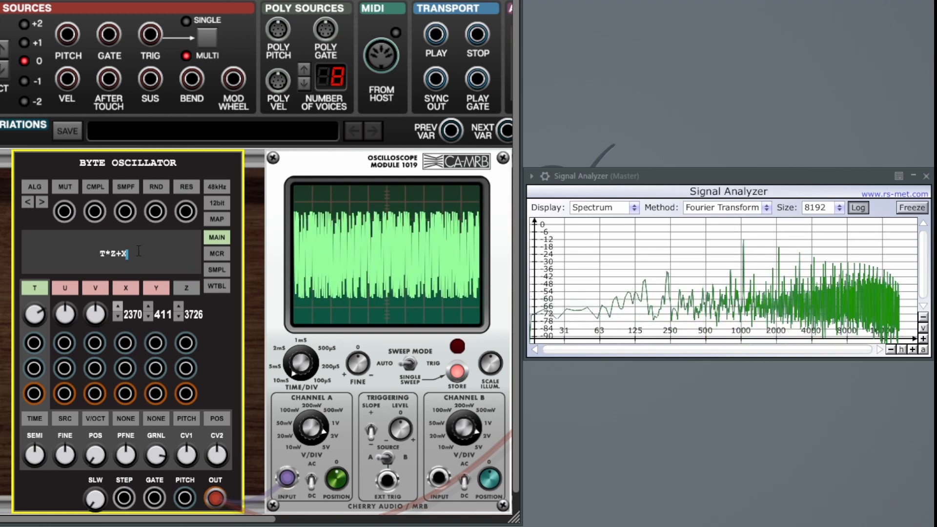
text()+Y)
key(Return)
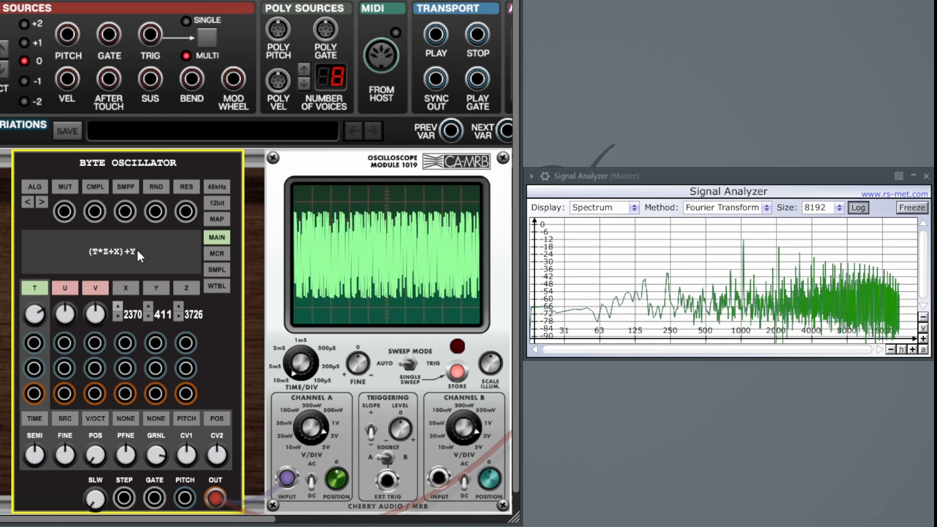
Randomize the constants many times to vary the sound of the (T*Z+X)+Y formula.
click(159, 187)
click(159, 187)
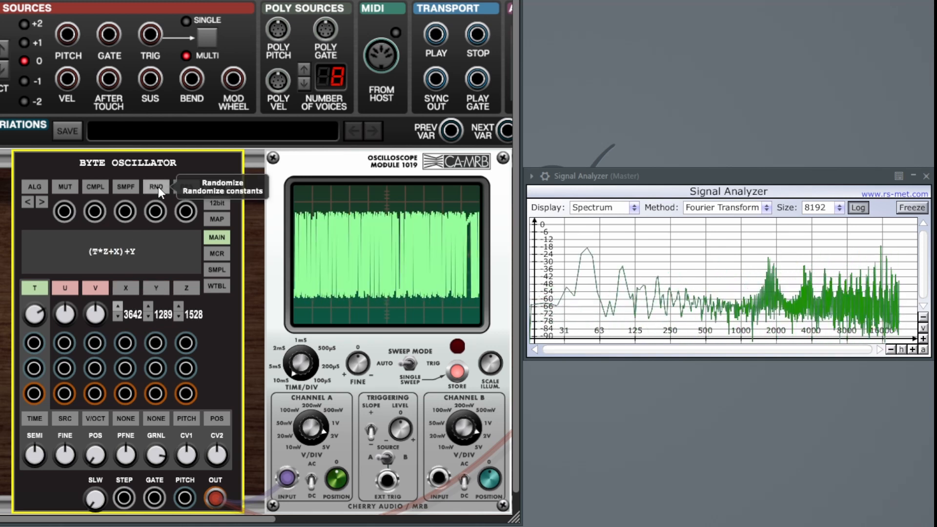
click(158, 187)
click(159, 186)
click(158, 187)
click(159, 187)
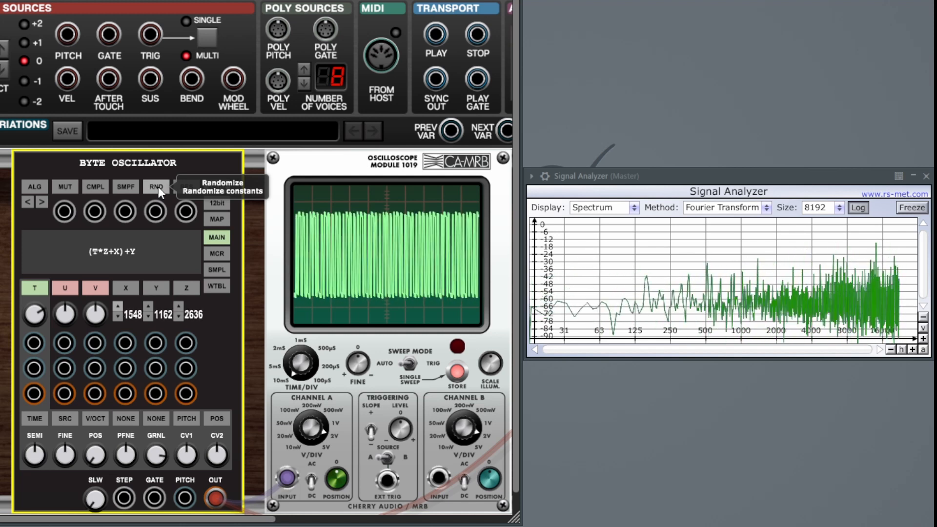
click(156, 188)
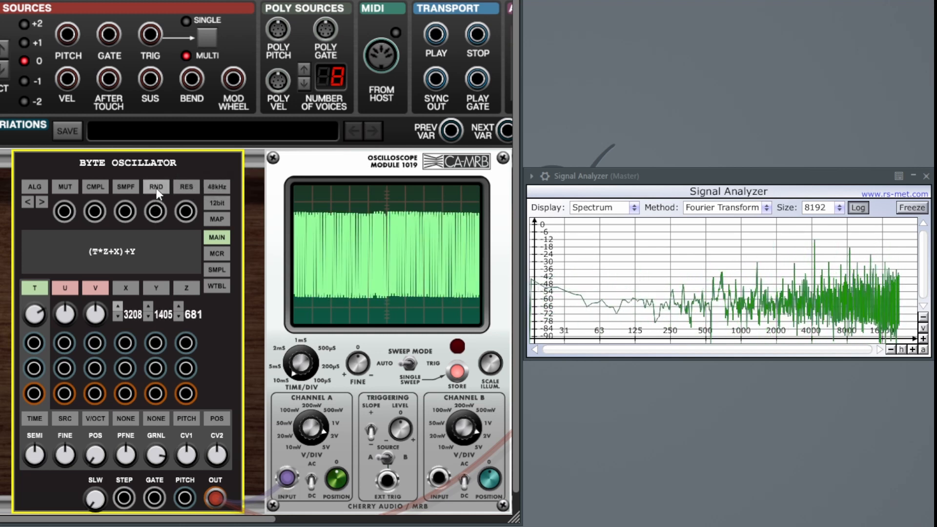
click(157, 187)
click(156, 187)
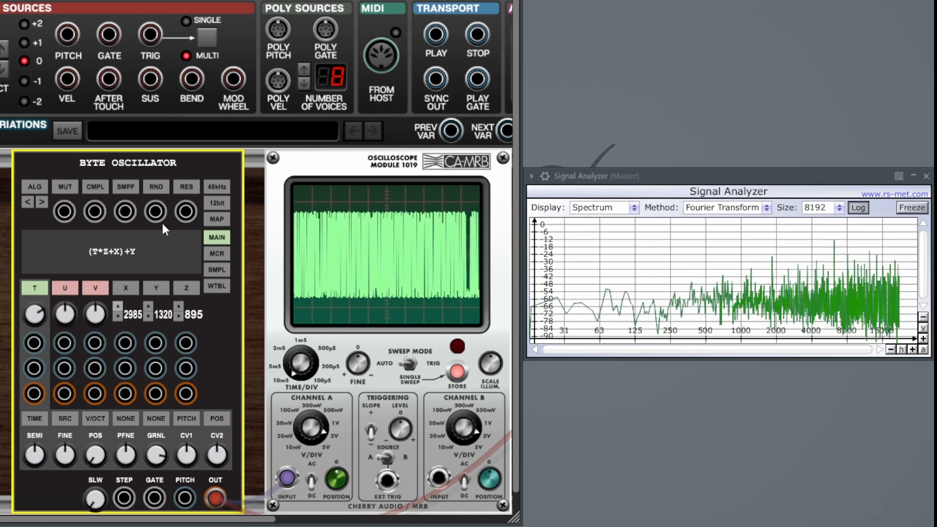
click(155, 184)
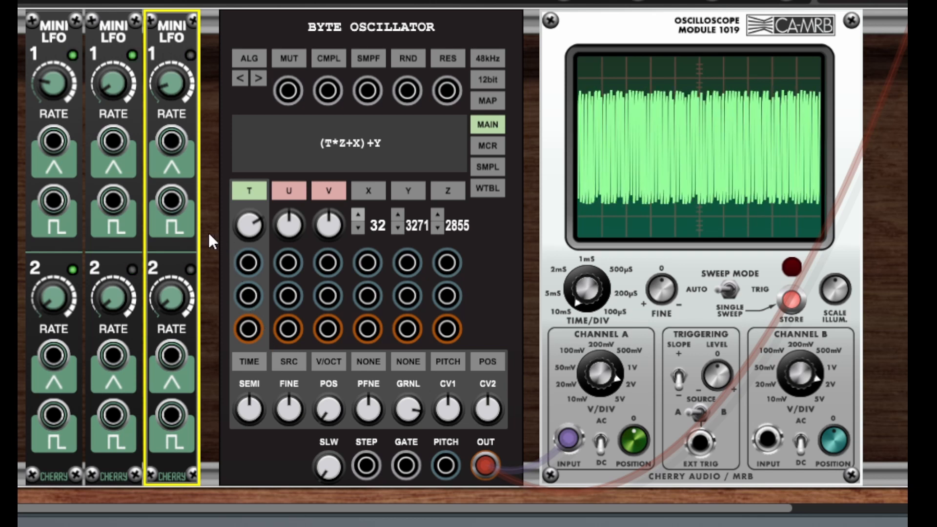
Patch the LFO 1 square outputs of the third, second and first Mini LFOs to the oscillator's RND, CMPL and SMPF inputs respectively.
drag(171, 200, 409, 96)
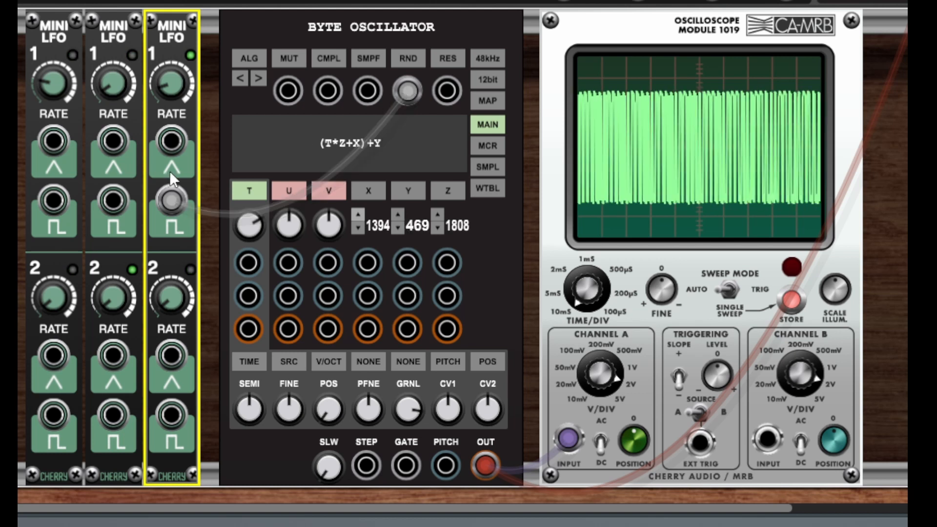
drag(112, 200, 331, 96)
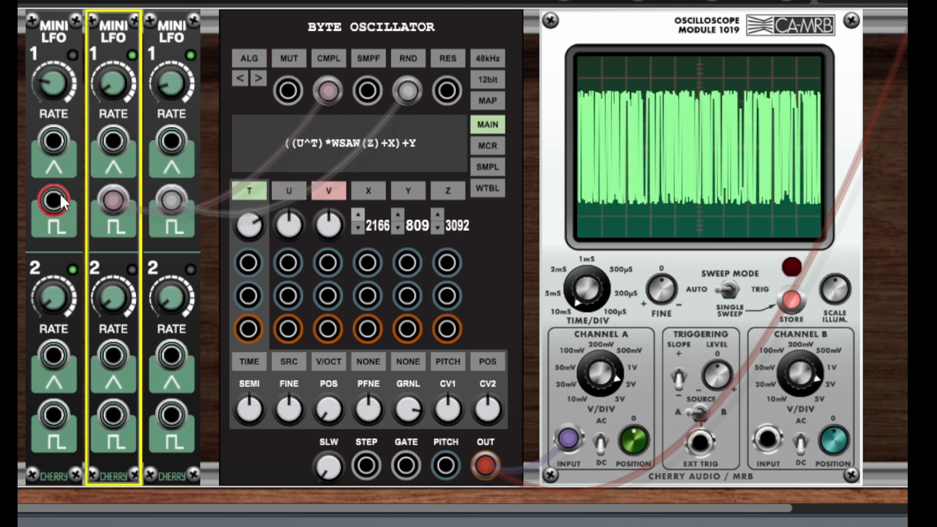
mouse_move(54, 199)
mouse_down()
mouse_move(319, 130)
mouse_move(363, 96)
mouse_up()
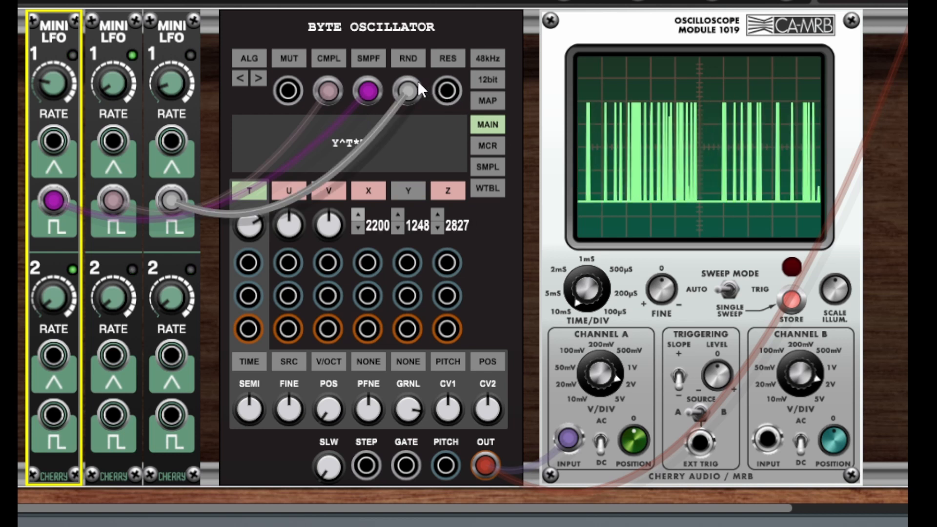
Unplug the cable from the RND input and raise the LFO 1 rates of the two Mini LFOs feeding CMPL and SMPF.
drag(405, 90, 469, 151)
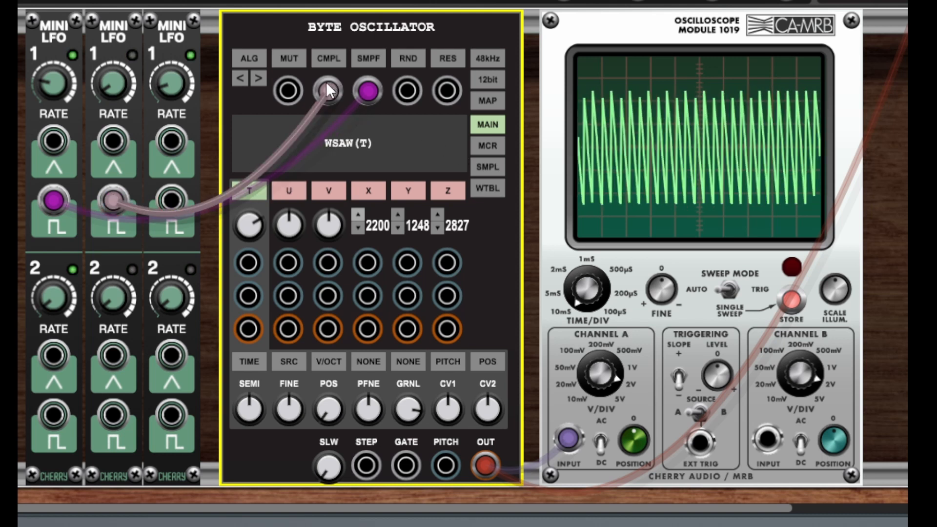
drag(105, 88, 105, 30)
drag(58, 82, 60, 123)
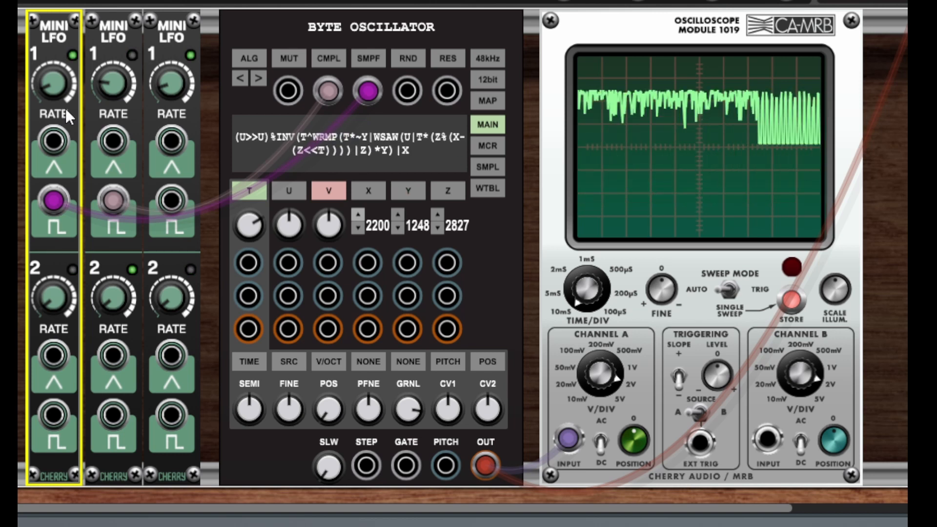
drag(48, 86, 49, 4)
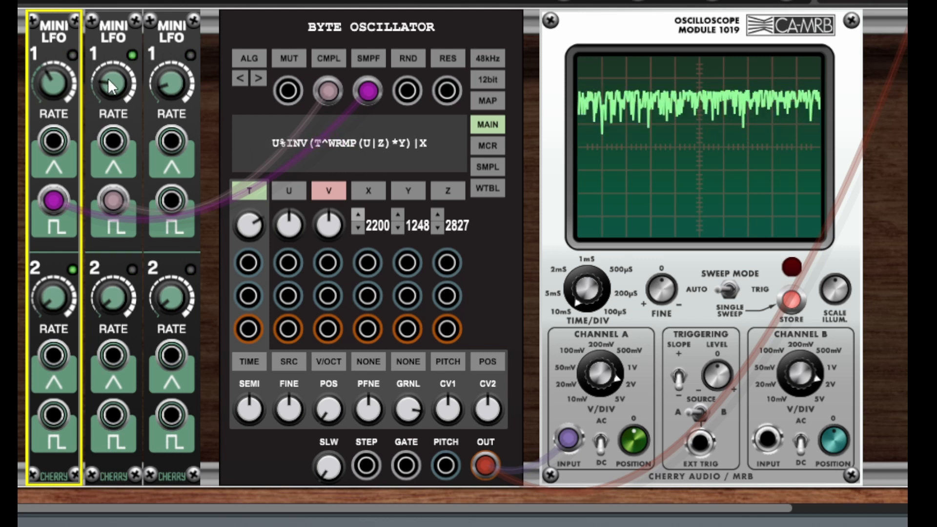
Slightly lower the second Mini LFO's LFO 1 rate and patch the third Mini LFO's LFO 1 square output to the RND input.
drag(109, 88, 108, 92)
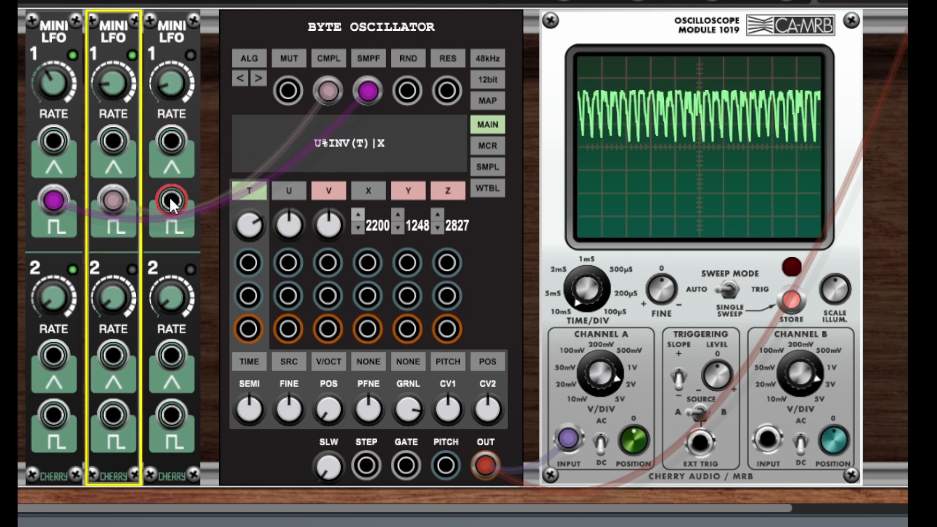
drag(172, 200, 399, 99)
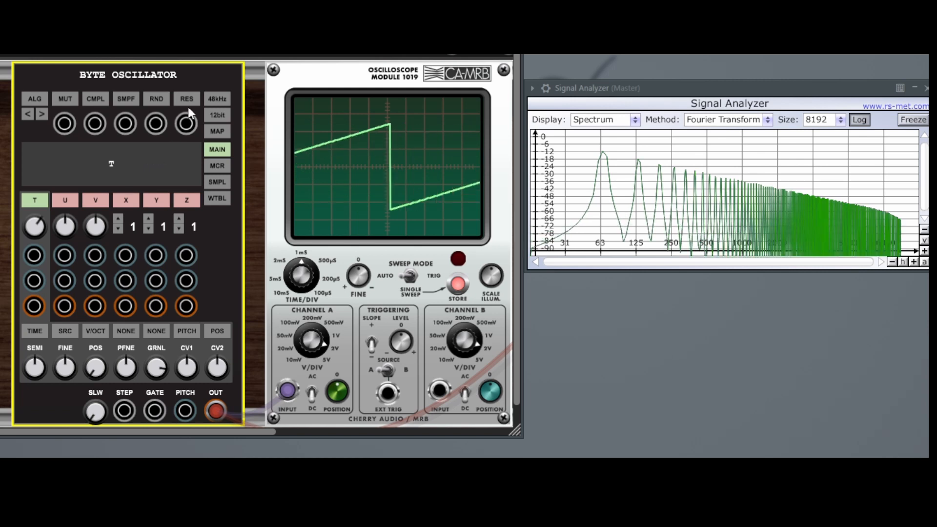
Compare the oscillator's bit depths by switching through 4bit, 6bit and 8bit, and return to 12bit.
click(219, 115)
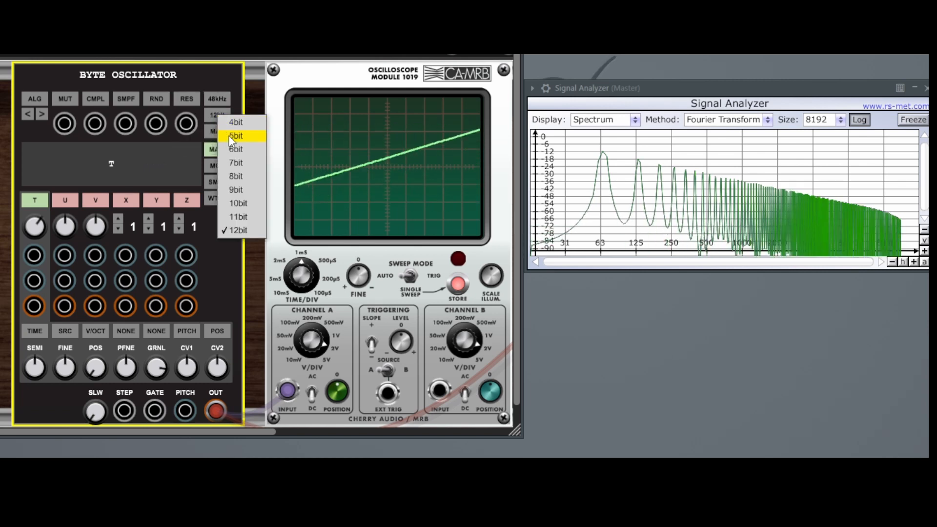
click(233, 120)
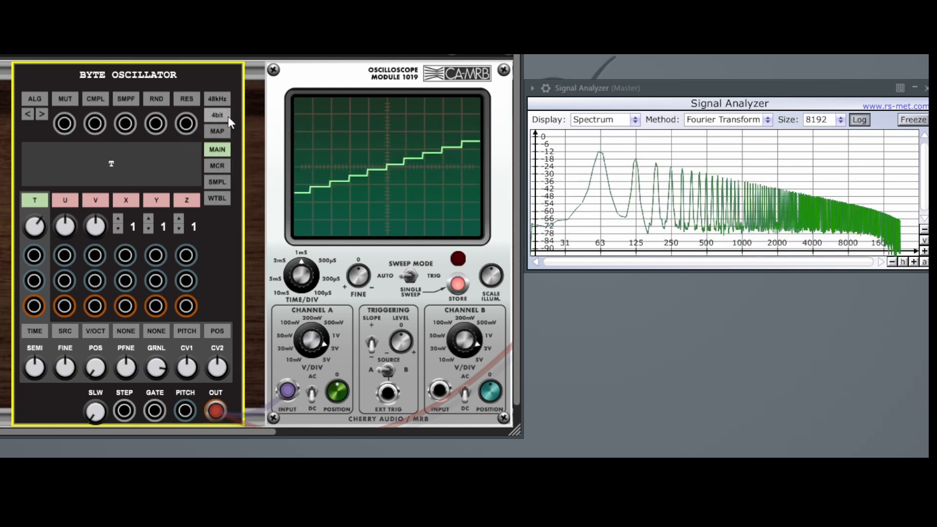
click(220, 116)
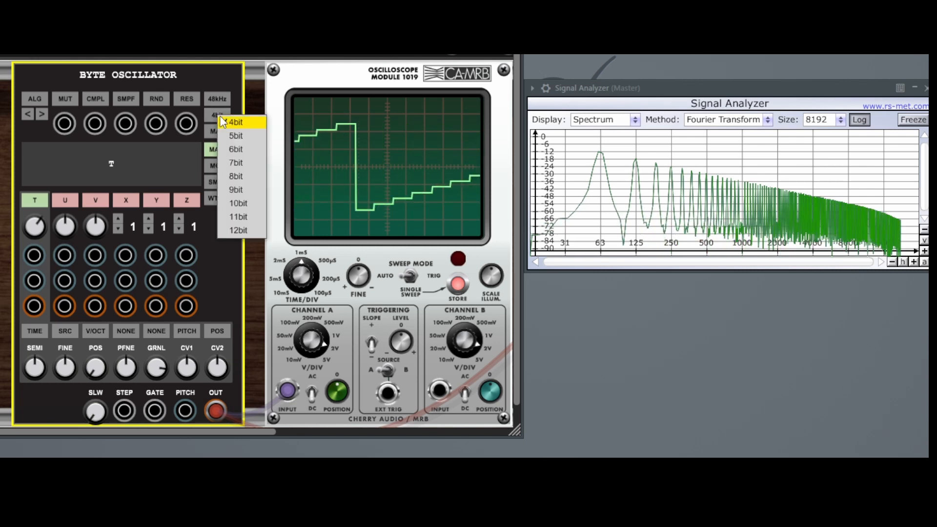
click(238, 150)
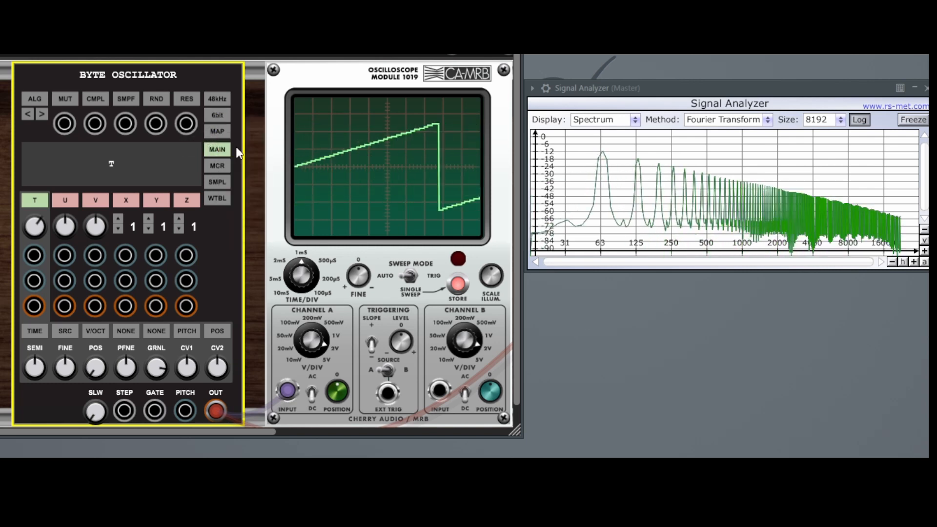
click(219, 116)
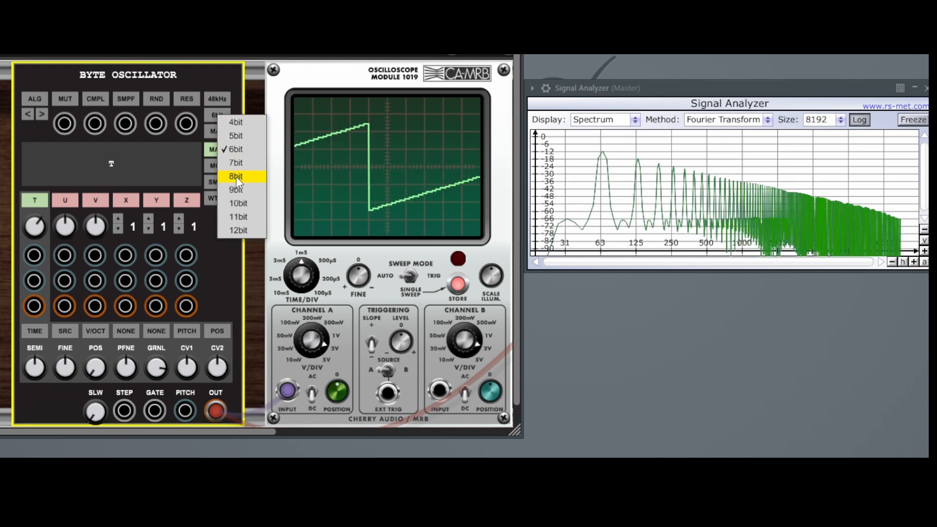
click(237, 176)
click(217, 115)
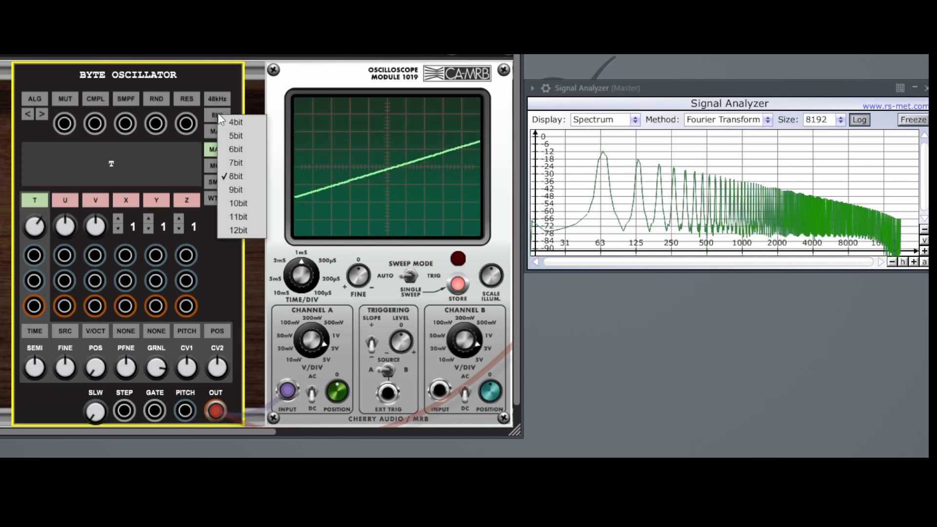
click(238, 232)
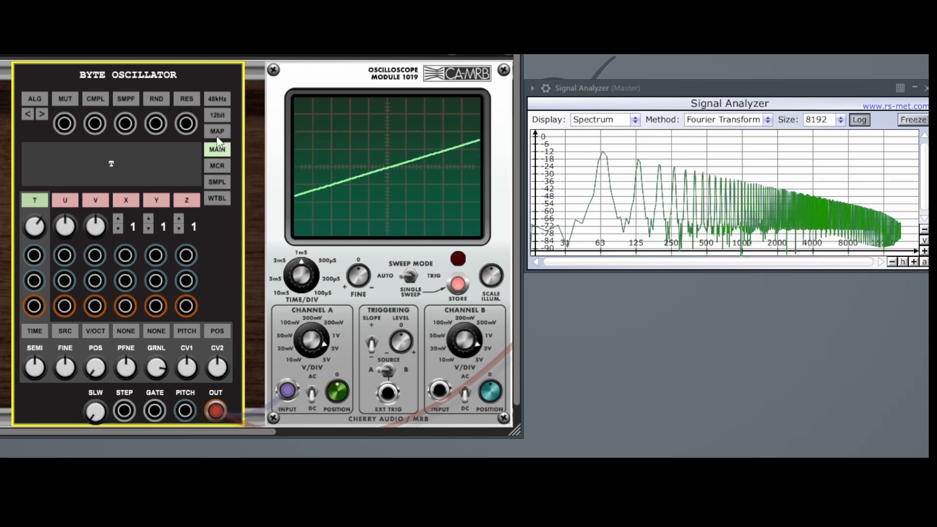
Set the Byte Oscillator's sample rate to 8kHz and its bit depth to 4bit.
click(221, 100)
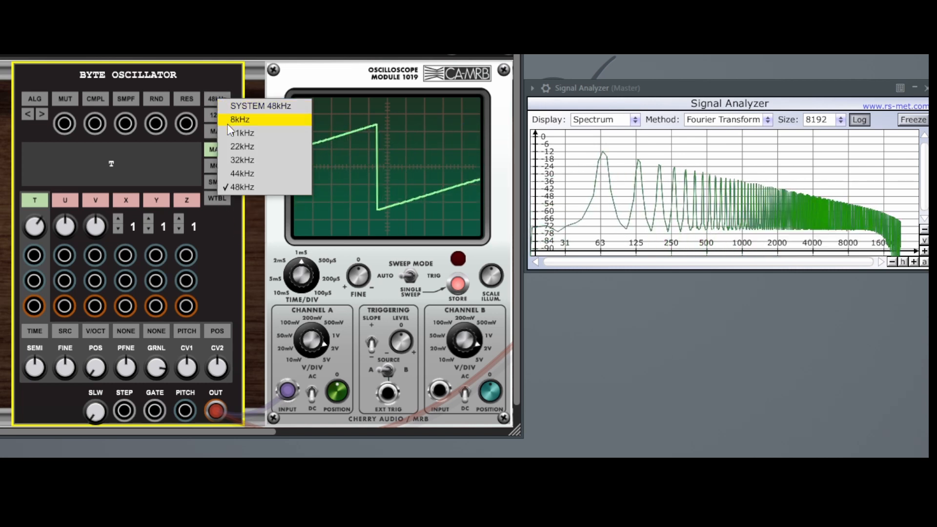
click(227, 119)
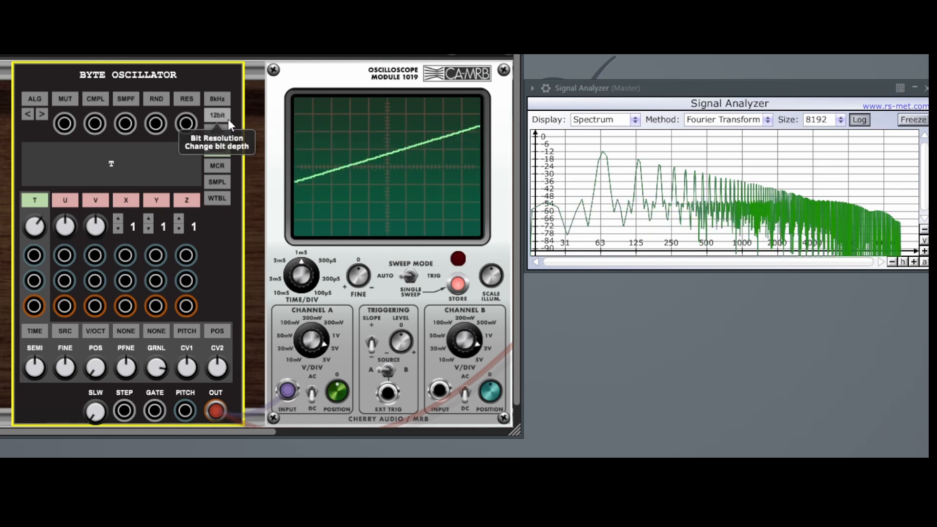
click(225, 112)
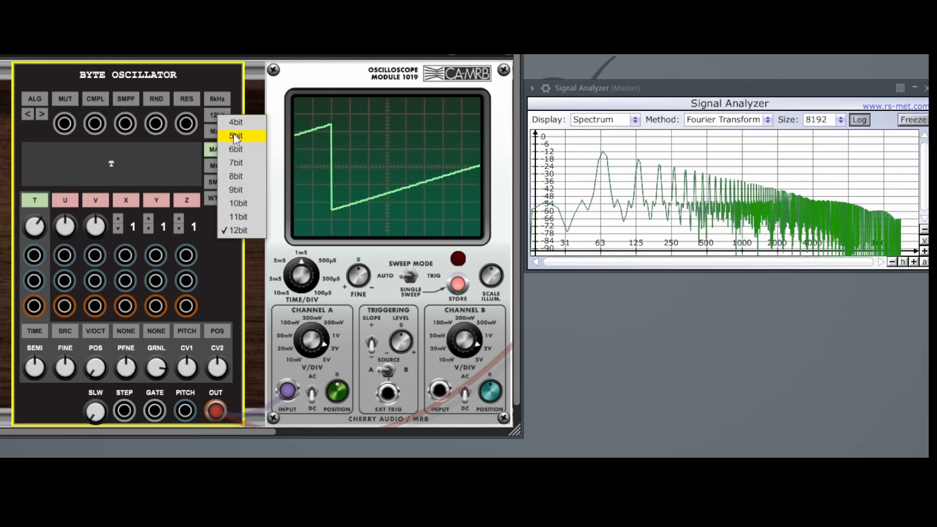
click(234, 122)
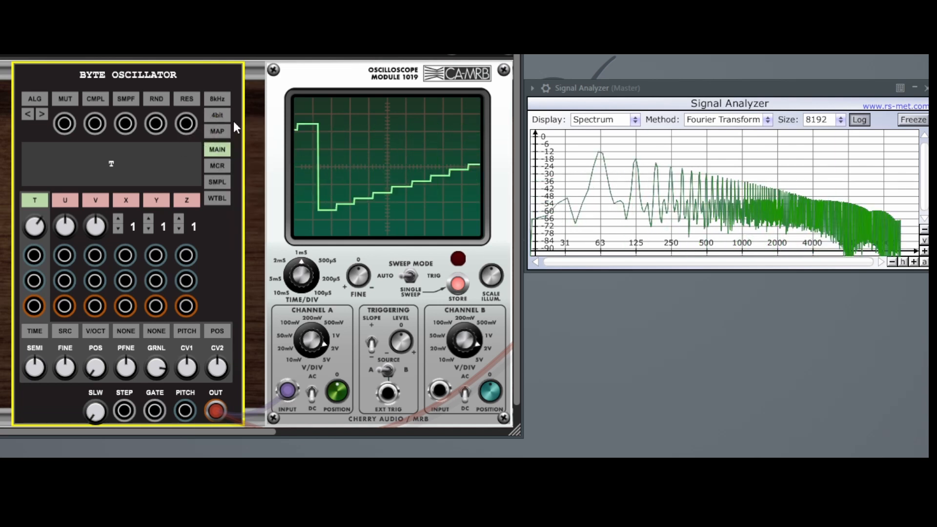
Set the sample rate to 22kHz and load the preset algorithm Oscillator: WSIN(WSIN(T)).
click(222, 99)
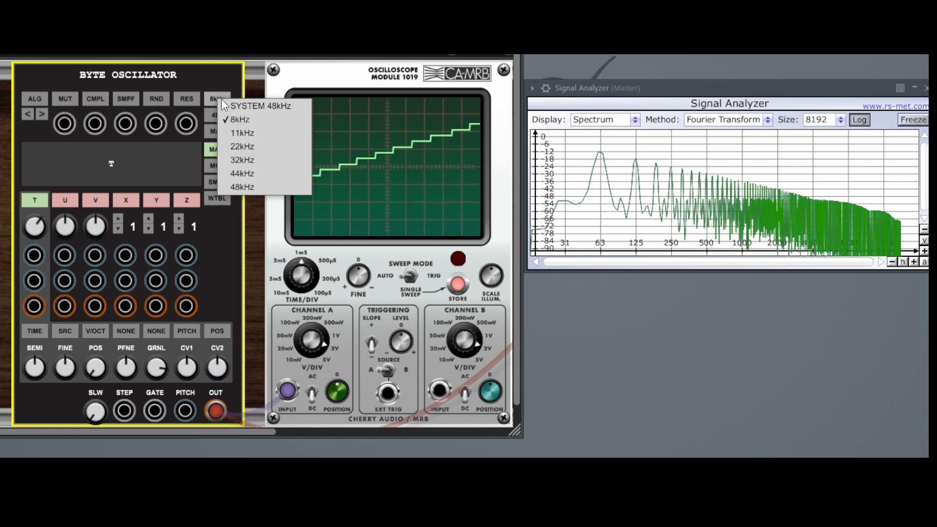
click(239, 148)
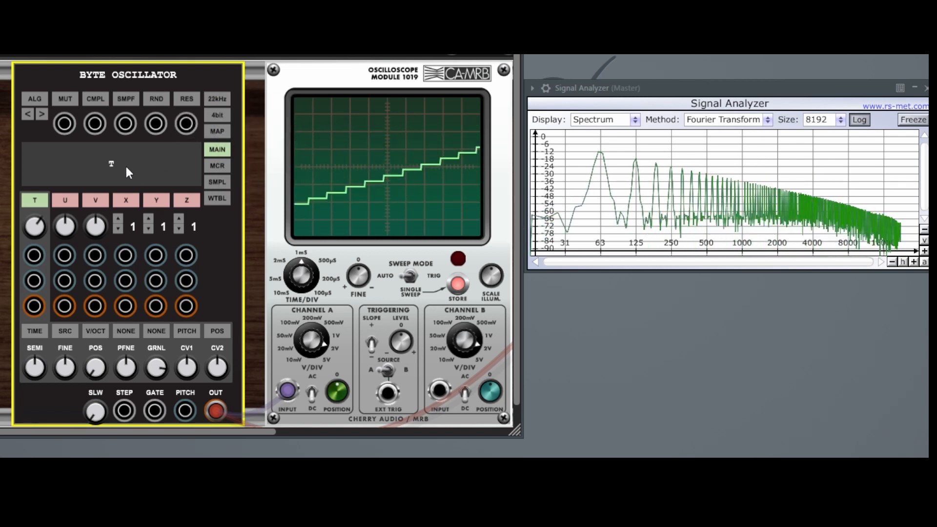
click(42, 99)
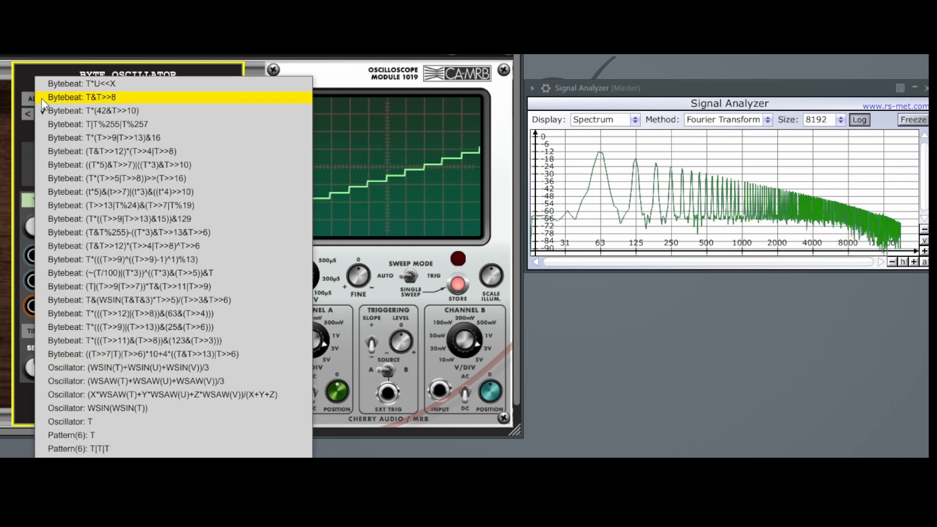
click(88, 408)
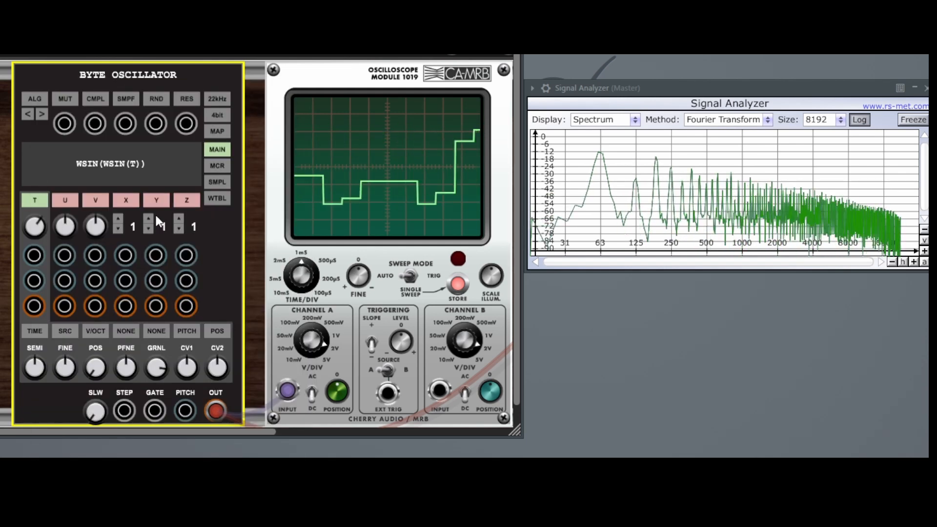
Set the sample rate to 48kHz and the bit depth to 12bit for the WSIN(WSIN(T)) formula.
click(221, 101)
click(236, 187)
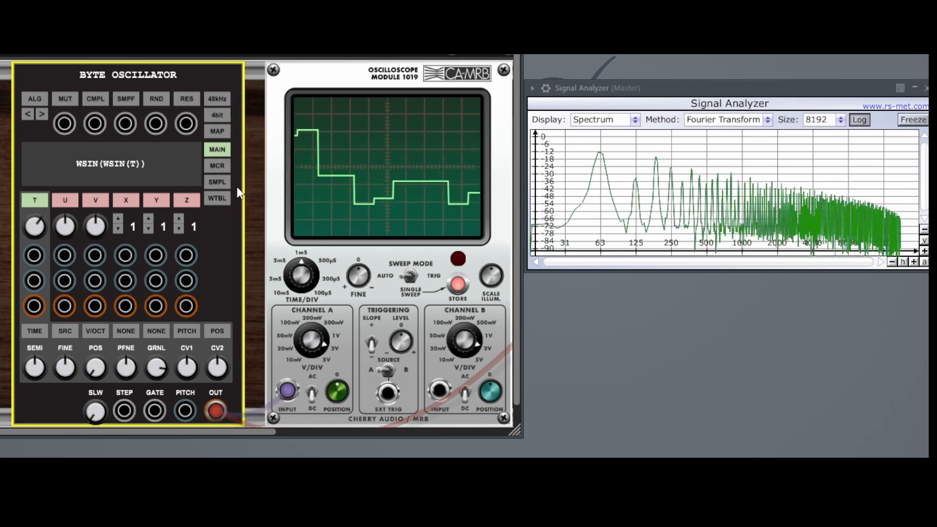
click(216, 115)
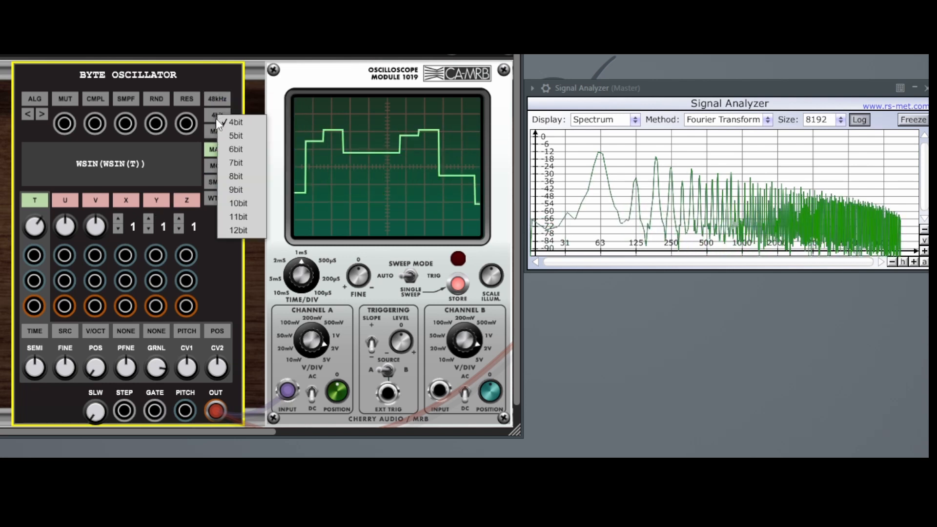
click(235, 231)
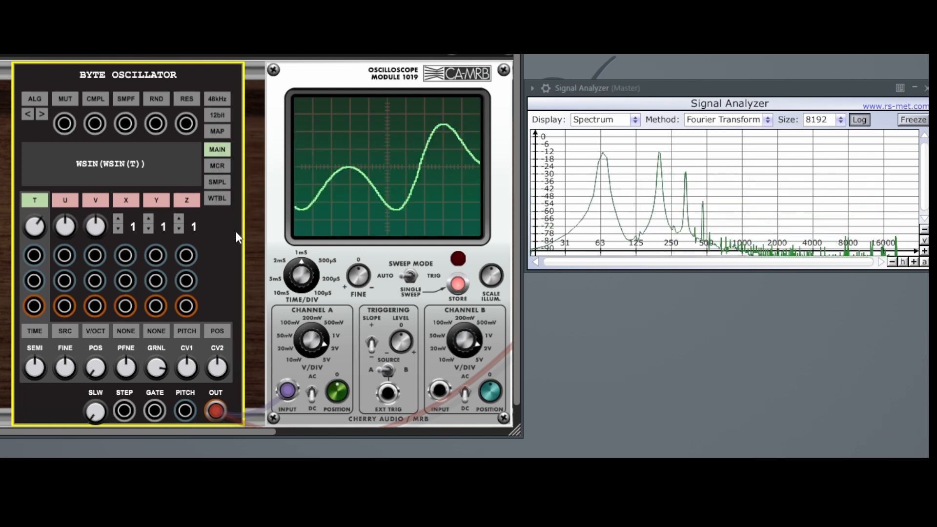
Switch the sample rate of the WSIN(WSIN(T)) waveform to 8kHz and back to 48kHz.
click(219, 99)
click(229, 120)
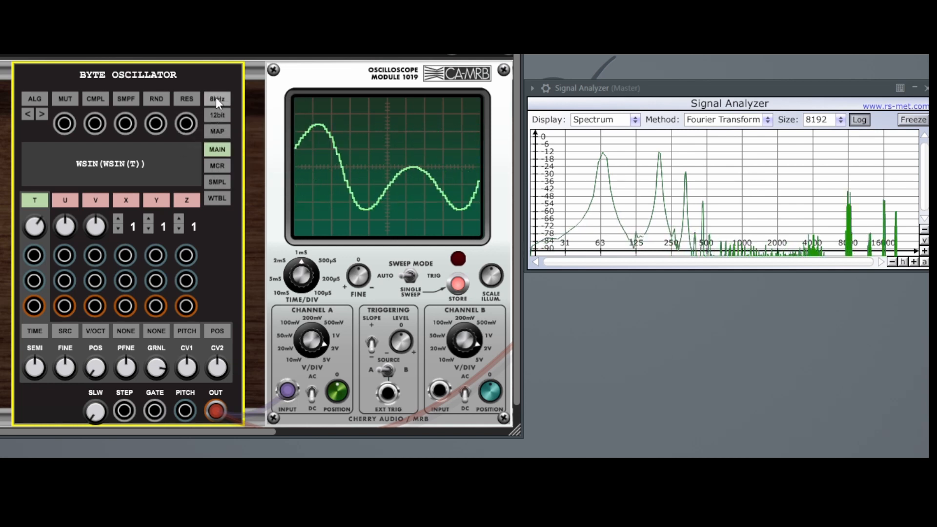
click(216, 100)
click(240, 191)
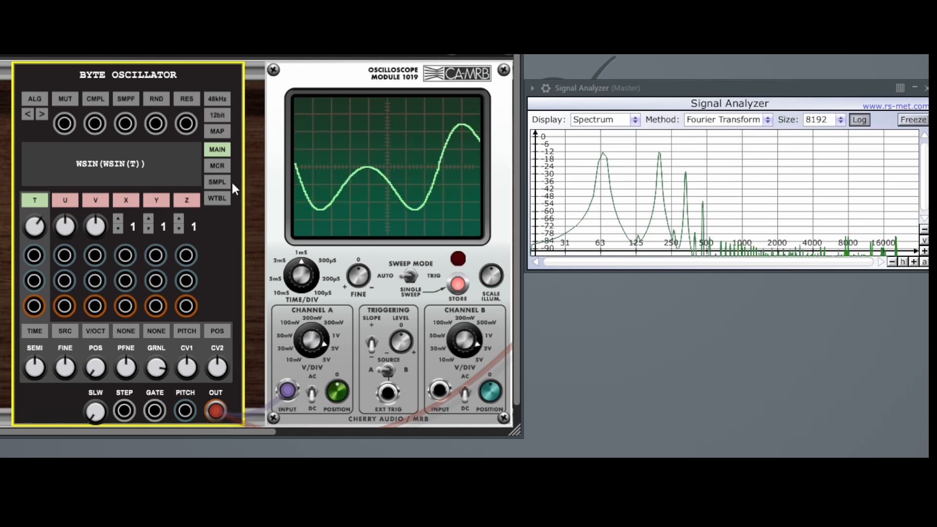
Reduce the formula to WSIN(T) and set the oscilloscope's TIME/DIV to 2mS.
click(130, 160)
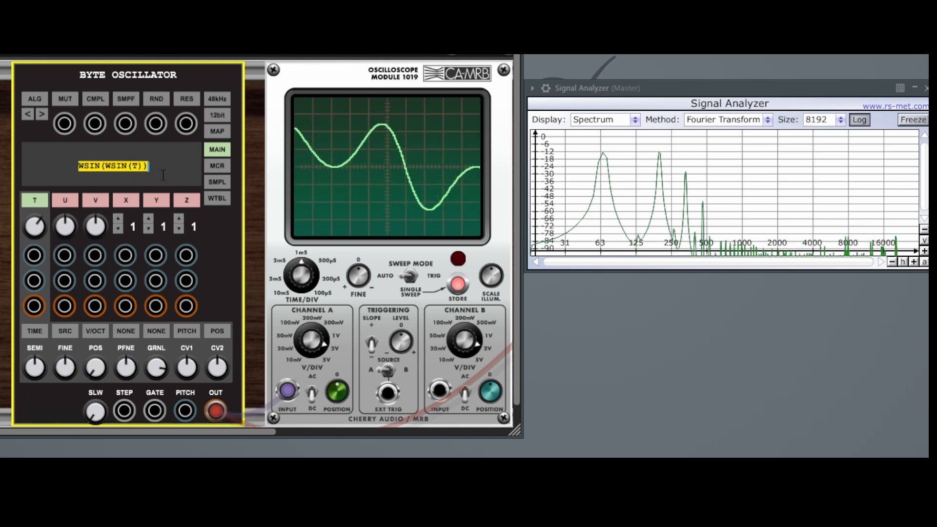
click(153, 166)
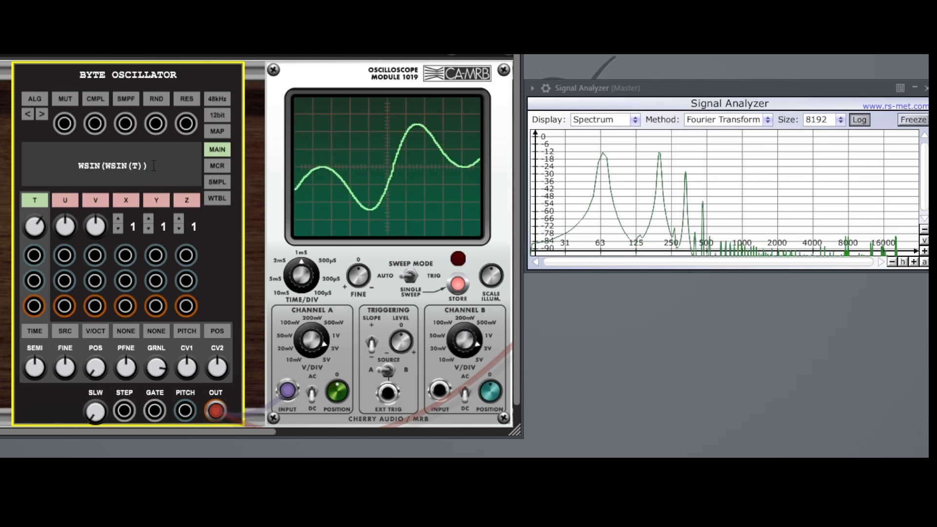
key(BackSpace)
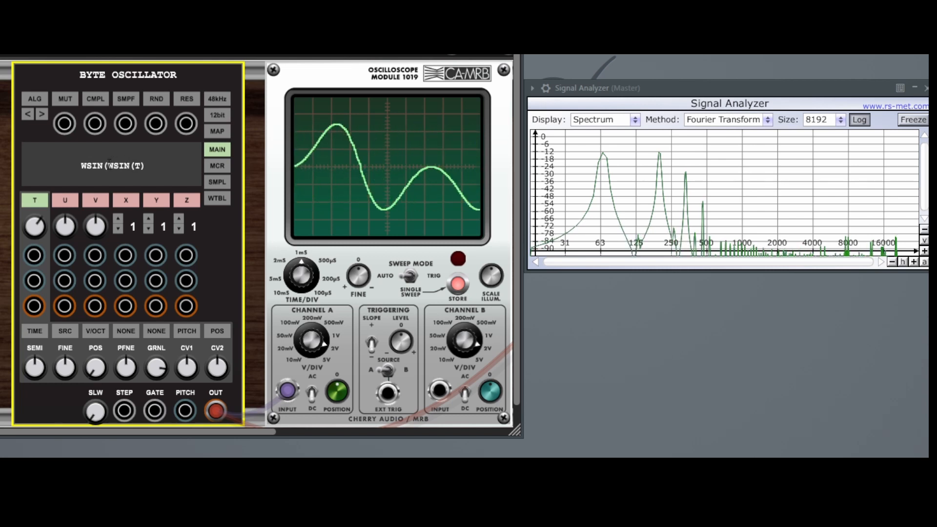
key(Delete)
key(Delete)
key(Delete)
key(Delete)
key(Delete)
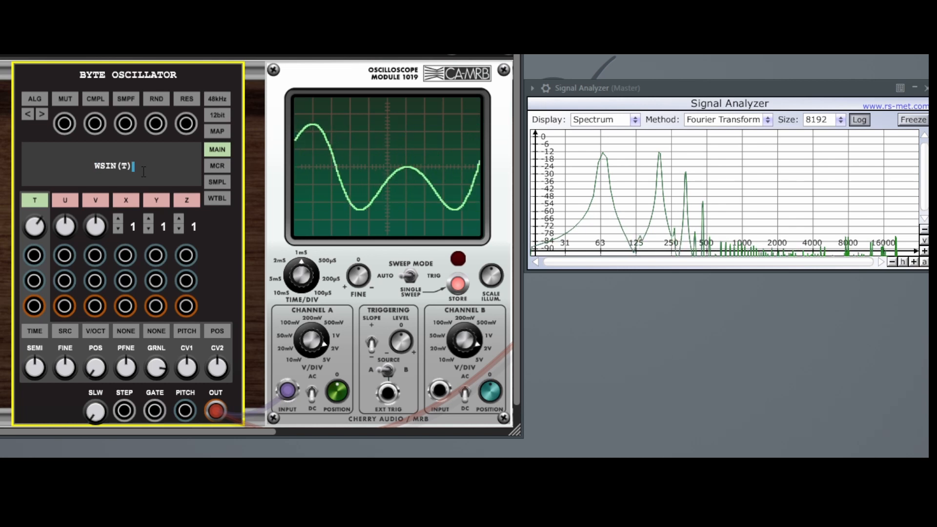
key(Return)
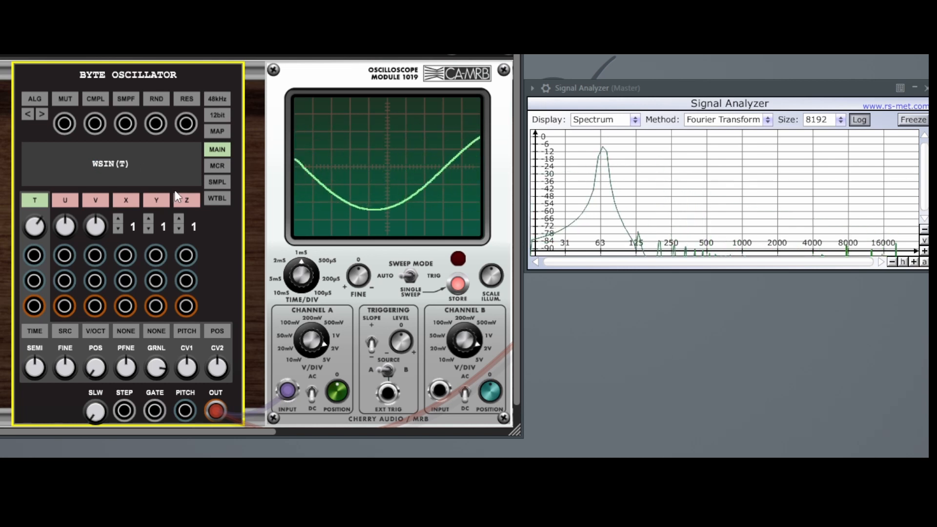
drag(300, 276, 297, 292)
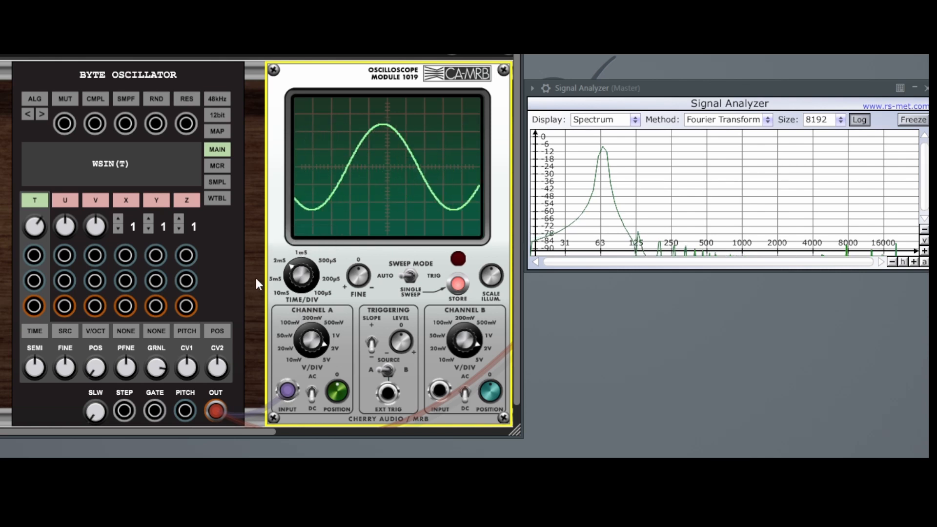
Try the WSIN(T) waveform at 4bit, reduce the sample rate to 8kHz, and raise the bit depth to 9bit.
click(219, 117)
click(229, 122)
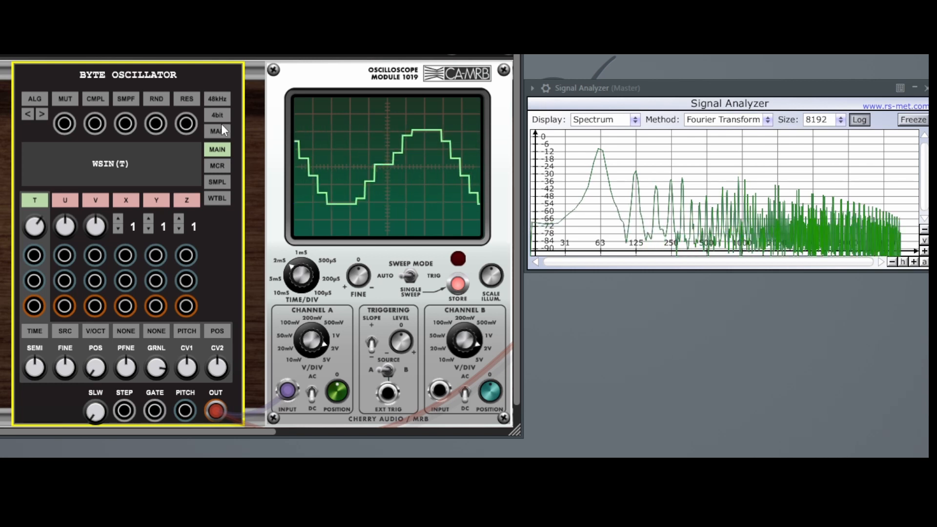
click(219, 99)
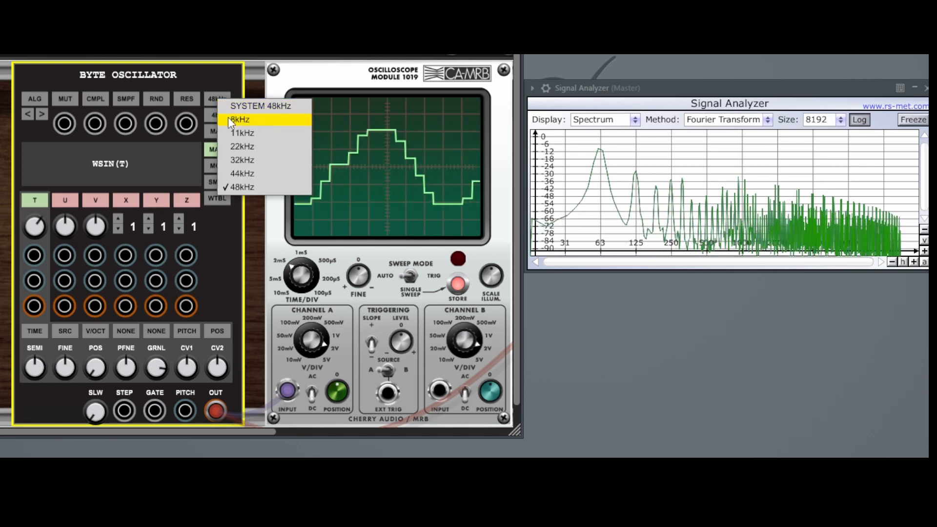
click(229, 120)
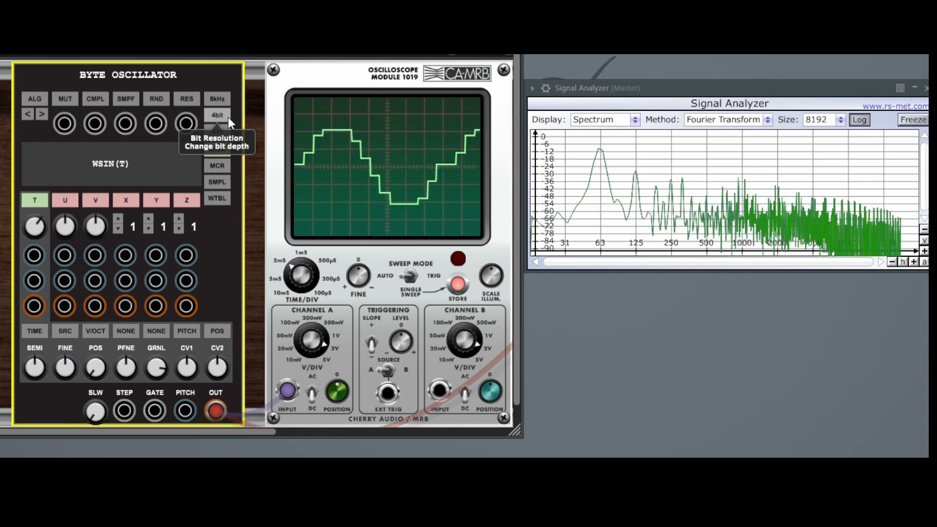
click(224, 114)
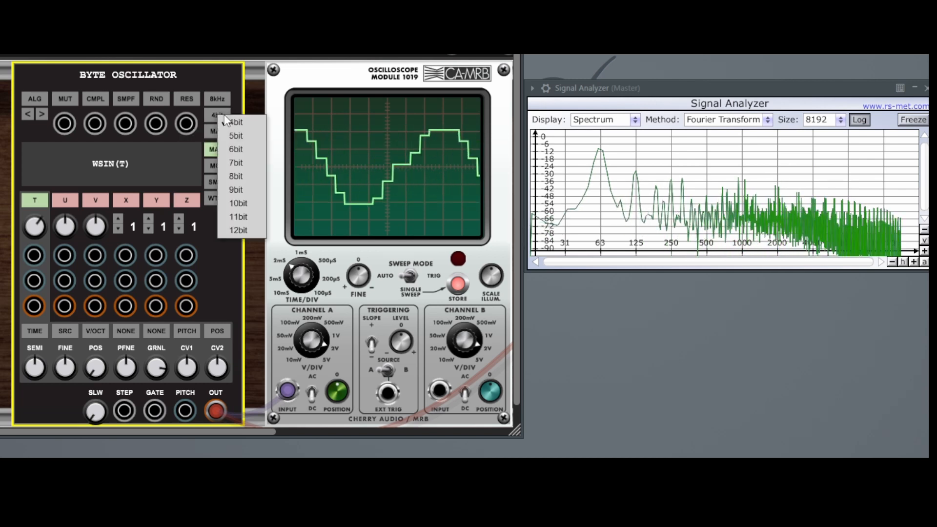
click(244, 188)
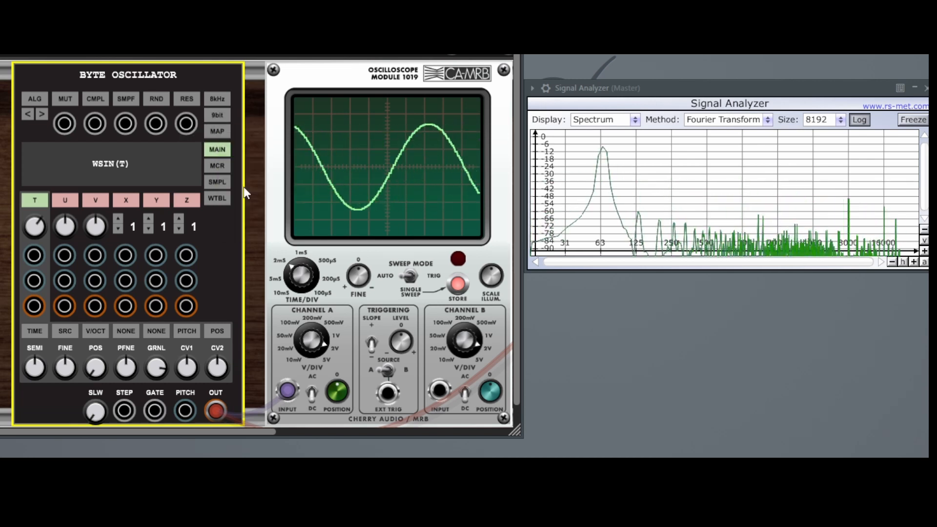
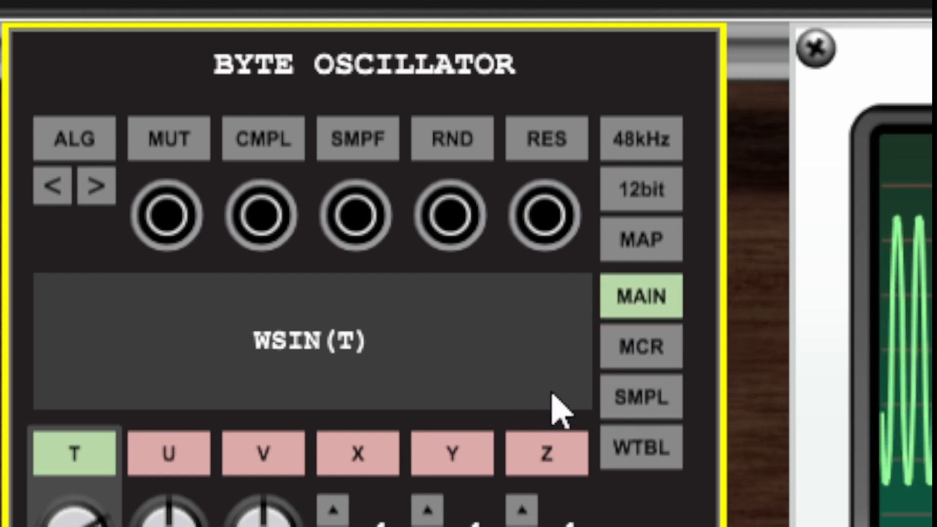
Show the oscillator's sample page and load Door_1 into sample slot 1.
click(644, 402)
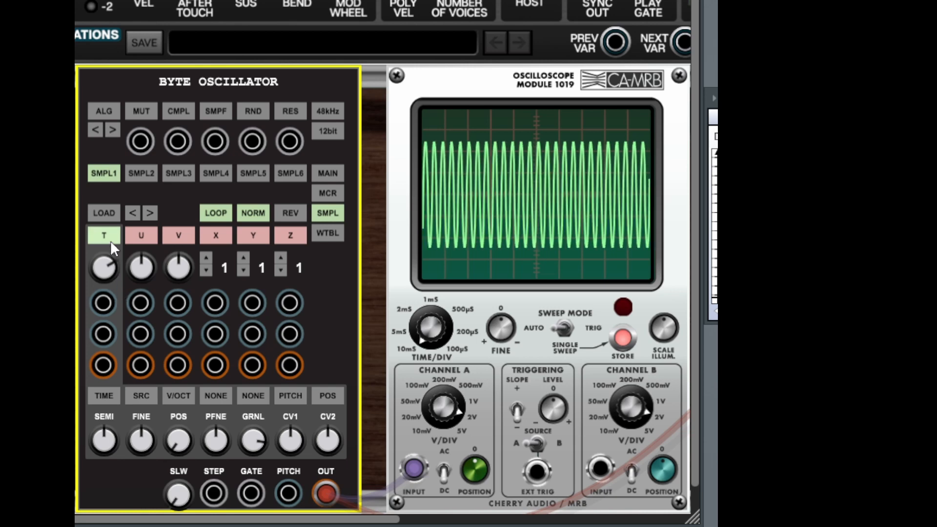
click(105, 213)
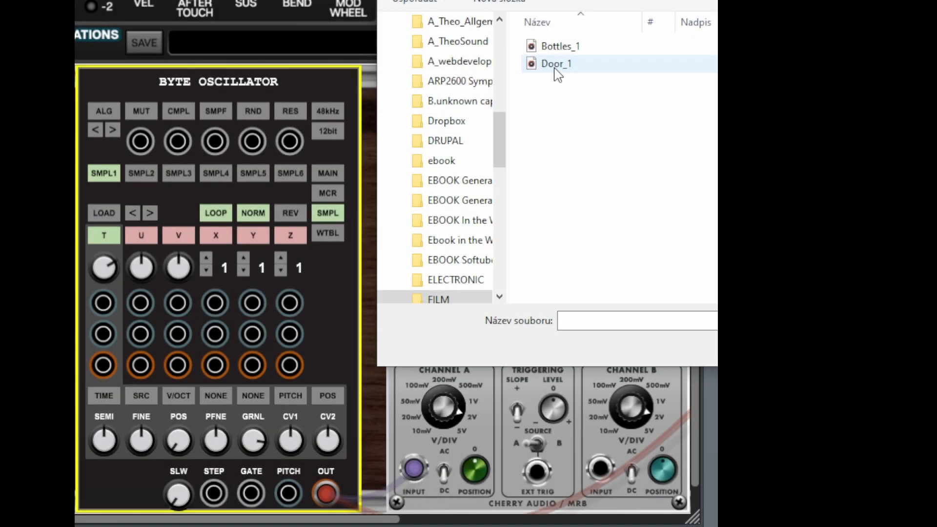
double_click(556, 64)
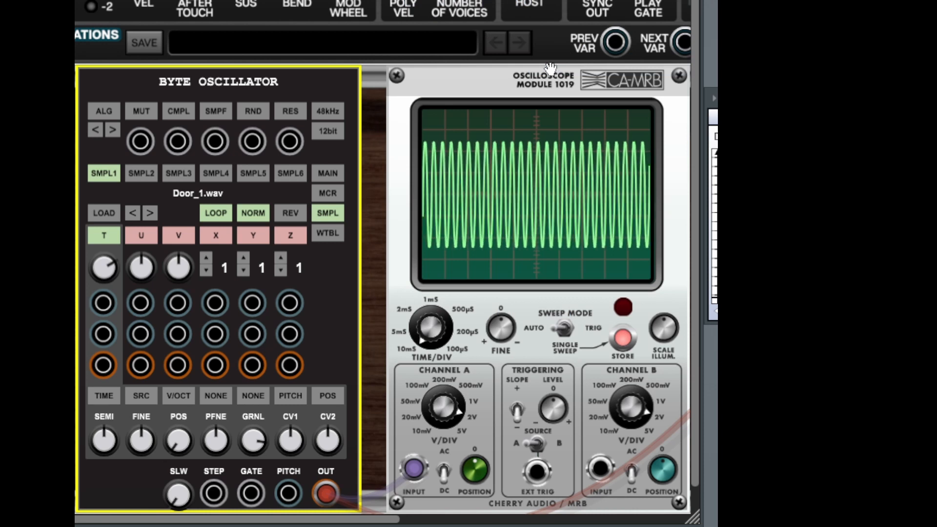
Load the Bottles_1 file into sample slot 2.
click(142, 174)
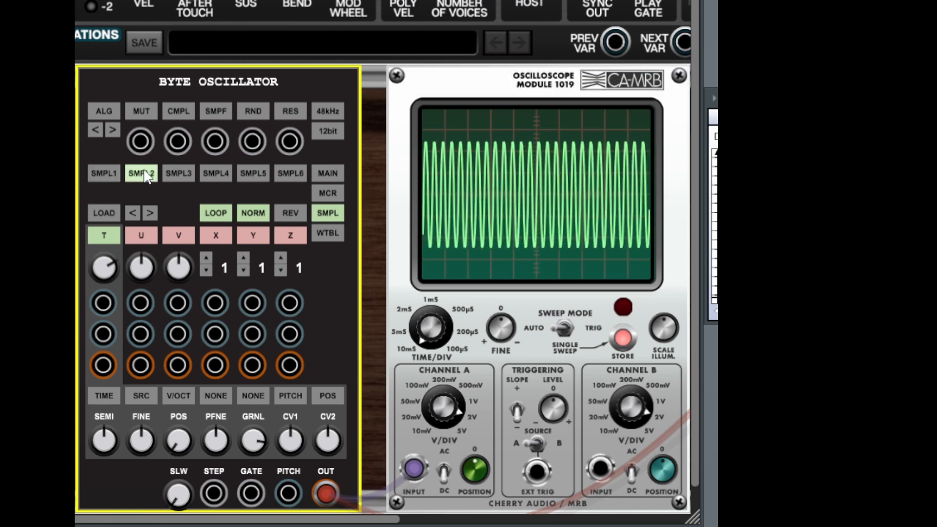
click(105, 211)
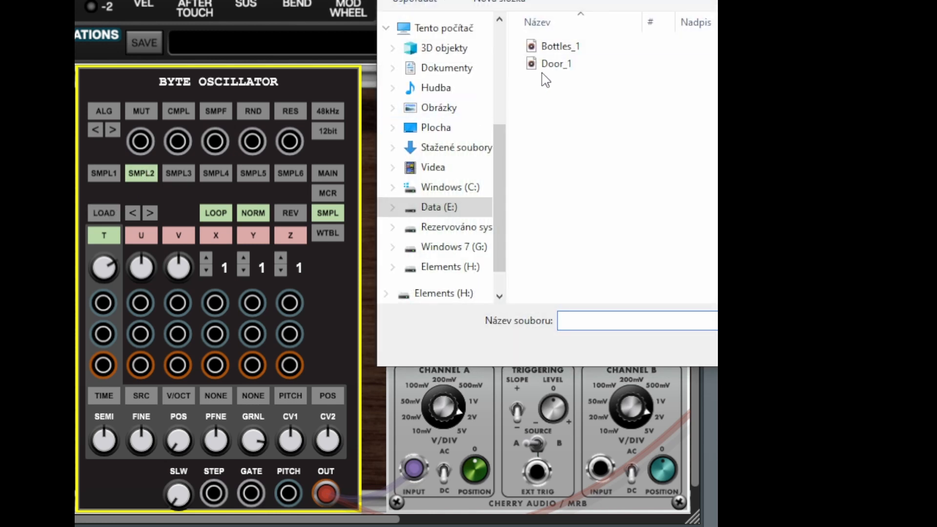
click(559, 48)
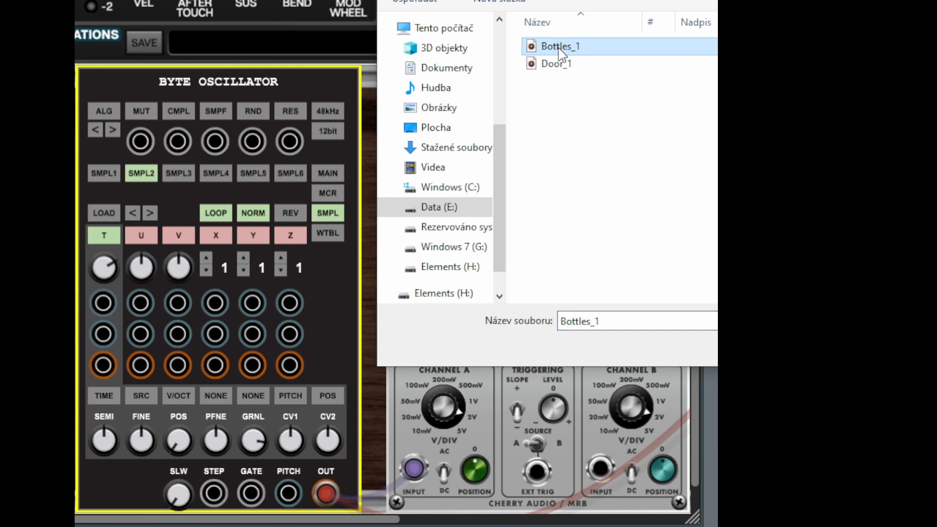
double_click(559, 49)
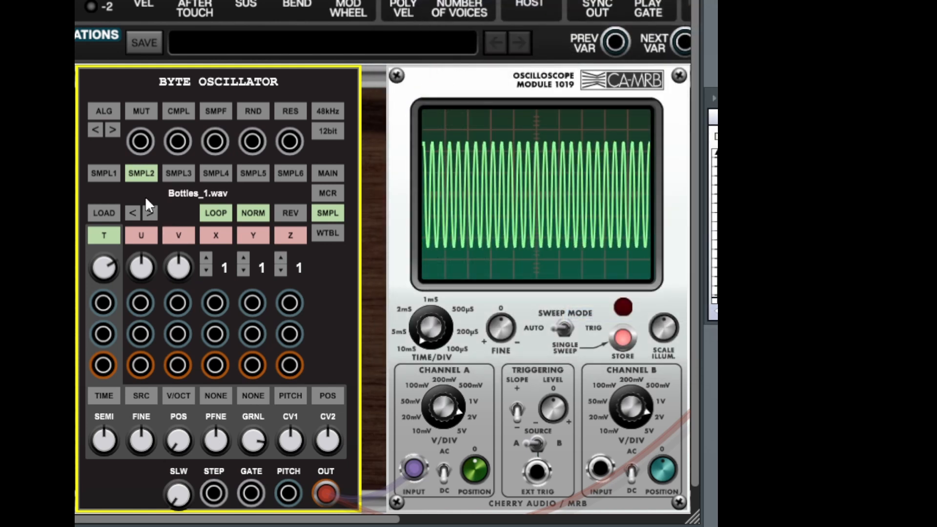
Check sample slots 1 and 2, and cycle slot 2 backward and forward through the available samples.
click(108, 174)
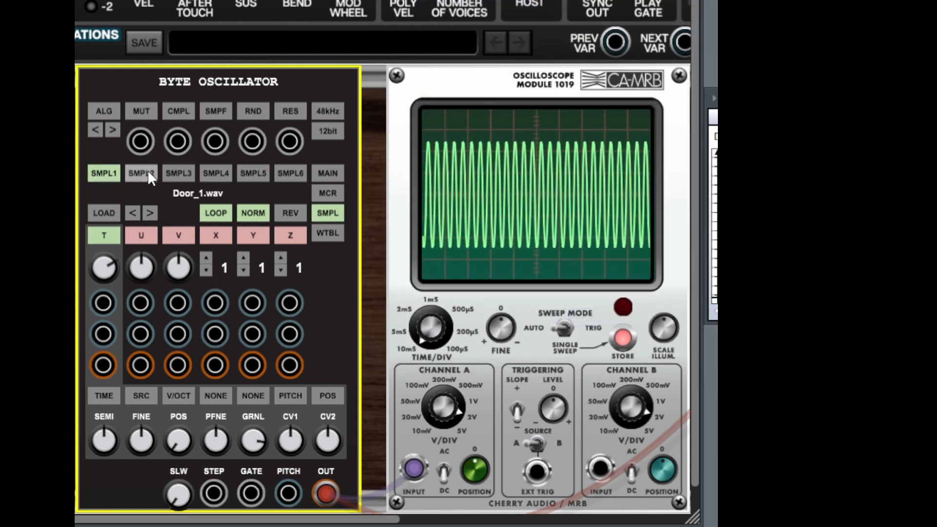
click(149, 172)
click(131, 212)
click(148, 210)
click(132, 213)
Alternate between sample slots 1 and 2 to view the file loaded in each.
click(104, 174)
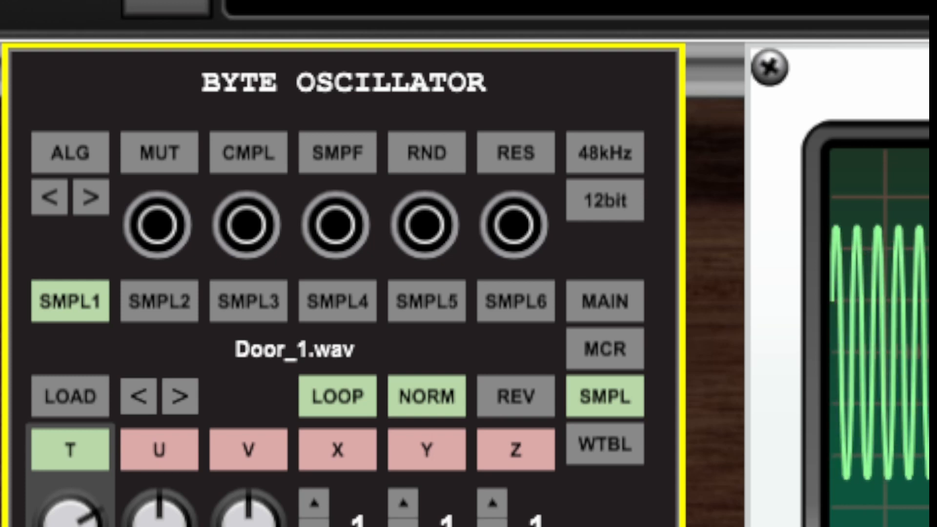
click(153, 305)
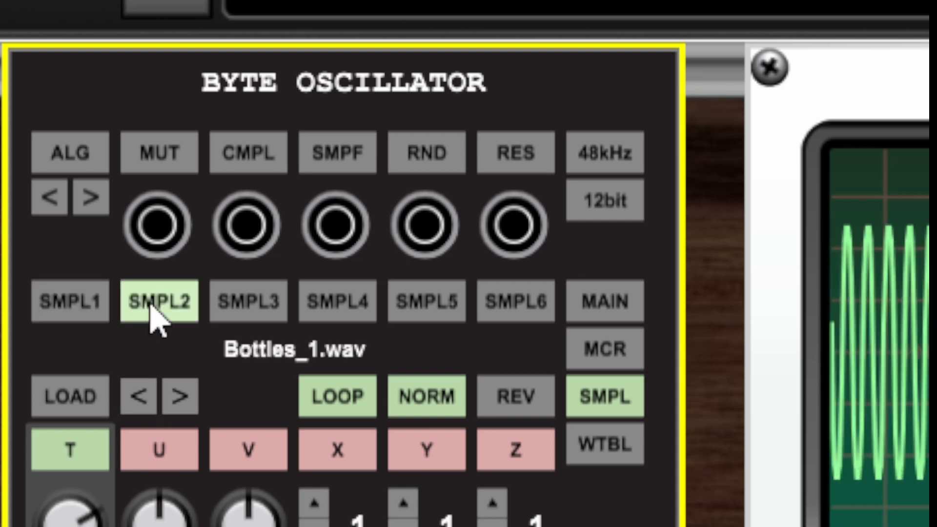
click(69, 313)
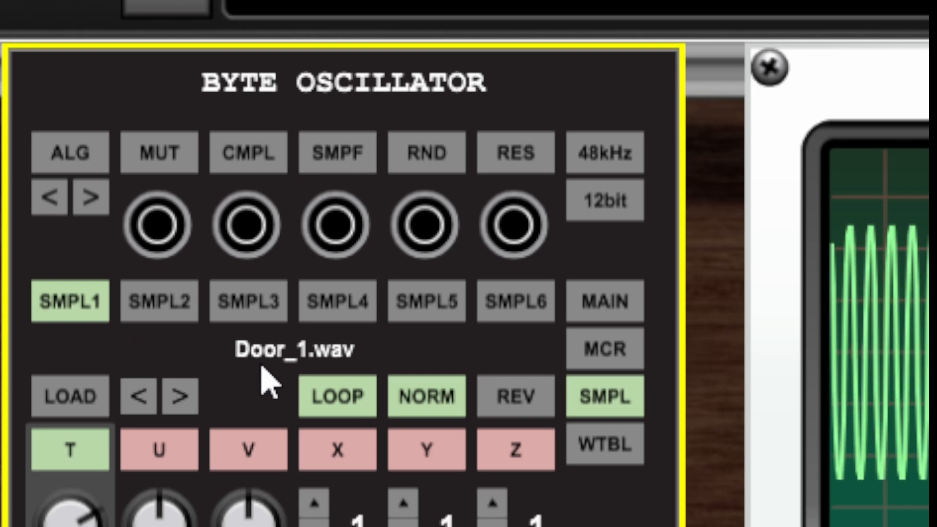
click(153, 312)
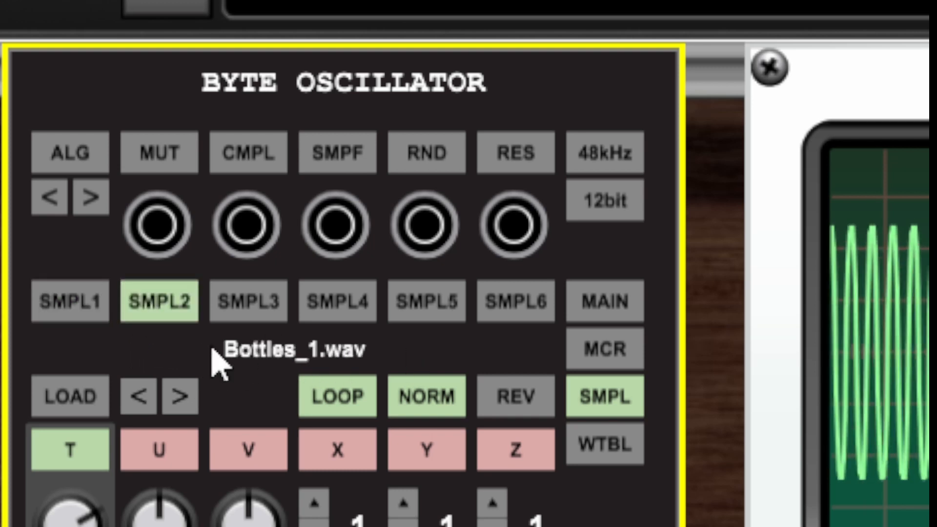
Disable looping and enable reverse playback for Door_1.wav in sample slot 1.
click(87, 315)
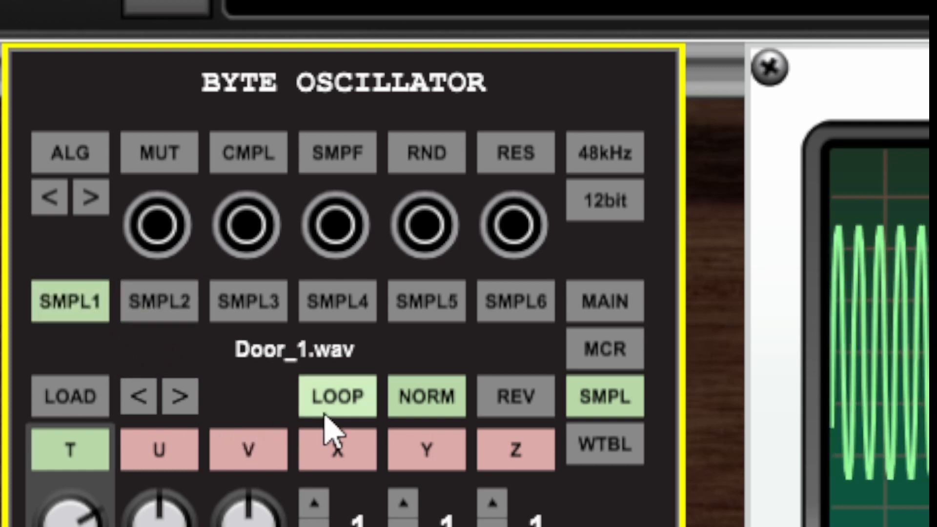
click(341, 410)
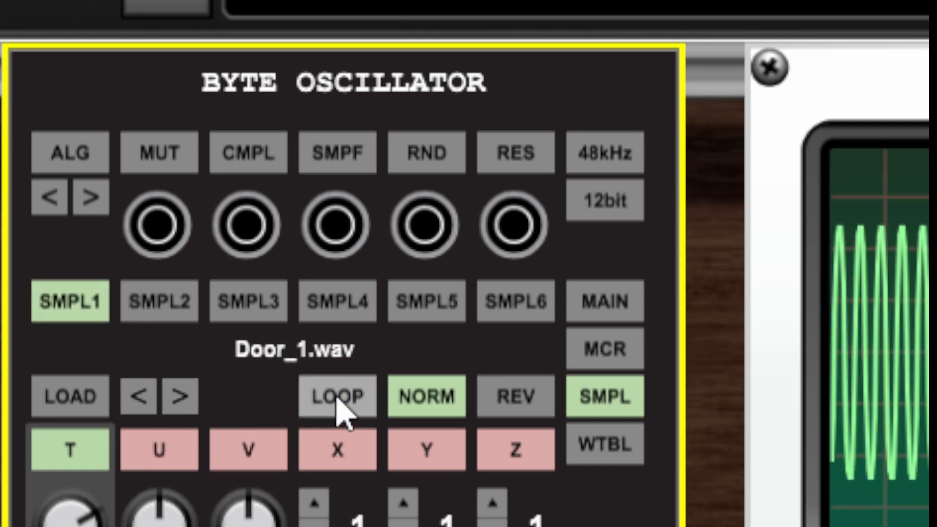
click(533, 408)
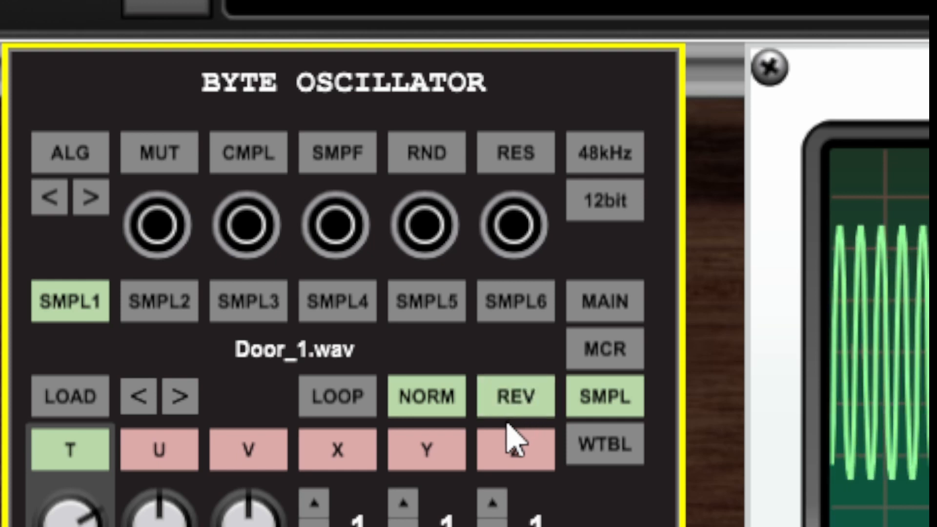
Switch repeatedly between sample slots 1 and 2 to compare their individual loop, normalize and reverse settings.
click(174, 313)
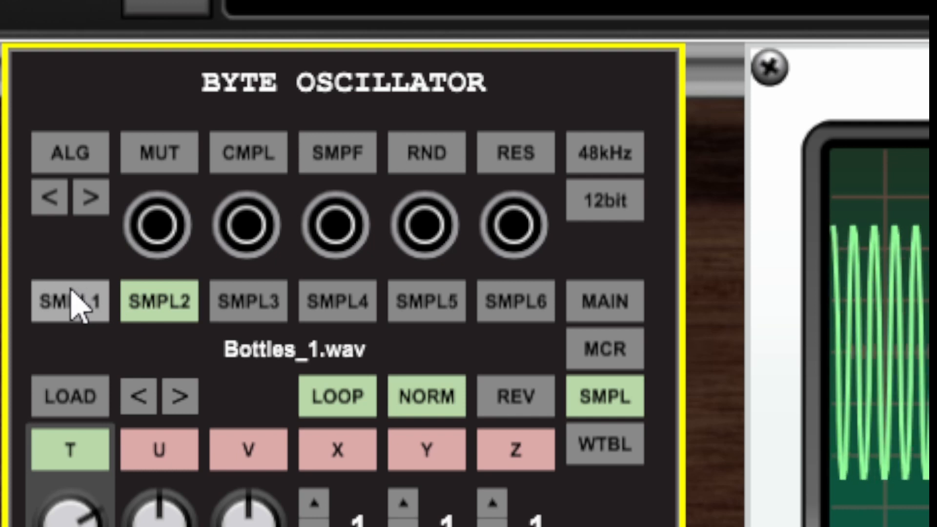
click(77, 300)
click(166, 299)
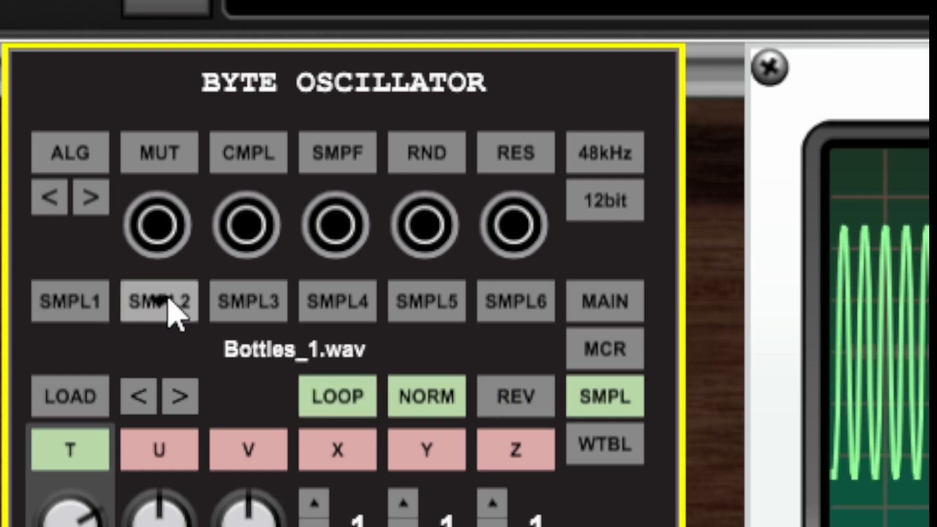
click(78, 300)
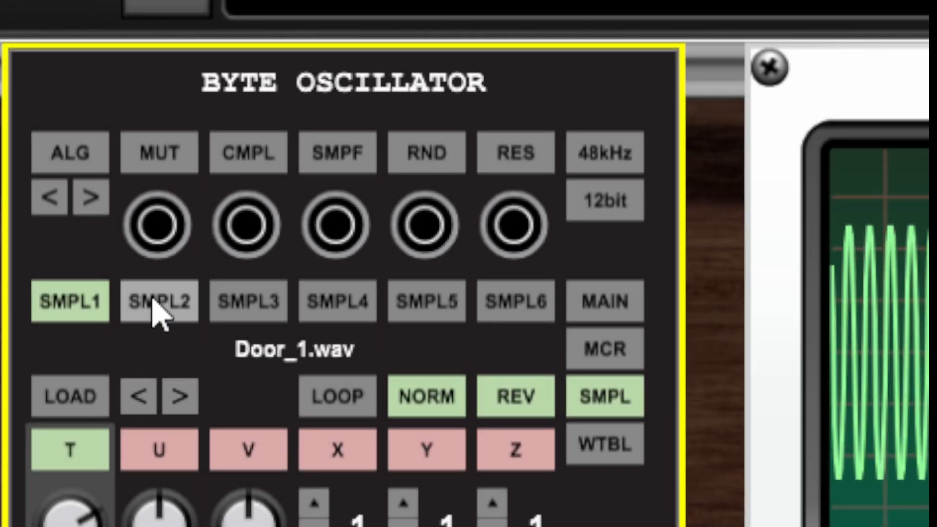
click(166, 313)
click(71, 308)
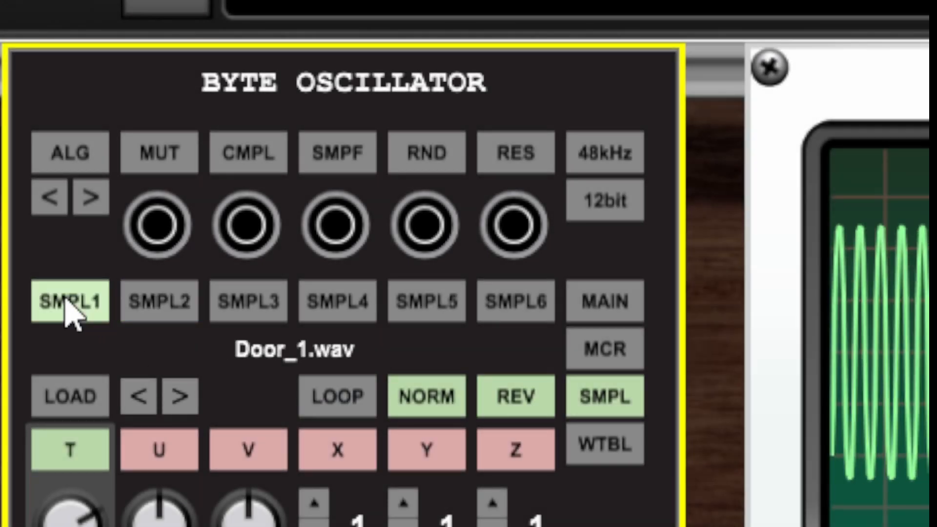
click(162, 313)
click(83, 305)
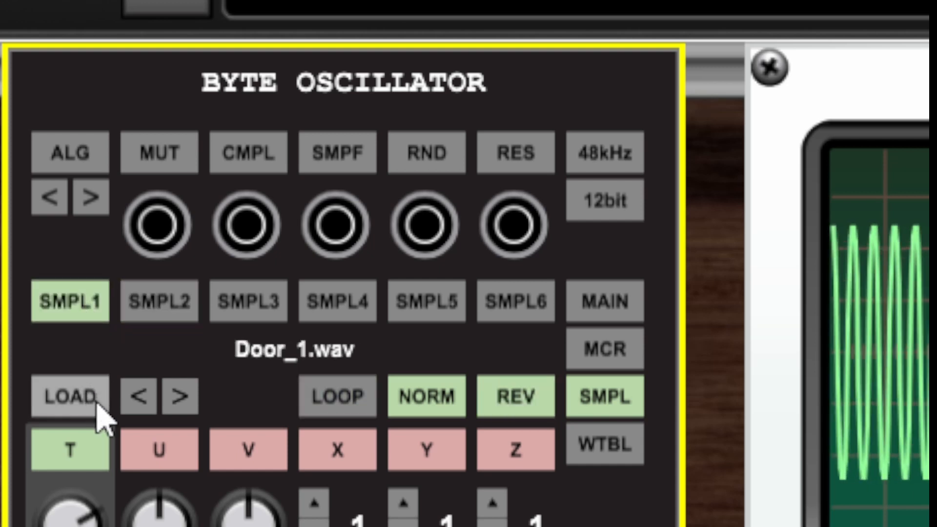
Try Bottles_1.wav in sample slot 1, compare it with slot 2, and return slot 1 to Door_1.wav.
click(179, 396)
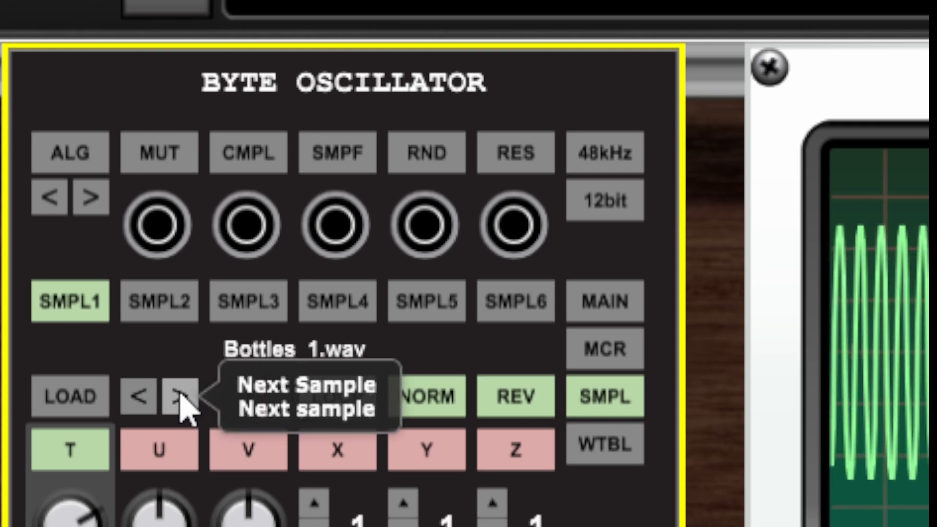
click(157, 295)
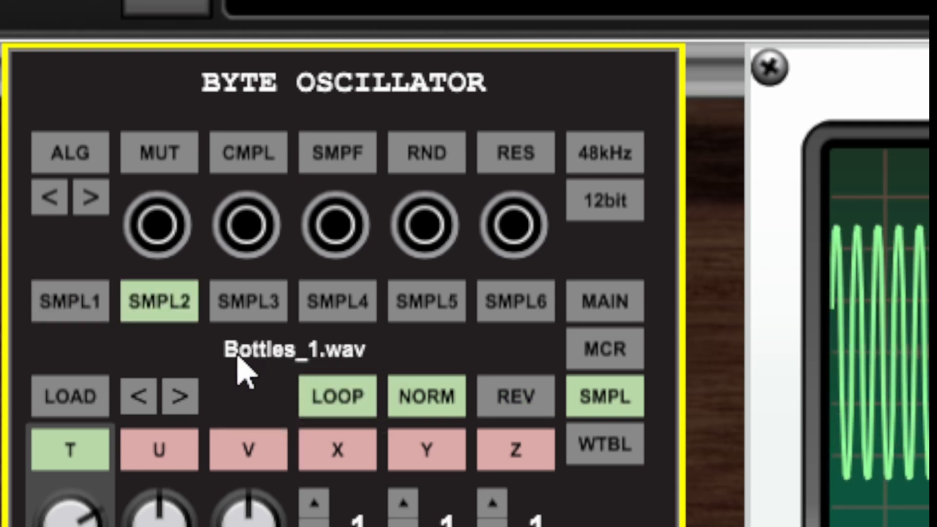
click(81, 301)
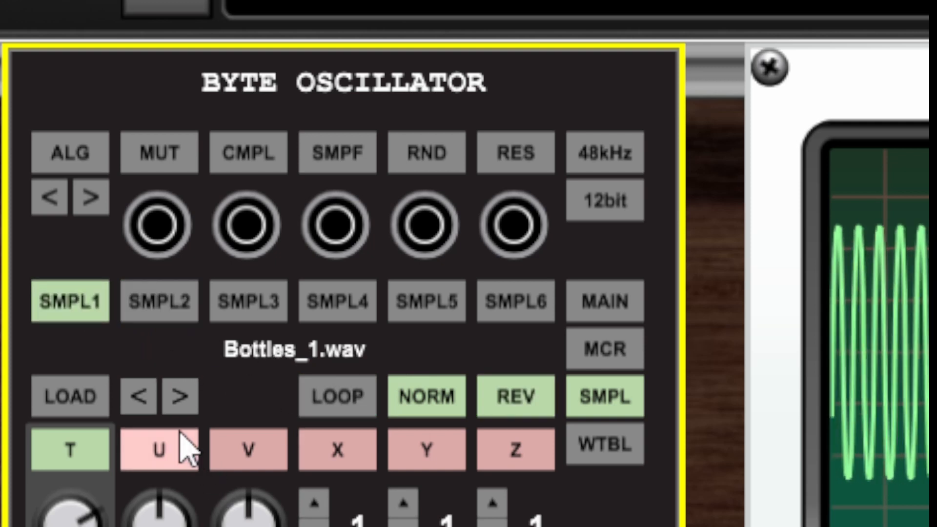
click(141, 398)
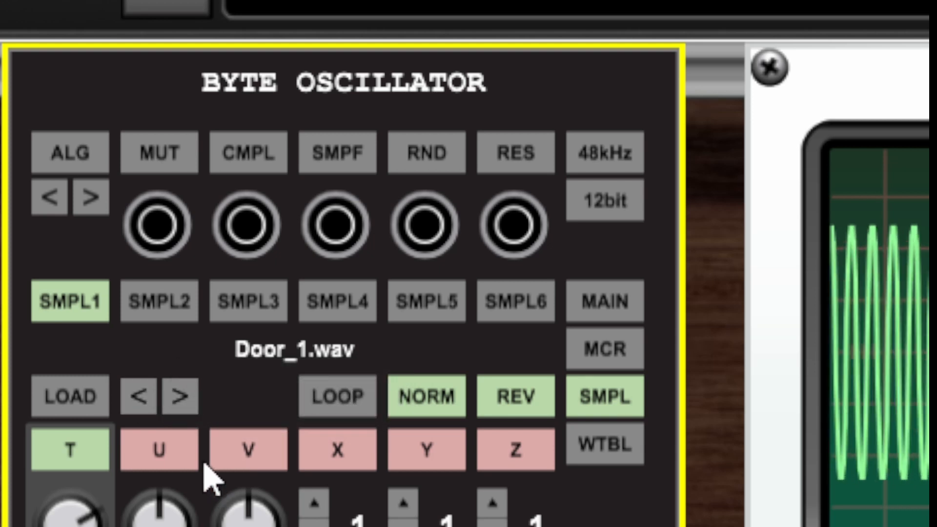
Change sample slot 2 to Door_1.wav and compare its settings with those of slot 1.
click(165, 299)
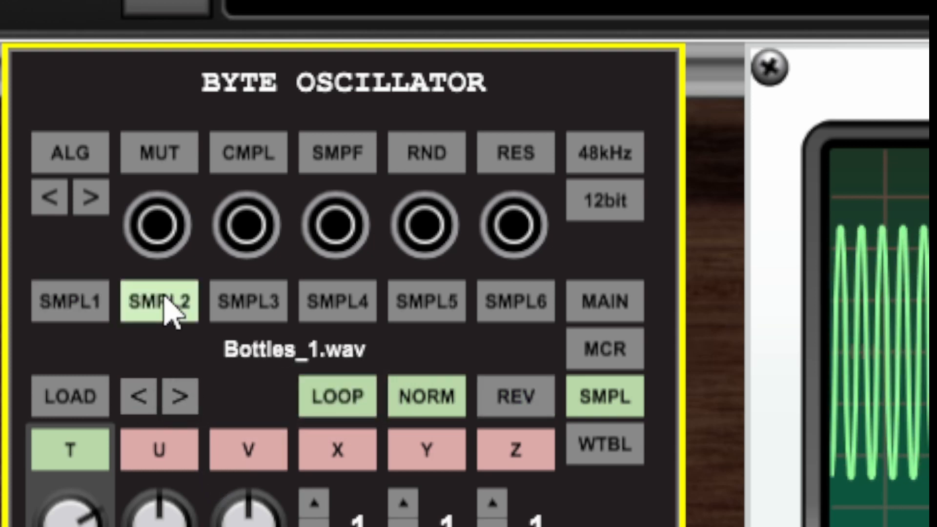
click(142, 396)
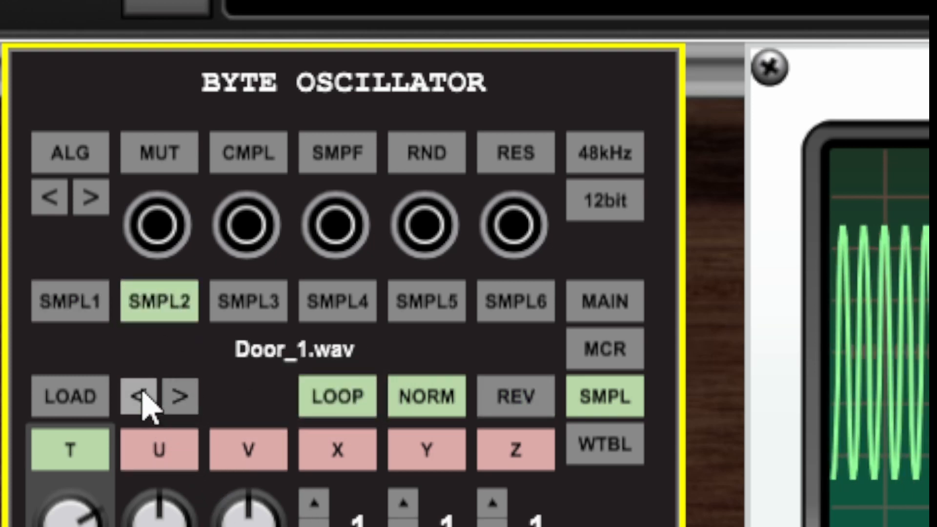
click(79, 313)
click(157, 313)
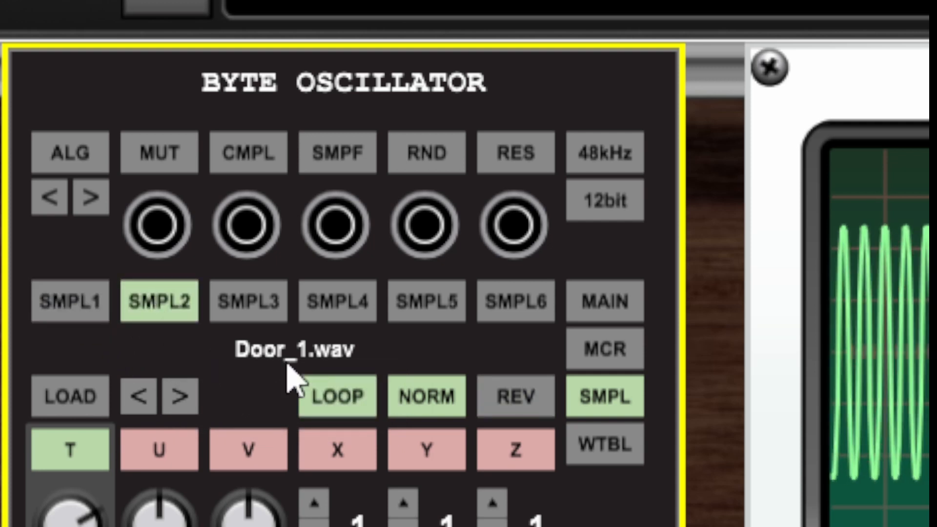
click(74, 313)
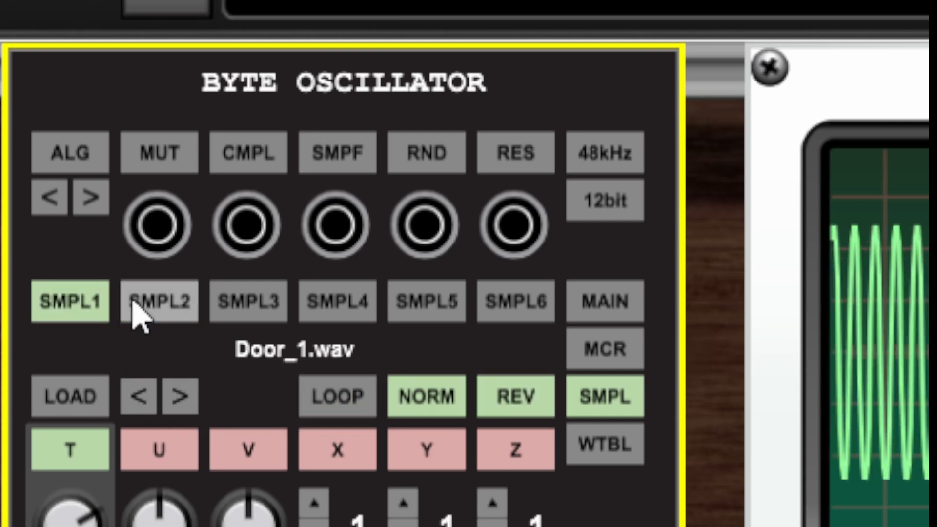
click(168, 315)
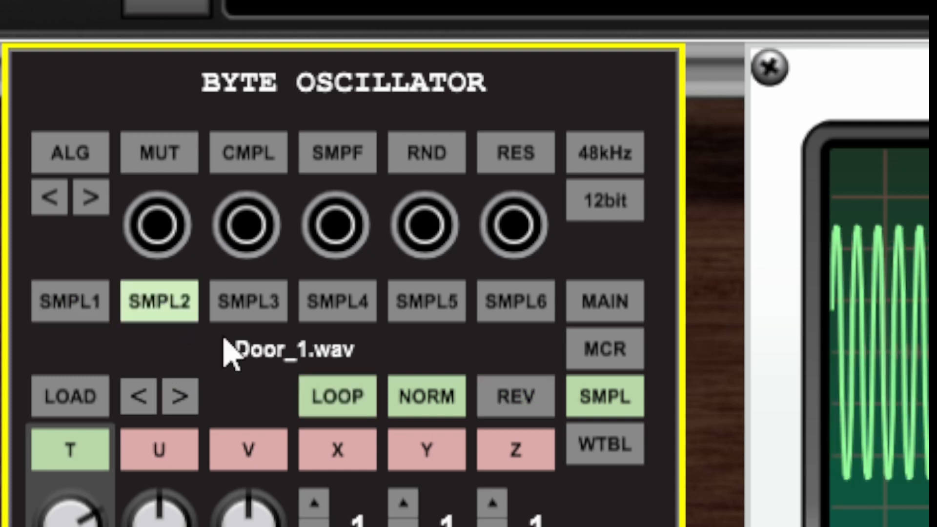
Cycle slot 2 forward and backward between Door_1.wav and Bottles_1.wav, ending on Bottles_1.wav.
click(183, 403)
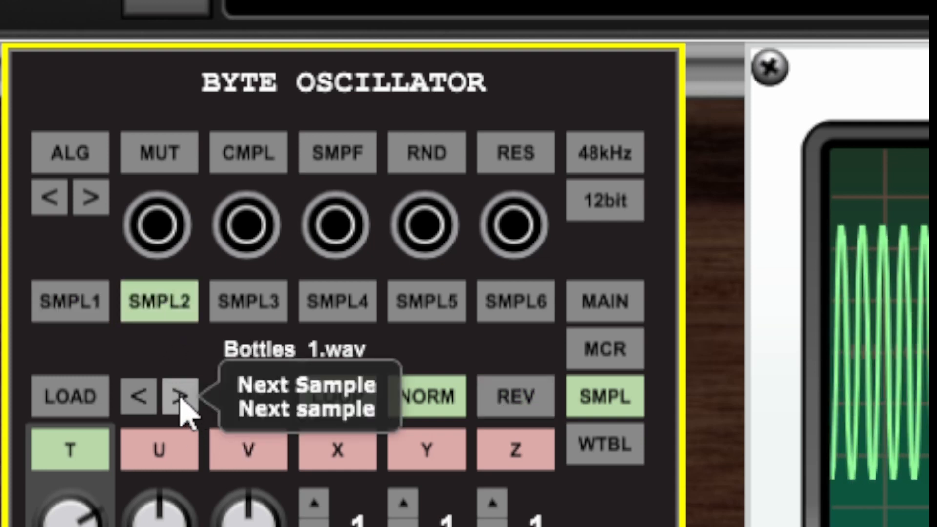
click(137, 398)
click(178, 397)
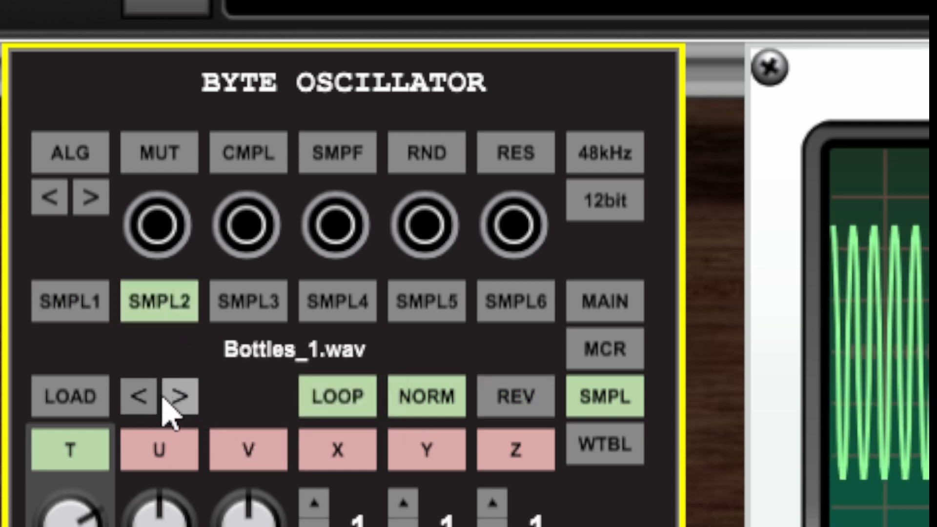
click(146, 405)
click(183, 405)
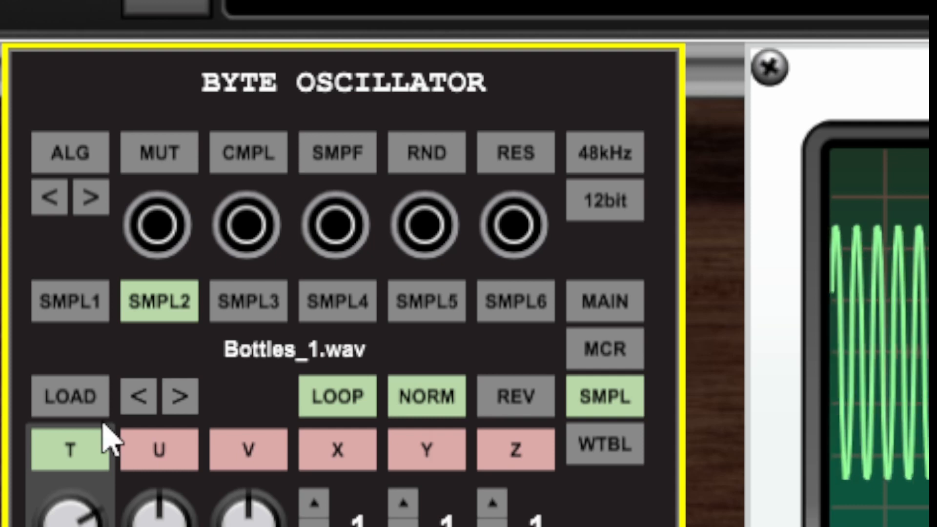
Re-enable looping for Door_1.wav in sample slot 1 and return to the main formula page.
click(91, 311)
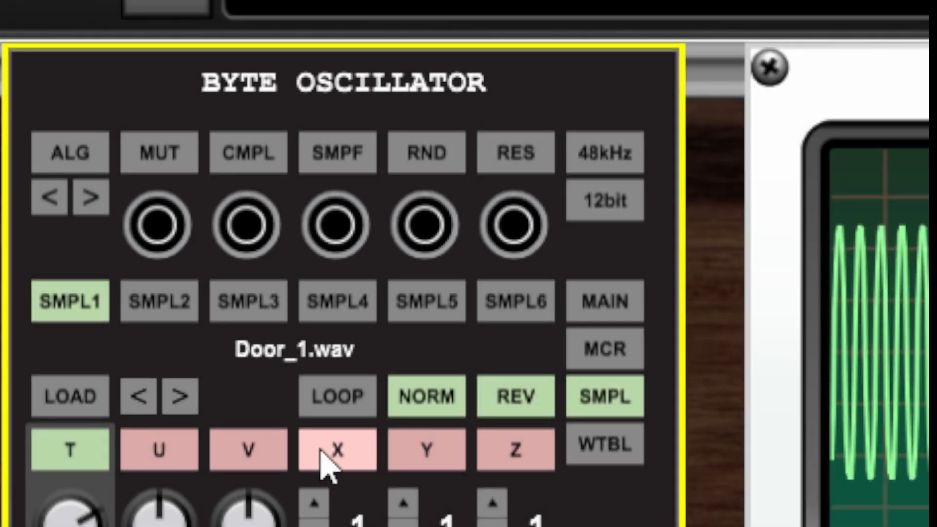
click(338, 408)
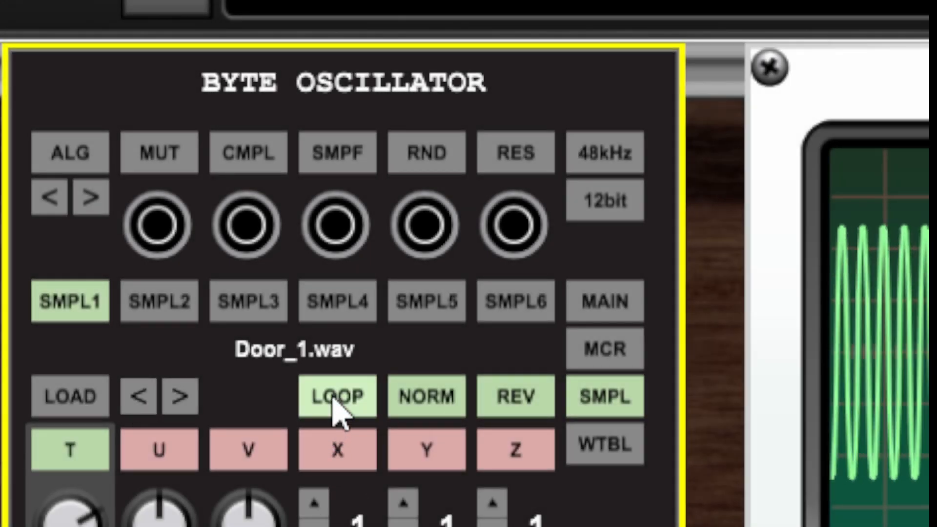
click(599, 309)
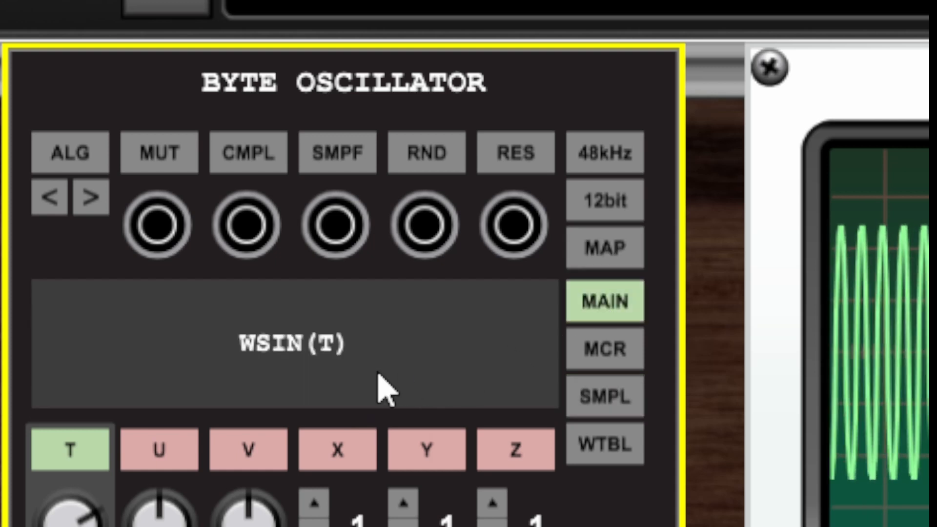
Replace the formula with SMPL1(T) so the oscillator plays the first sample slot.
click(367, 352)
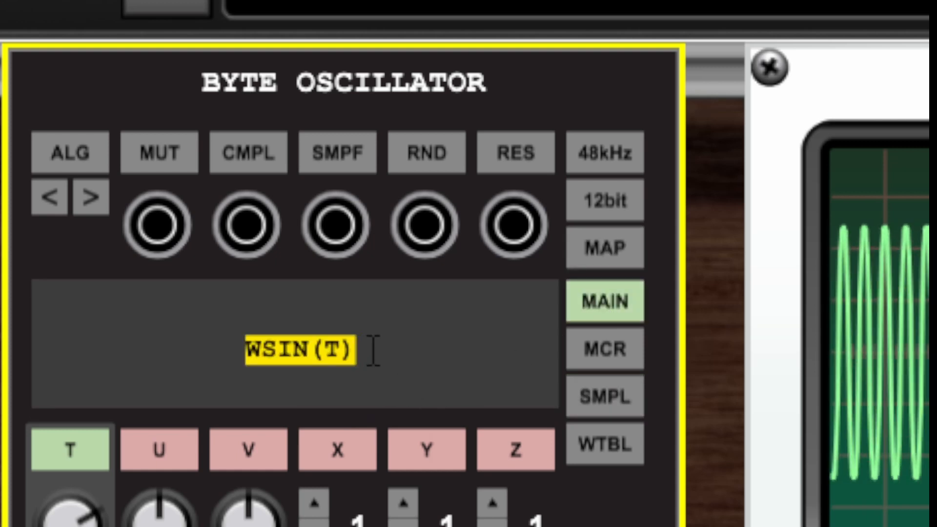
text(SMPL1()
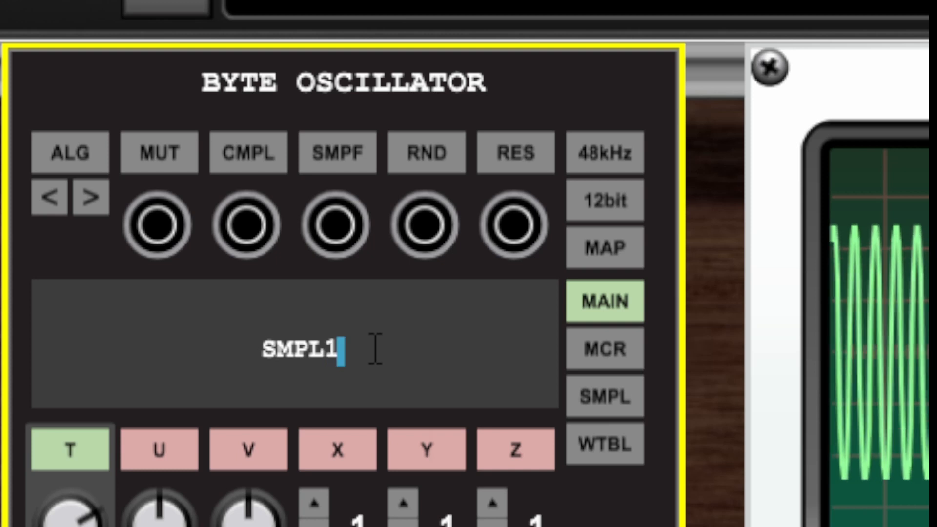
text(T))
key(Return)
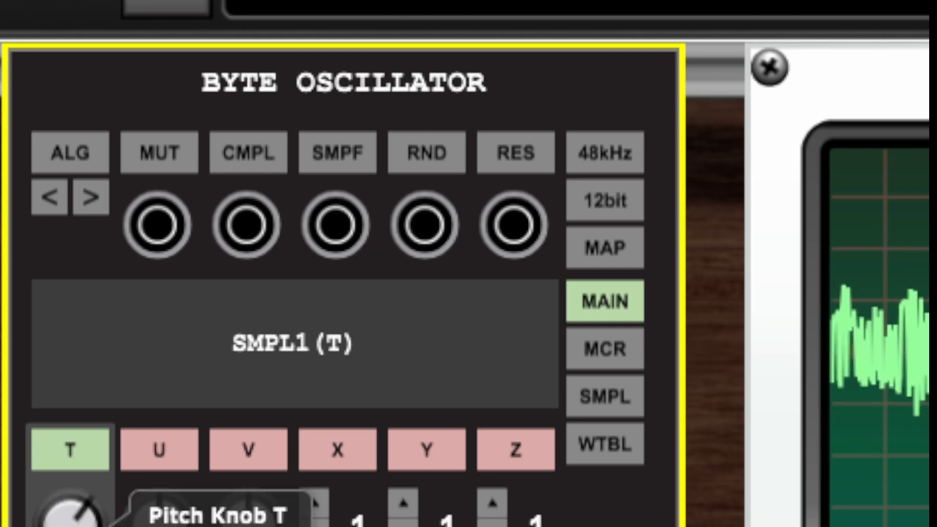
Lower the pitch of variable T in stages, then raise it again to hear the sample at different speeds.
drag(70, 518, 71, 526)
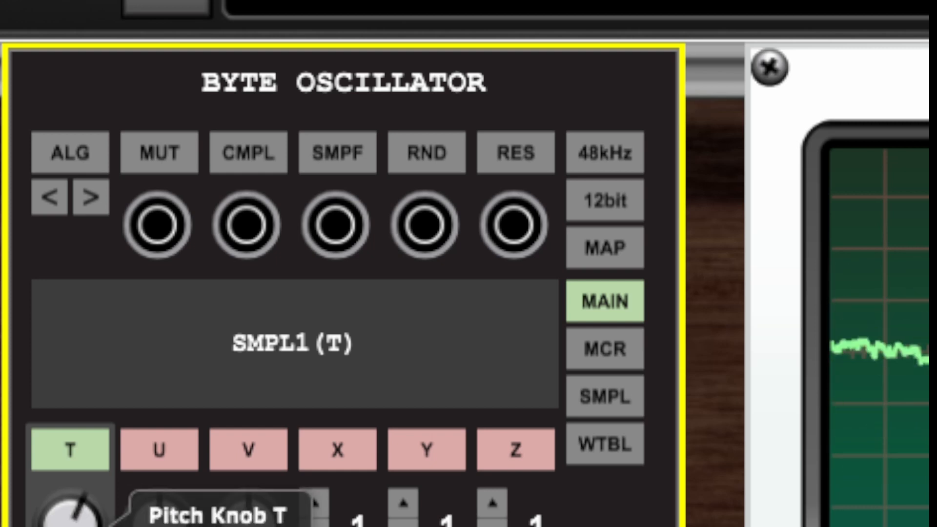
drag(71, 519, 71, 526)
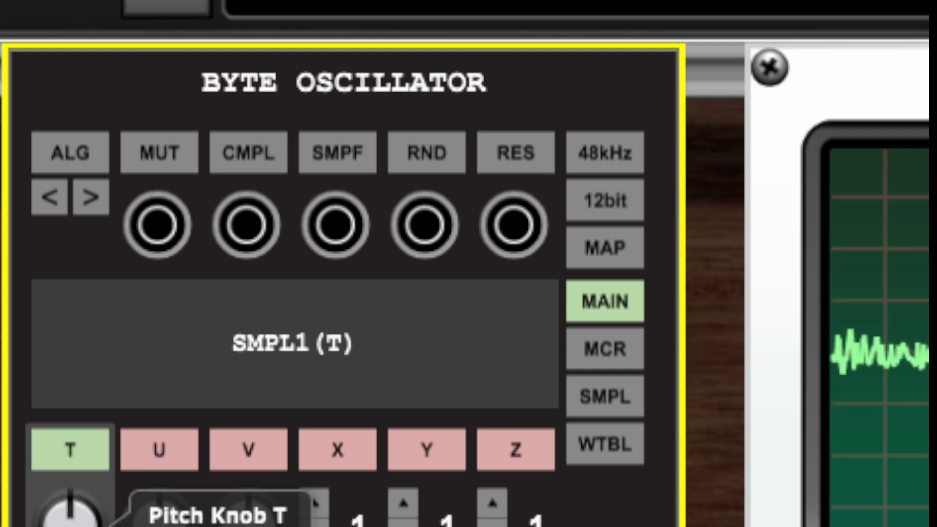
drag(71, 518, 83, 463)
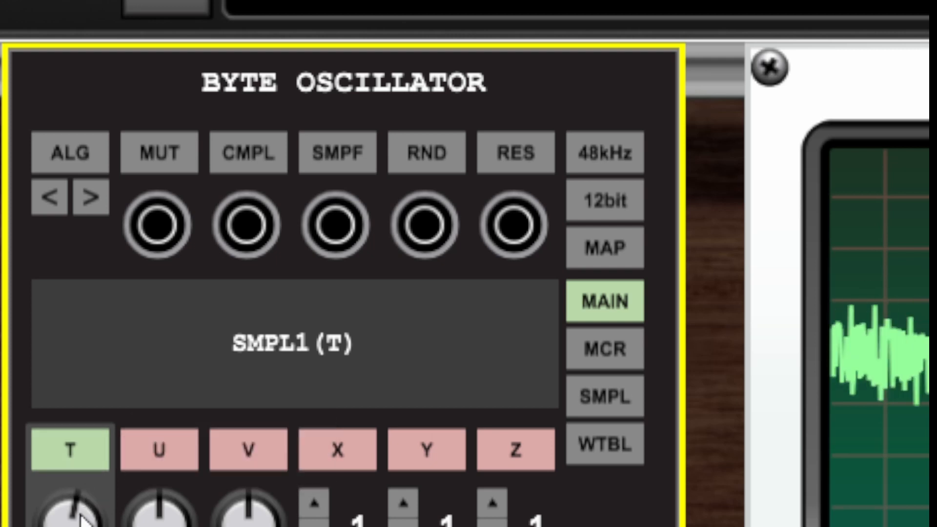
Alternate sample slot 1 between Bottles_1.wav and Door_1.wav while lowering T's pitch, ending on Bottles_1.wav.
click(616, 400)
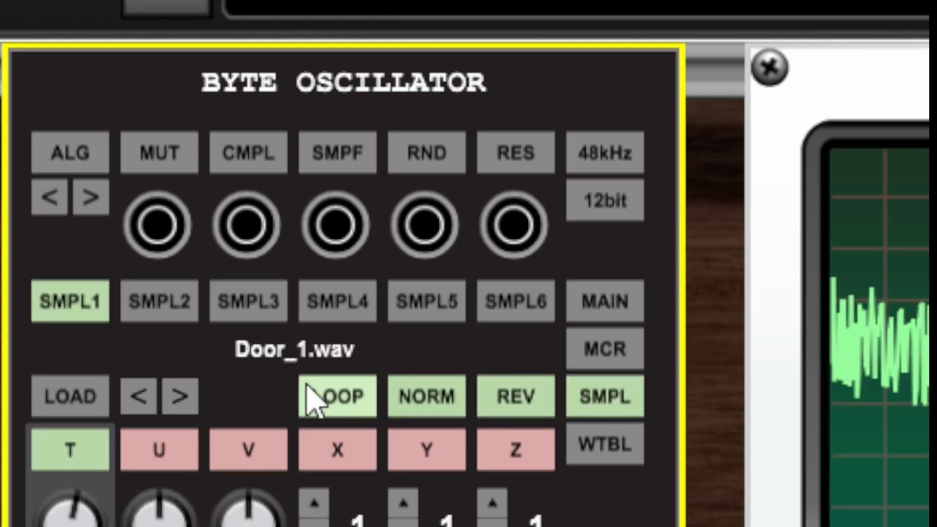
click(185, 401)
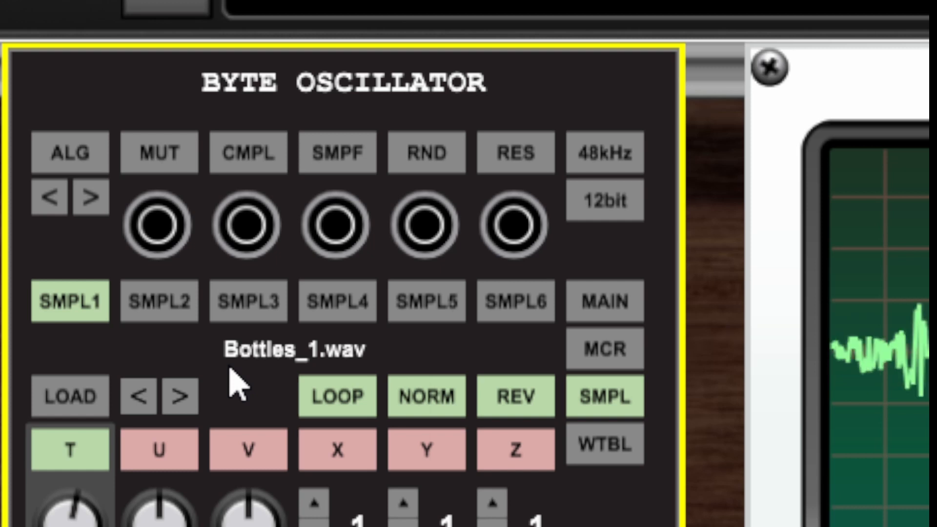
click(139, 396)
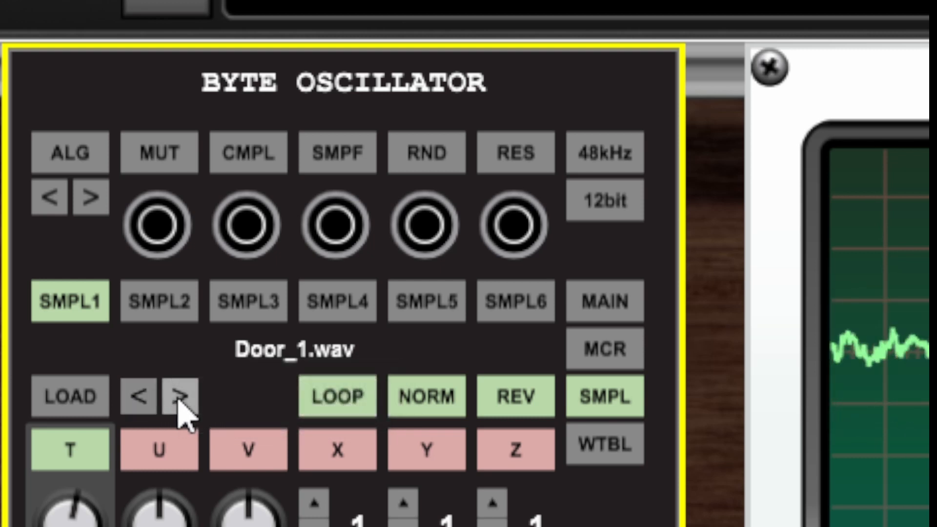
click(179, 398)
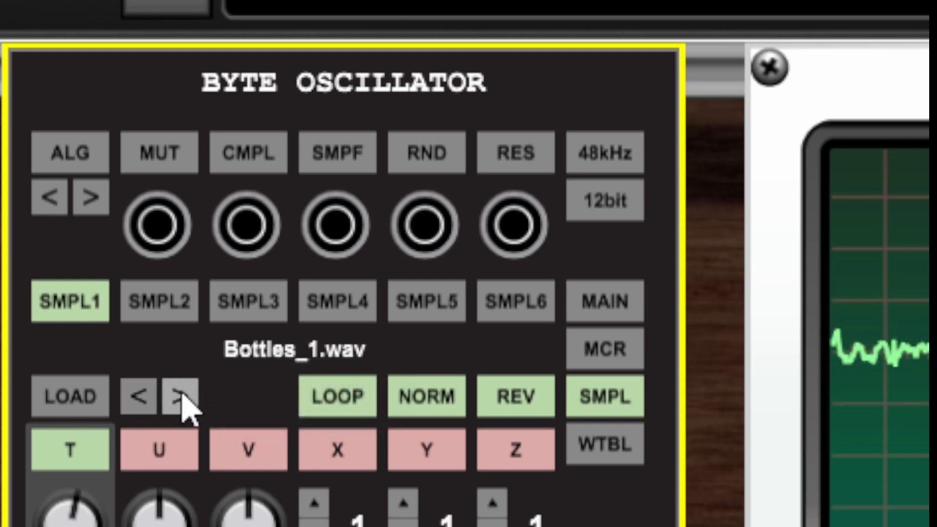
drag(76, 520, 76, 526)
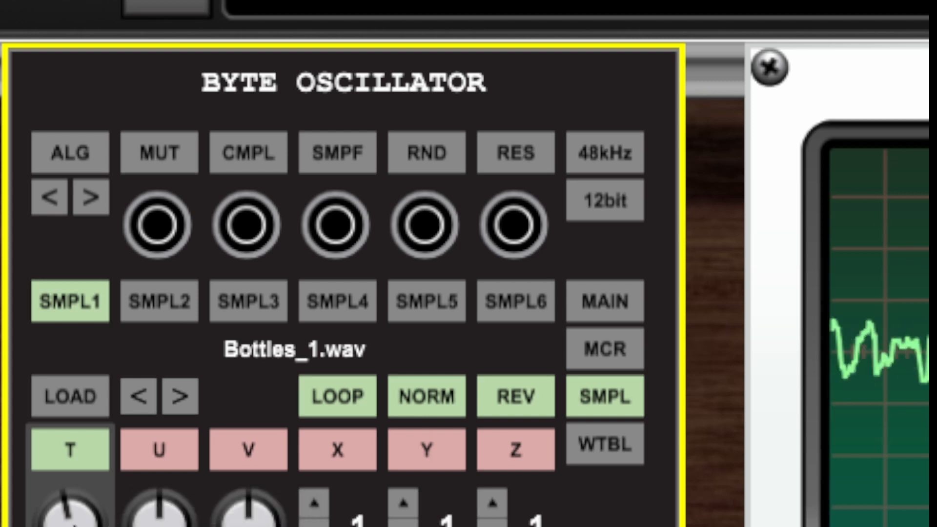
click(140, 397)
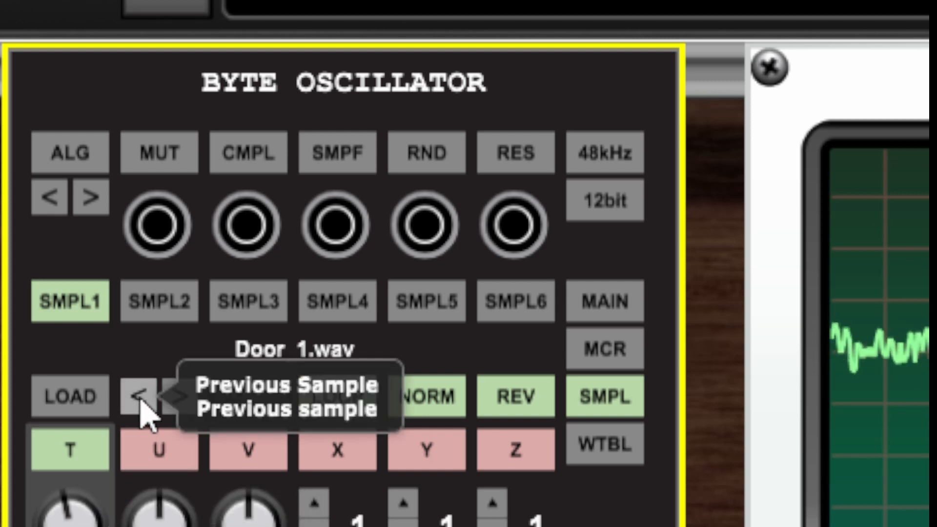
click(178, 399)
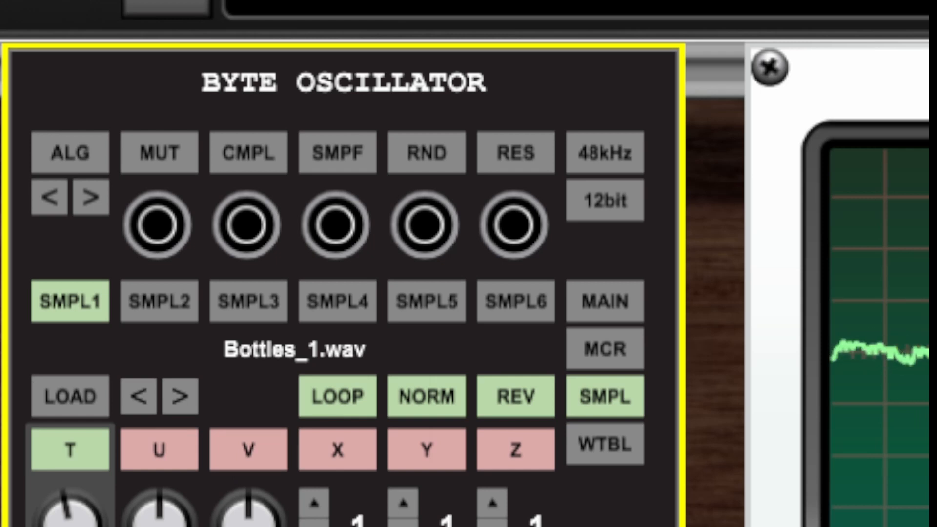
Compare sample slots 1 and 2, return slot 1 to Door_1.wav, and raise T's pitch on the main formula page.
click(166, 303)
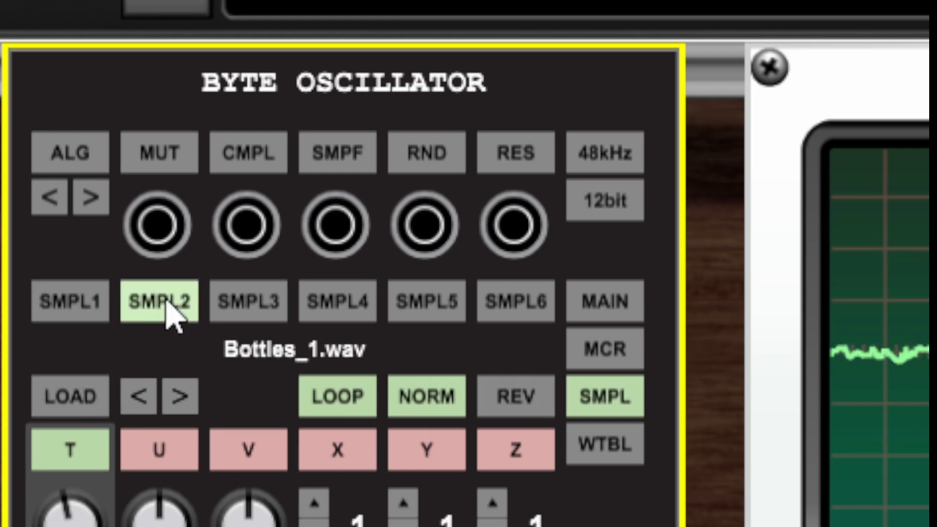
click(84, 308)
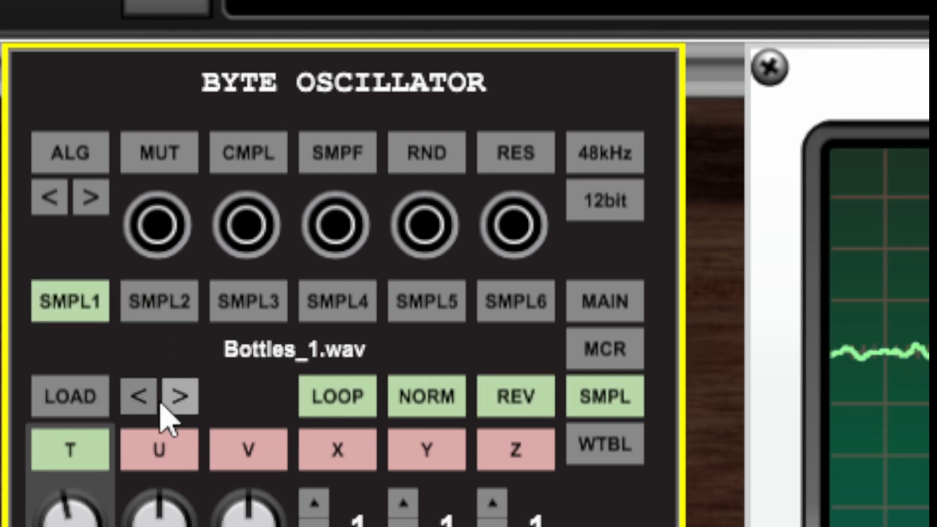
click(142, 407)
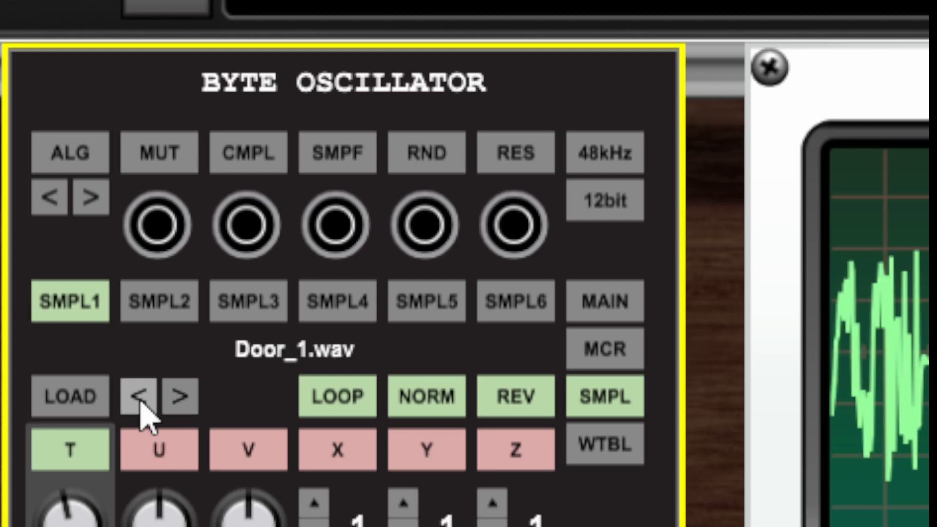
click(166, 310)
click(81, 306)
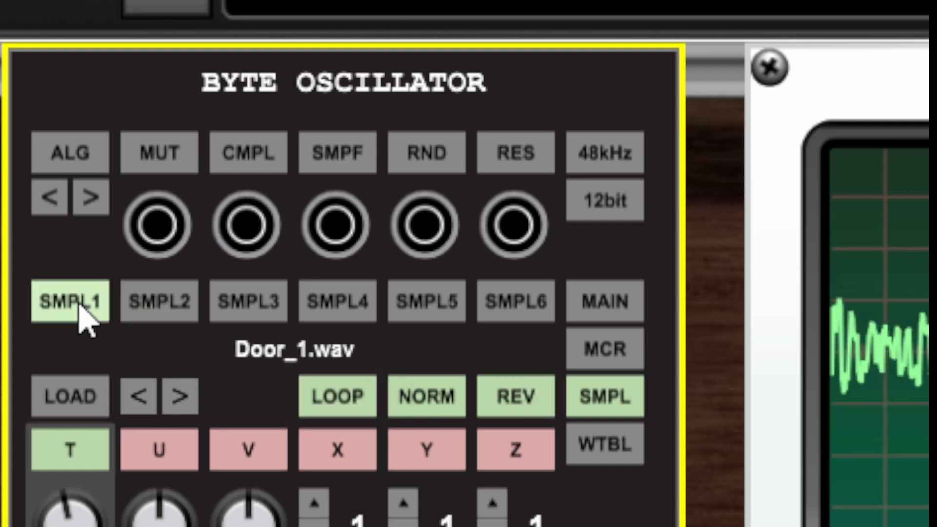
click(597, 315)
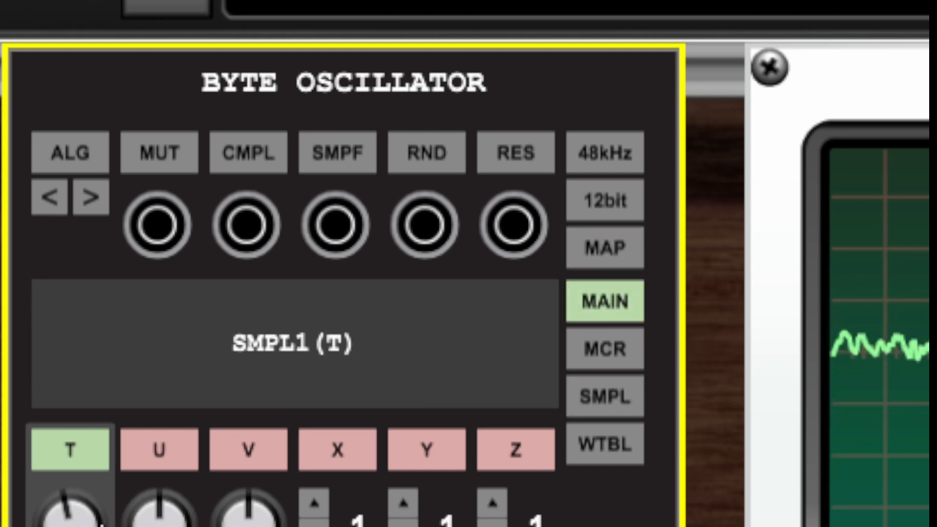
drag(70, 500, 73, 459)
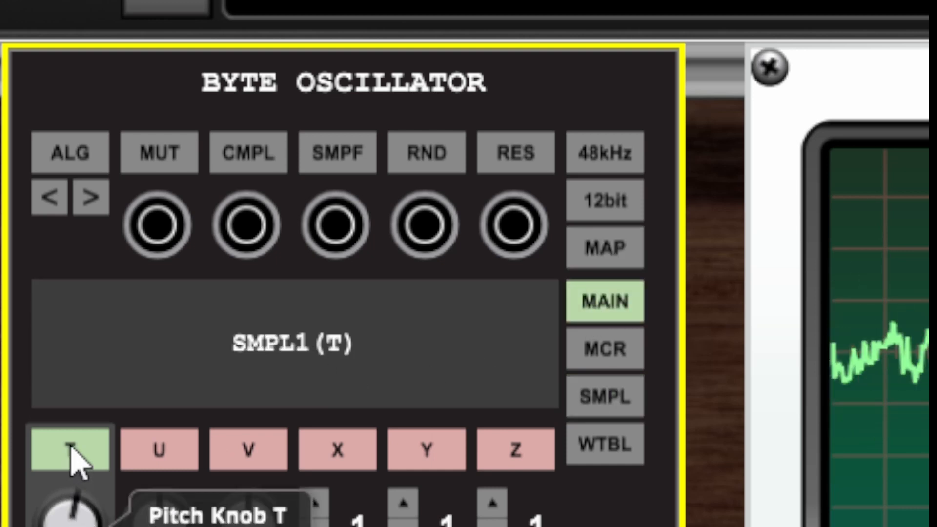
Change the formula to SMPL2(T) to play the second sample slot.
click(309, 344)
click(310, 347)
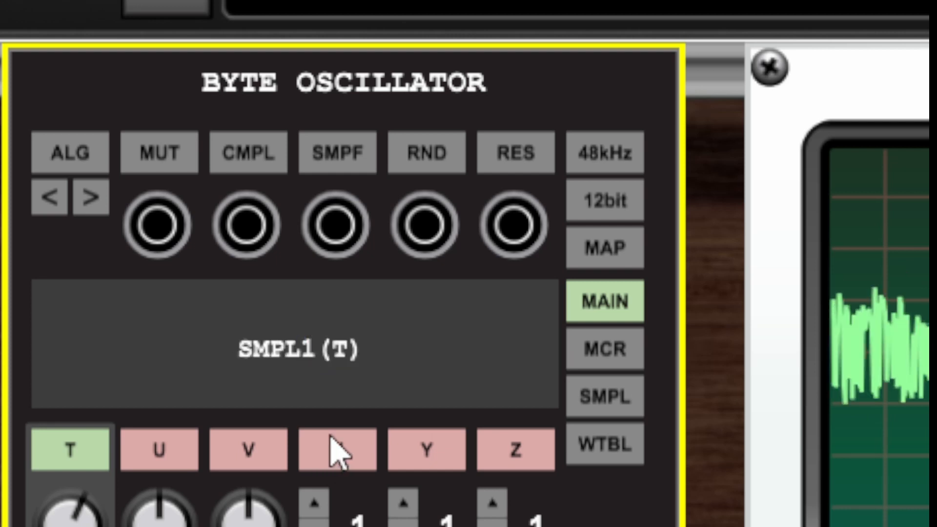
key(Delete)
text(2)
click(387, 349)
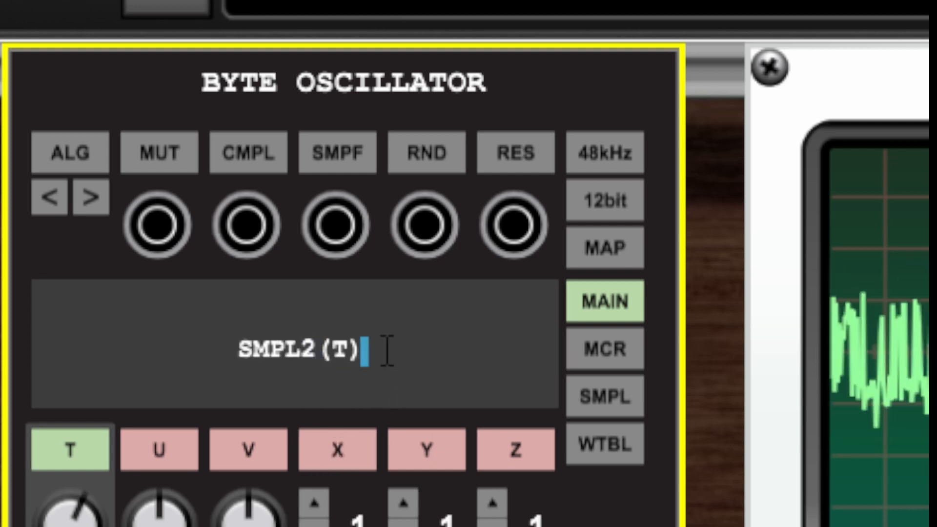
key(Return)
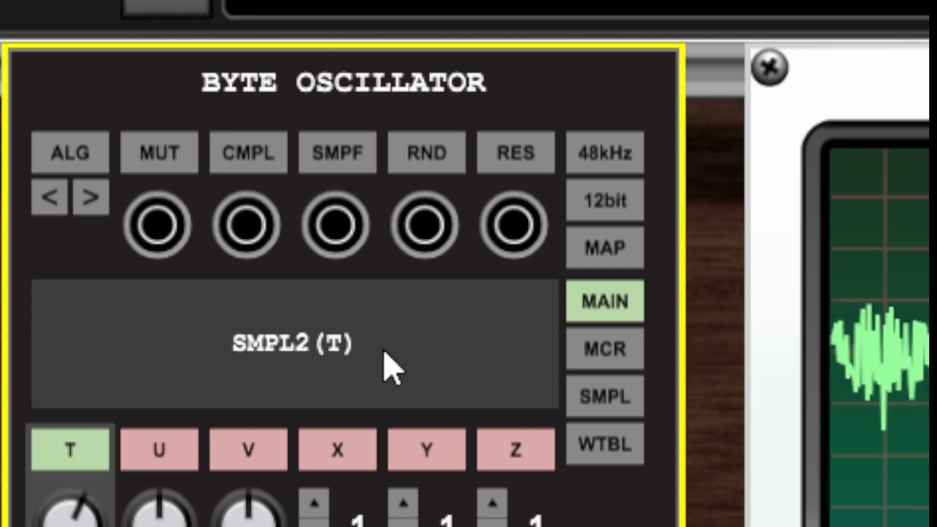
Change the formula back to SMPL1(T).
click(309, 349)
click(309, 352)
key(BackSpace)
text(1)
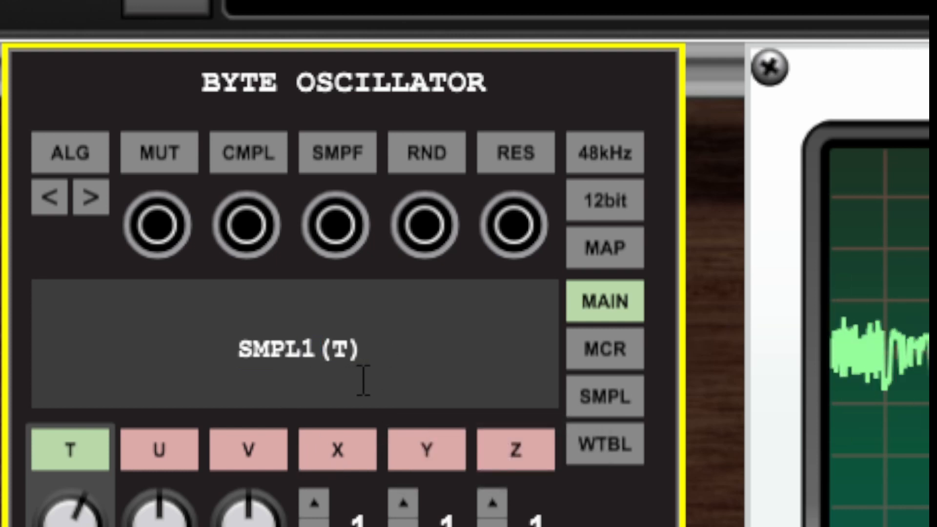
click(401, 347)
key(Return)
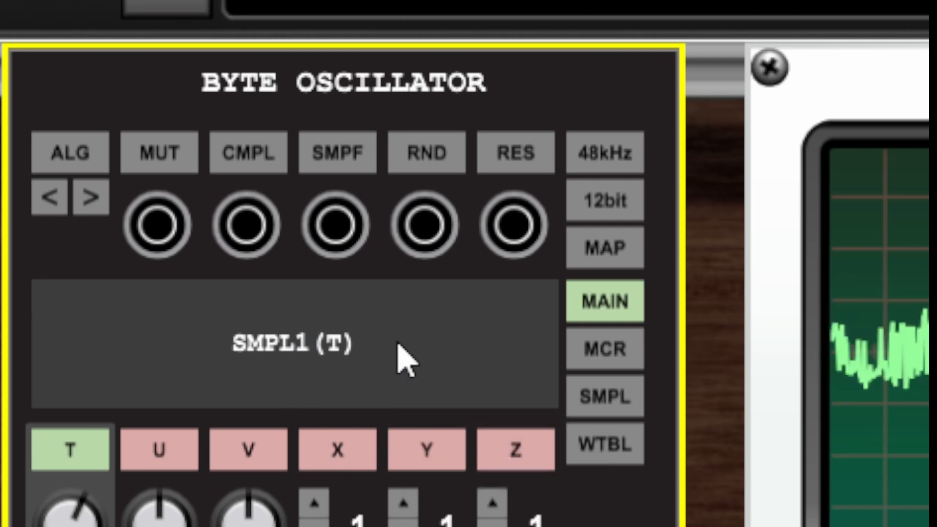
Compare the sample settings of slots 1 and 2, and turn off reverse for Door_1.wav in slot 1.
click(598, 399)
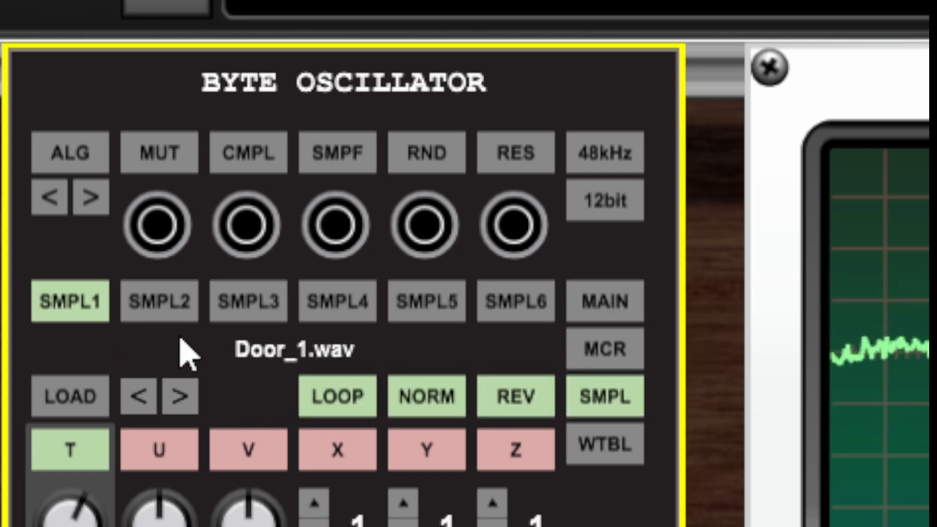
click(168, 315)
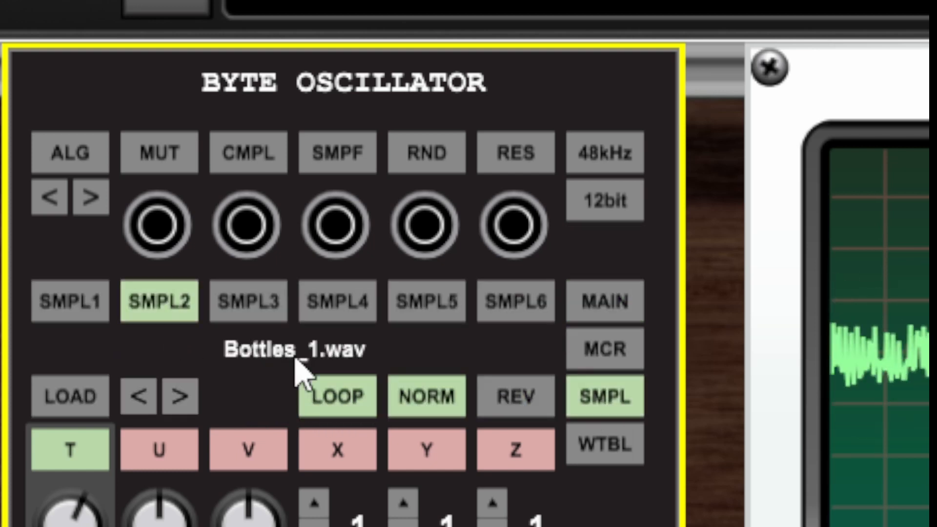
click(98, 297)
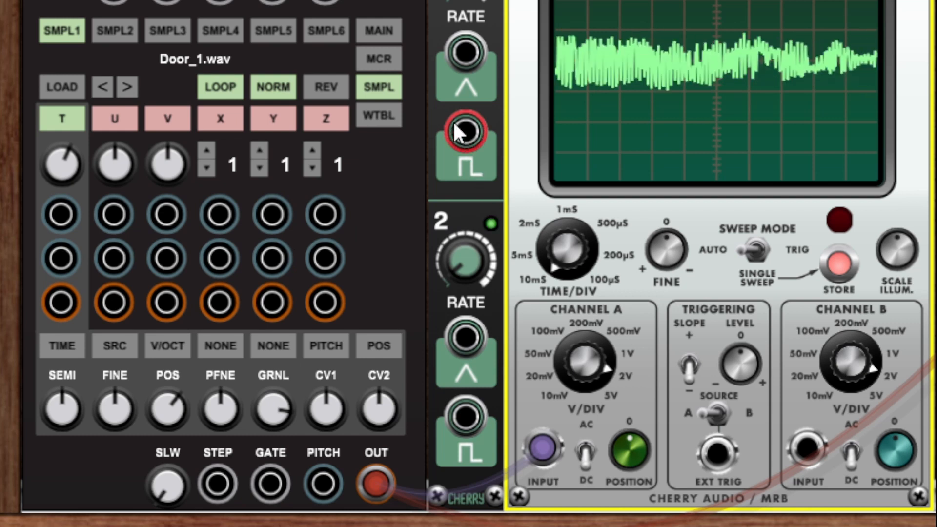
Patch the first LFO's square output into the Byte Oscillator's GATE input and set T's gate type to GATE.
drag(467, 131, 271, 473)
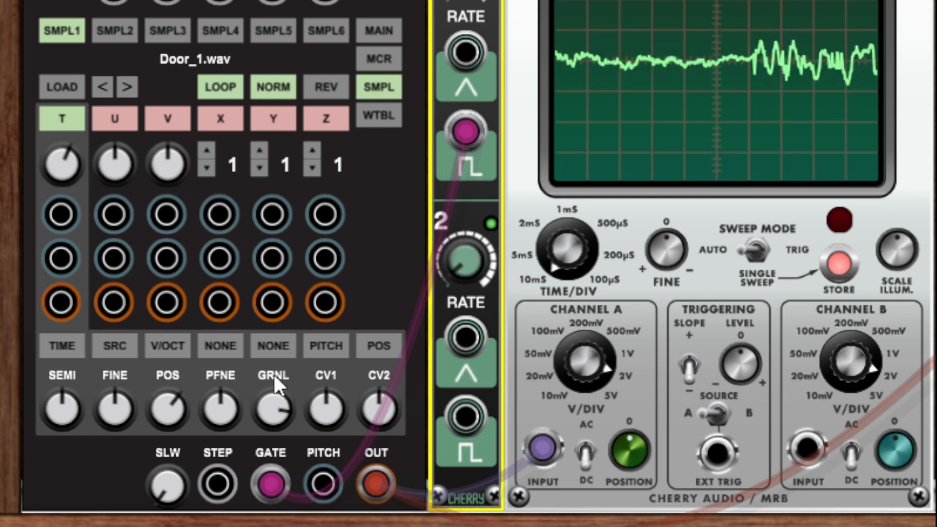
click(269, 345)
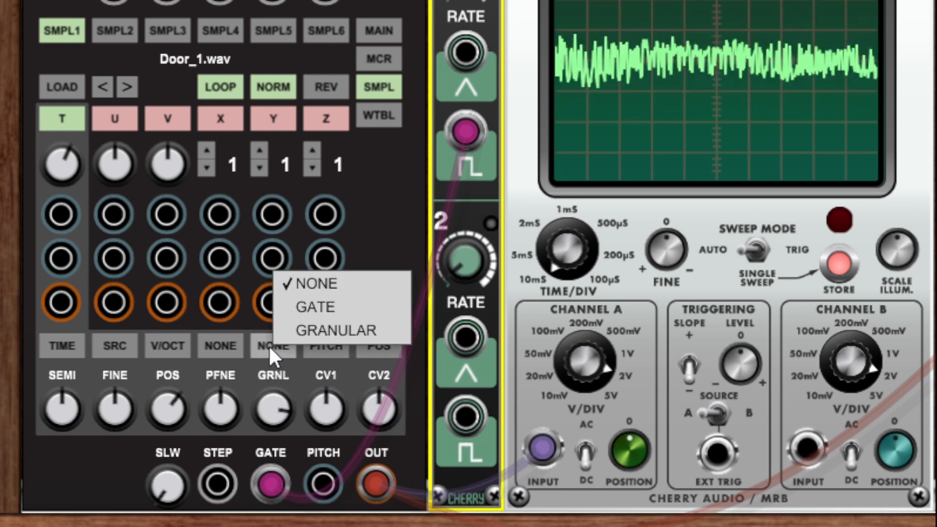
click(300, 306)
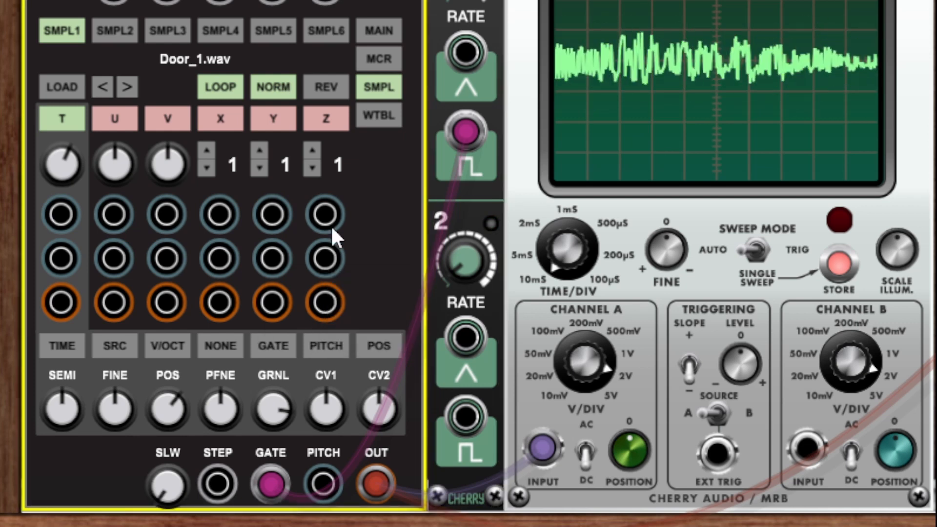
click(466, 1)
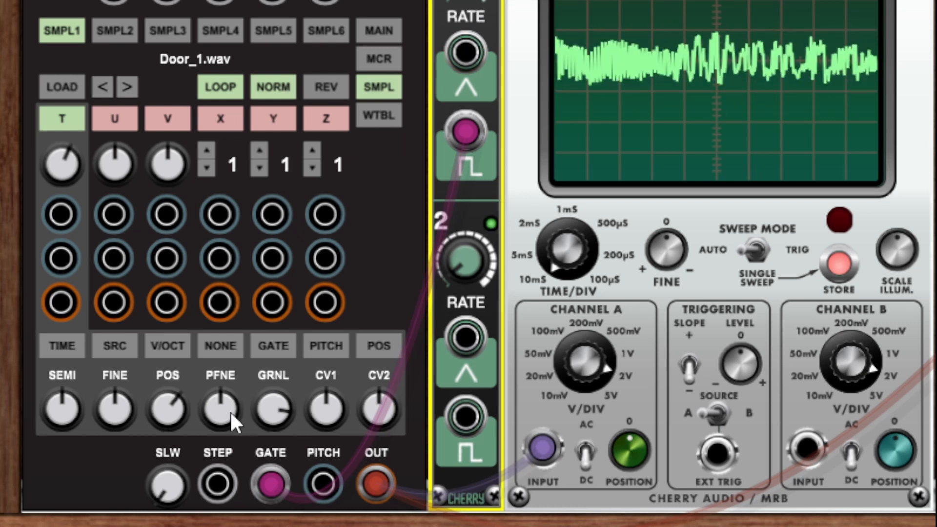
Sweep T's POS value down to its minimum and back up to a high setting to shift the sample's start position.
drag(165, 399, 164, 445)
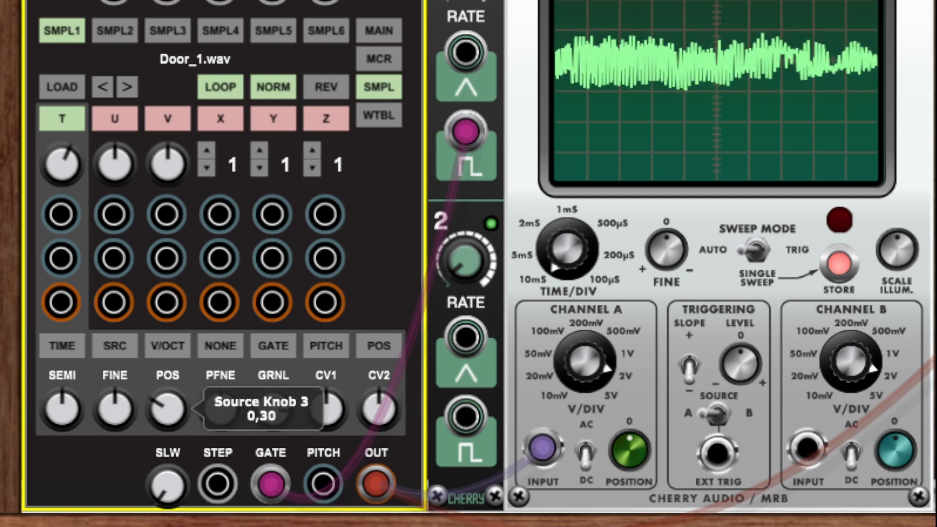
drag(163, 414, 166, 513)
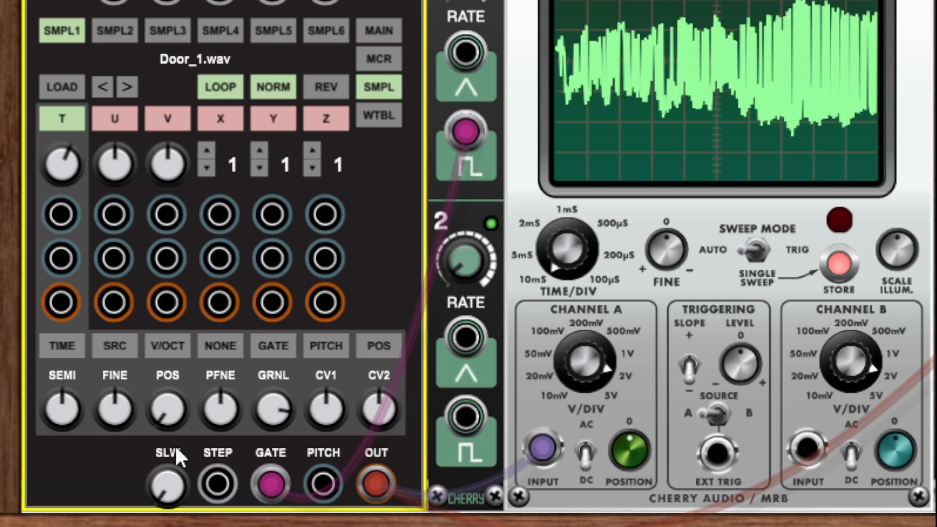
drag(161, 424, 177, 113)
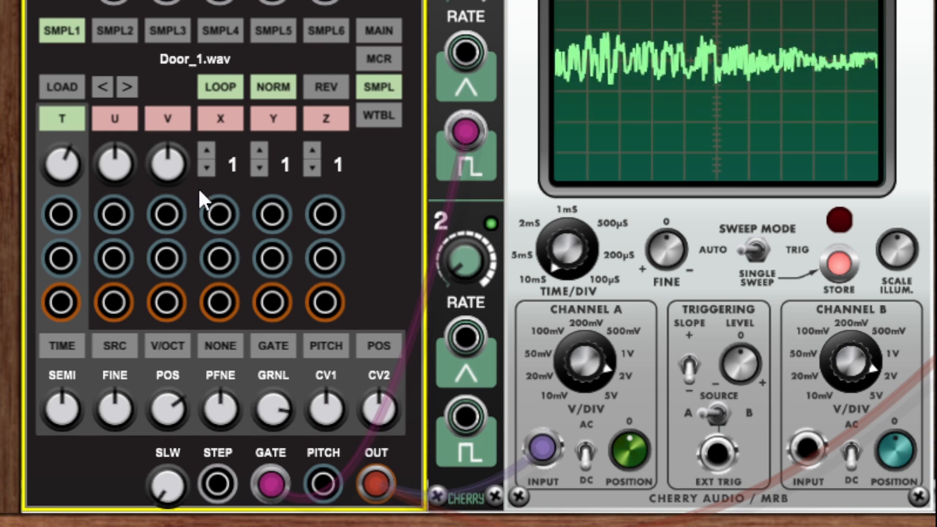
drag(166, 409, 169, 347)
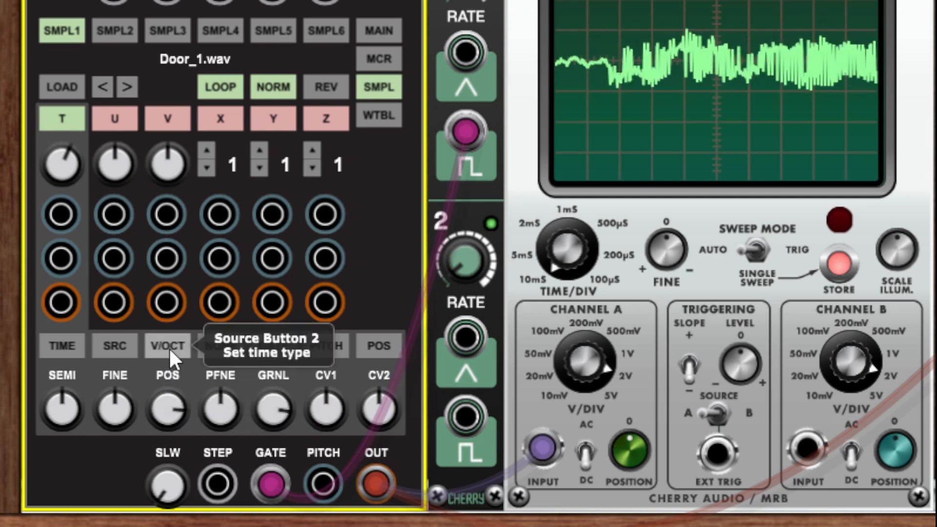
Lower T's POS value in stages from high to a low setting to shift the sample's start position.
click(461, 4)
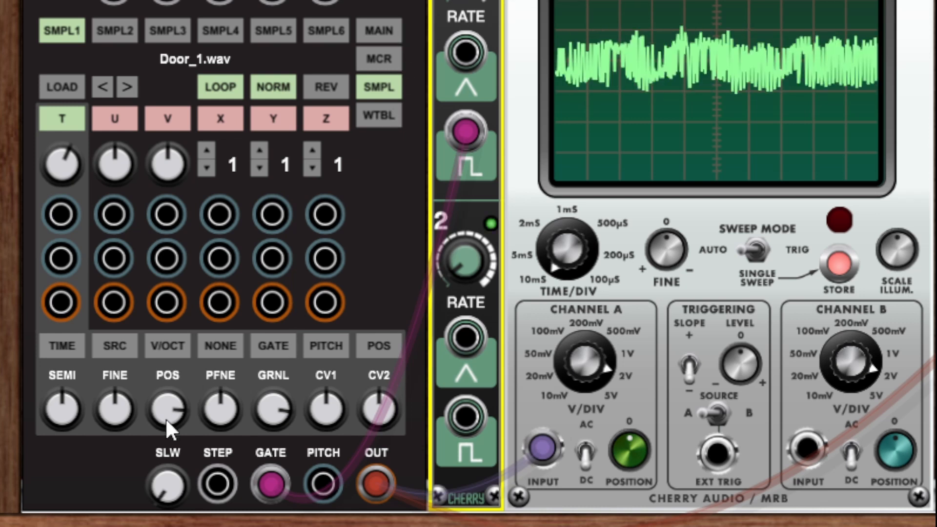
drag(166, 406, 168, 468)
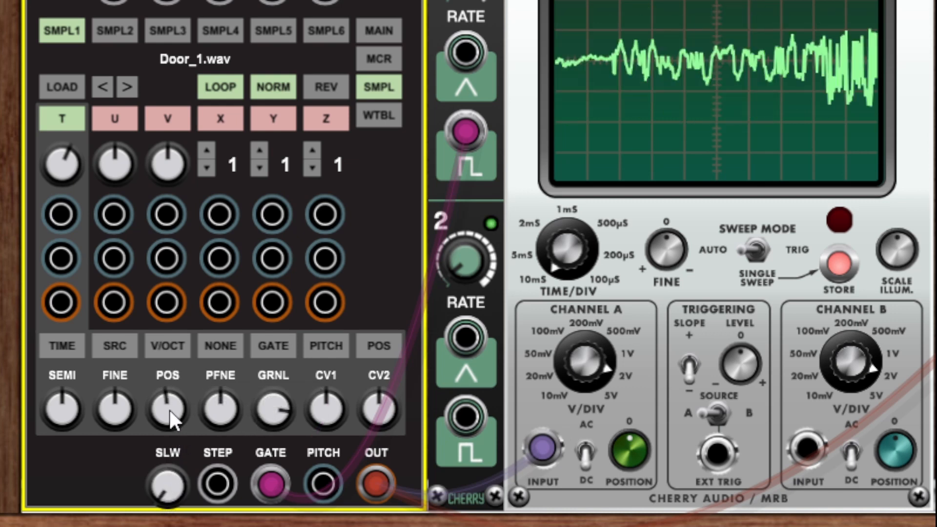
drag(165, 406, 162, 484)
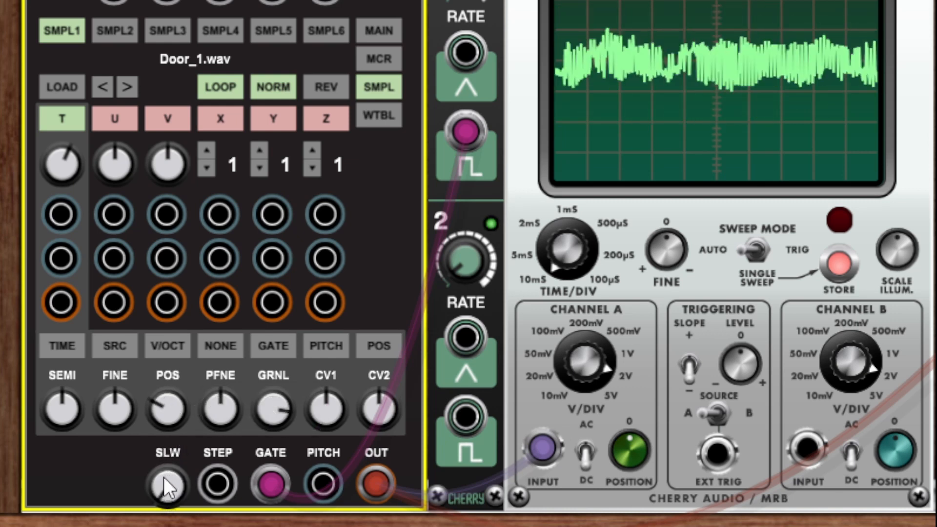
click(463, 22)
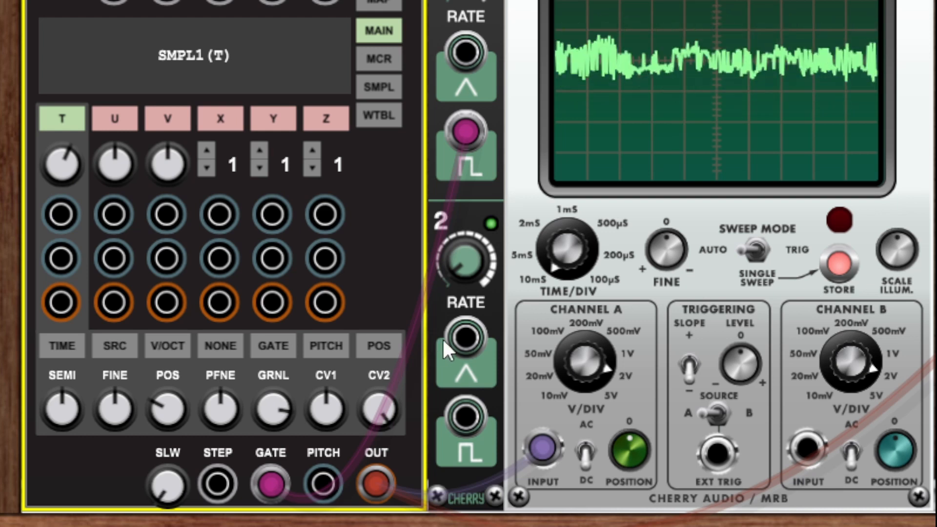
Patch the second LFO's triangle output into T's first CV input, set the CV1 source to POSITION and raise the CV1 amount to maximum.
drag(472, 333, 59, 215)
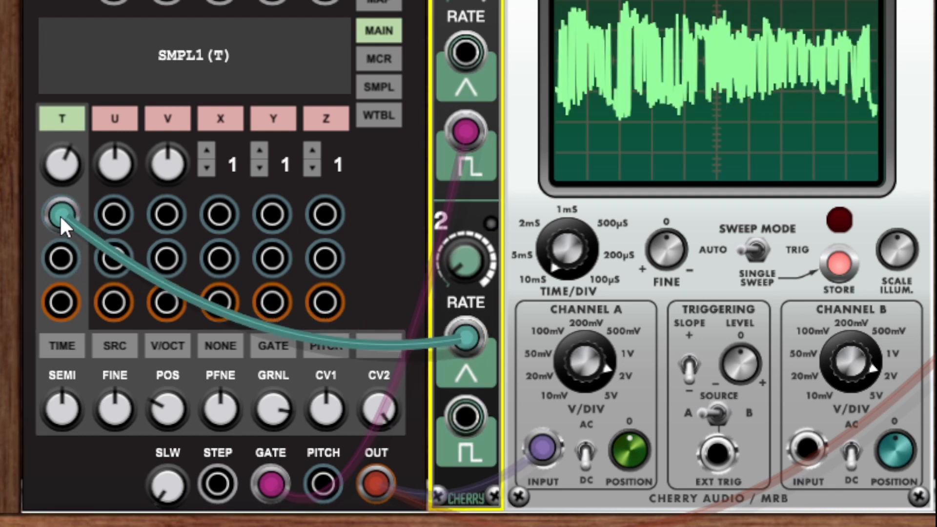
click(329, 346)
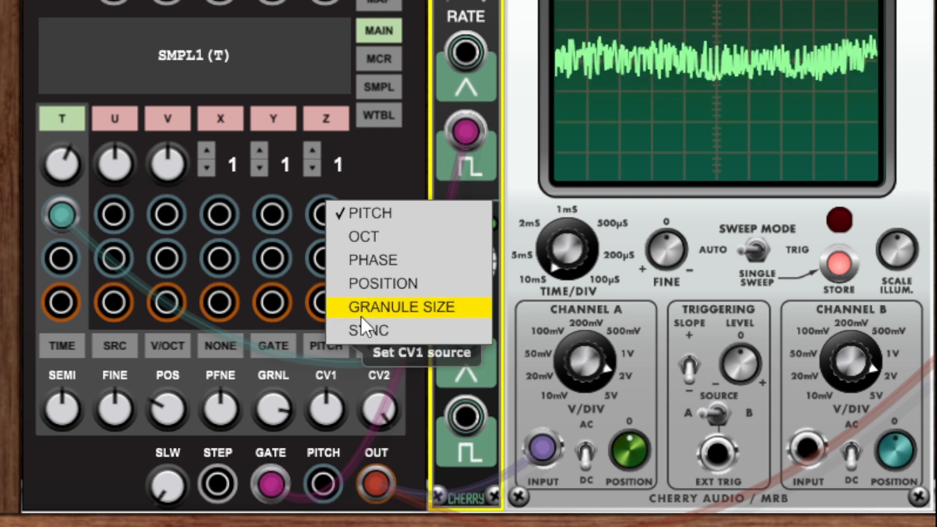
click(367, 283)
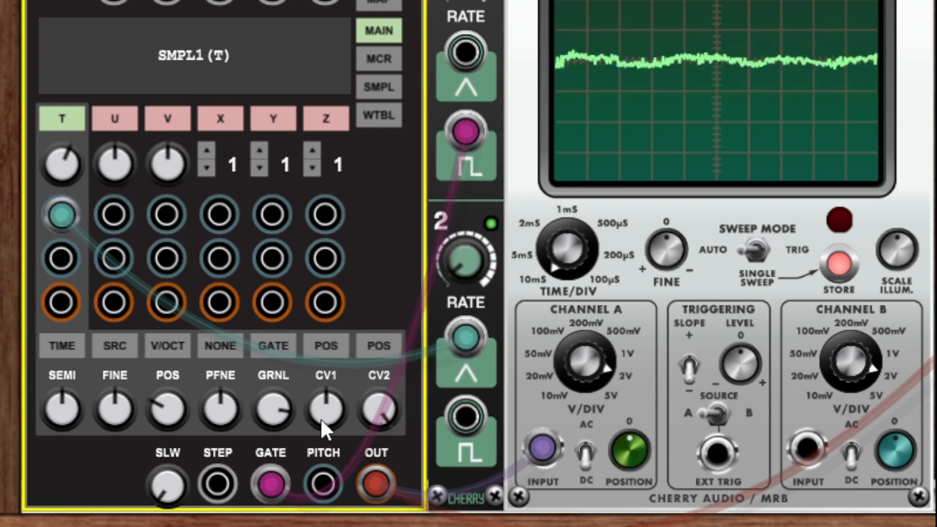
mouse_move(324, 408)
drag(321, 373, 318, 206)
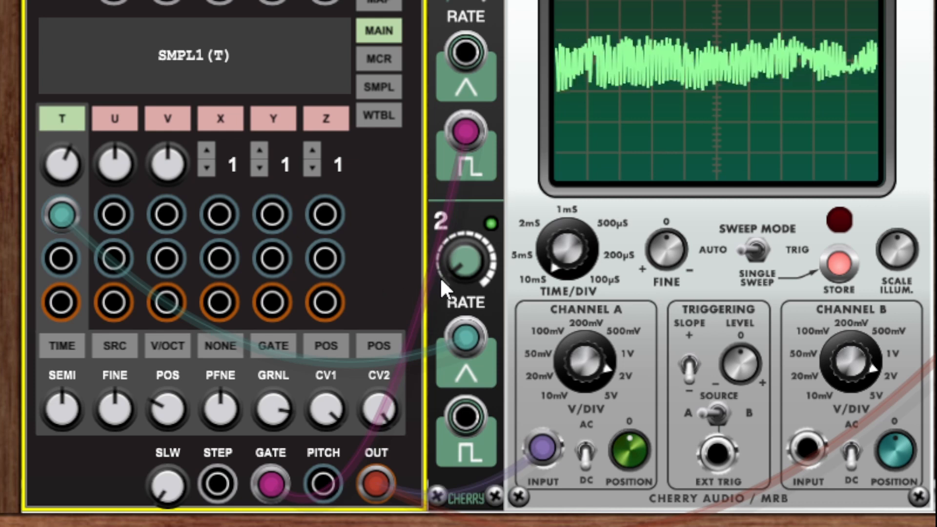
Speed up the second LFO slightly, reduce the CV1 amount and raise T's POS value to a high setting.
drag(459, 263, 459, 218)
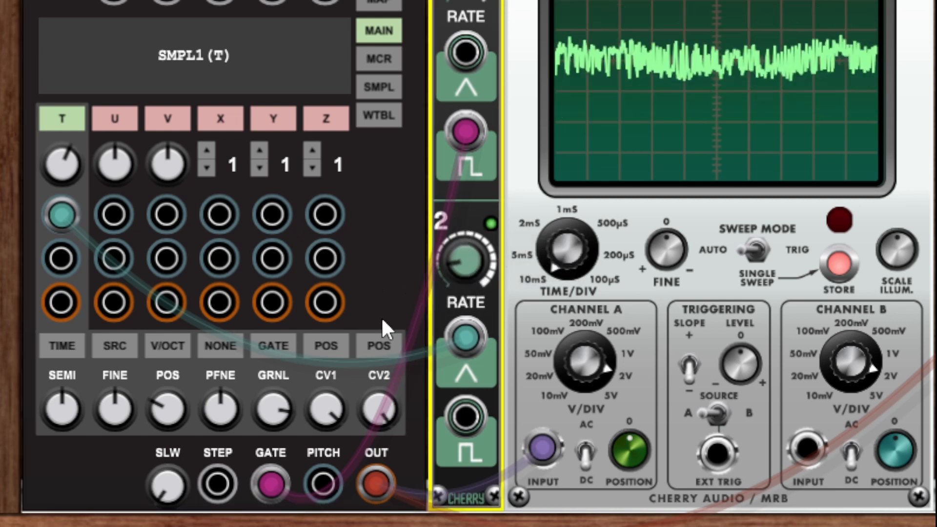
drag(326, 411, 330, 503)
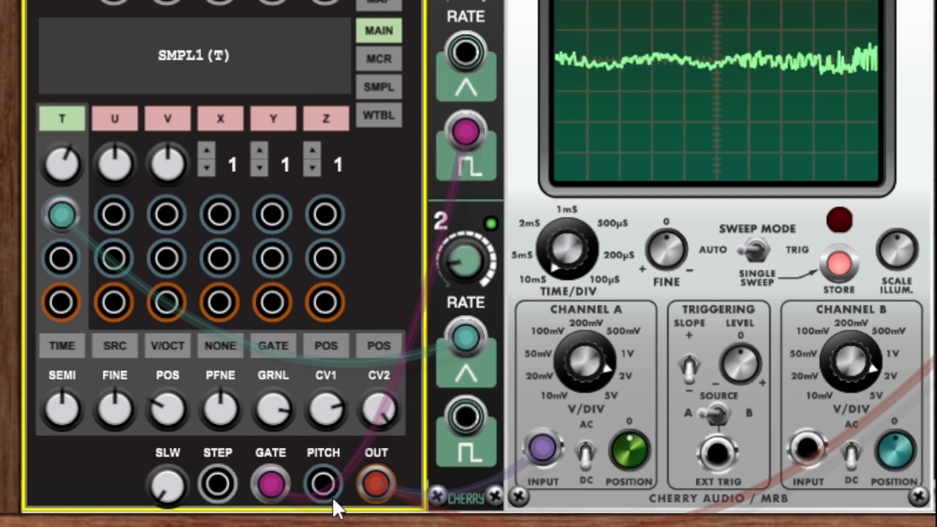
drag(169, 408, 184, 306)
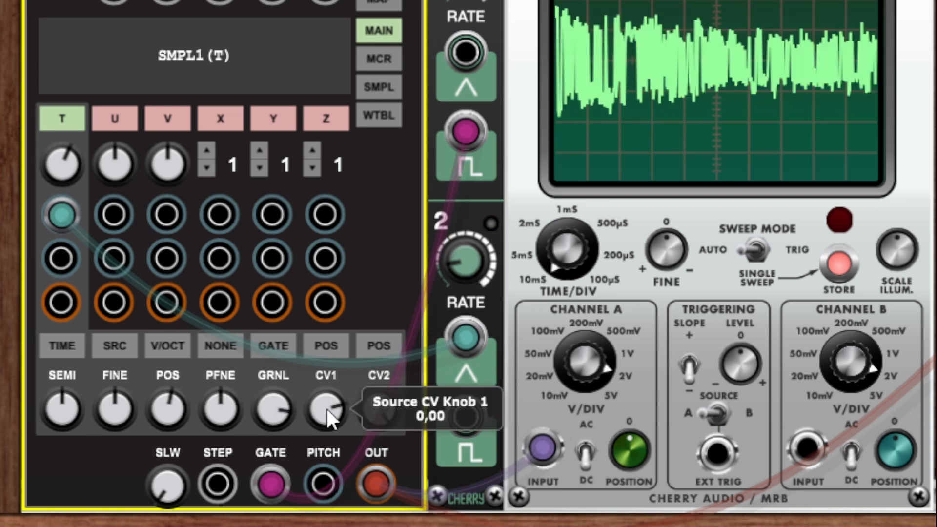
drag(171, 391, 189, 283)
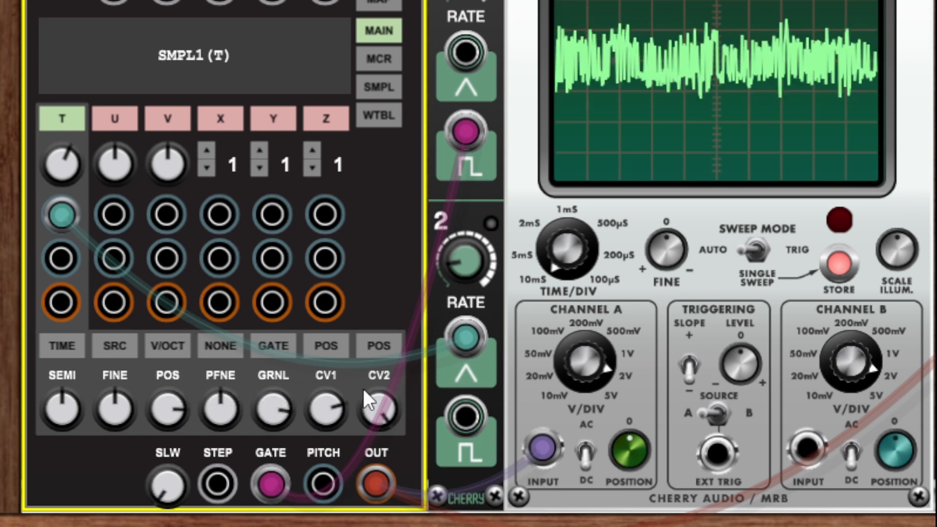
Raise the CV1 amount to maximum and sweep the second LFO's rate up to 7.50 Hz and down to 0.02 Hz.
drag(329, 401, 341, 269)
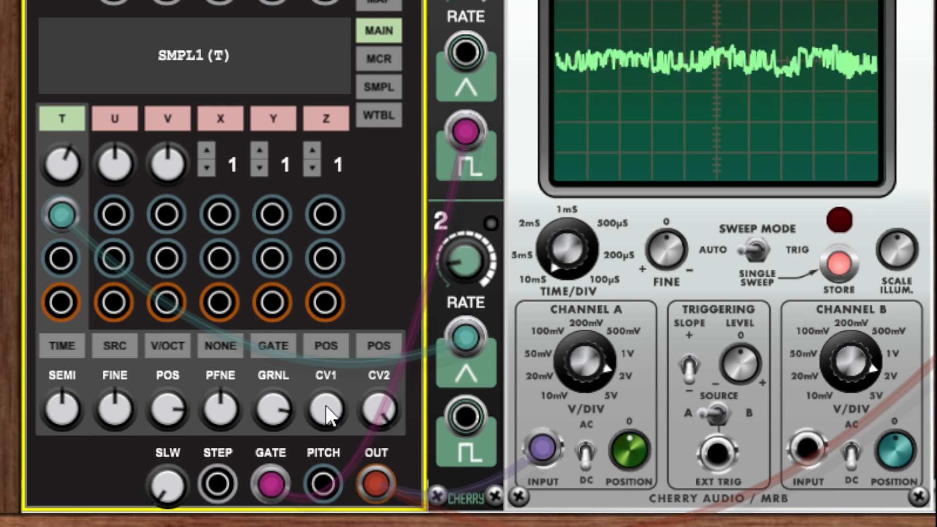
drag(456, 283, 458, 168)
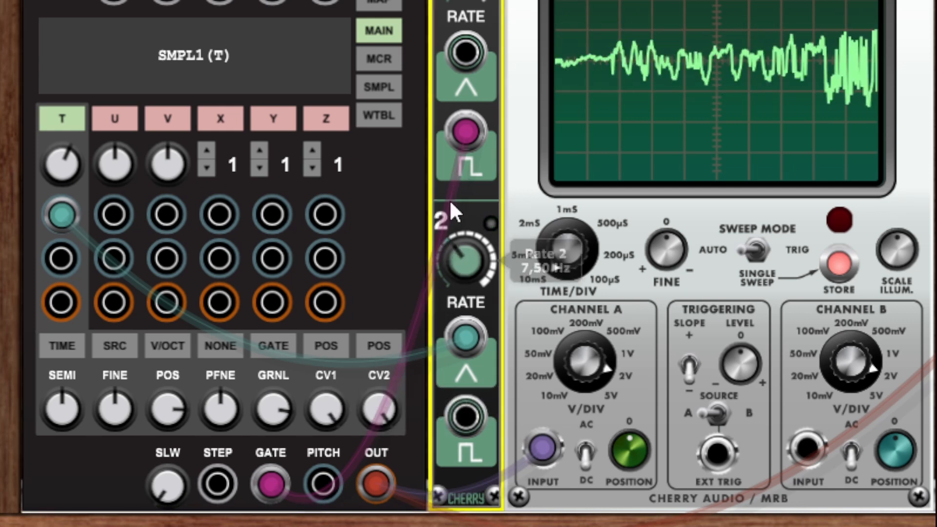
drag(453, 261, 510, 470)
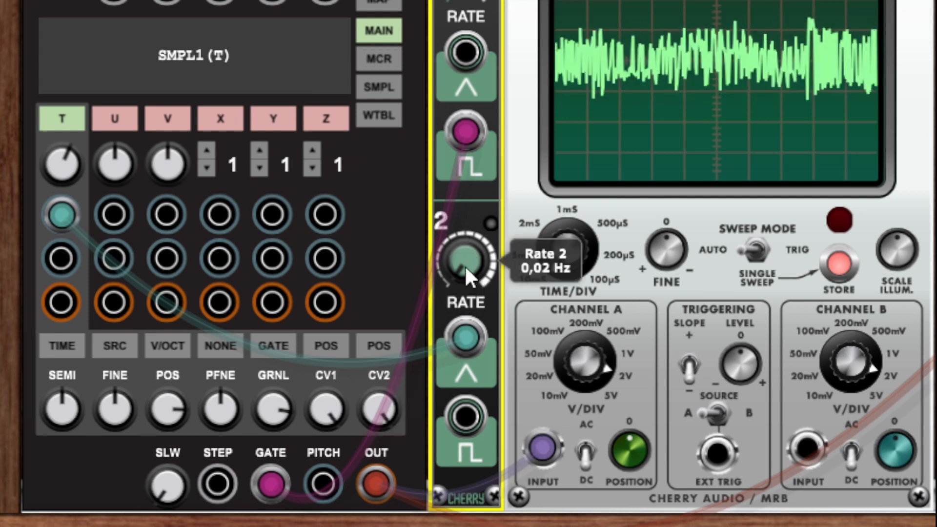
Turn the CV1 amount to a negative setting and raise the second LFO's rate slightly.
mouse_move(274, 400)
drag(327, 399, 324, 488)
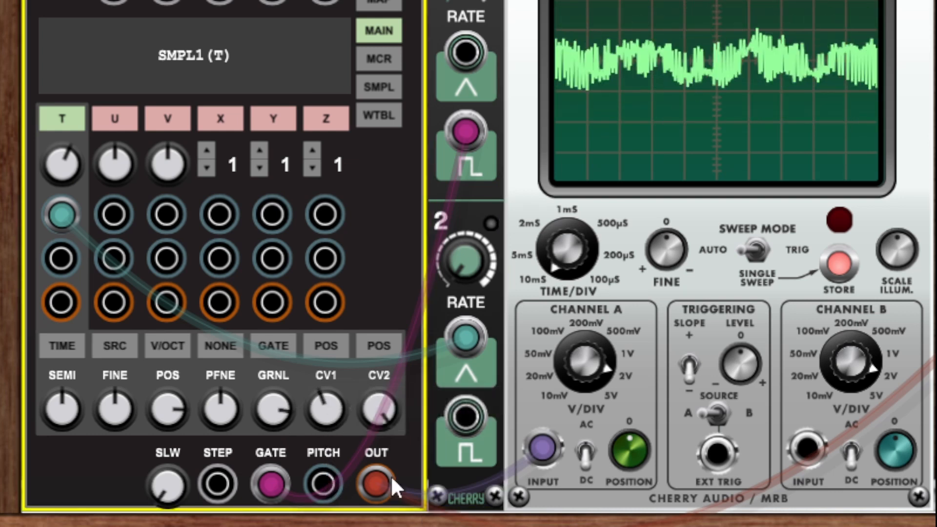
drag(324, 426, 325, 457)
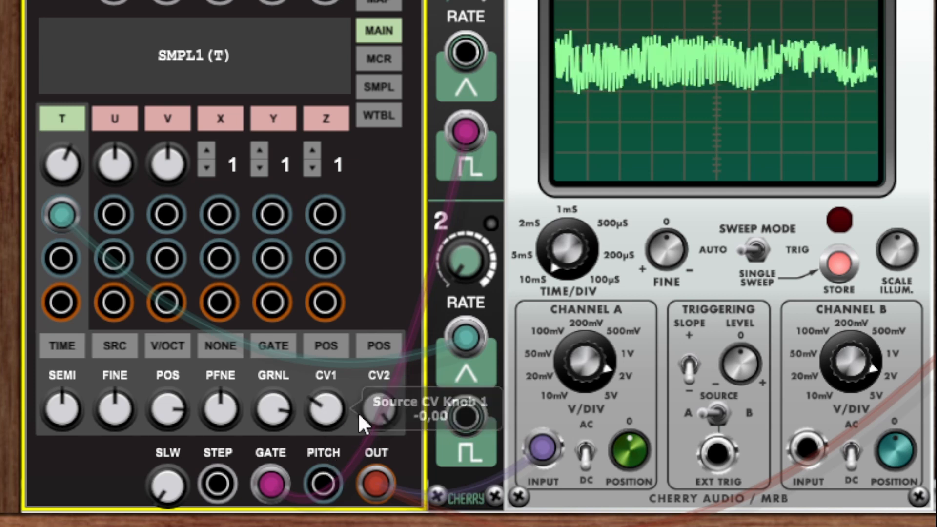
click(462, 263)
drag(461, 257, 458, 209)
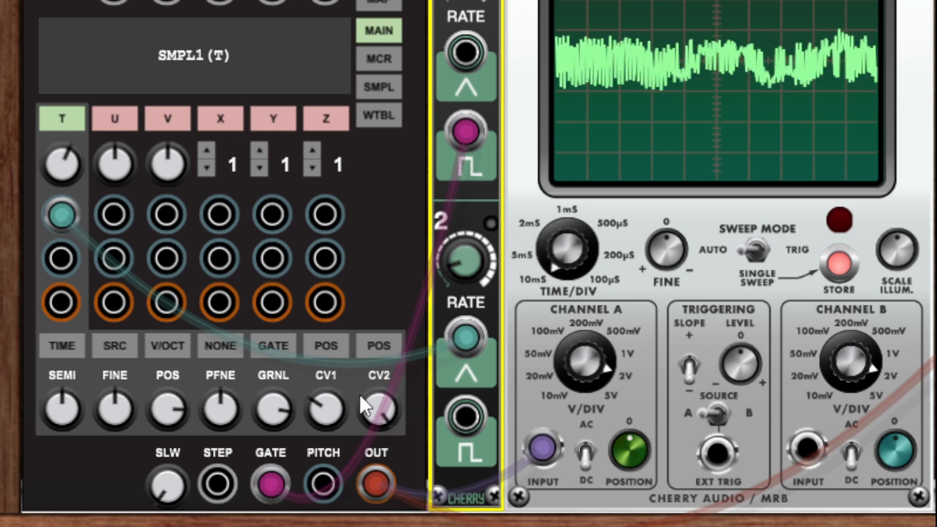
Reset T's CV1 amount and raise it to maximum for full positive position modulation.
double_click(326, 409)
drag(326, 312, 331, 63)
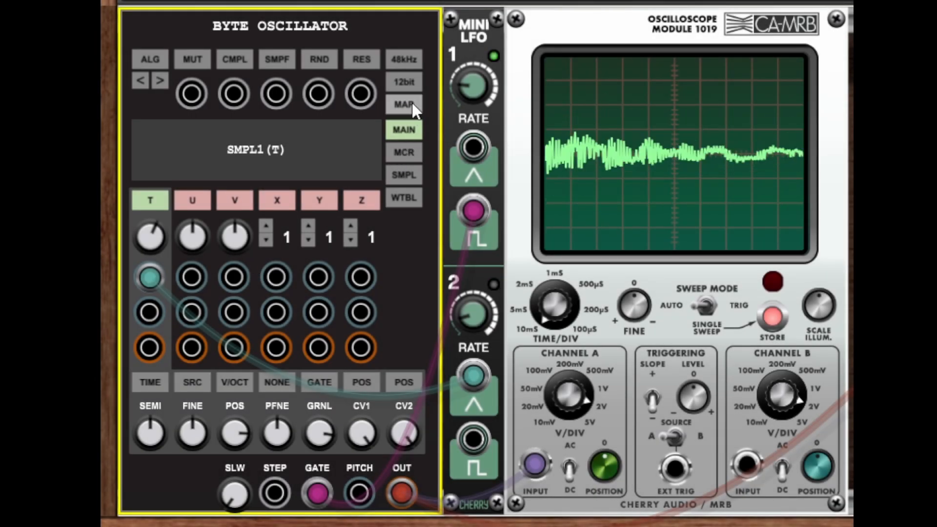
Set the Byte Oscillator's sample rate to 8kHz and its bit depth to 8bit.
click(405, 56)
click(435, 86)
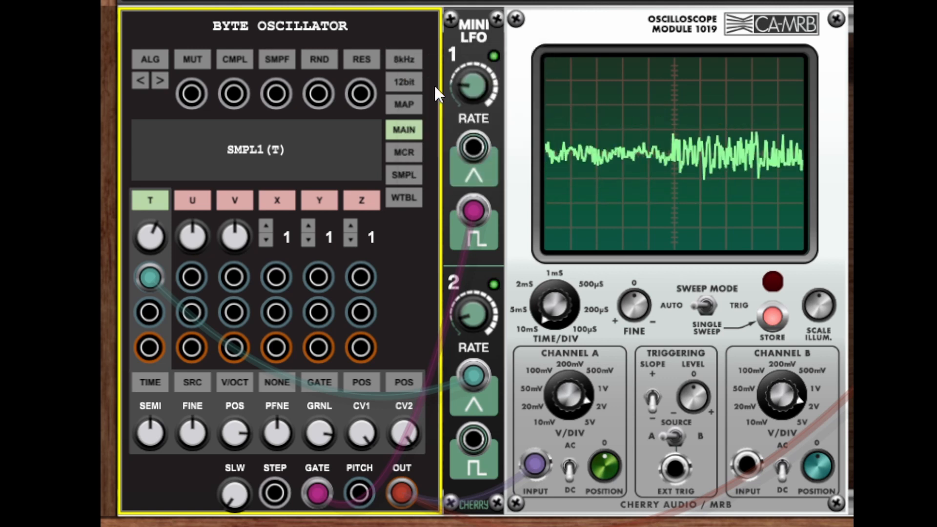
click(407, 83)
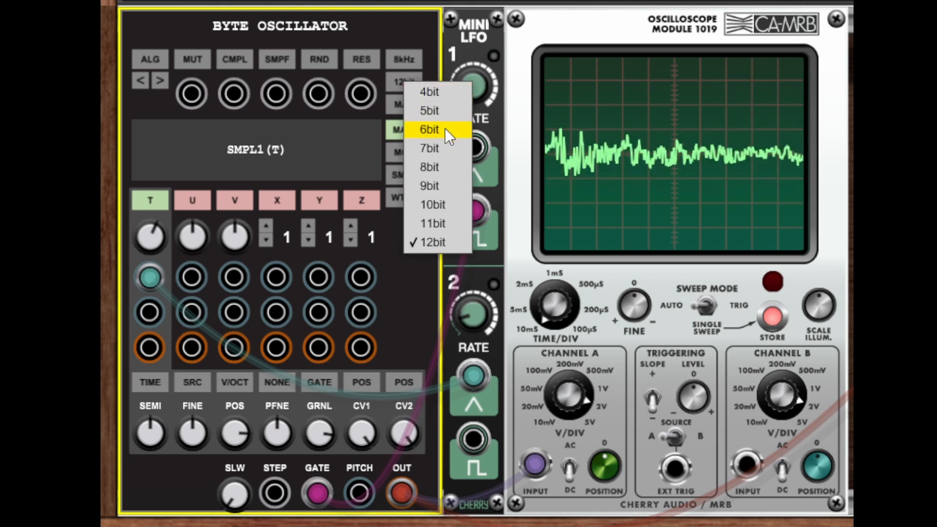
click(437, 167)
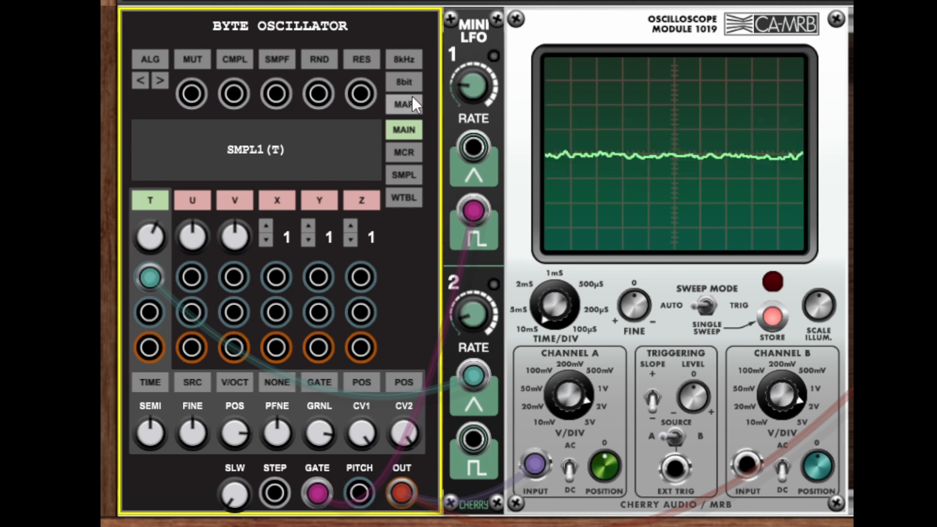
Set the Byte Oscillator's sample rate to 48kHz and its bit depth to 4bit.
click(410, 57)
click(438, 182)
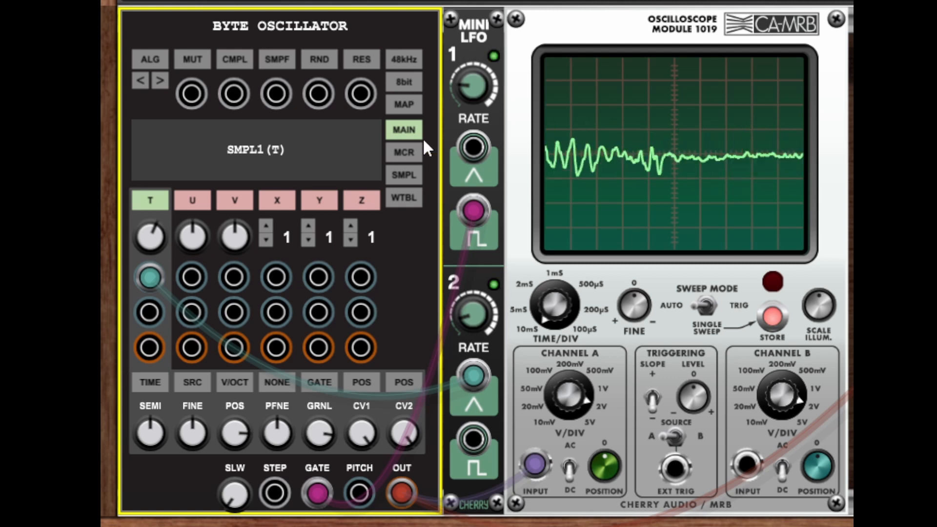
click(407, 80)
click(418, 92)
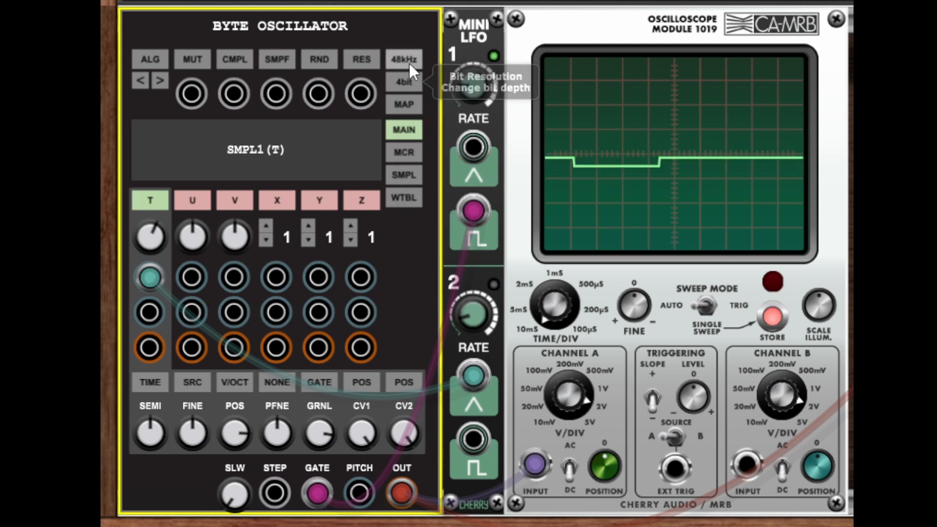
Set the Byte Oscillator's sample rate to 8kHz and its bit depth to 6bit.
click(407, 59)
click(432, 90)
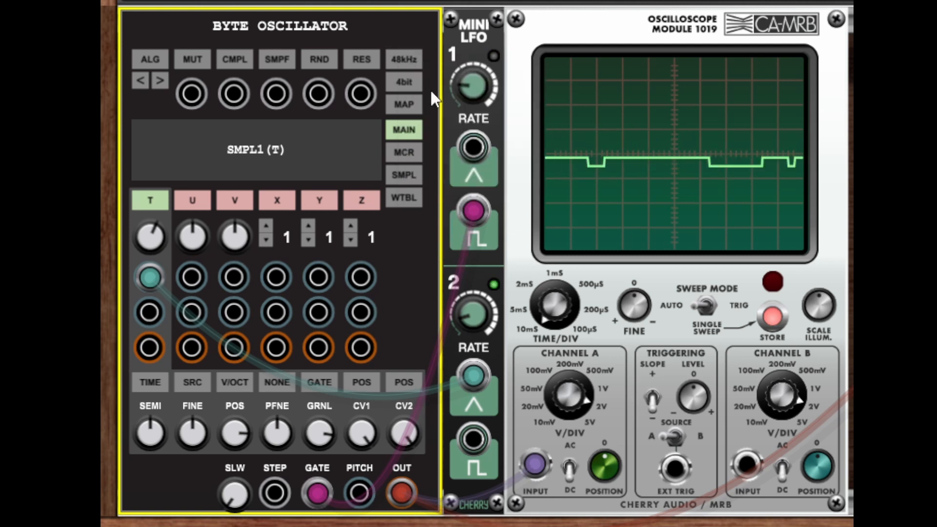
click(413, 81)
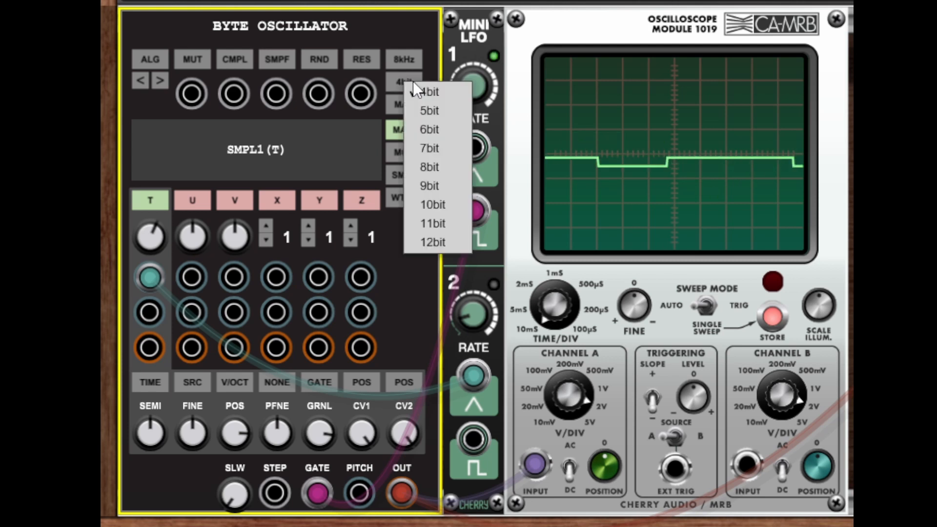
click(432, 129)
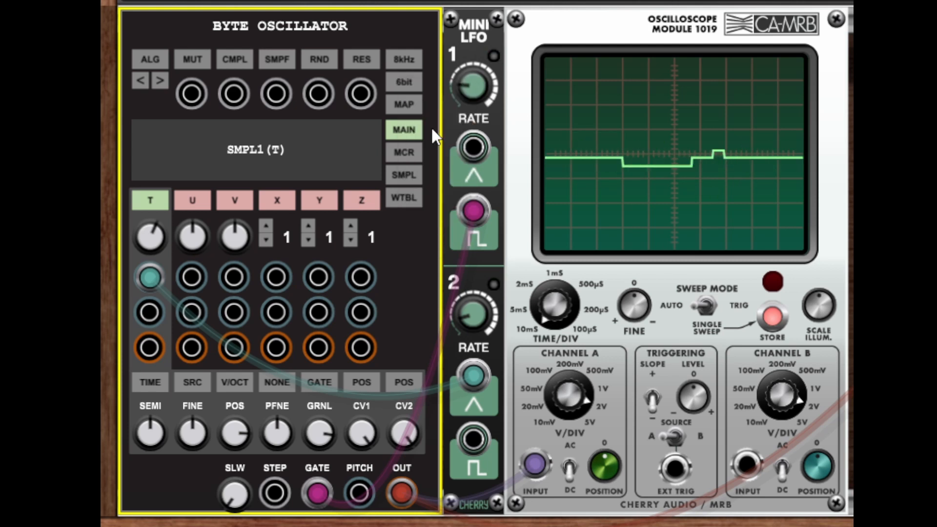
Try a 12bit depth, reduce it to 10bit and set the sample rate to 48kHz.
click(405, 77)
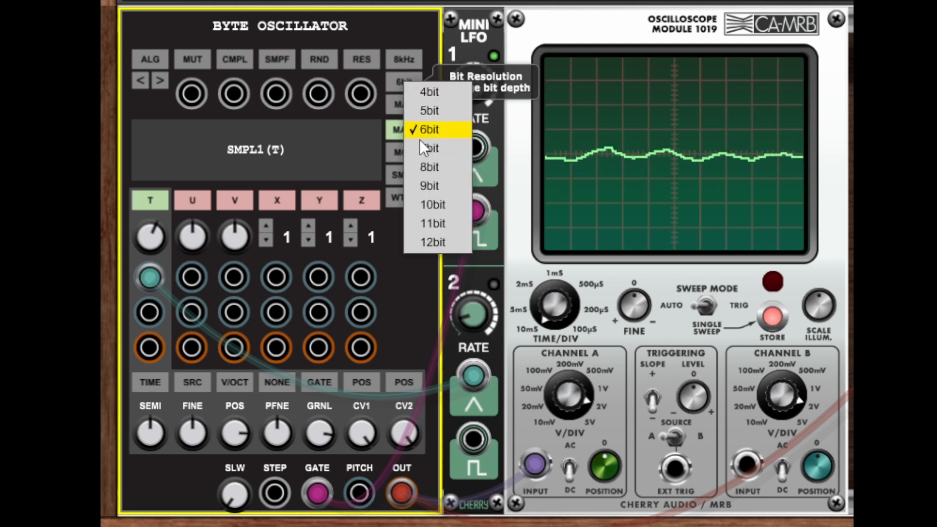
click(435, 242)
click(403, 86)
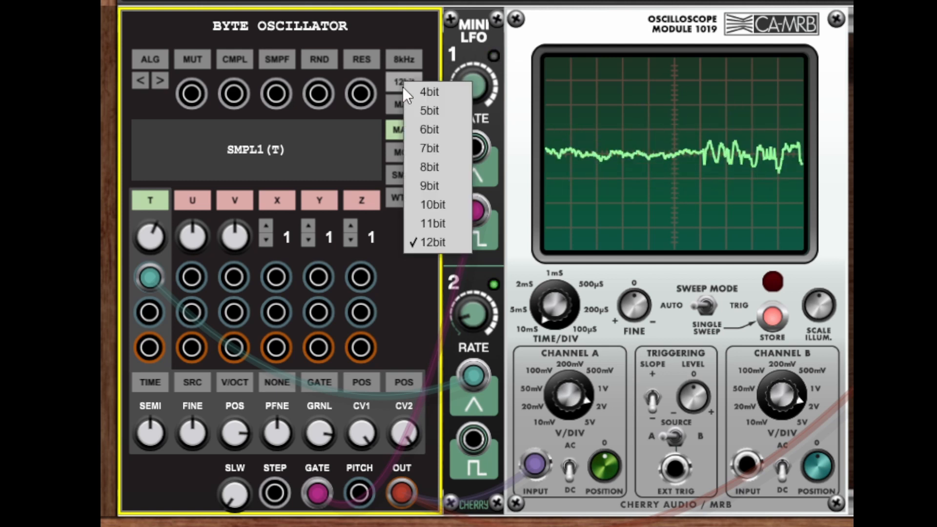
click(429, 204)
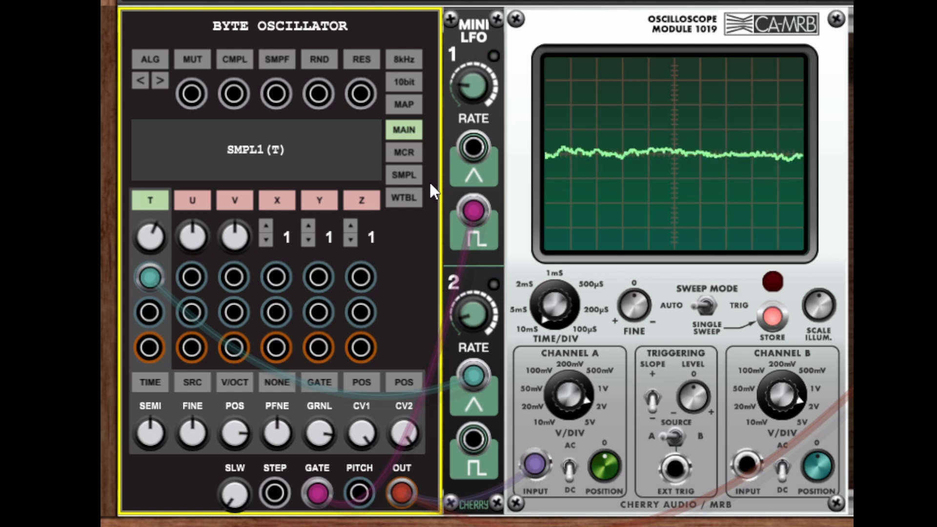
click(409, 60)
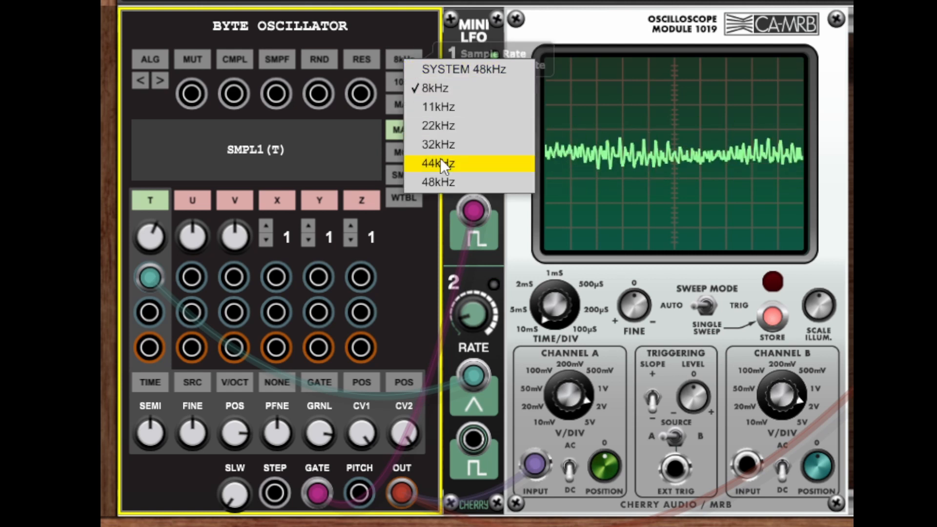
click(443, 182)
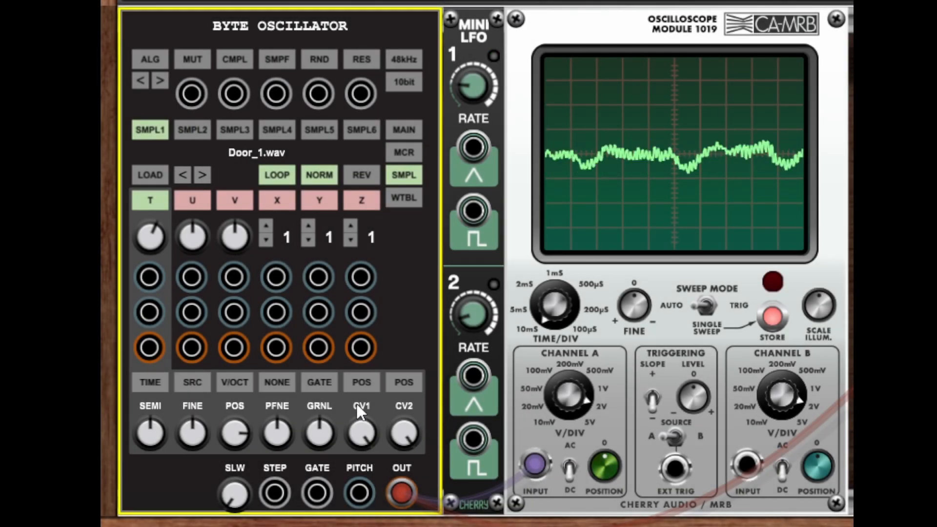
Set T's reset mode to GRANULAR and raise the GRNL value to maximum.
click(318, 381)
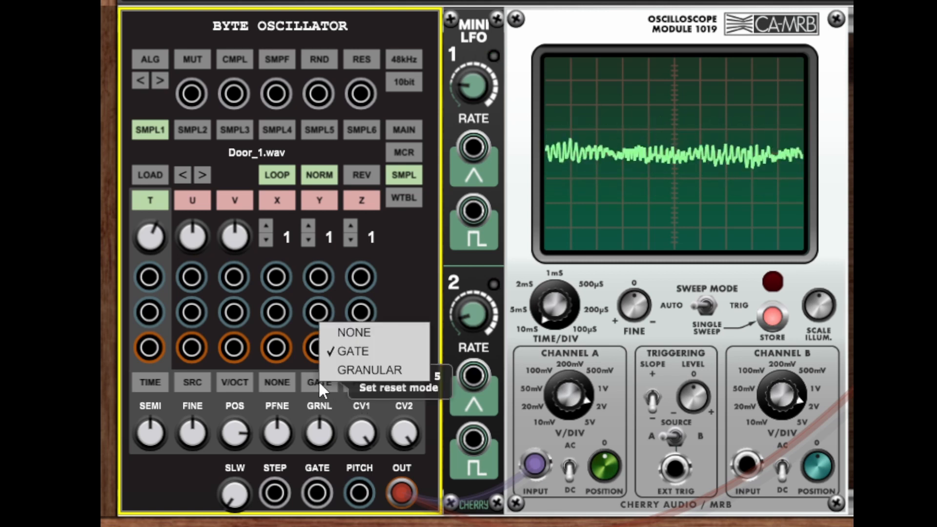
click(367, 370)
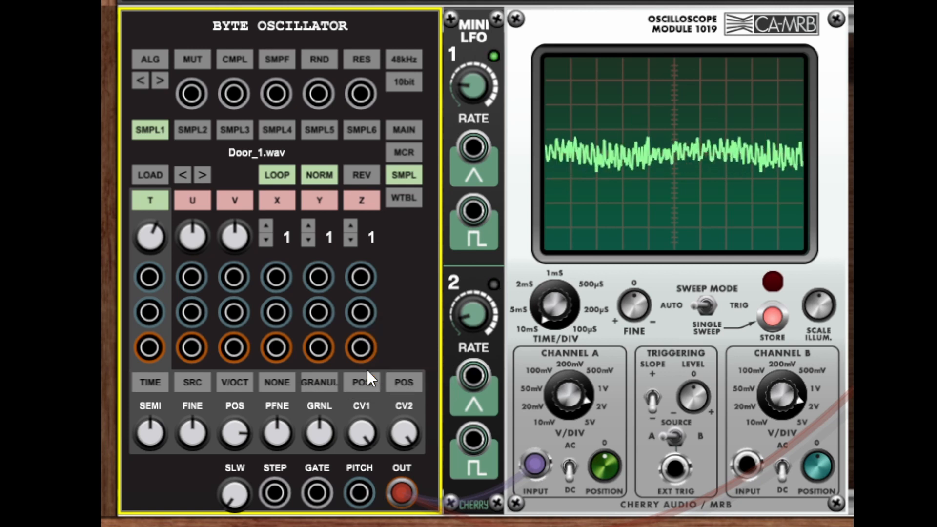
drag(321, 438, 340, 242)
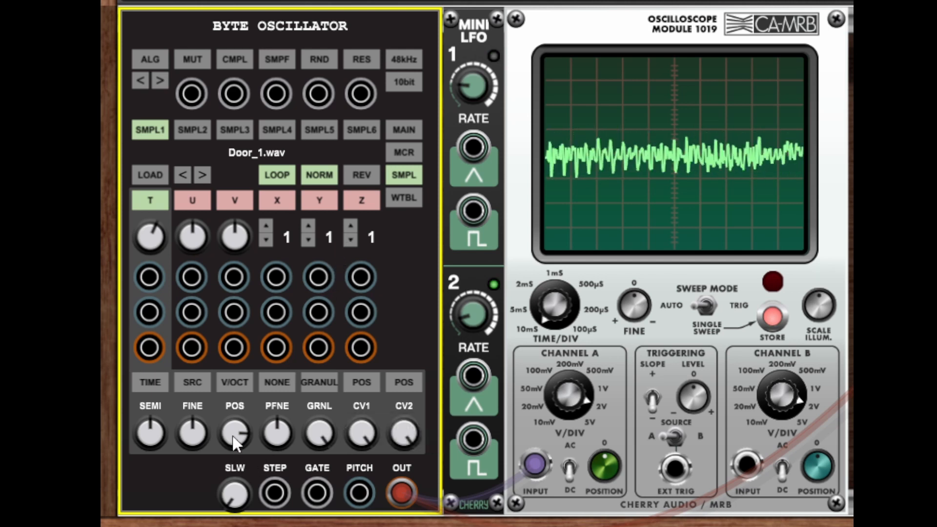
Sweep POS down and back up to near its midpoint, and reduce GRNL to 0,16 and on to 0,00.
drag(231, 476, 231, 526)
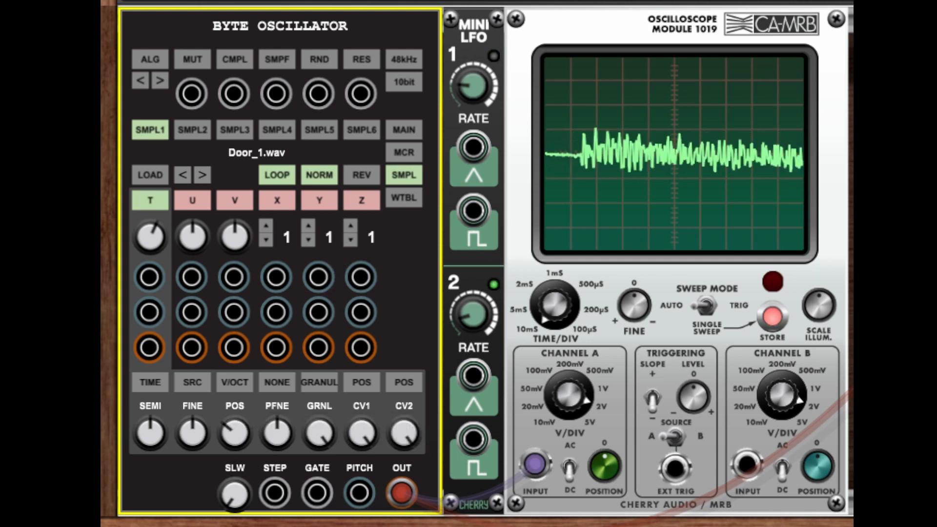
drag(237, 444, 237, 355)
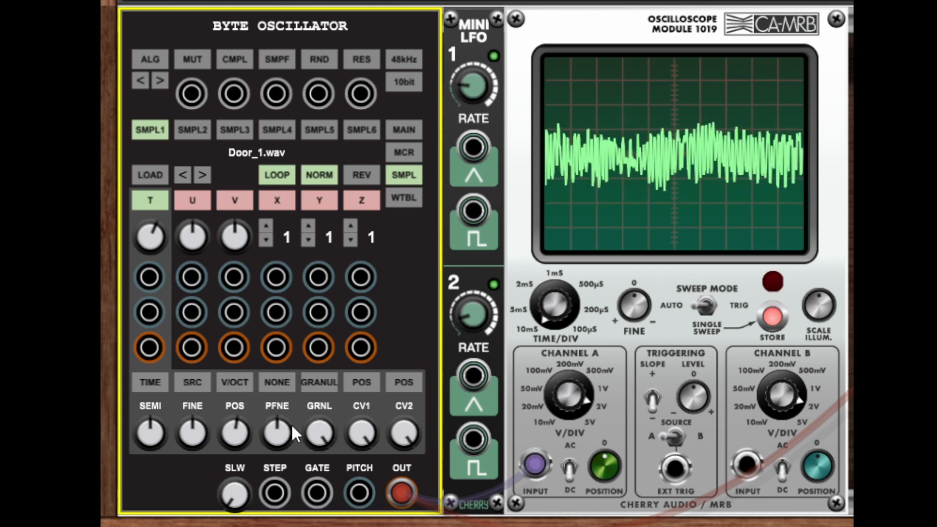
drag(312, 439, 319, 526)
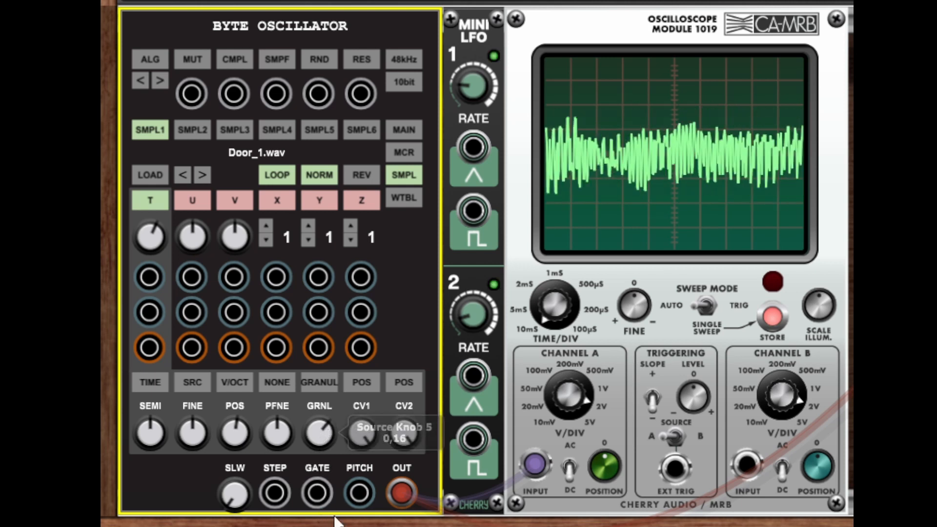
drag(319, 436, 320, 526)
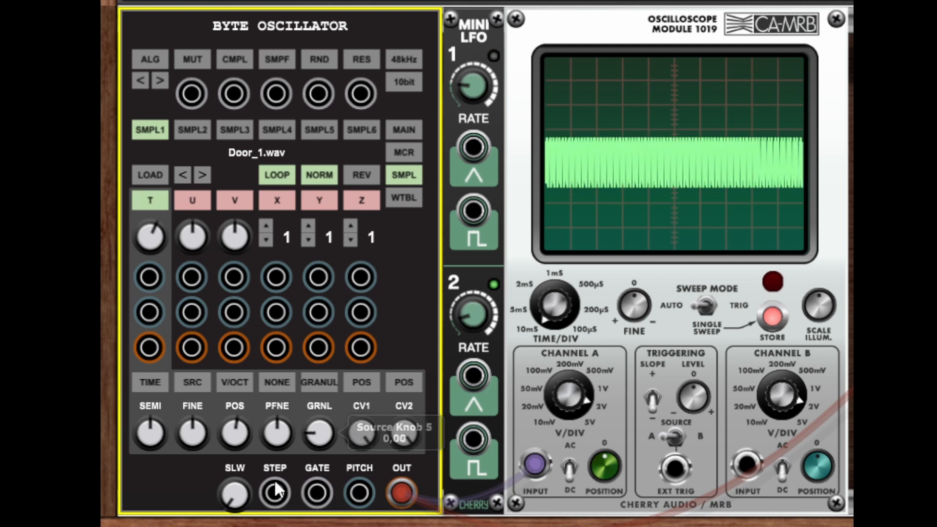
Raise POS with GRNL at 0,03, and try a slightly lower POS with GRNL at maximum.
drag(235, 432, 239, 361)
drag(311, 434, 319, 382)
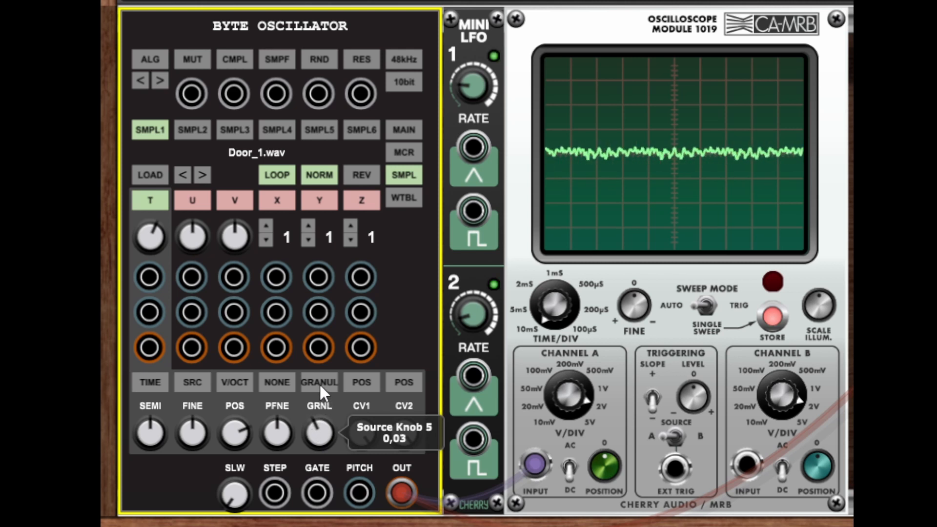
drag(236, 436, 241, 459)
drag(324, 435, 315, 264)
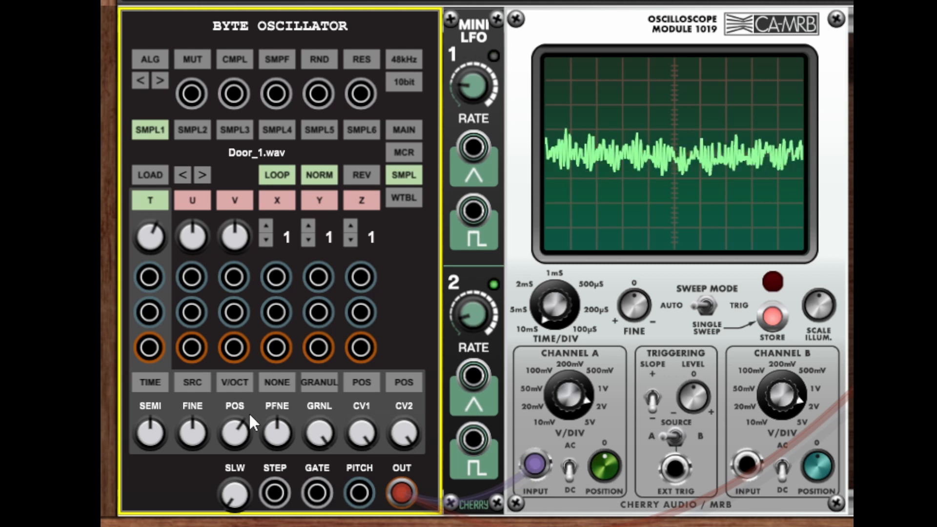
Lower POS below its midpoint, sweep GRNL down through 0,35 to 0,00 and raise it to just above its midpoint.
drag(237, 426, 248, 498)
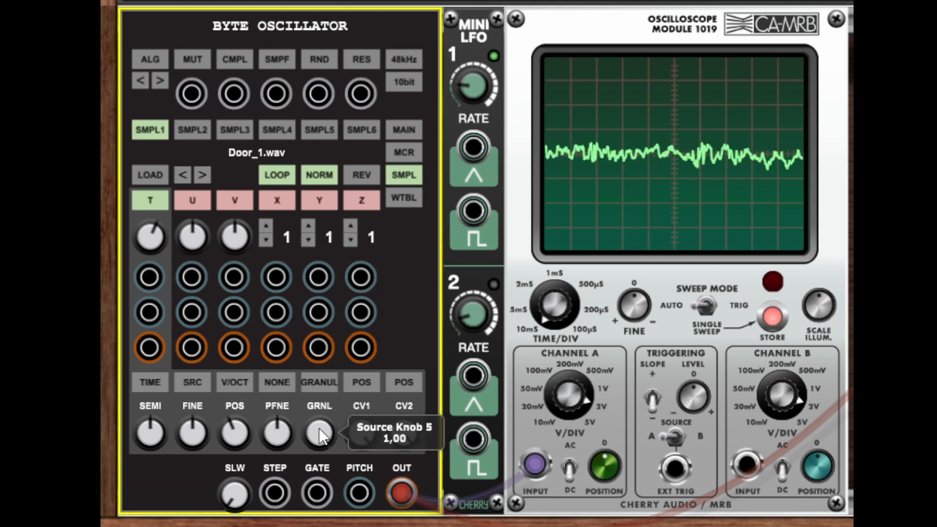
drag(320, 434, 323, 519)
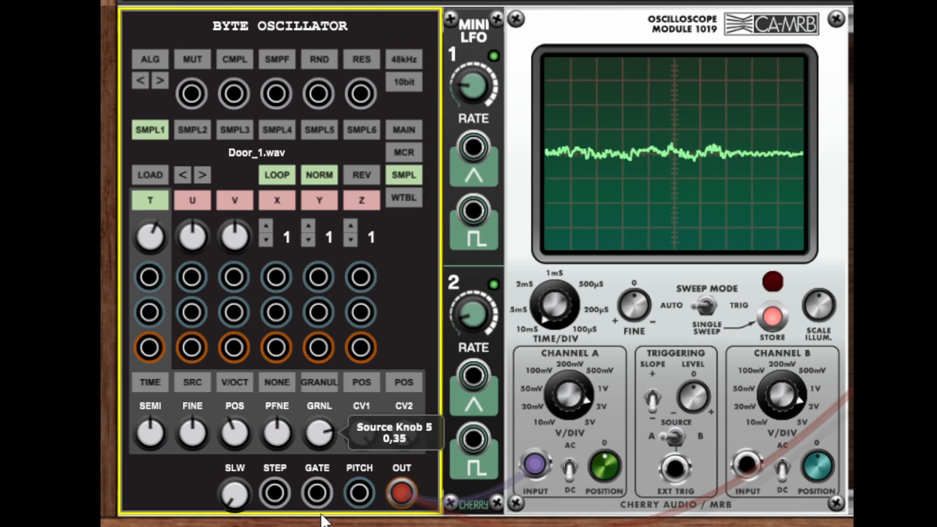
drag(322, 434, 325, 526)
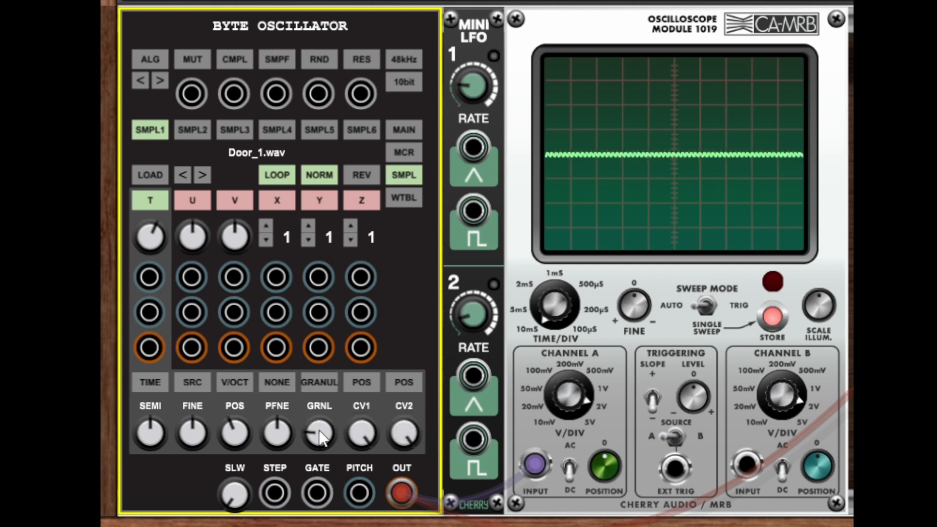
mouse_move(320, 442)
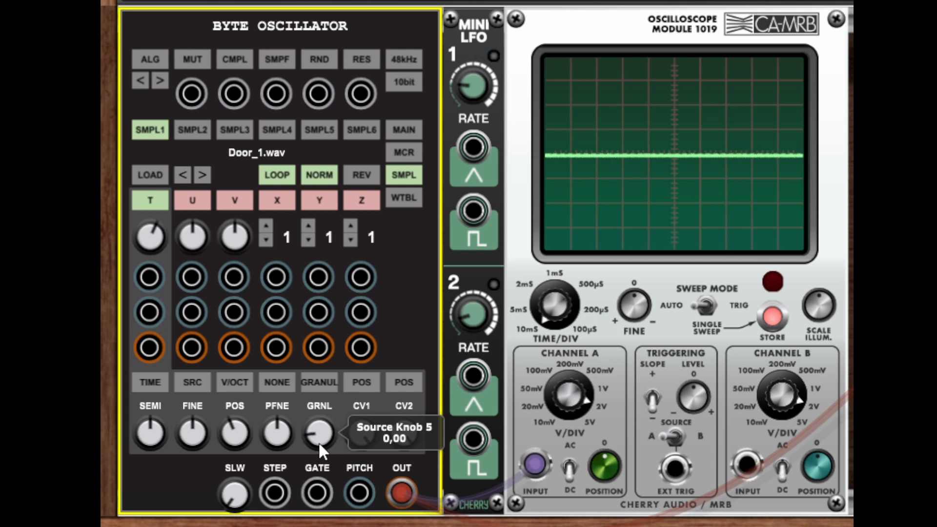
drag(318, 442, 318, 288)
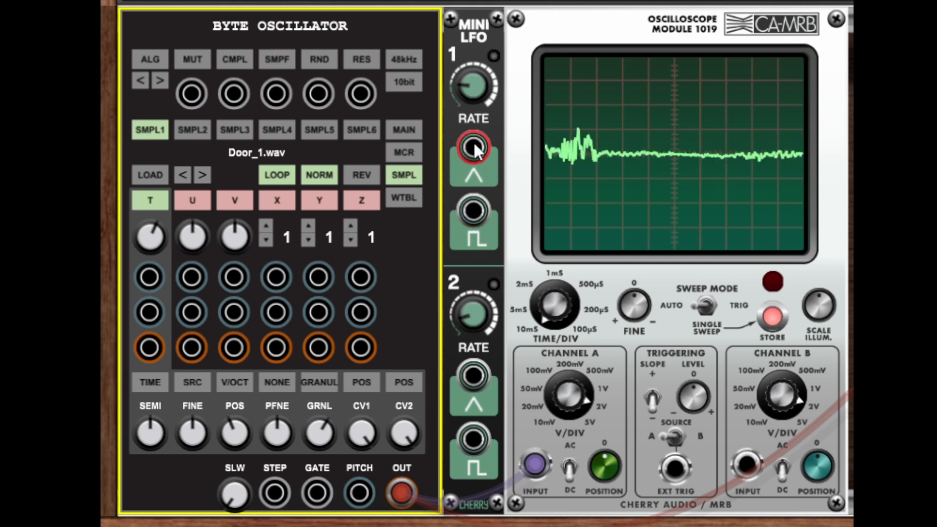
Patch LFO 1's triangle output into T's first CV input, and LFO 2's triangle output into the second with CV2 assigned to GRNL.
drag(476, 152, 153, 273)
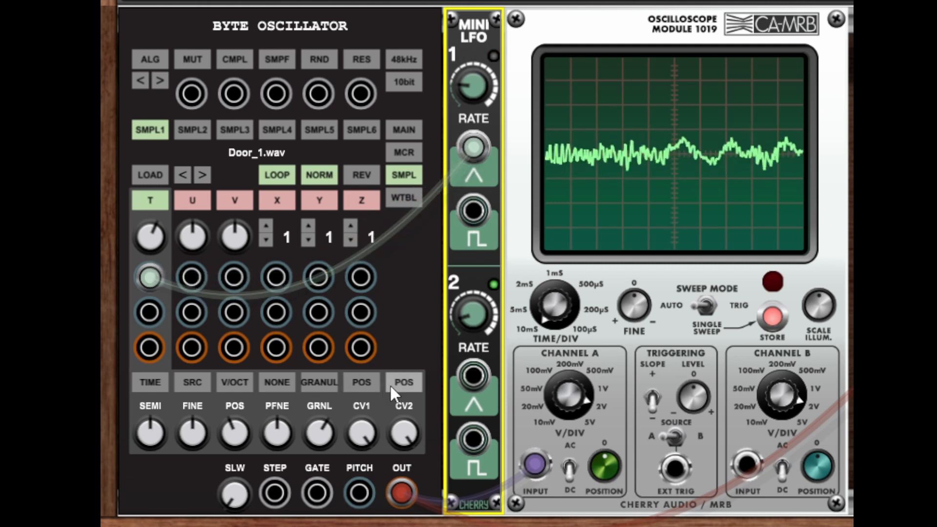
click(404, 384)
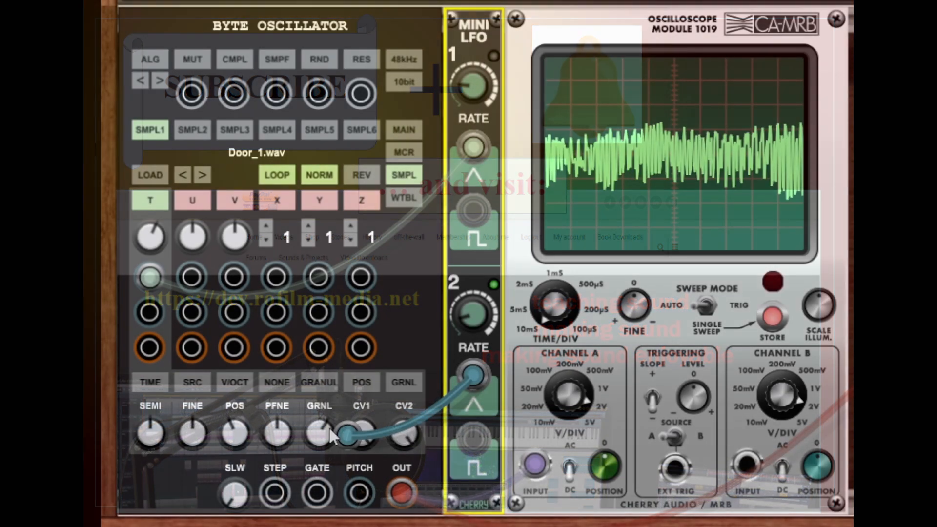
drag(329, 429, 156, 324)
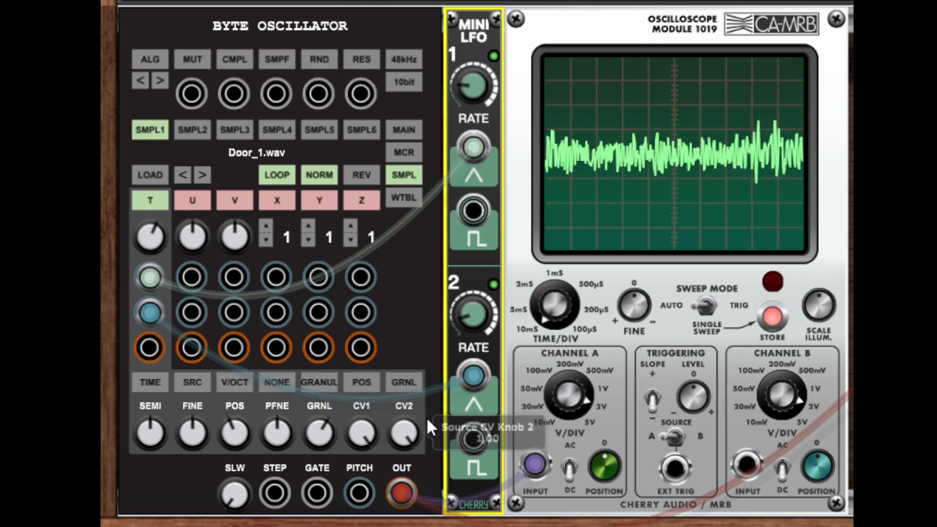
Try faster and slower rates on both LFOs, leaving LFO 2 slow and LFO 1 faster.
drag(465, 300, 465, 250)
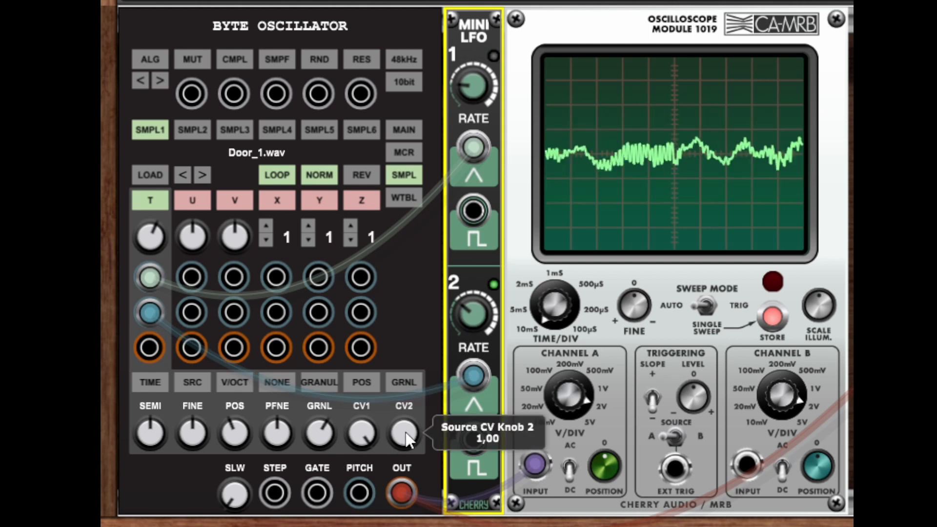
drag(467, 87, 474, 139)
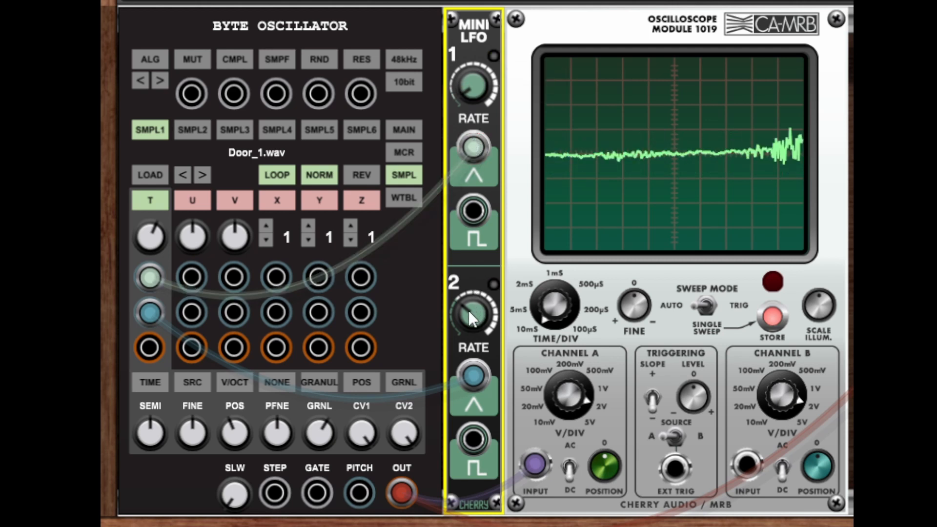
drag(469, 316, 496, 406)
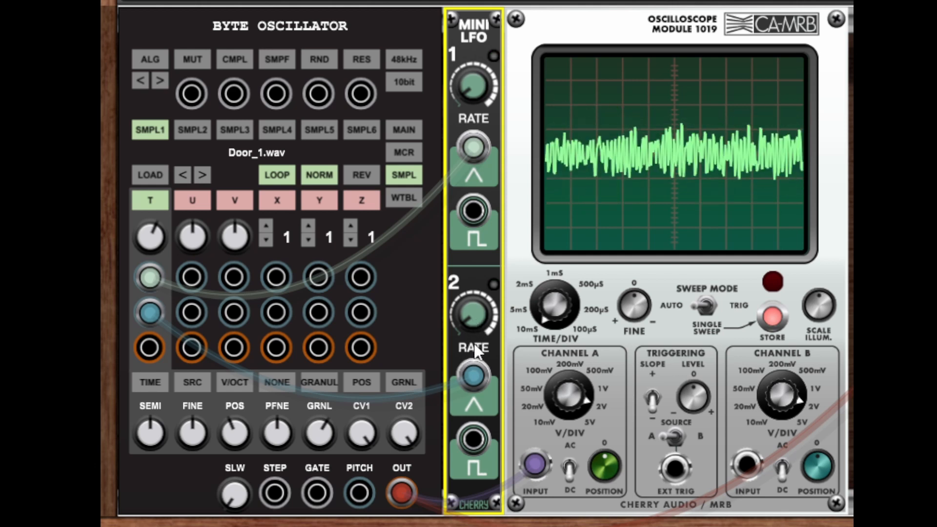
drag(465, 94, 458, 0)
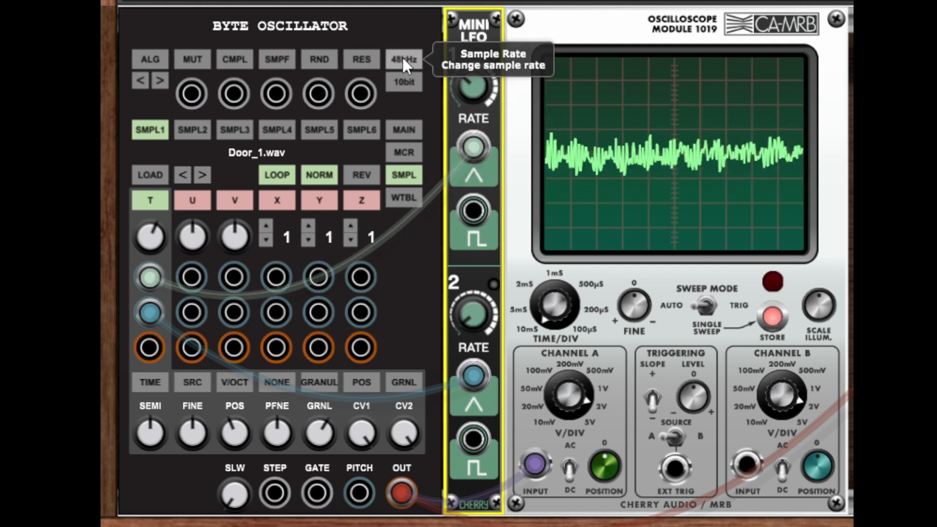
Set the Byte Oscillator's bit depth to 8bit and slow LFO 1's rate slightly.
click(412, 83)
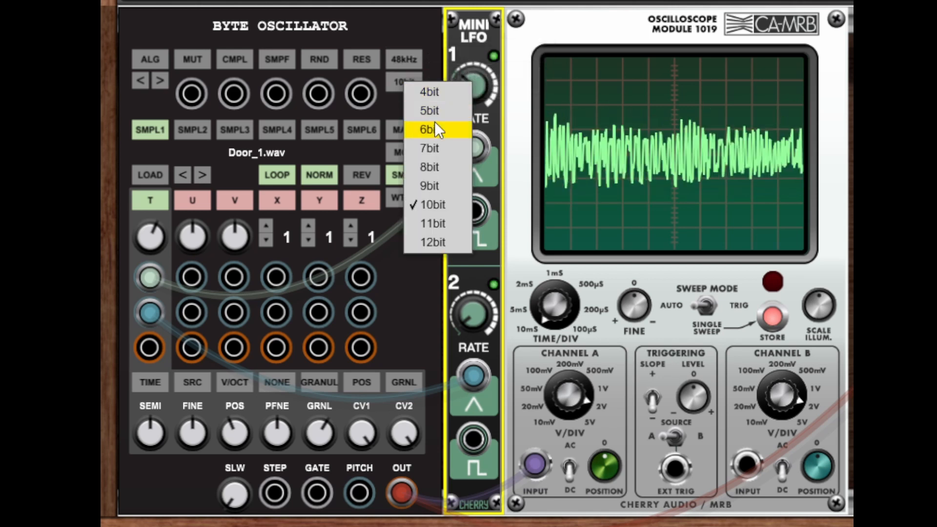
click(429, 167)
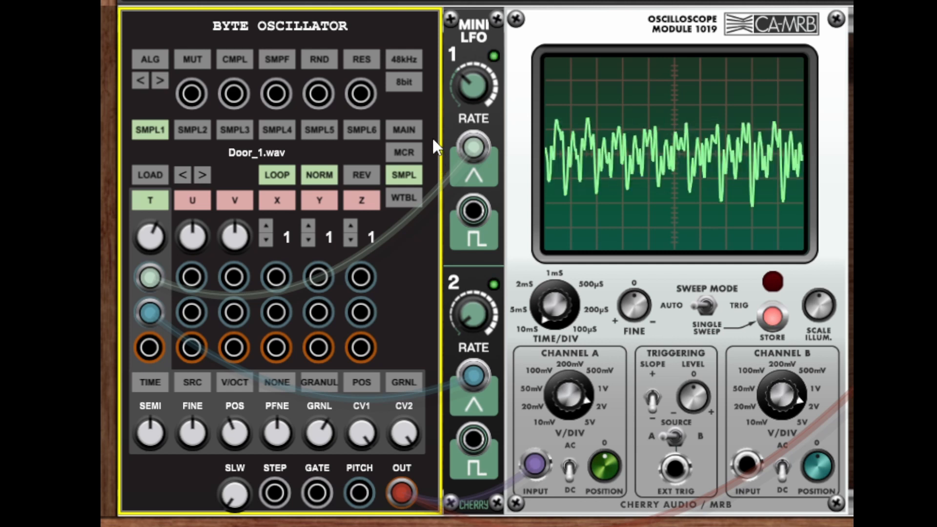
click(471, 92)
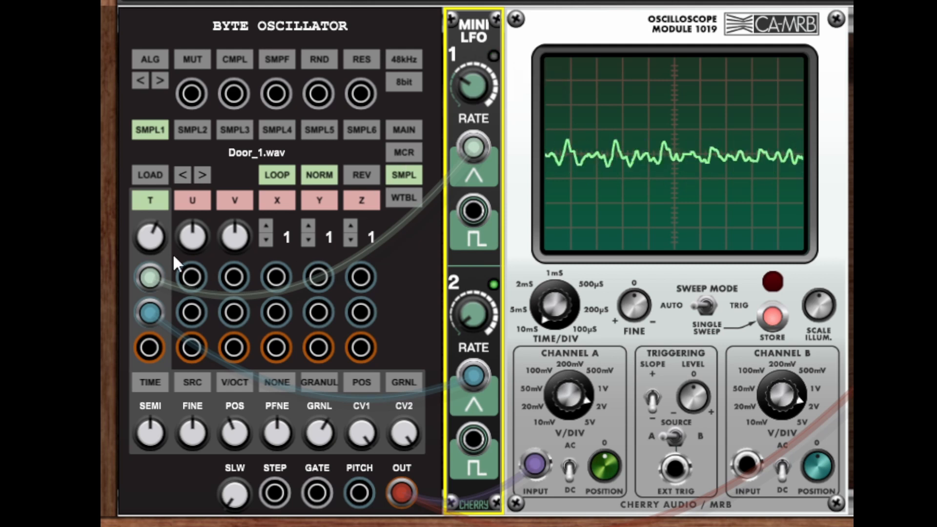
Set T's pitch to 2,00, reduce the CV1 and CV2 amounts, and raise POS and GRNL slightly.
mouse_move(154, 239)
mouse_down()
mouse_move(145, 259)
mouse_move(148, 210)
mouse_move(147, 246)
mouse_up()
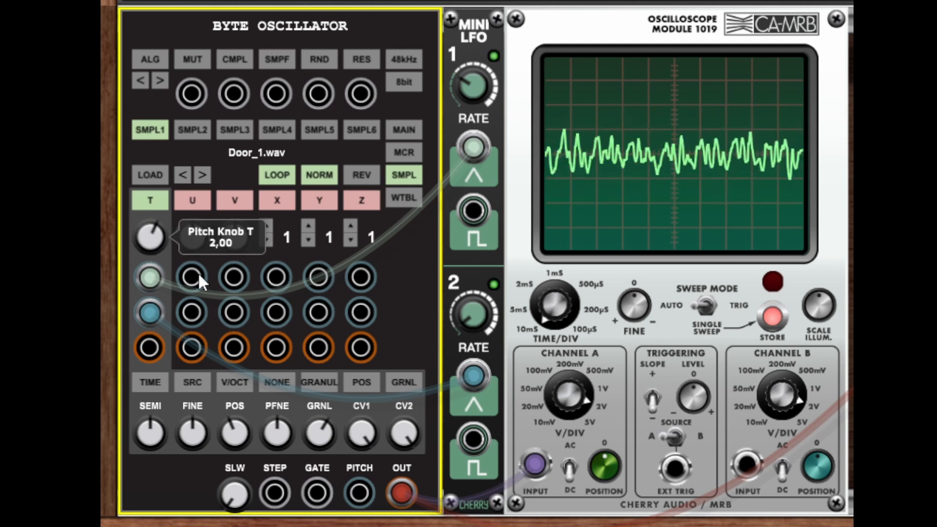
drag(410, 429, 405, 220)
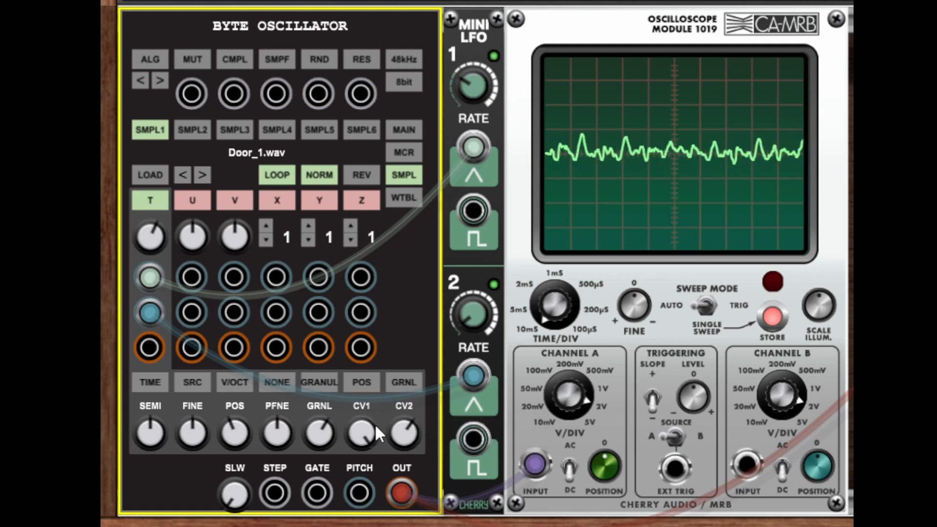
drag(363, 436, 359, 459)
drag(234, 437, 233, 412)
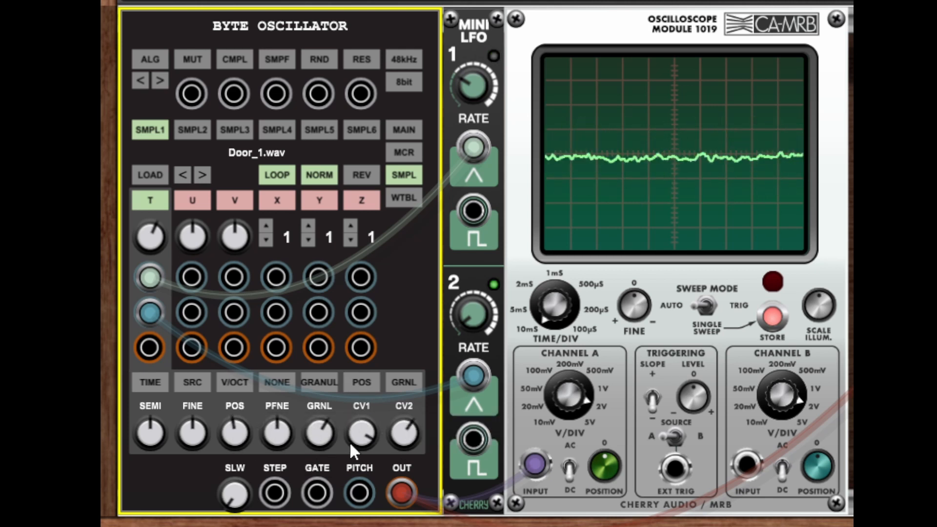
drag(323, 445, 323, 400)
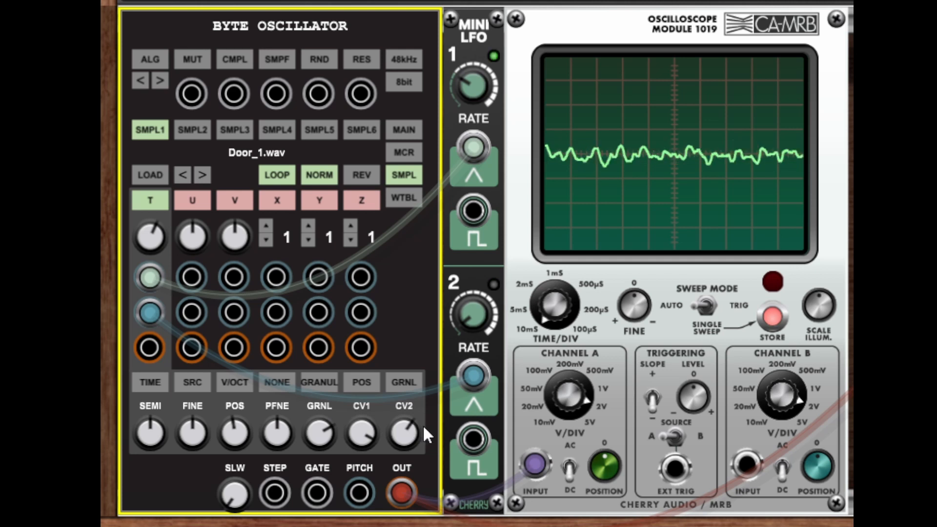
Increase LFO 2's rate to speed up the modulation of the grain size.
click(466, 316)
drag(467, 320, 470, 220)
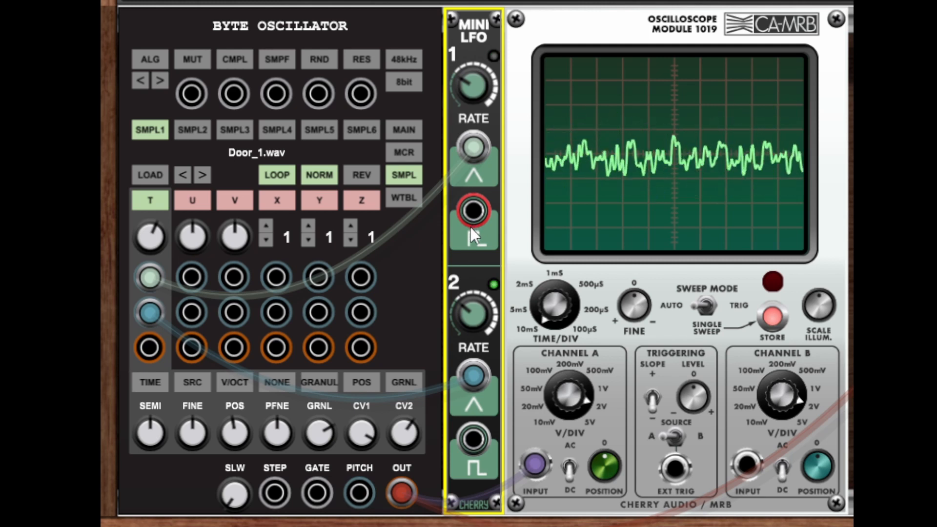
click(471, 227)
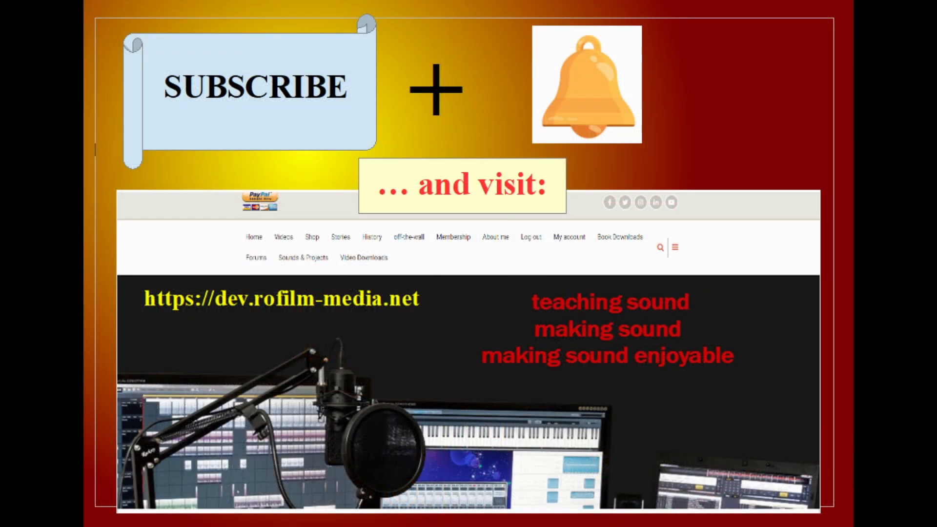